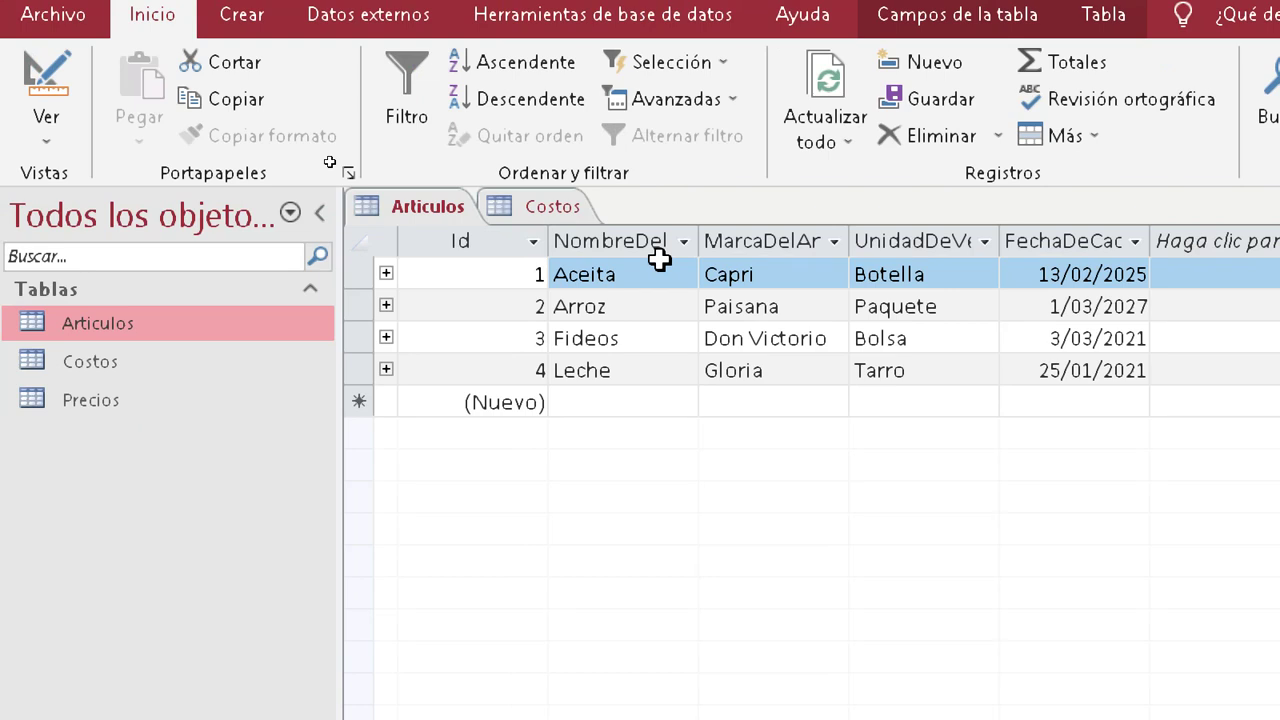
- Widen the Id, NombreDelArticulo, MarcaDelArticulo, UnidadDeVenta and FechaDeCaducidad columns of the Articulos table to show their headings
left_click(534, 240)
left_click_drag(549, 241, 583, 243)
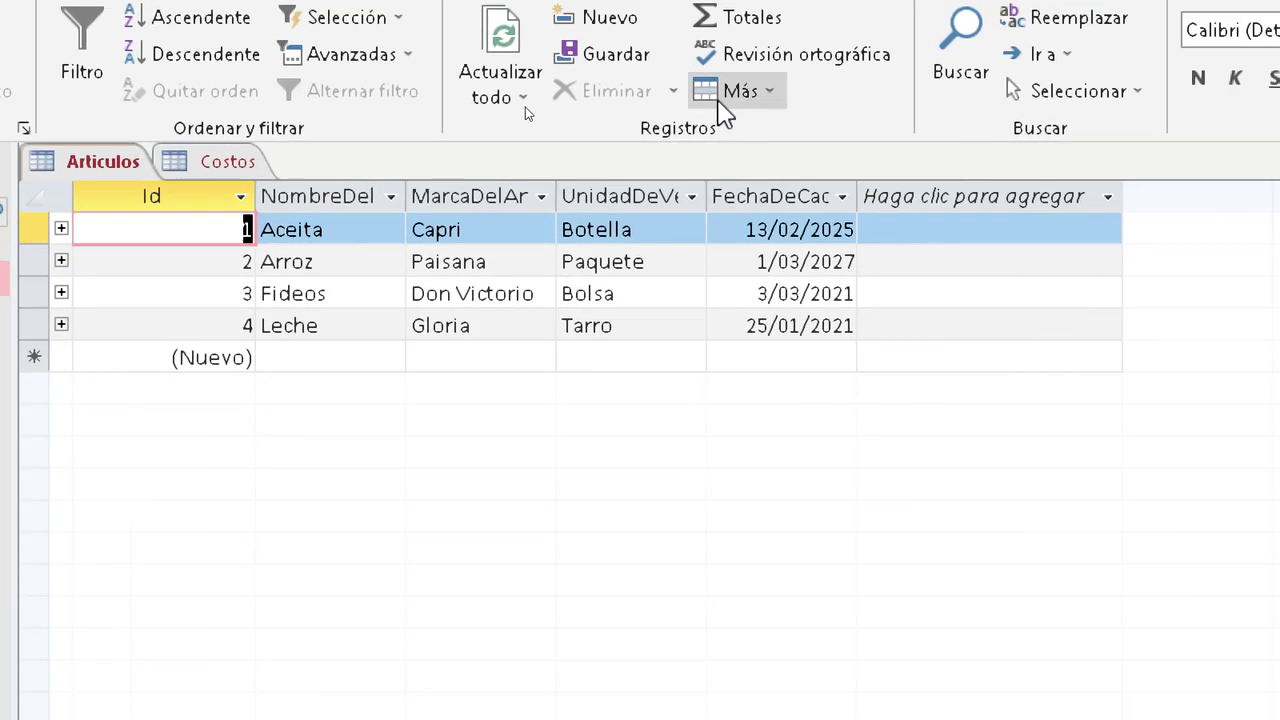
left_click_drag(417, 193, 484, 193)
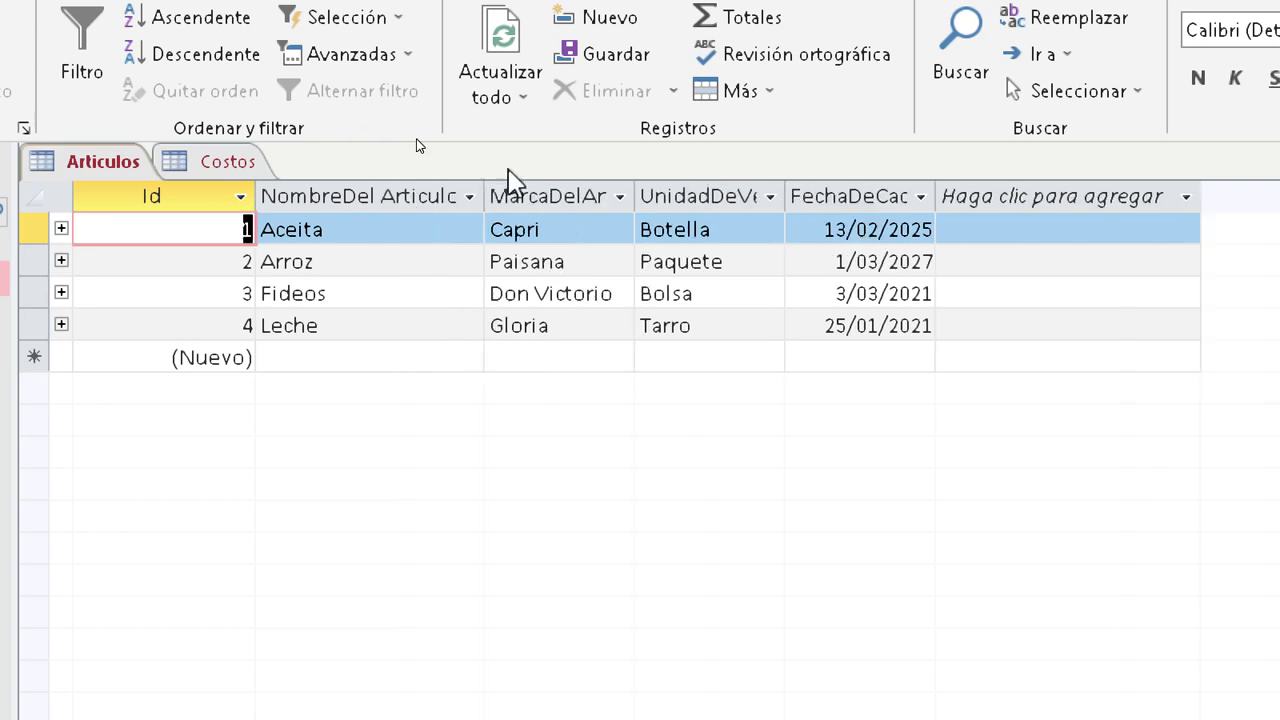
left_click_drag(633, 196, 714, 198)
left_click_drag(863, 198, 928, 198)
left_click_drag(1080, 200, 1143, 200)
left_click(1148, 200)
left_click(1133, 209)
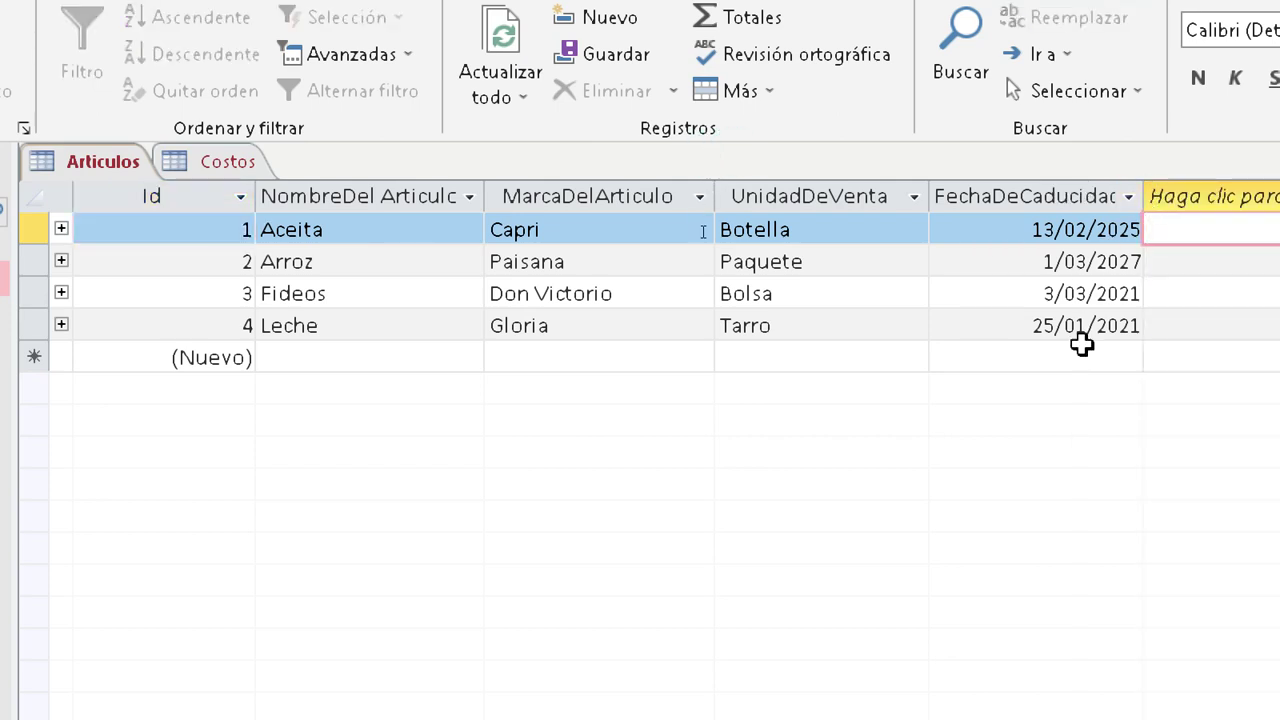
left_click_drag(1152, 200, 1168, 200)
left_click(1177, 206)
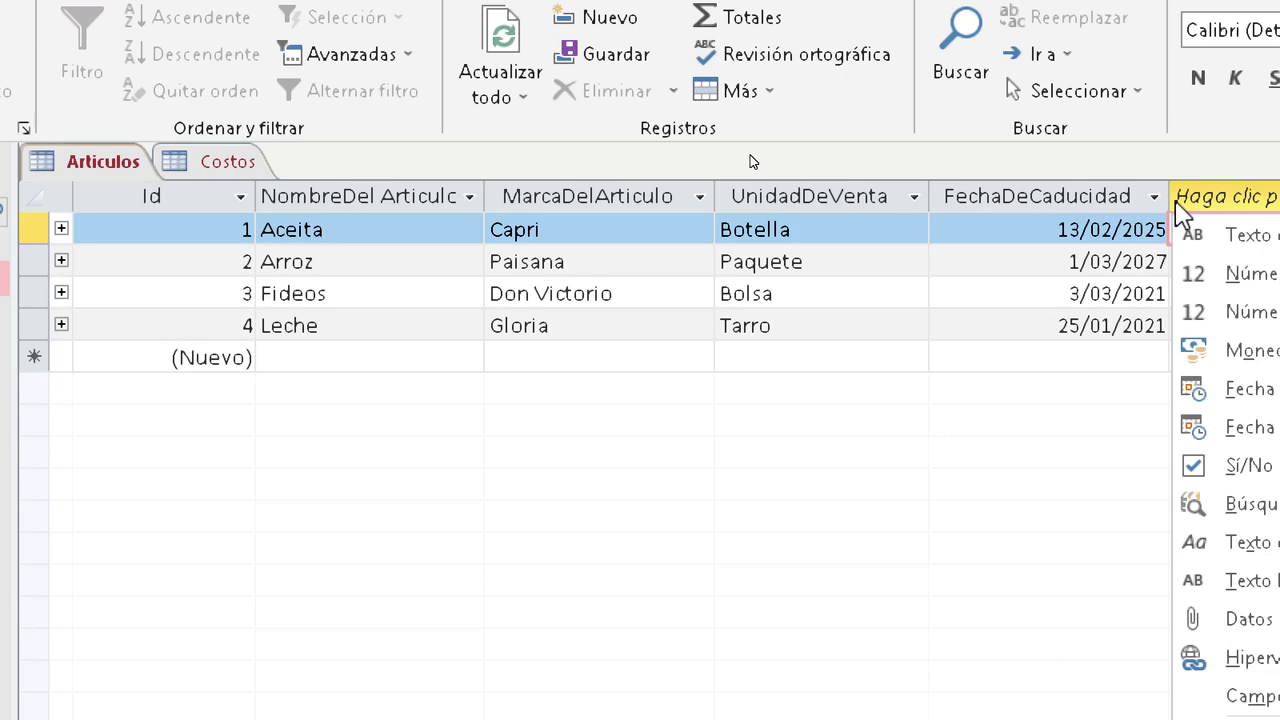
left_click(370, 207)
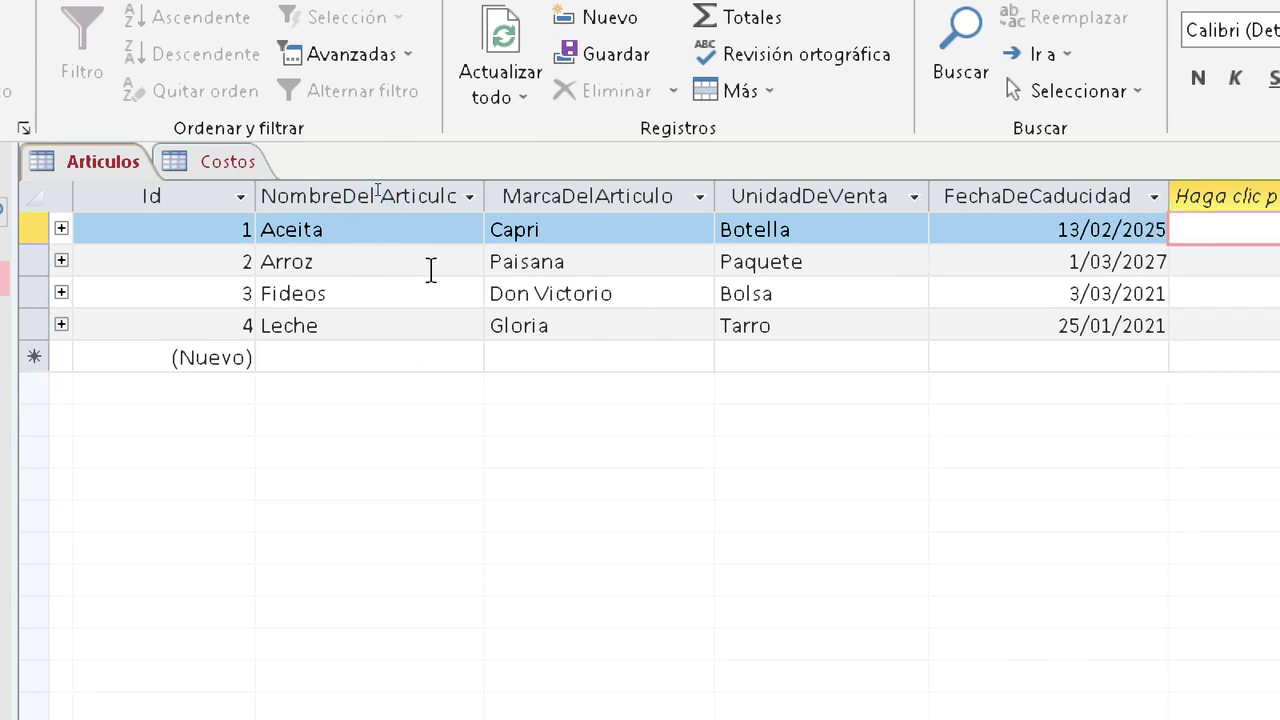
- Correct the article name in record 1 of the Articulos table to Aceite
left_click(430, 270)
left_click(429, 301)
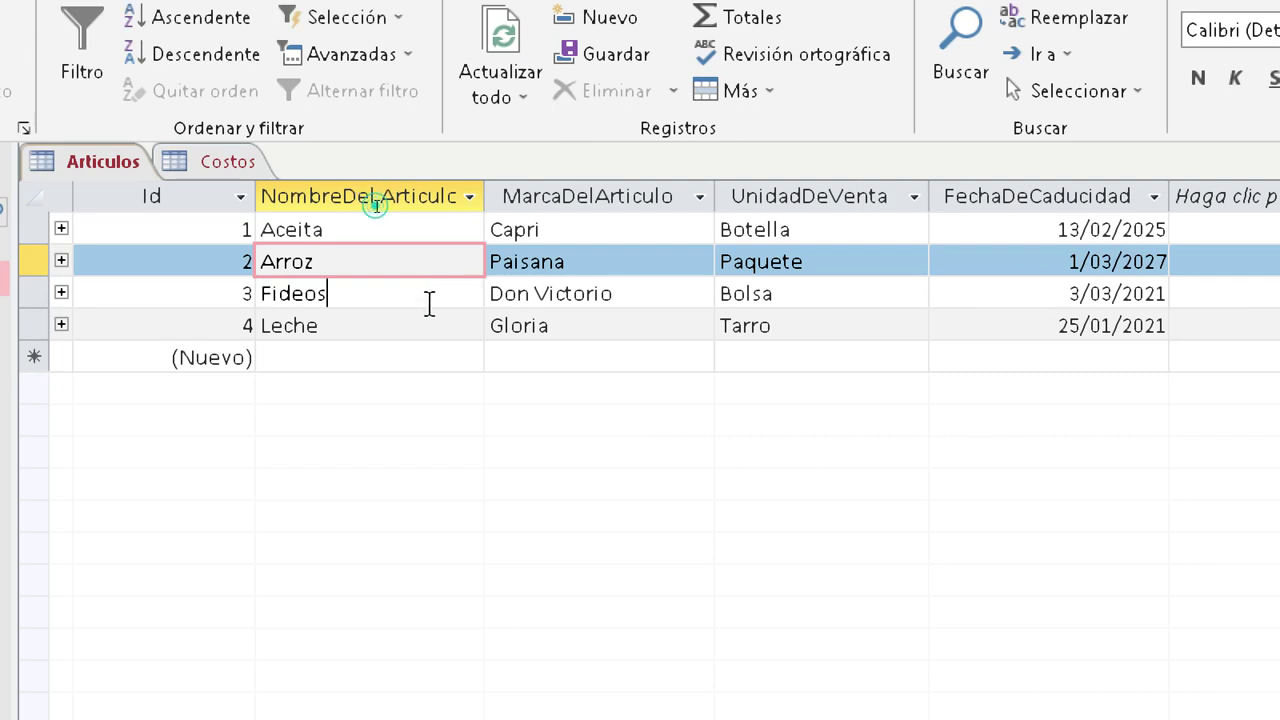
left_click(430, 227)
key("BackSpace")
type("E")
key("BackSpace")
type("e")
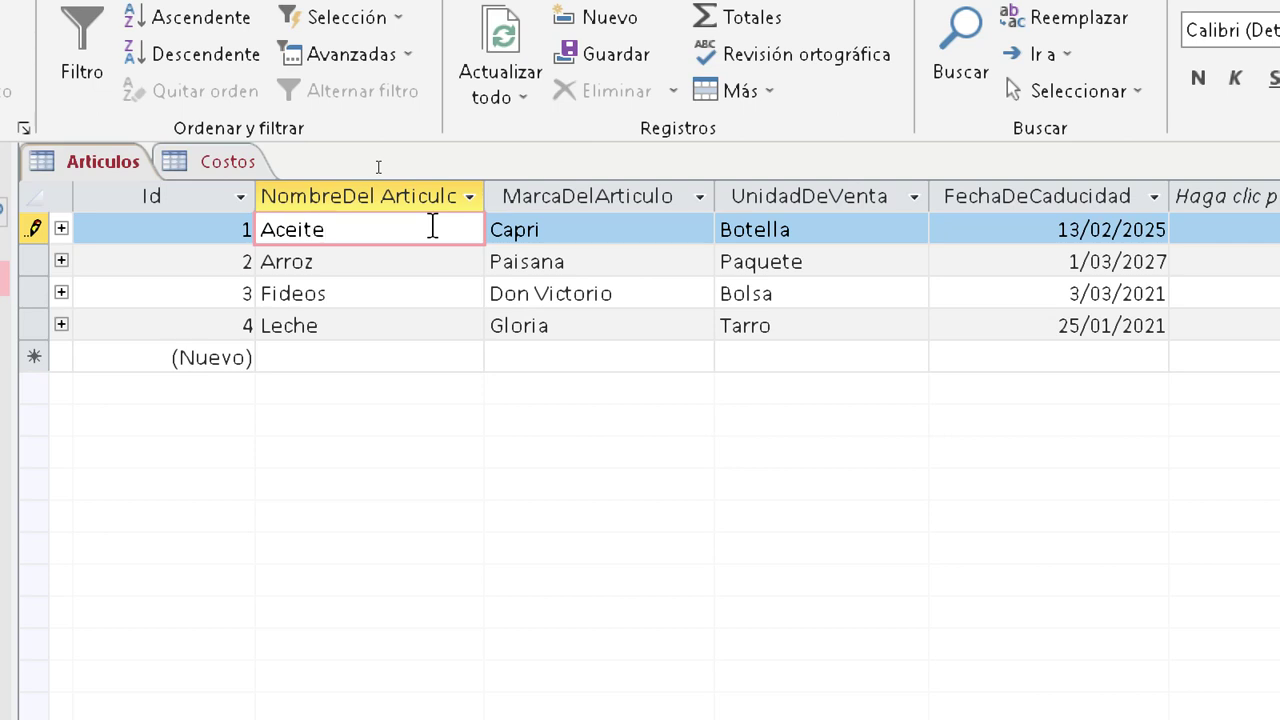
- Change the article name in record 2 to Aceite and select that value
left_click(379, 250)
left_click(369, 257)
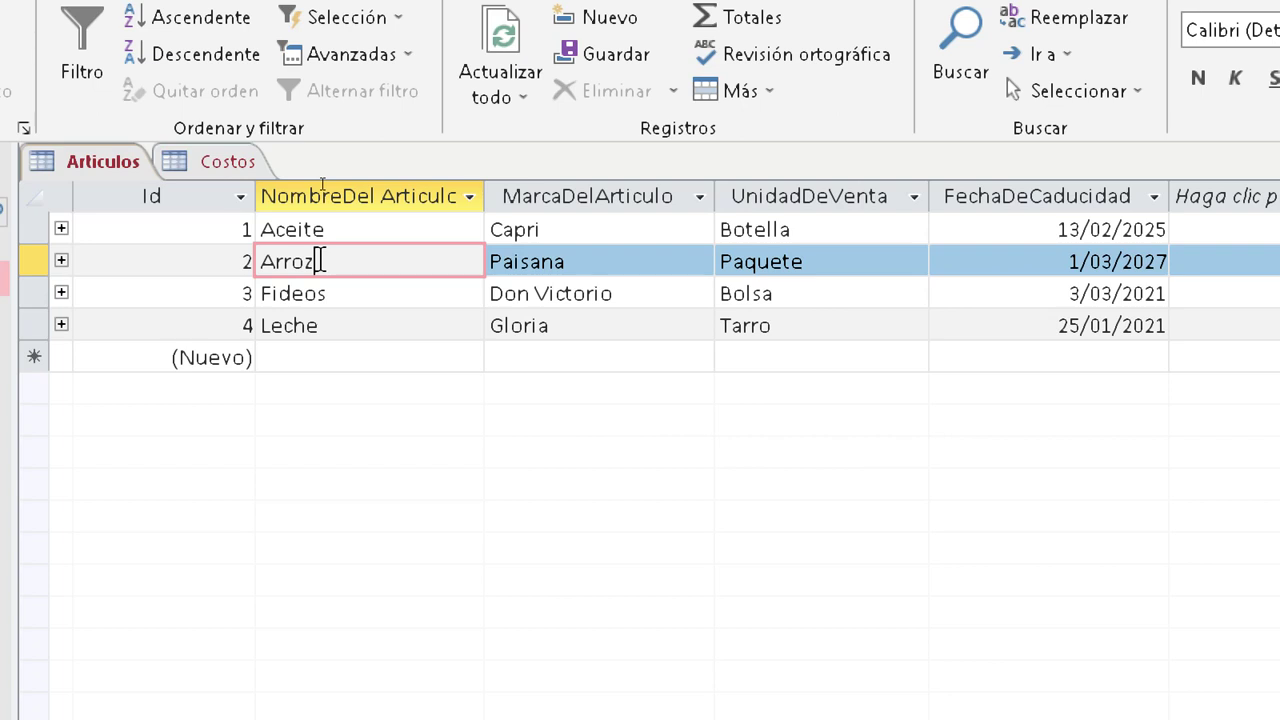
key("BackSpace")
key("BackSpace")
key("BackSpace")
key("BackSpace")
type("ceite")
left_click(338, 288)
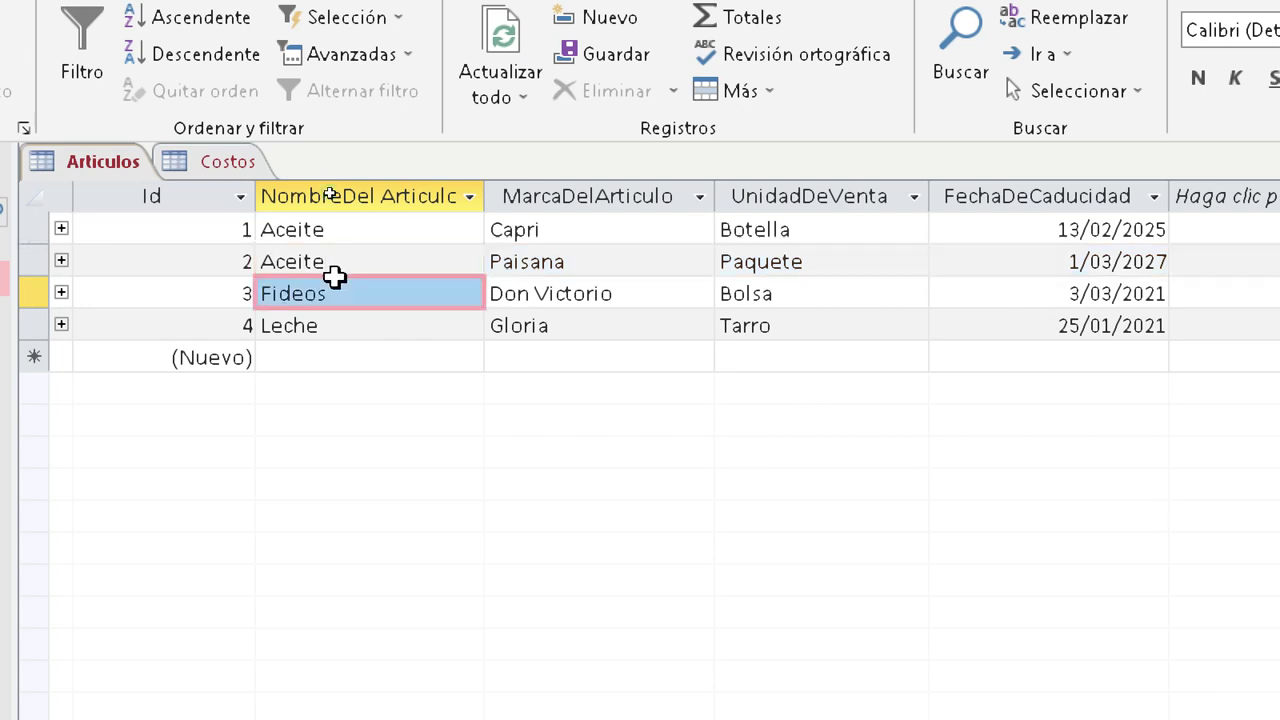
left_click(368, 262)
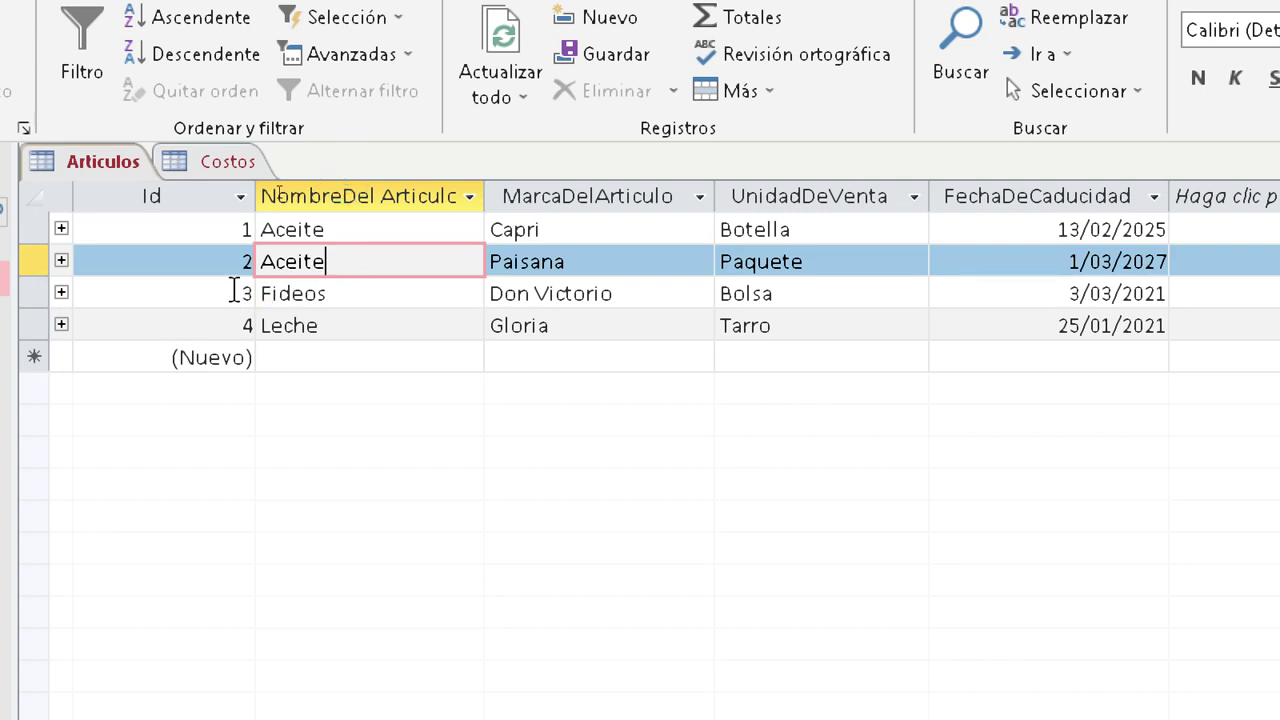
key("F2")
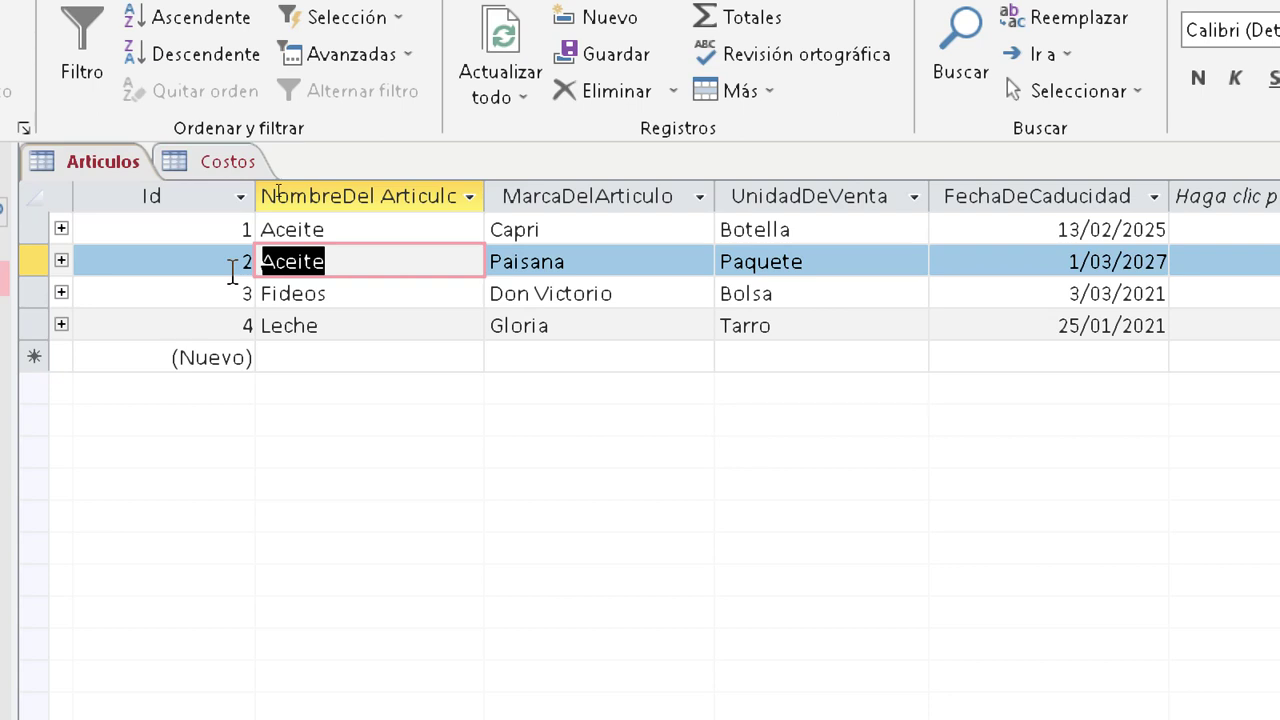
- Replace the article name in record 1 with galleta
left_click(354, 232)
key("BackSpace")
key("BackSpace")
key("BackSpace")
key("BackSpace")
key("BackSpace")
key("BackSpace")
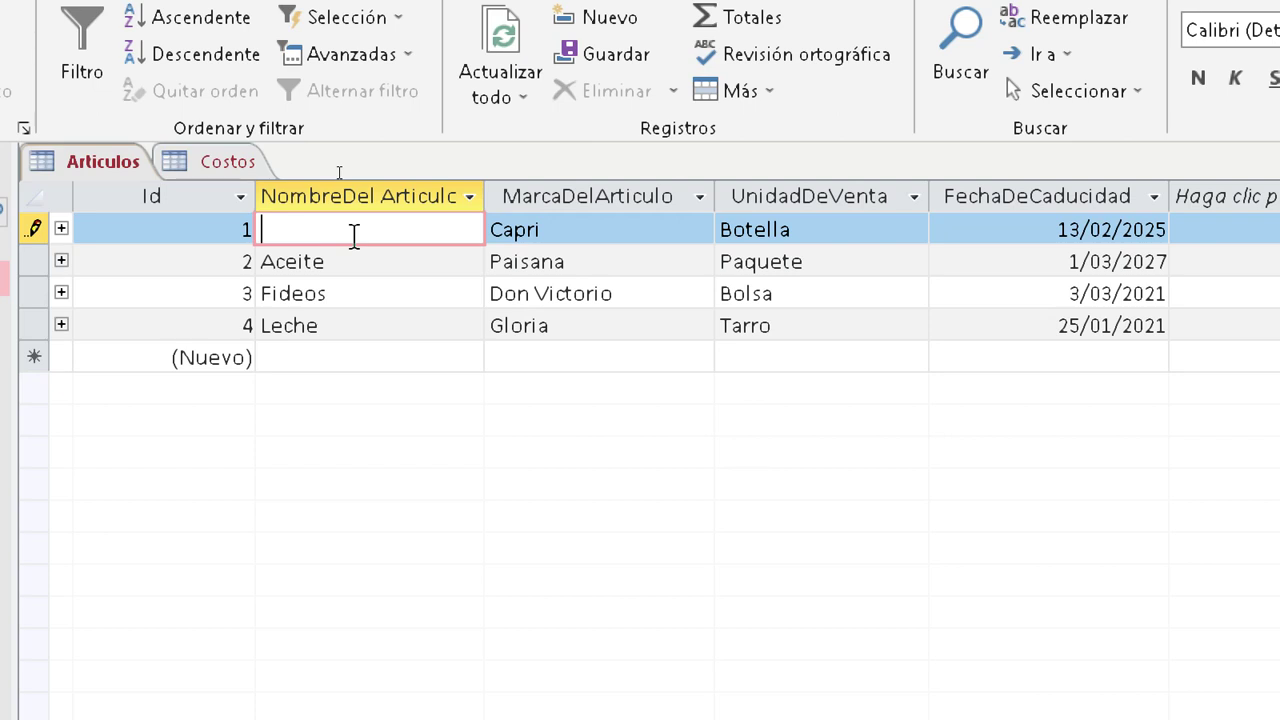
type("galleta")
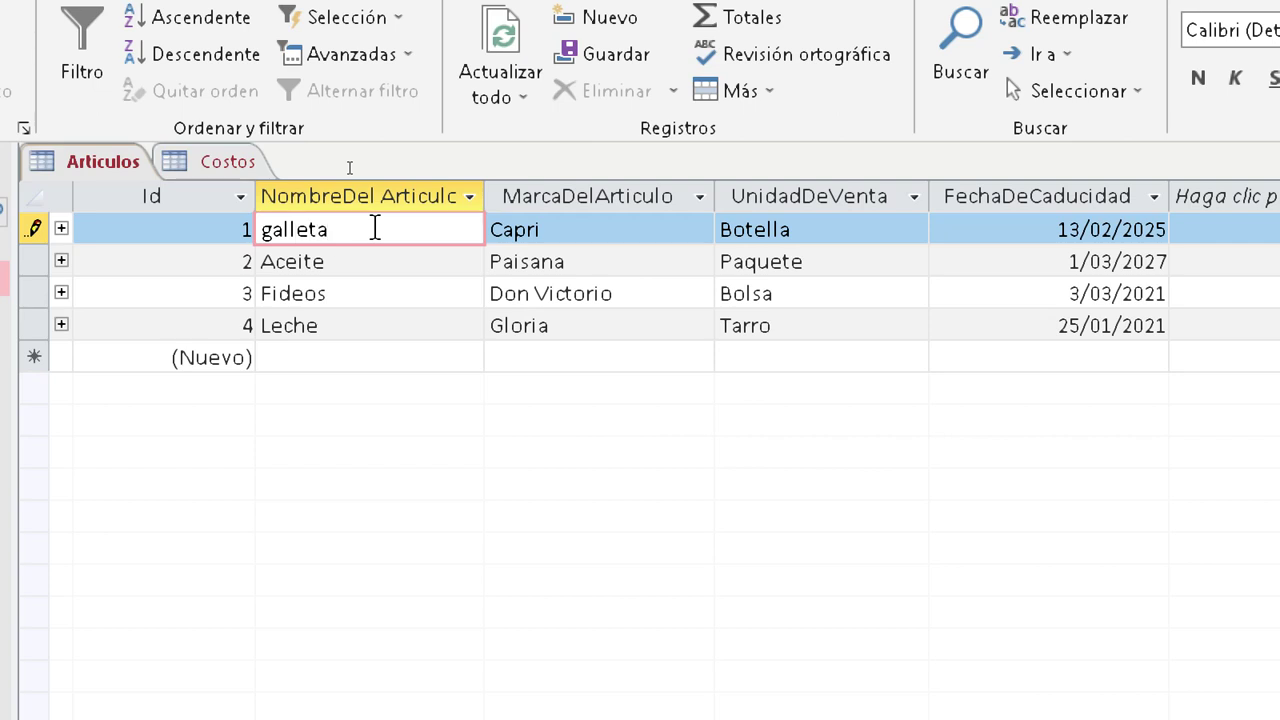
- Replace the MarcaDelArticulo value in record 1 with field
left_click(651, 236)
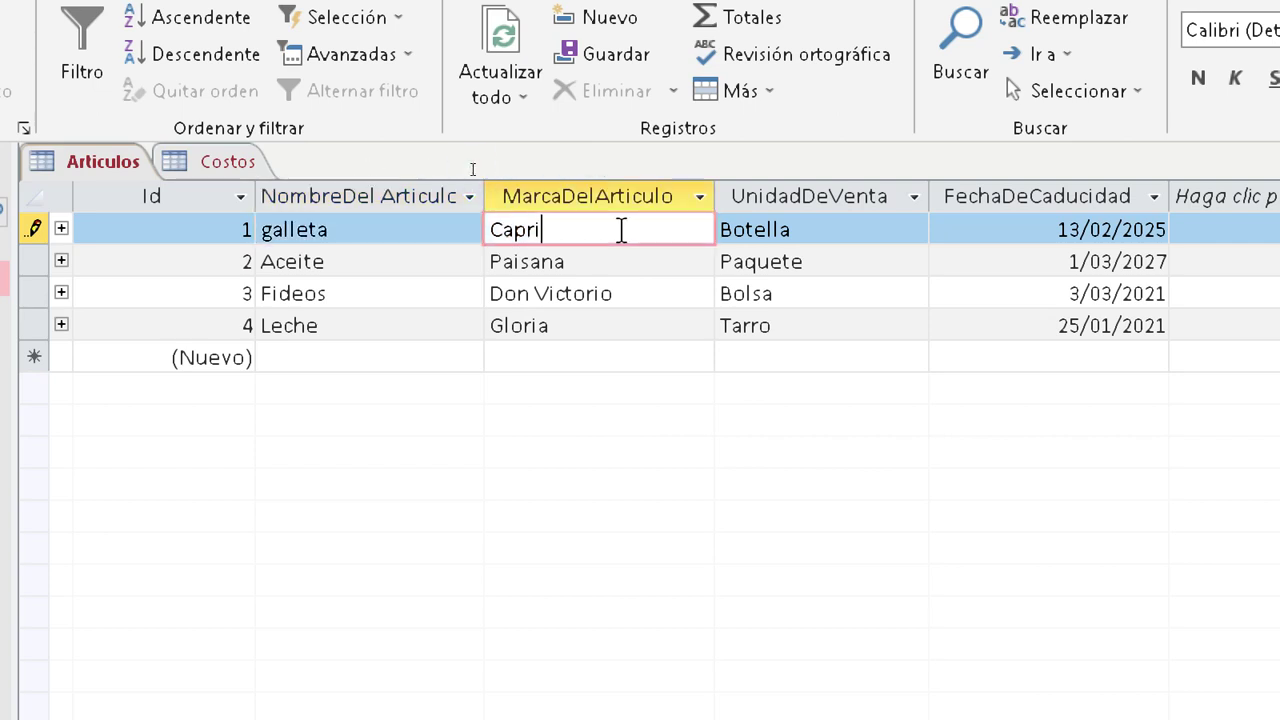
key("BackSpace")
key("BackSpace")
key("BackSpace")
key("BackSpace")
key("BackSpace")
type("field")
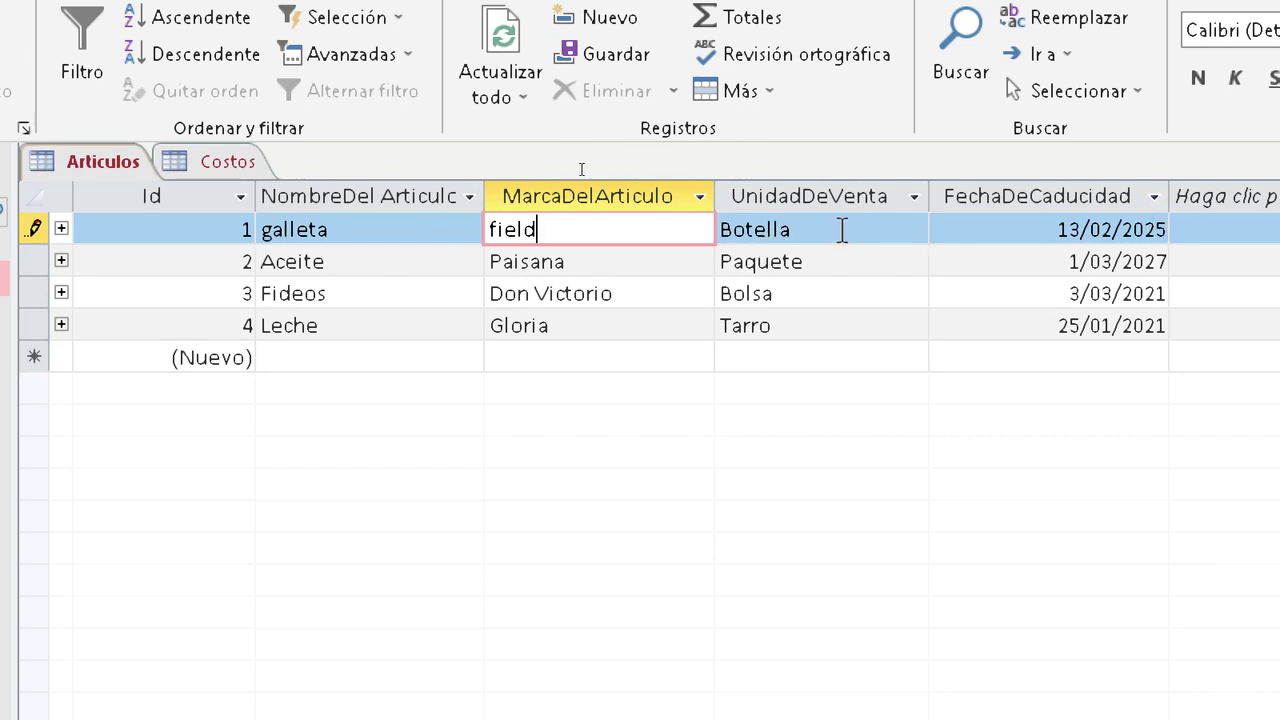
- Replace the article name in record 2 with galletas
left_click(346, 261)
key("BackSpace")
key("BackSpace")
key("BackSpace")
key("BackSpace")
key("BackSpace")
key("BackSpace")
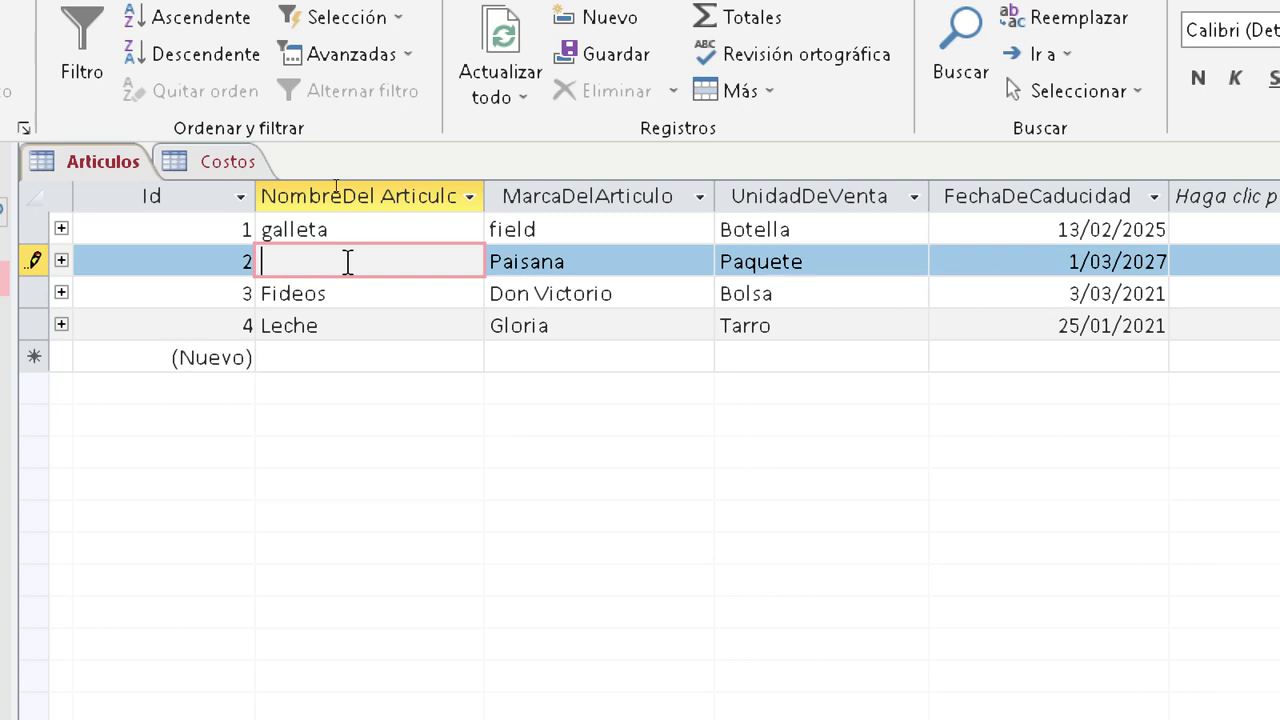
type("galletas")
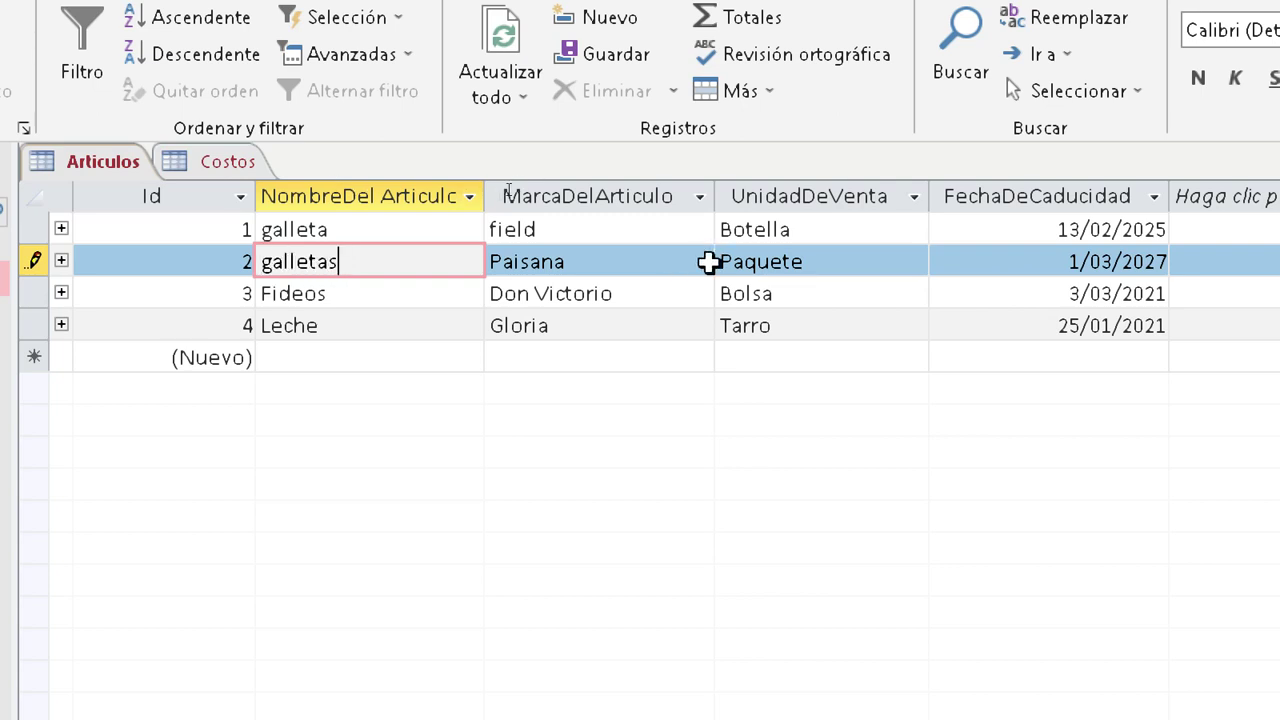
- Replace the MarcaDelArticulo value in record 2 with costa
left_click(661, 272)
key("BackSpace")
key("BackSpace")
key("BackSpace")
key("BackSpace")
key("BackSpace")
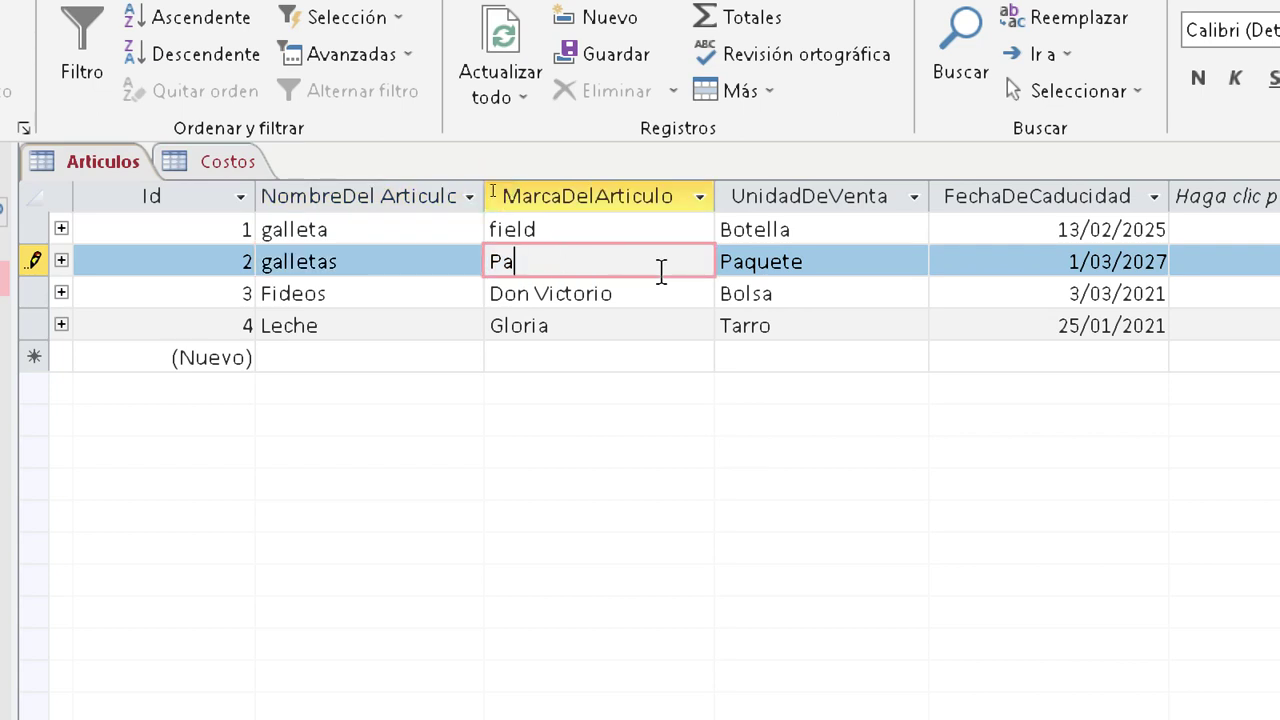
key("BackSpace")
key("BackSpace")
type("costa")
- Shorten the article name in record 2 to the singular galleta and save the record
left_click(357, 262)
key("BackSpace")
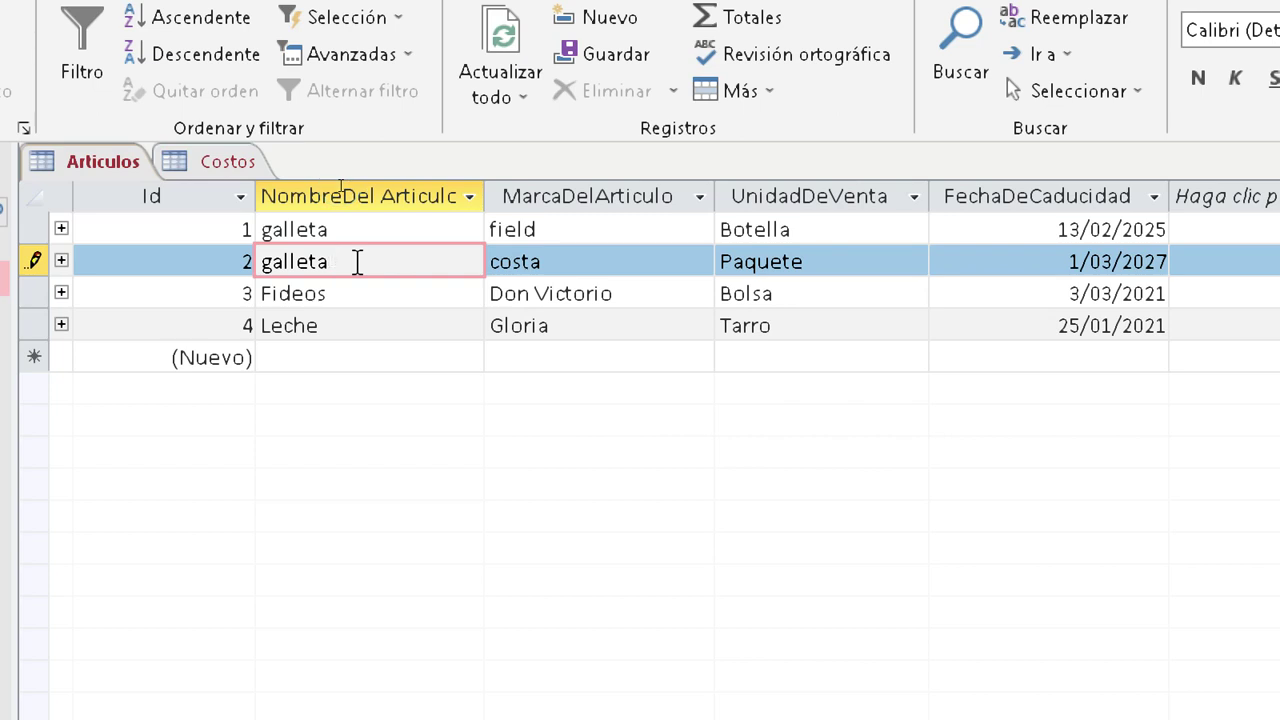
left_click(376, 300)
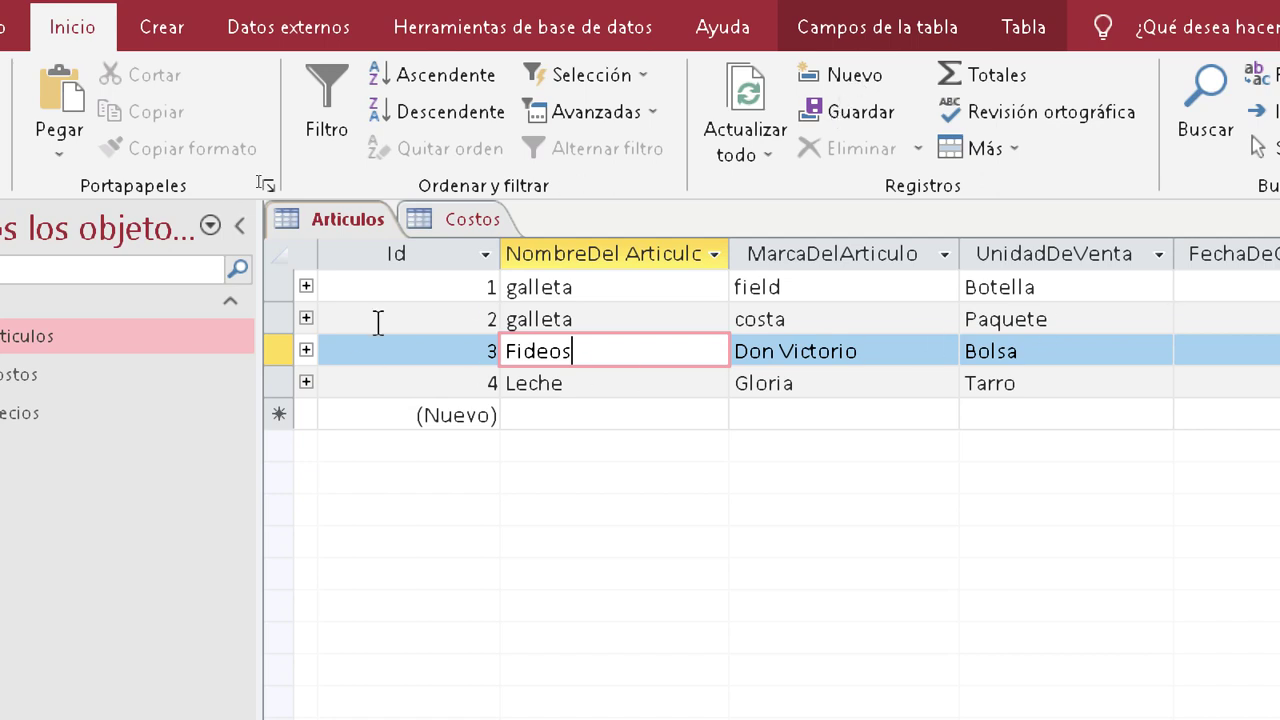
- Change the brand in record 2 to field, matching the brand of record 1
left_click(636, 288)
left_click(838, 285)
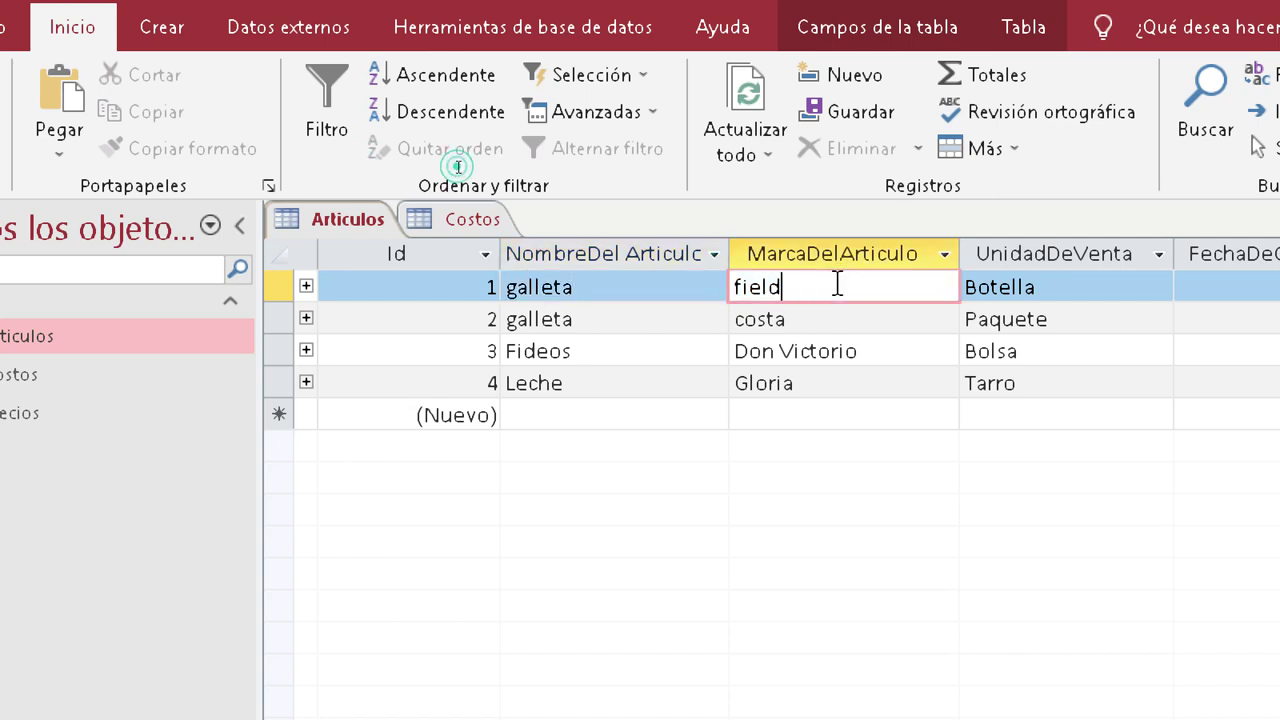
left_click(830, 322)
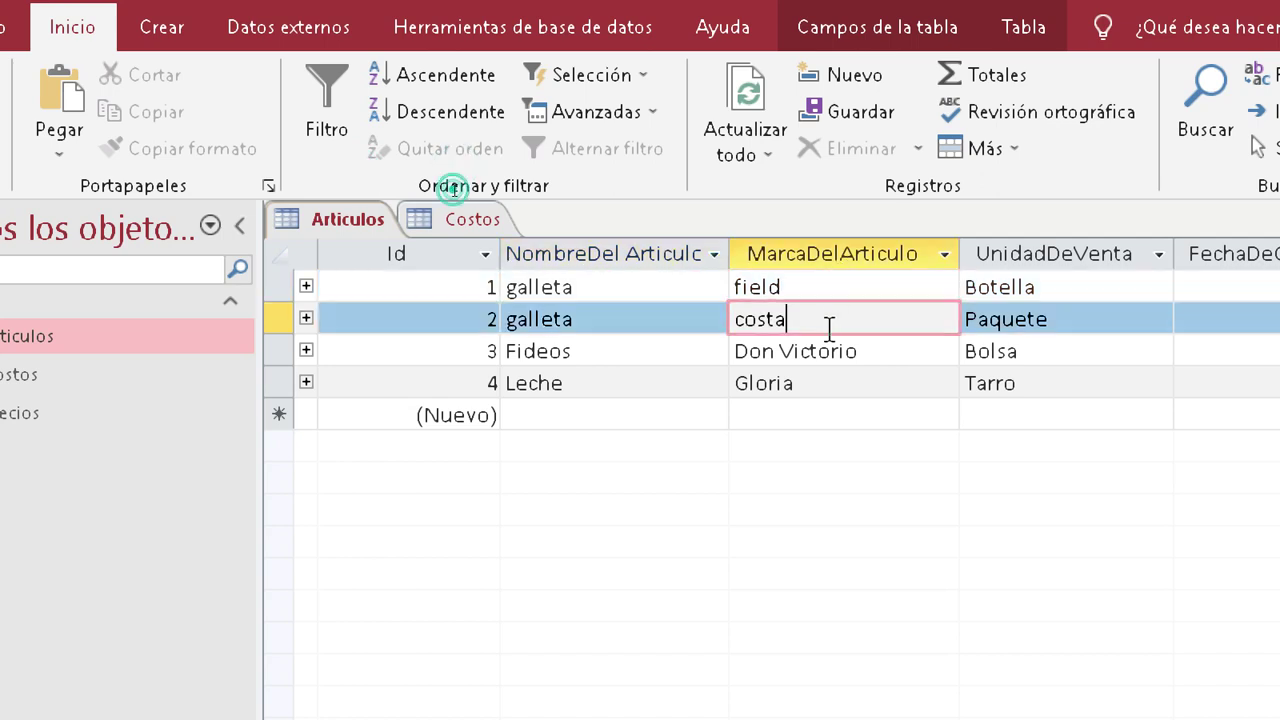
key("BackSpace")
key("BackSpace")
key("BackSpace")
key("BackSpace")
key("BackSpace")
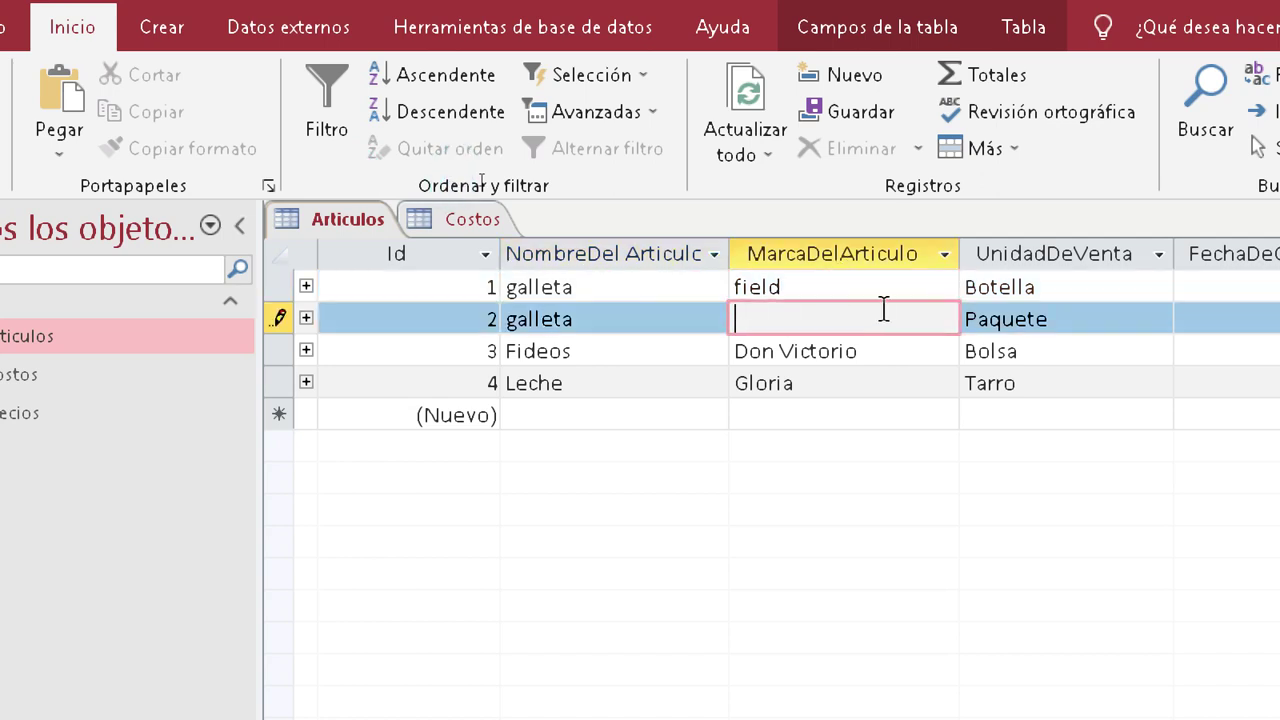
type("field")
- Replace the UnidadDeVenta value in record 1 with 1
left_click(1106, 289)
key("BackSpace")
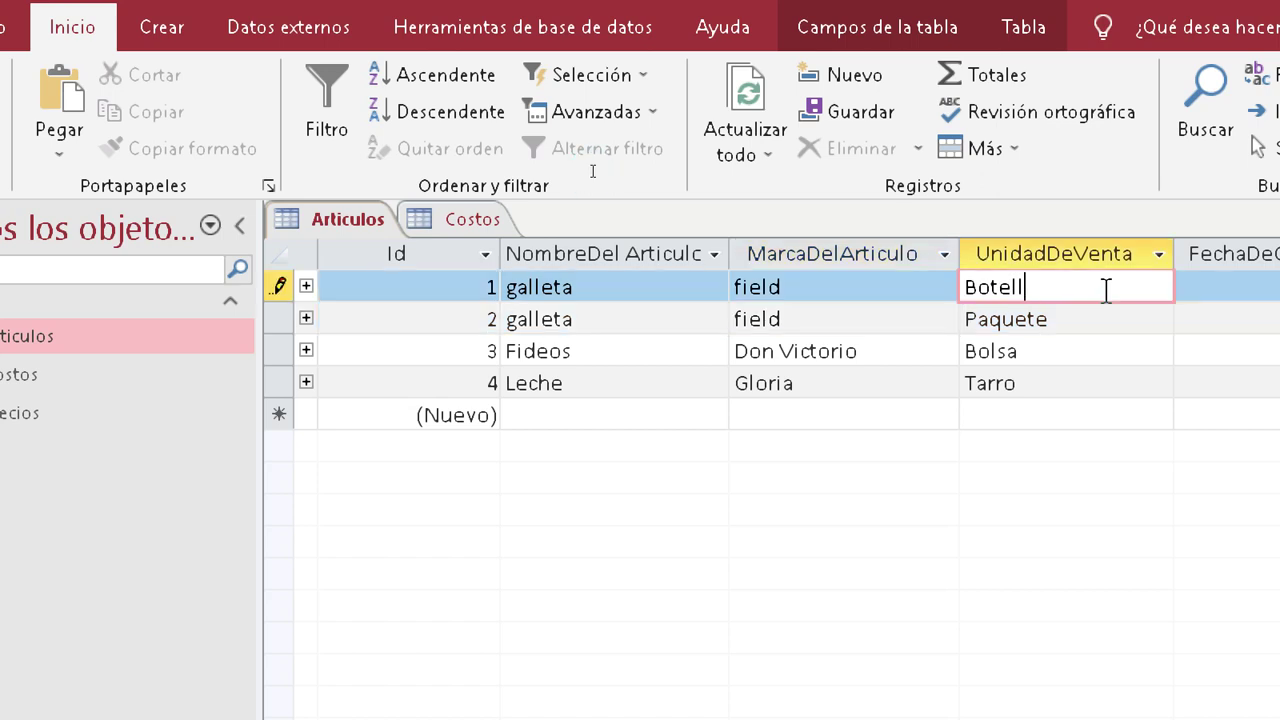
key("BackSpace")
key("BackSpace")
key("BackSpace")
key("BackSpace")
key("BackSpace")
key("BackSpace")
type("1")
left_click(1074, 317)
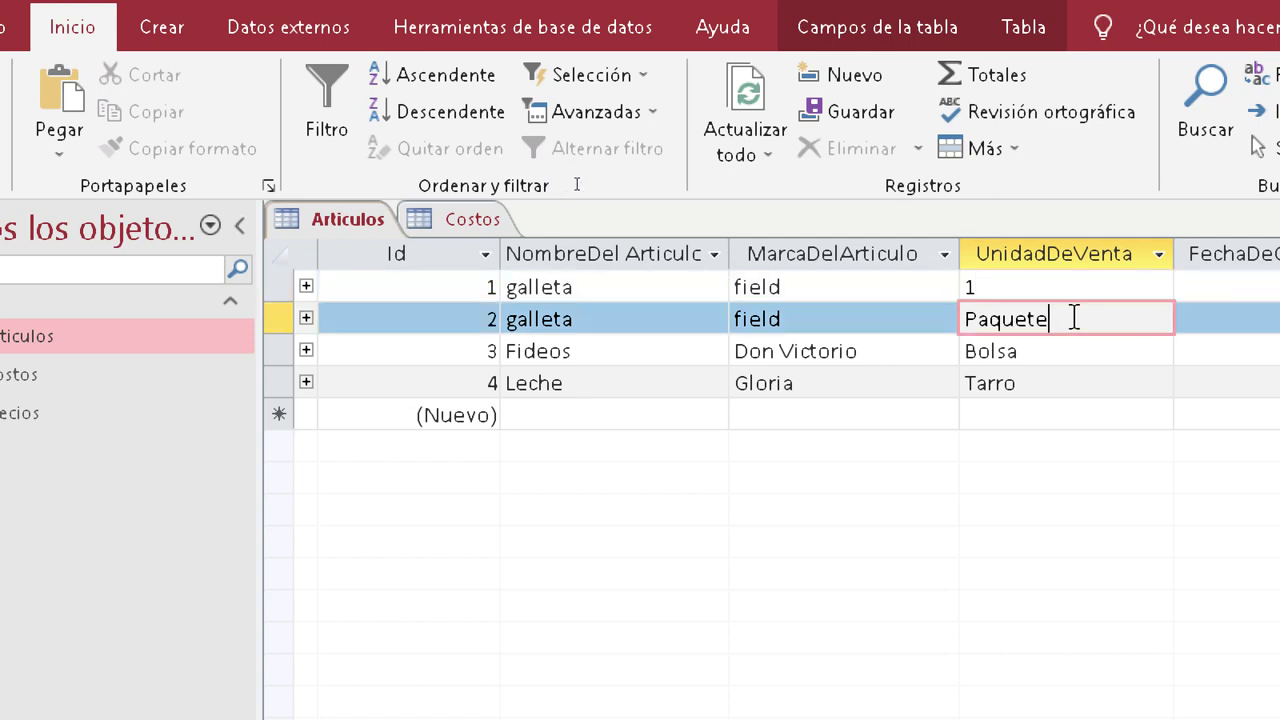
- Change the UnidadDeVenta value in record 1 to premium
left_click(1074, 287)
key("BackSpace")
type("premium")
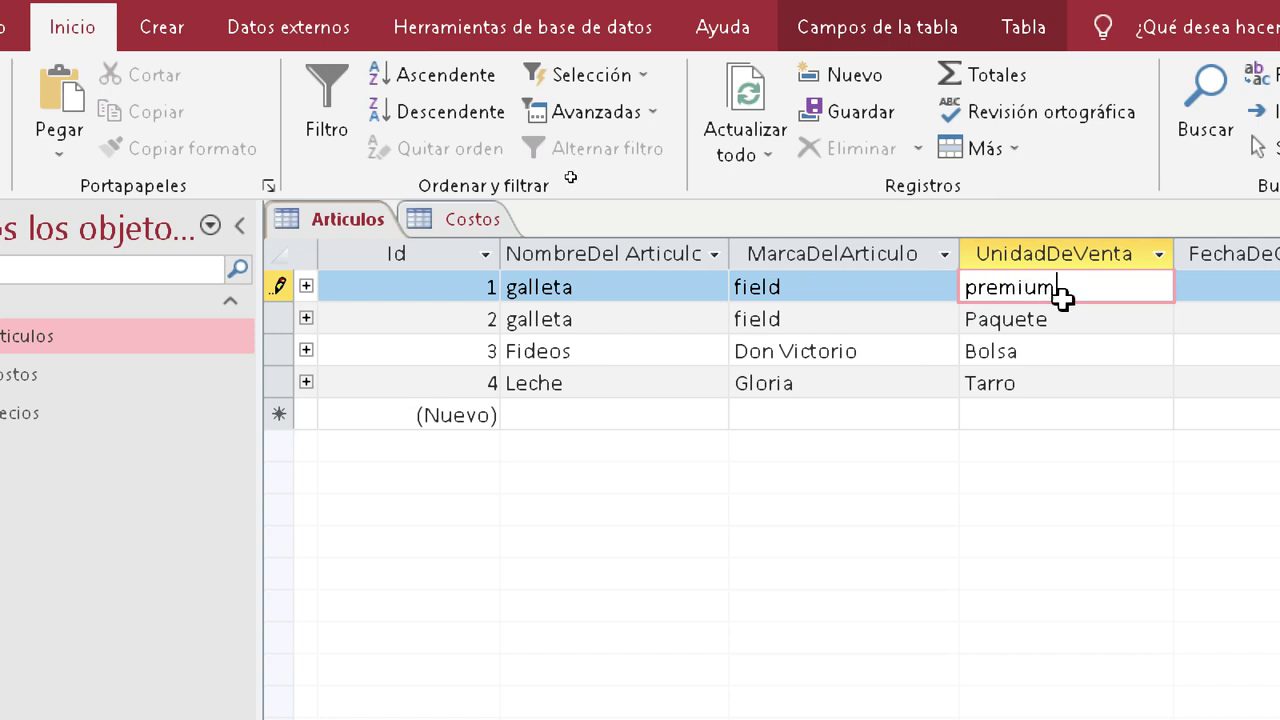
- Replace the UnidadDeVenta value in record 2 with clasica
left_click(1074, 323)
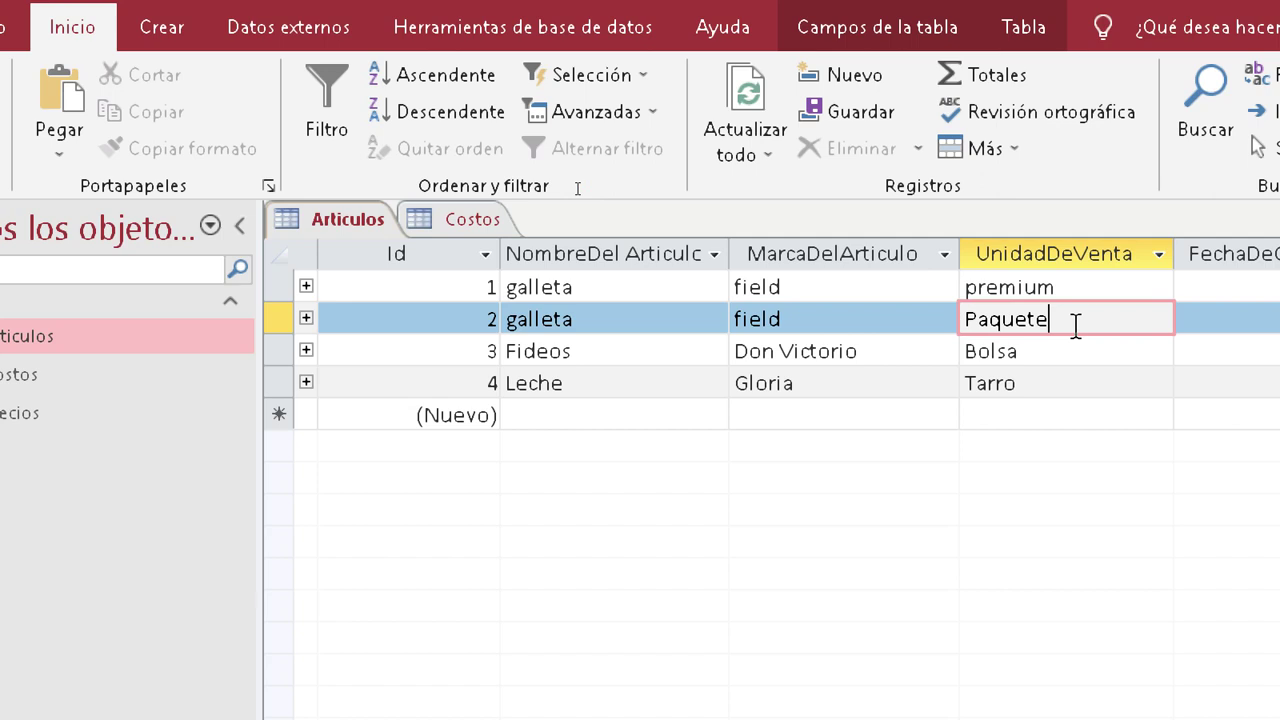
key("BackSpace")
key("BackSpace")
key("BackSpace")
key("BackSpace")
key("BackSpace")
key("BackSpace")
key("BackSpace")
type("clasica")
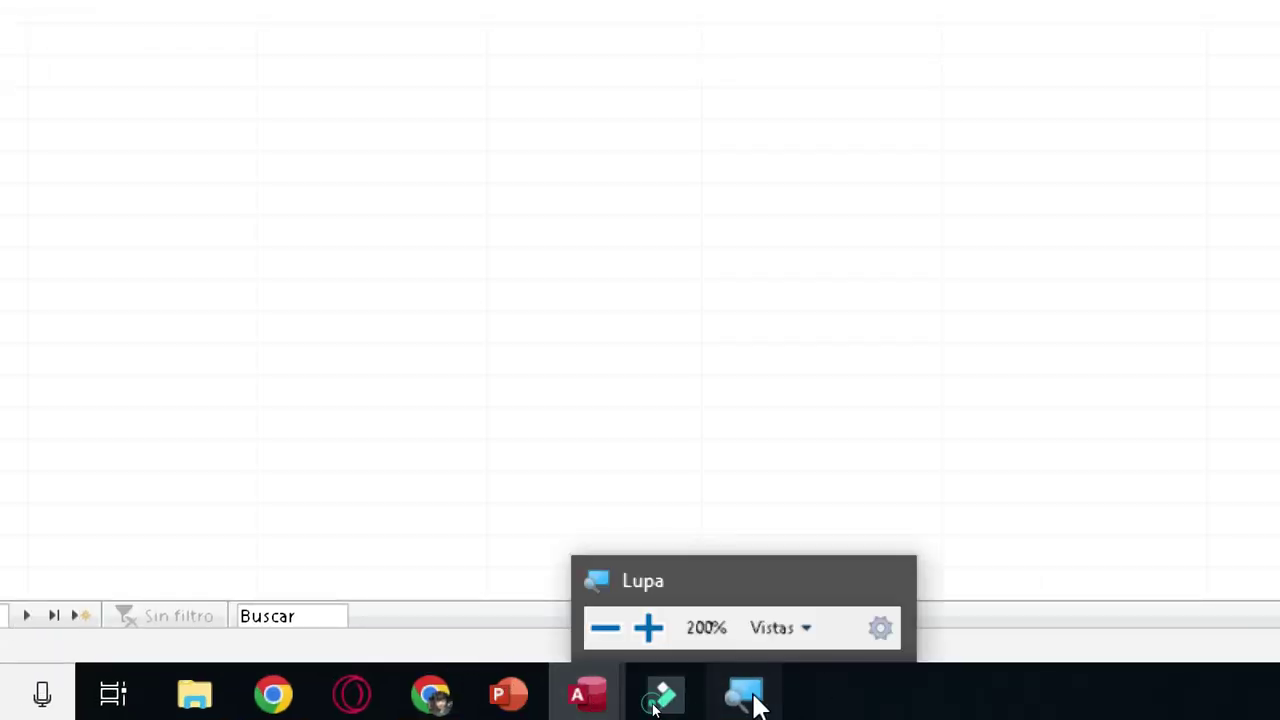
- Switch to Windows Magnifier (Lupa) to reduce the screen zoom to 100%, and return to Access to show the Costos table
left_click(748, 697)
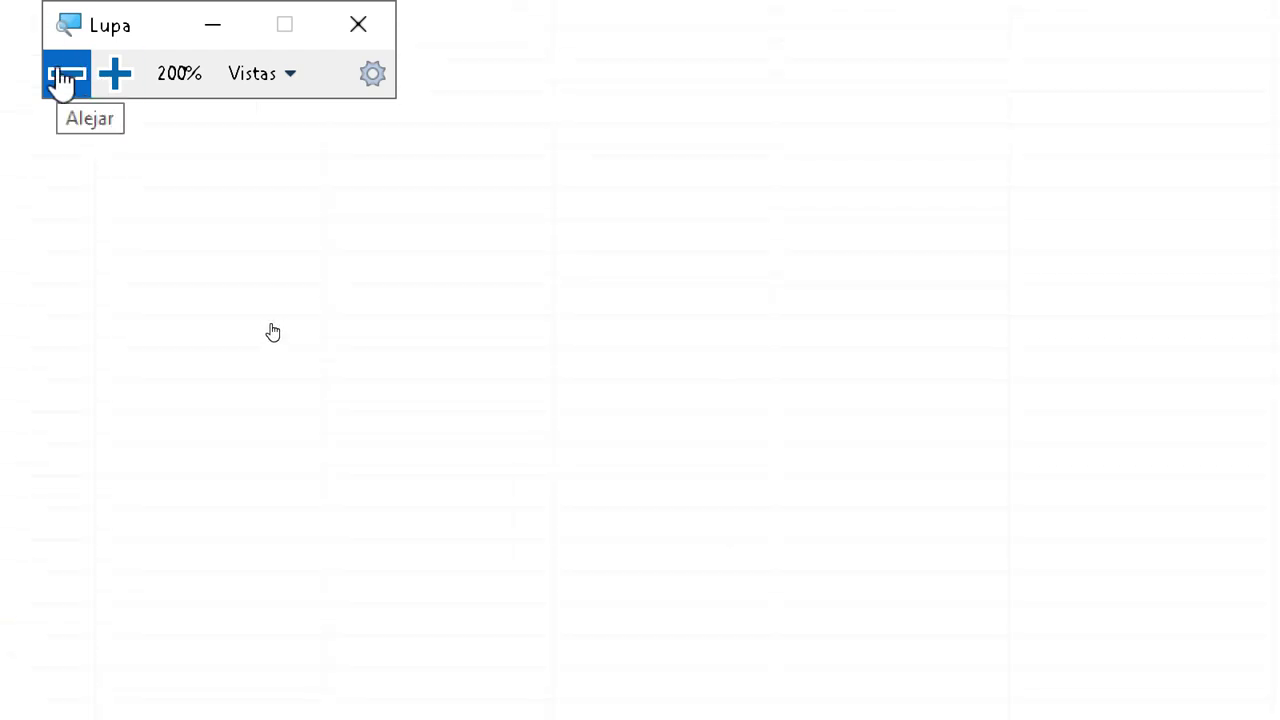
left_click(66, 74)
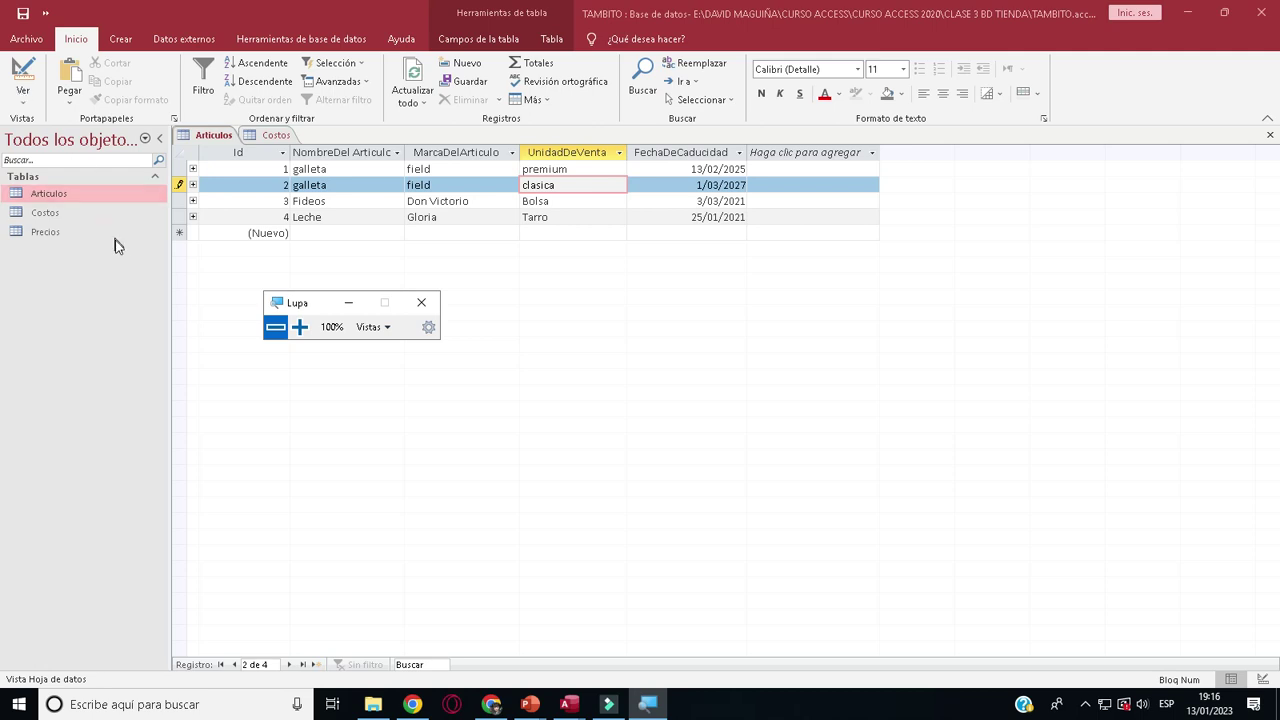
left_click(652, 14)
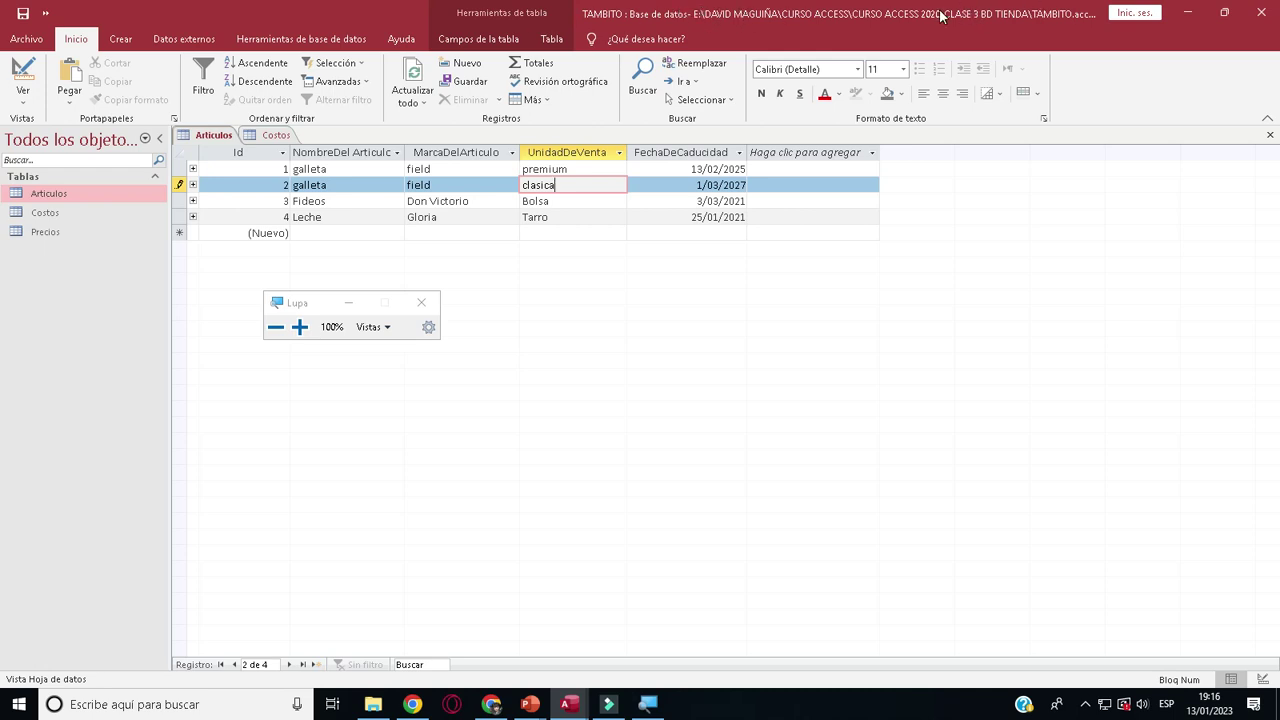
left_click(288, 136)
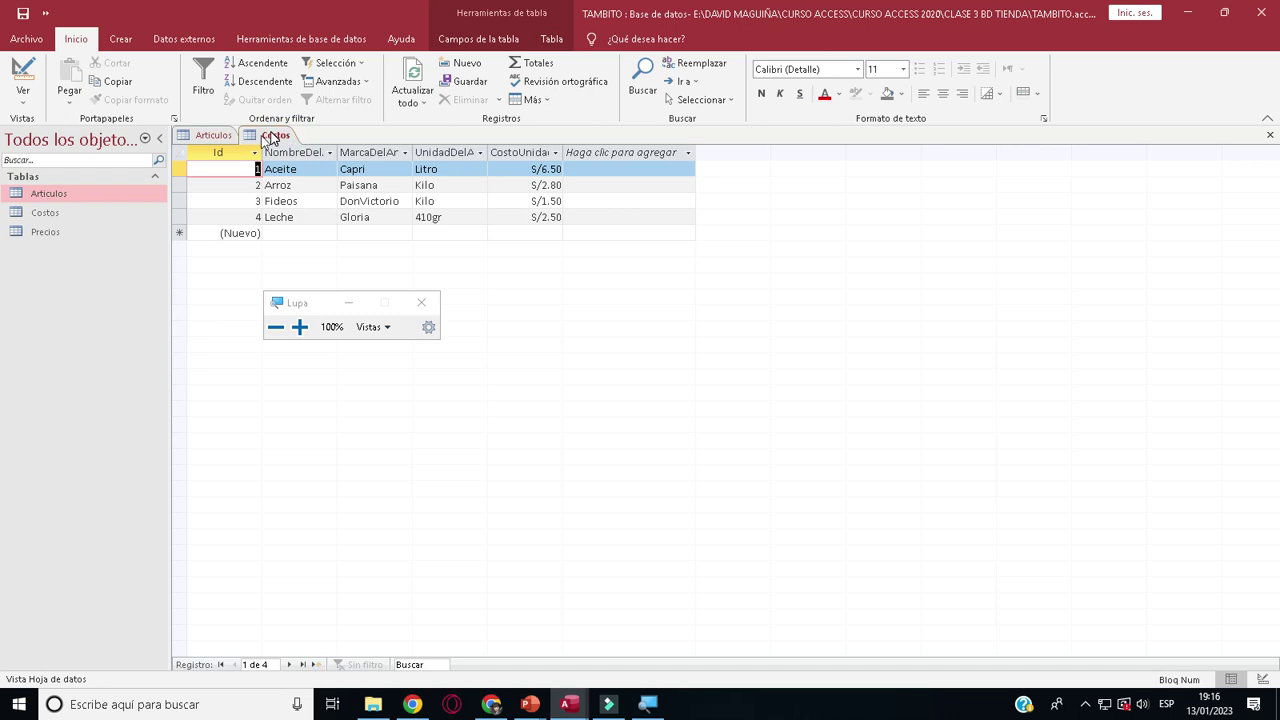
- Search Windows for the Magnifier (Lupa) and raise the screen zoom to 200%
left_click(198, 705)
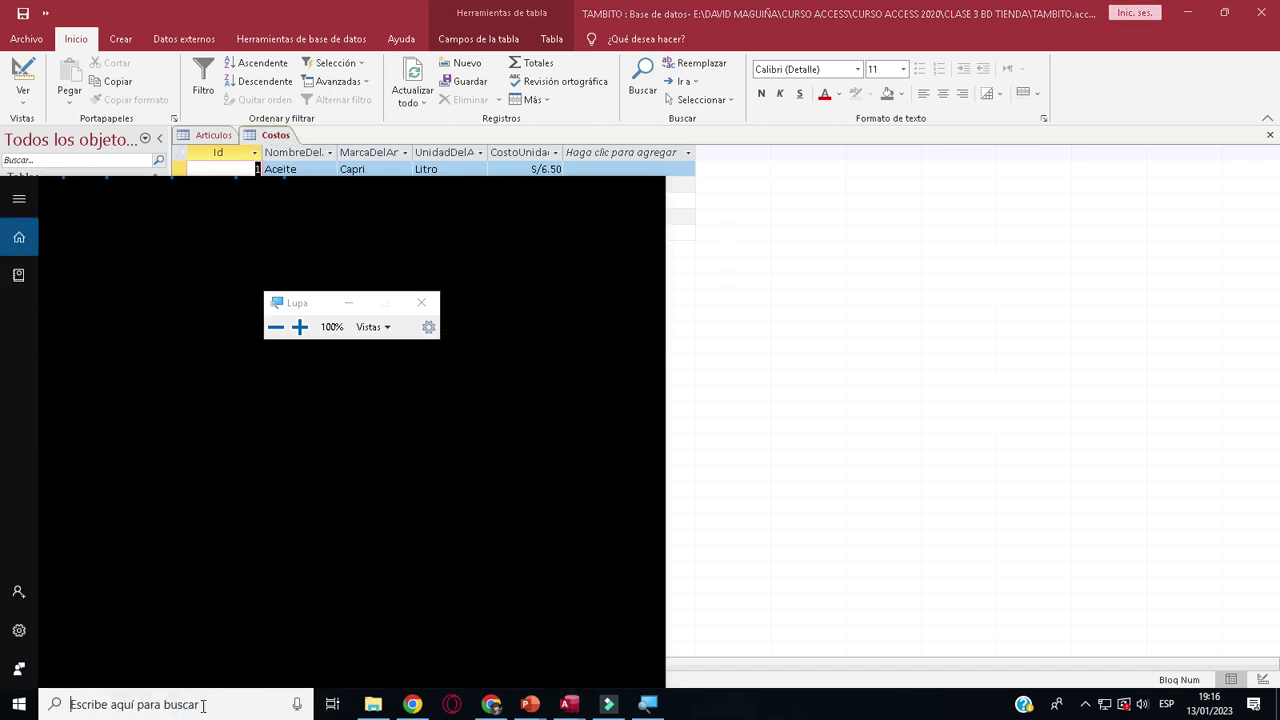
type("l")
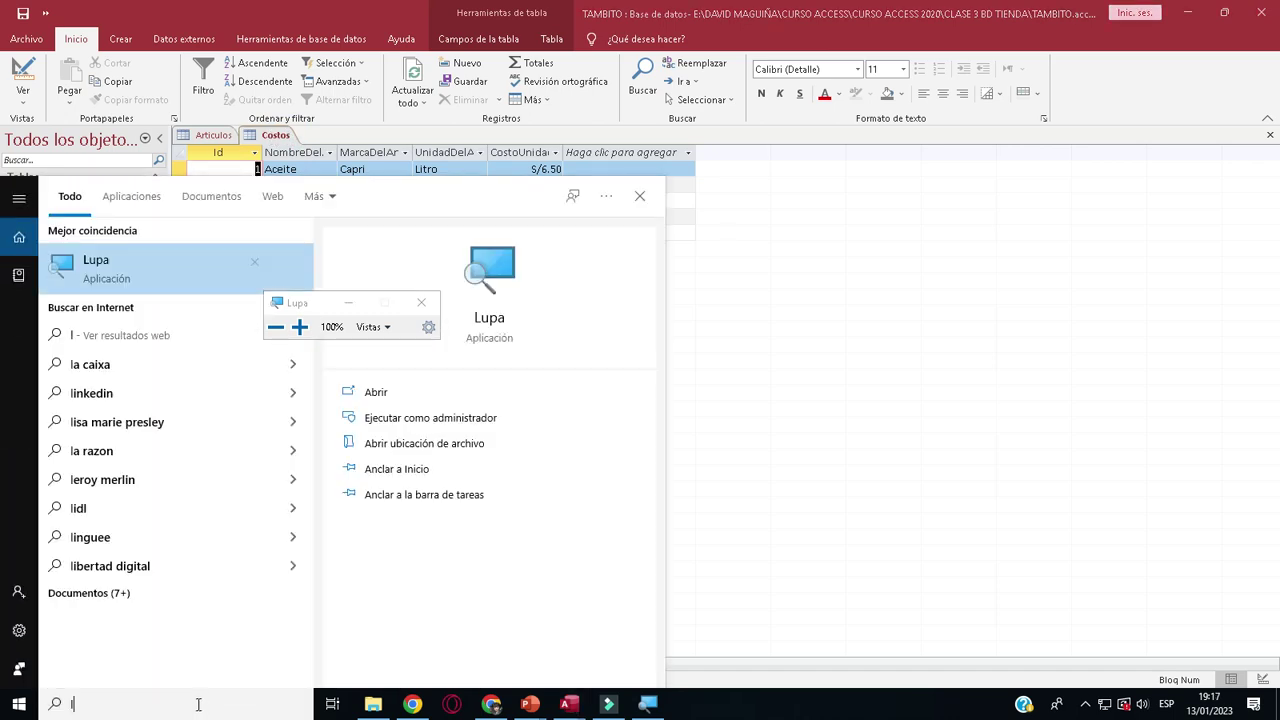
left_click(299, 327)
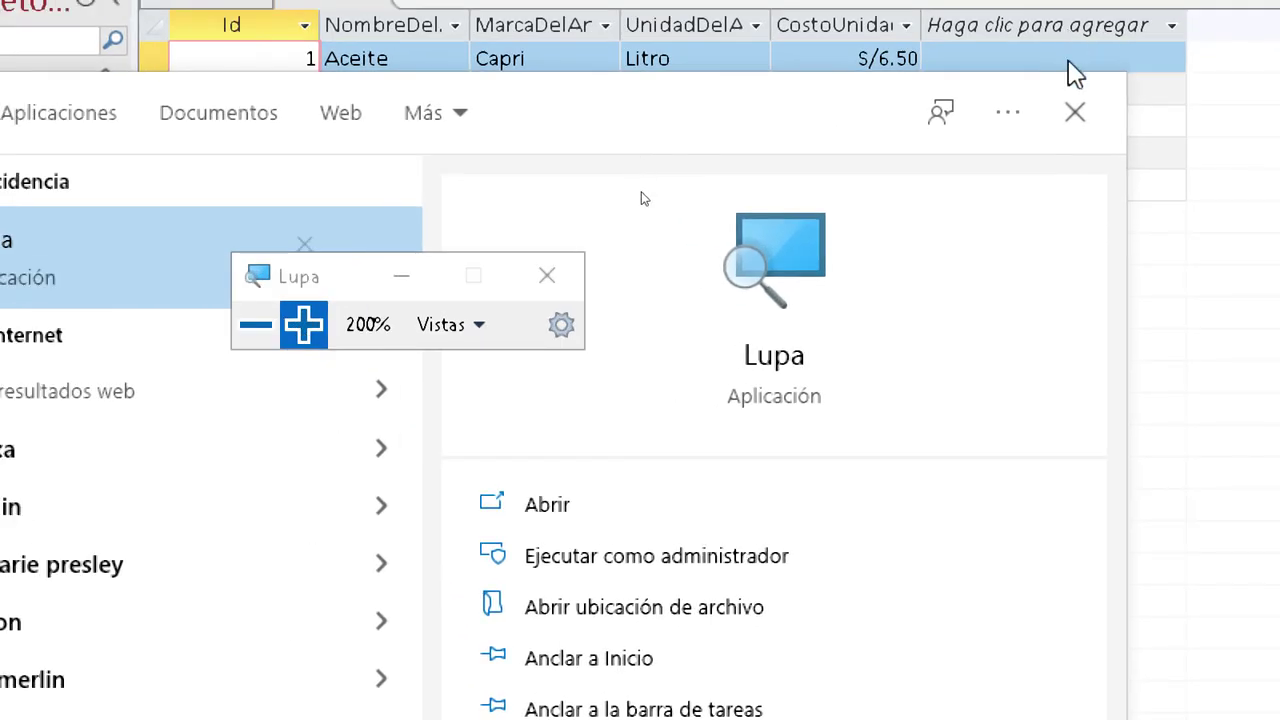
- Dismiss the Windows search results and switch the Magnifier (Lupa) zoom to 100% and back to 200%
left_click(1074, 130)
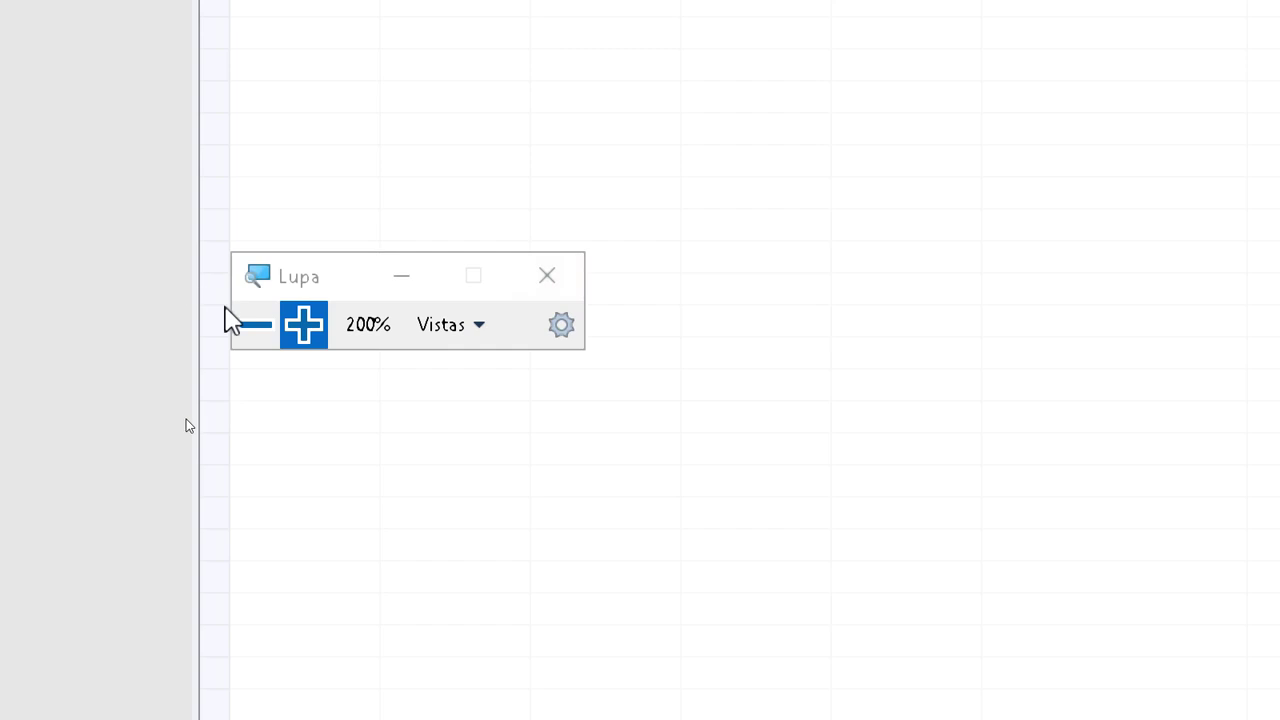
left_click(255, 326)
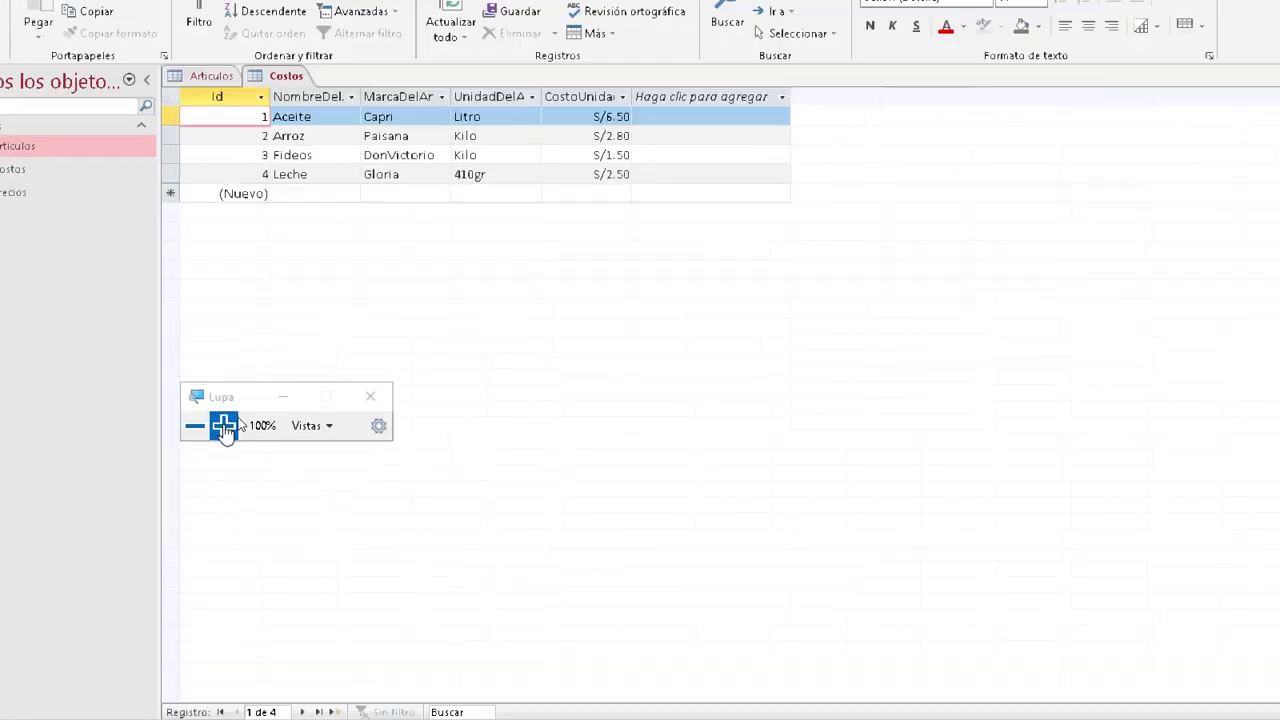
left_click(222, 426)
left_click(272, 401)
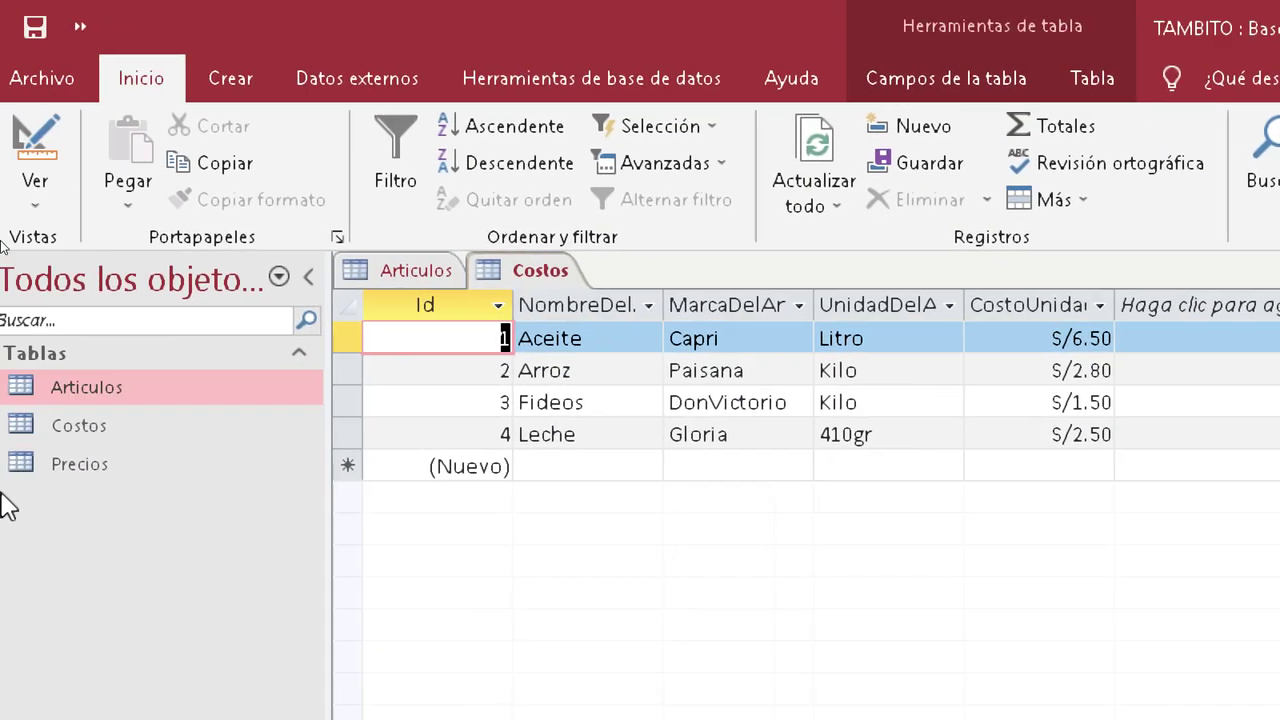
- Open the Precios table in datasheet view
left_click(163, 466)
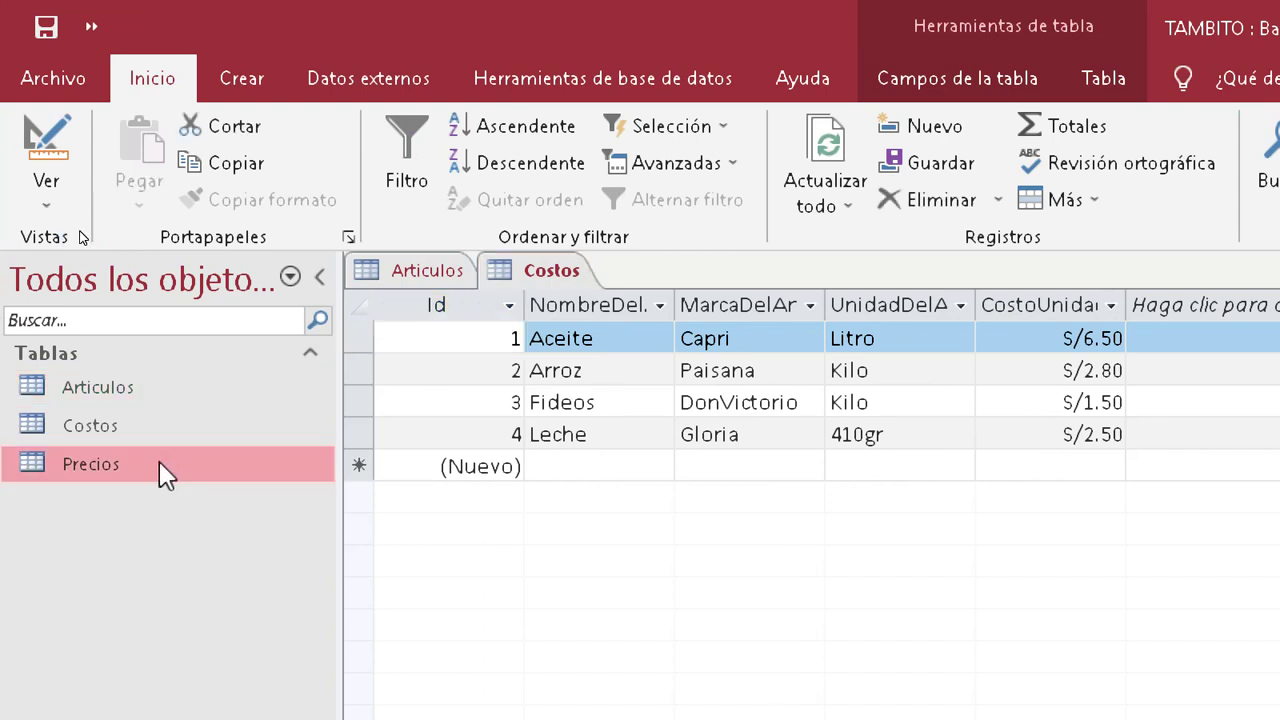
double_click(73, 468)
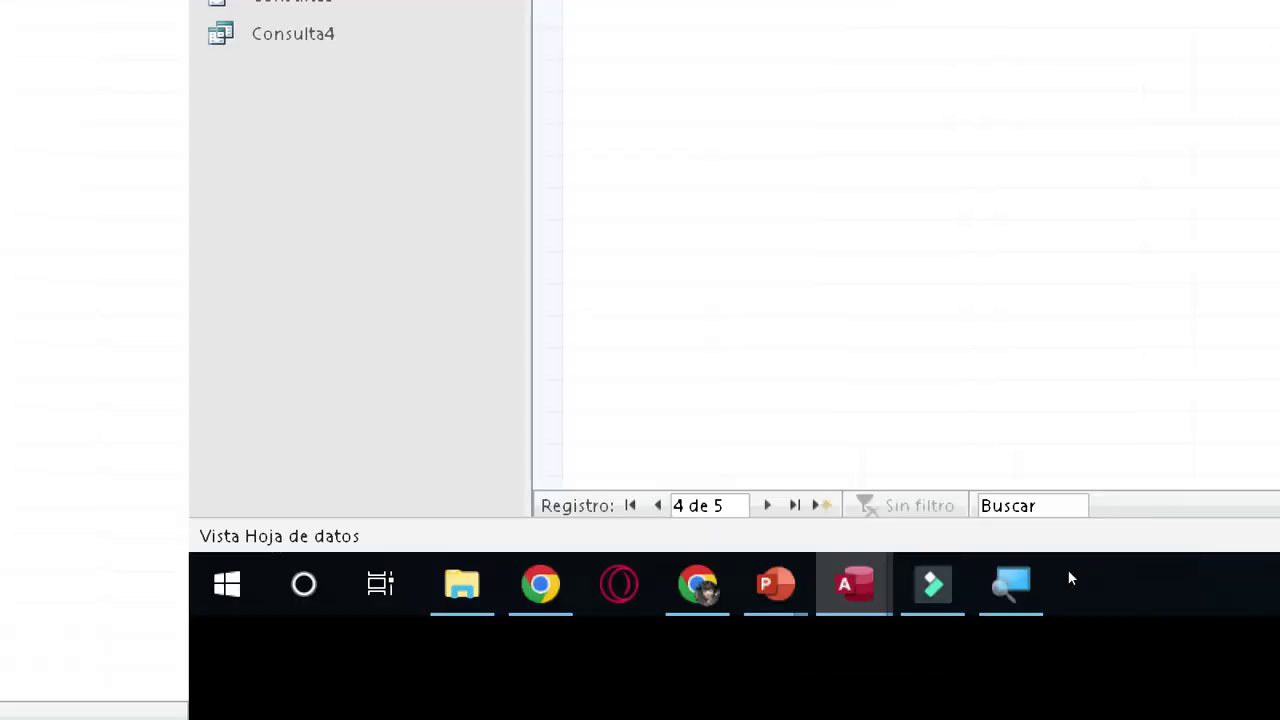
- Close the Magnifier (Lupa) and relaunch it through Windows search
right_click(1111, 575)
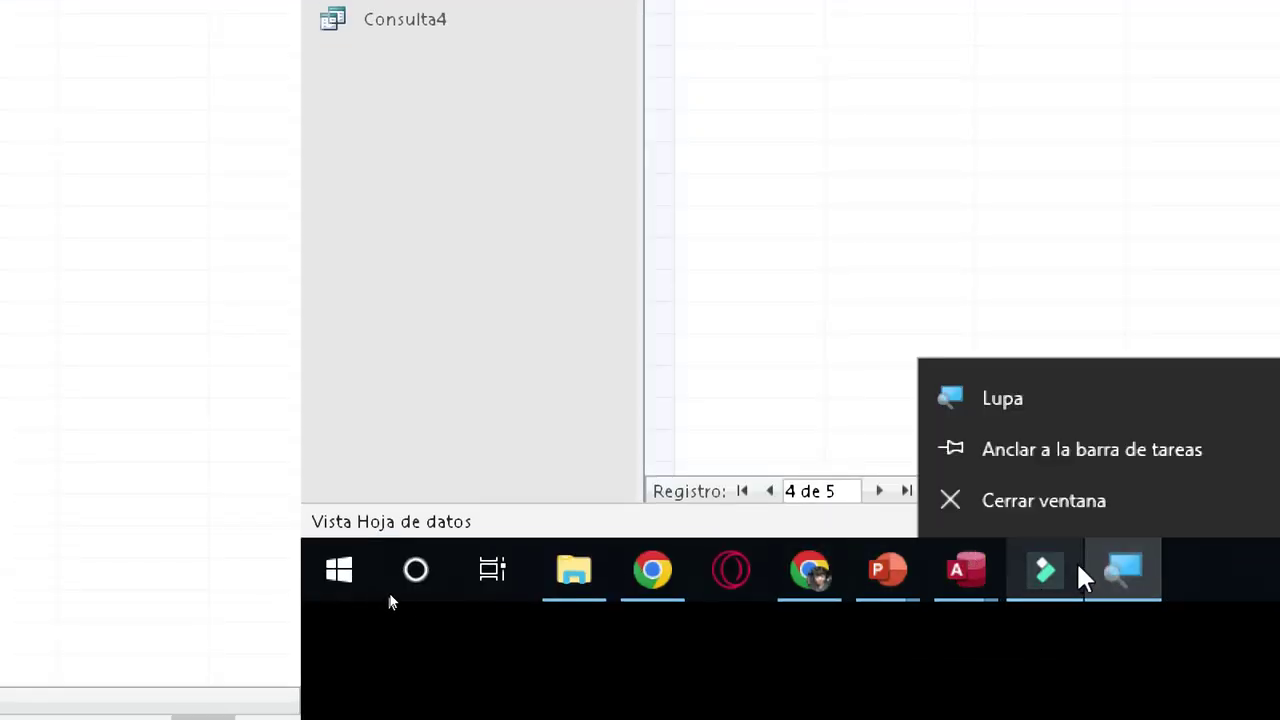
left_click(1099, 512)
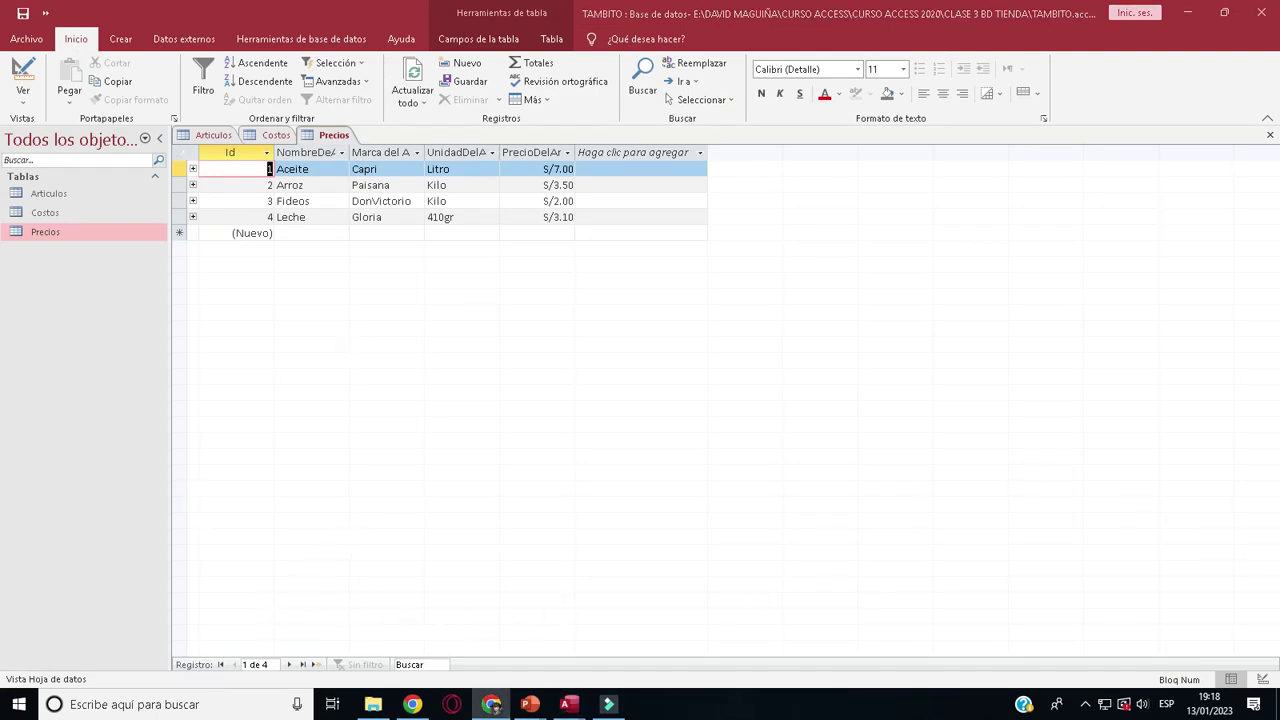
left_click(188, 700)
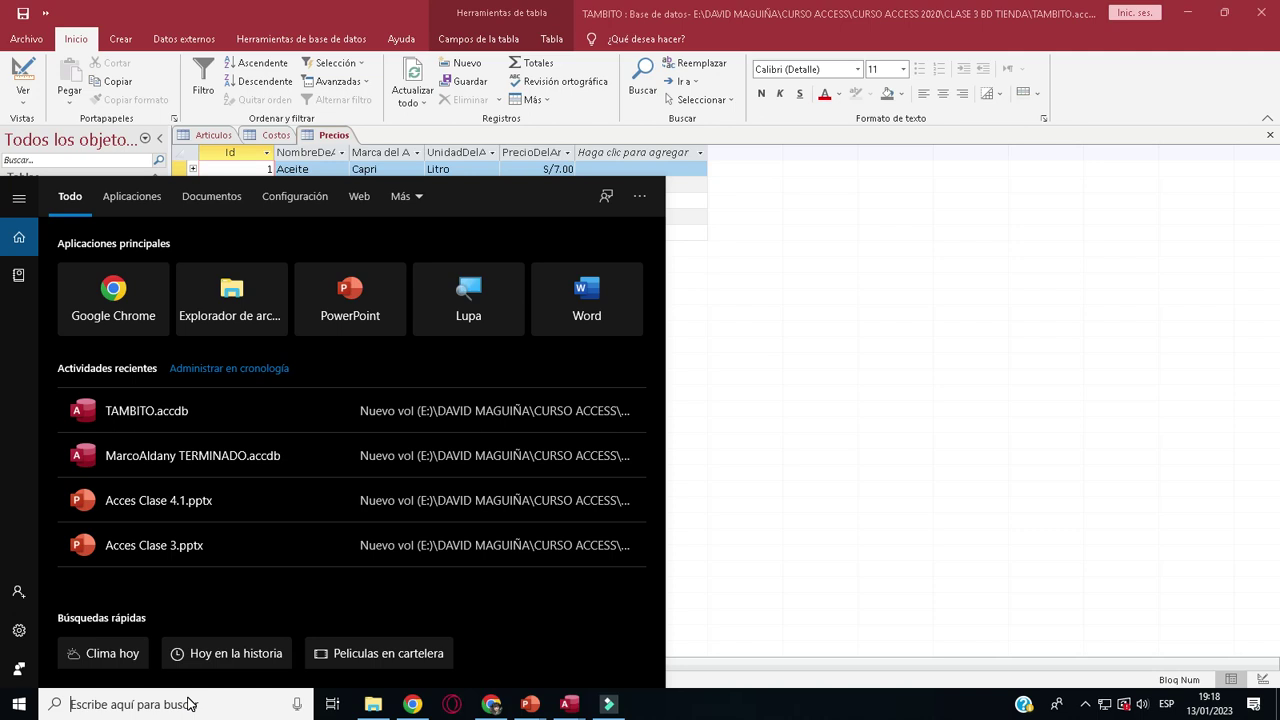
left_click(855, 347)
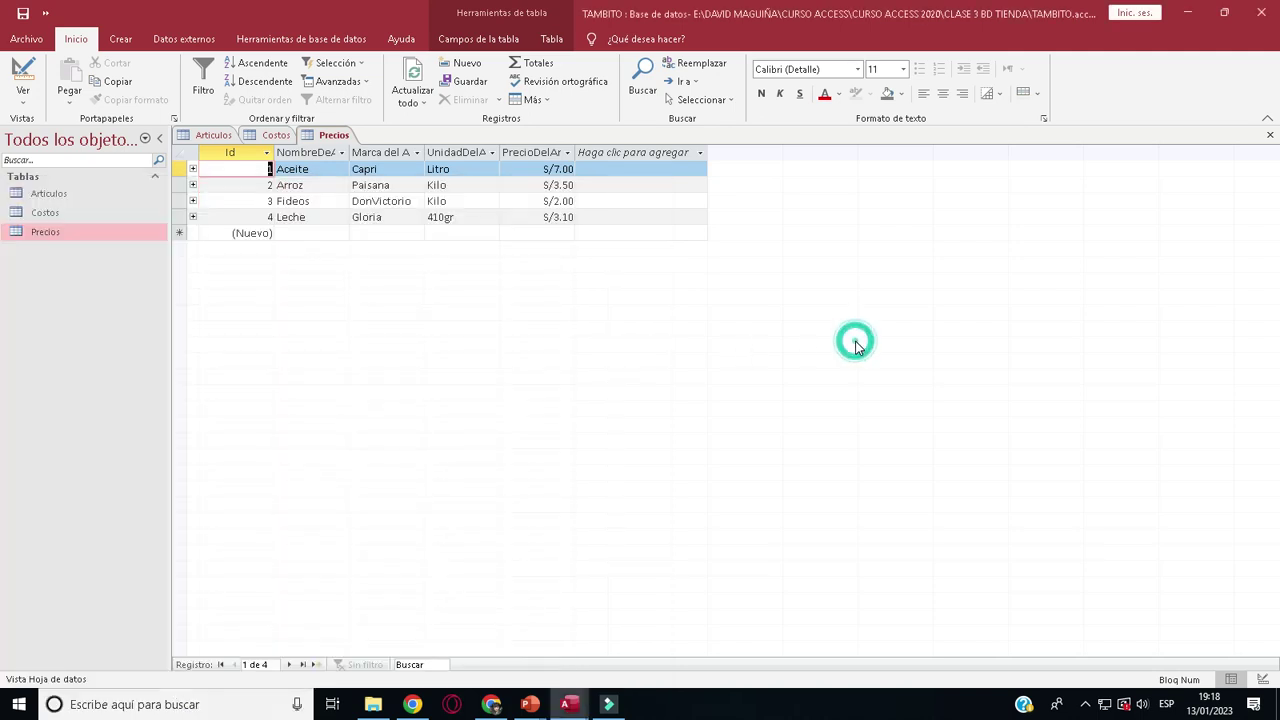
left_click(97, 704)
type("l")
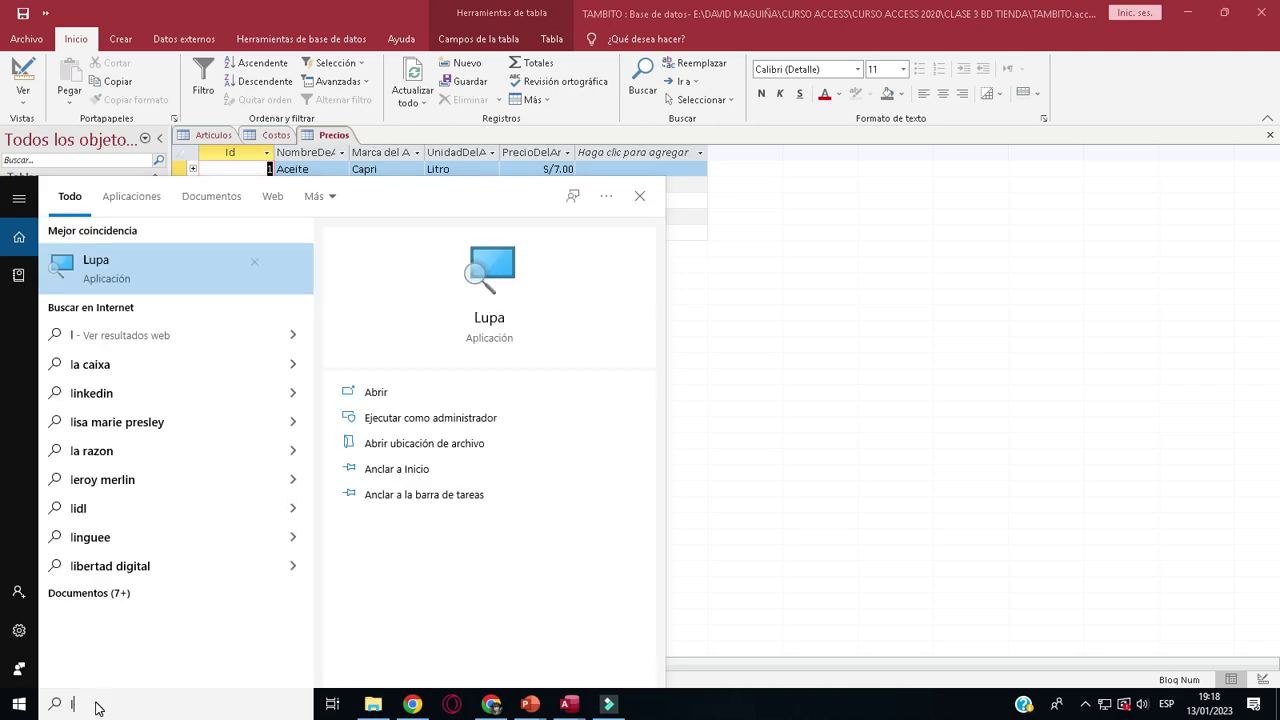
left_click(100, 283)
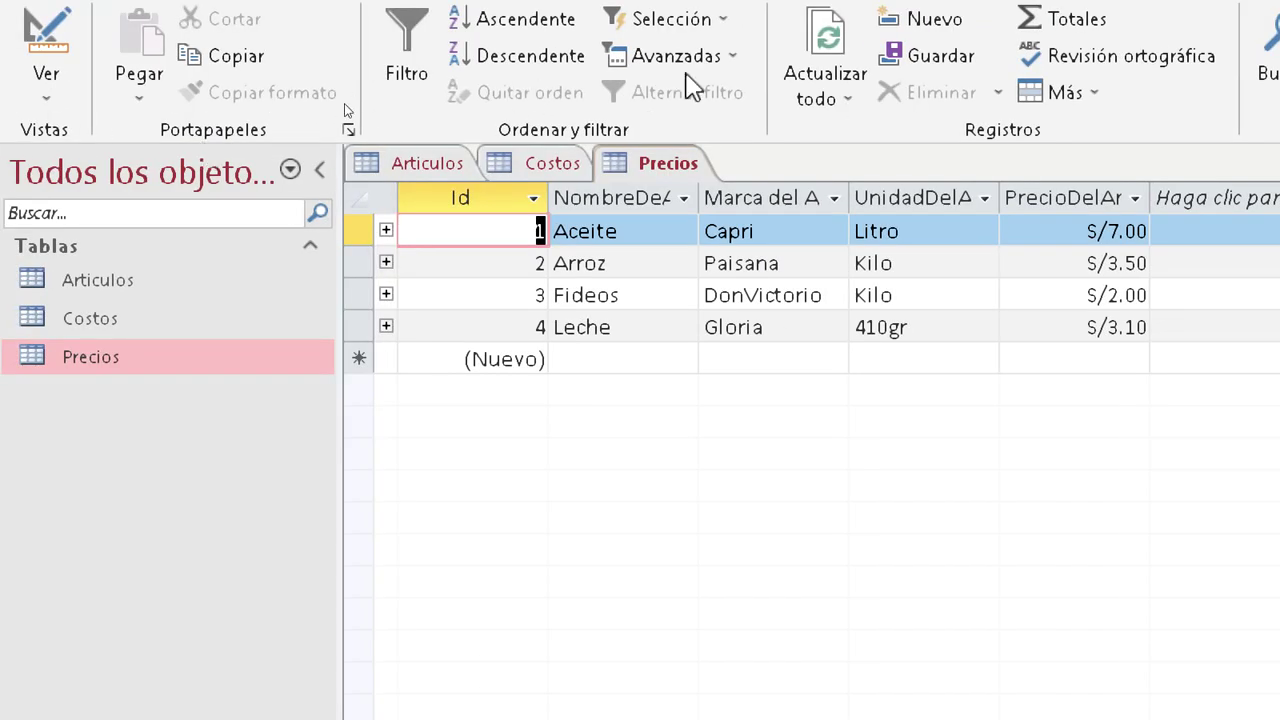
- Compare the records of the Costos and Precios tables, ending on Precios
left_click(566, 170)
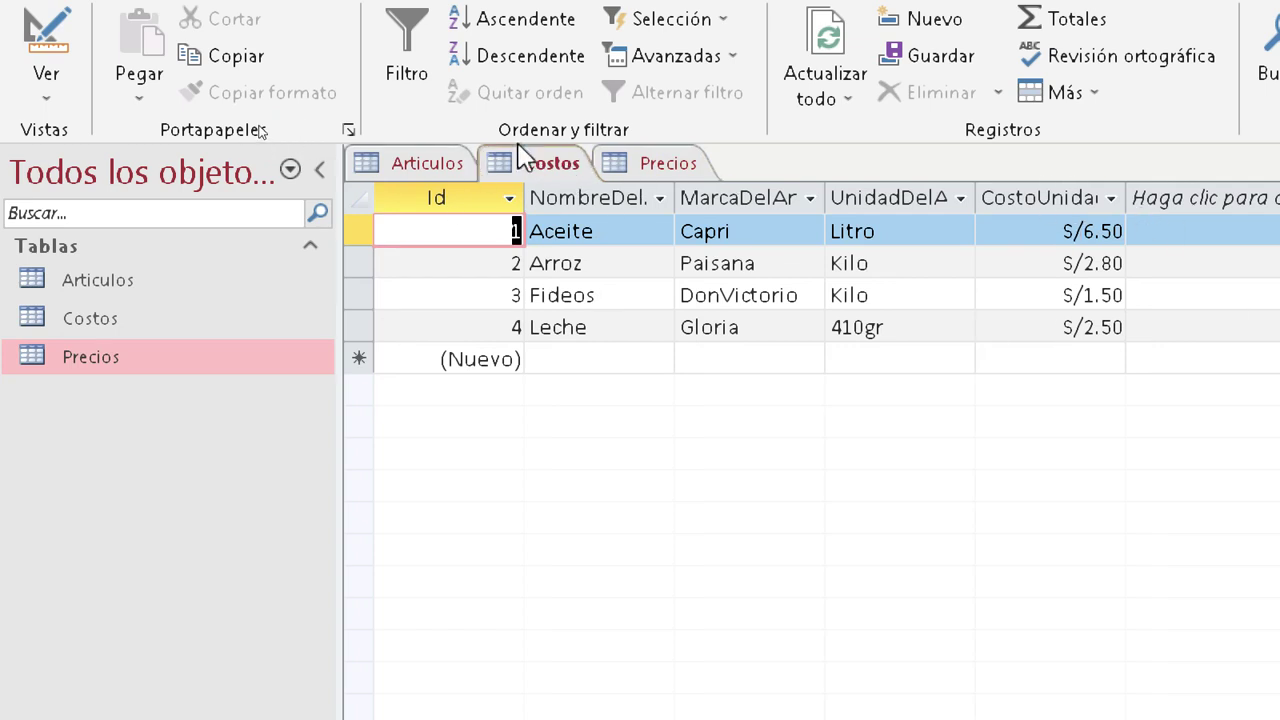
left_click(658, 166)
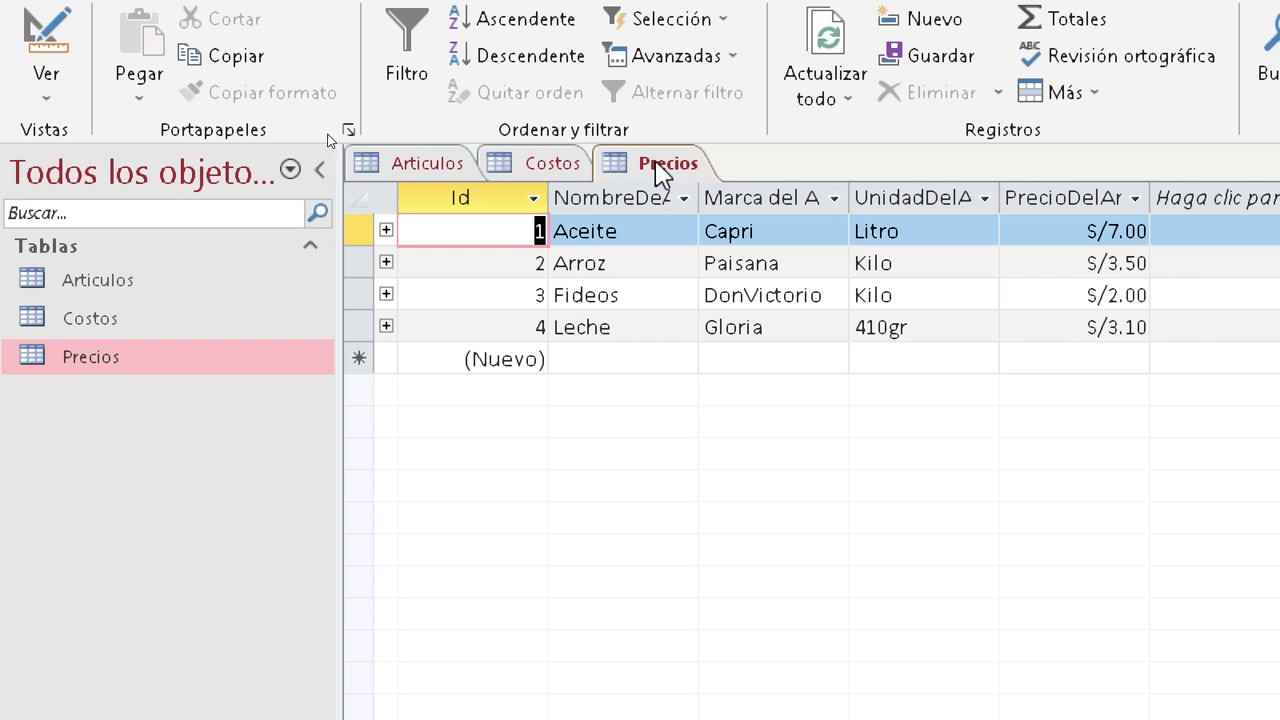
left_click(538, 170)
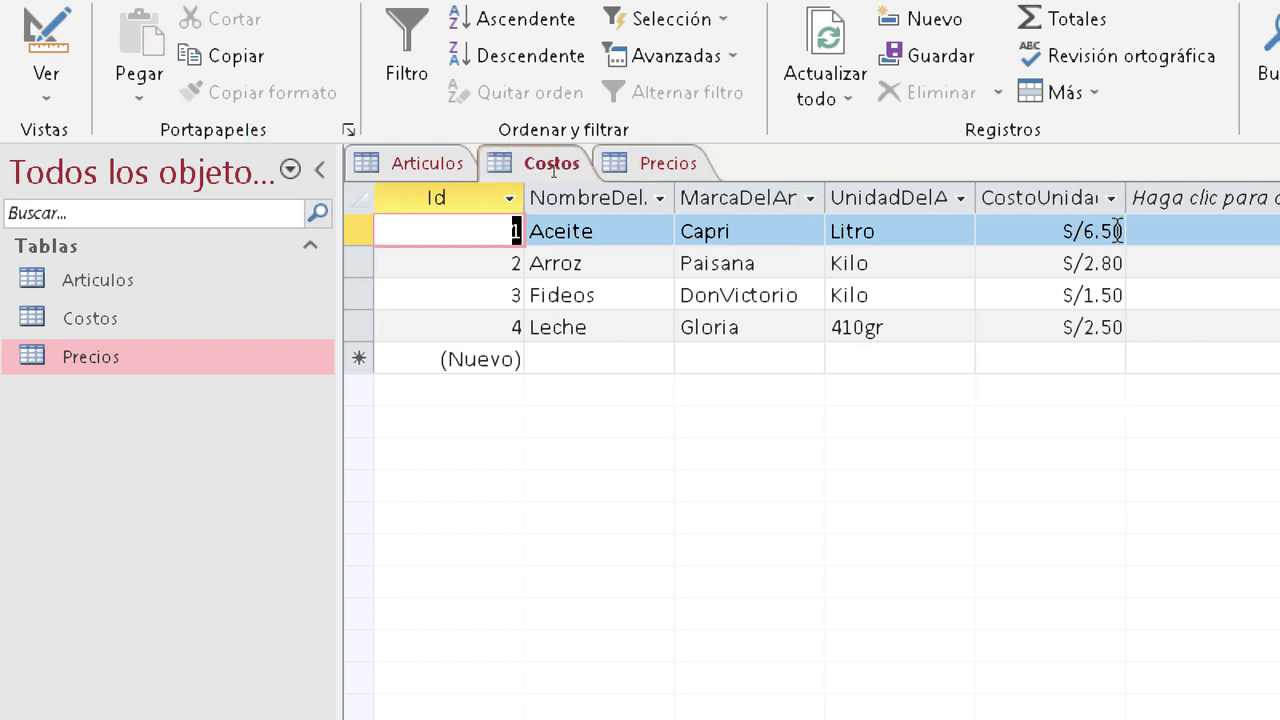
left_click(672, 165)
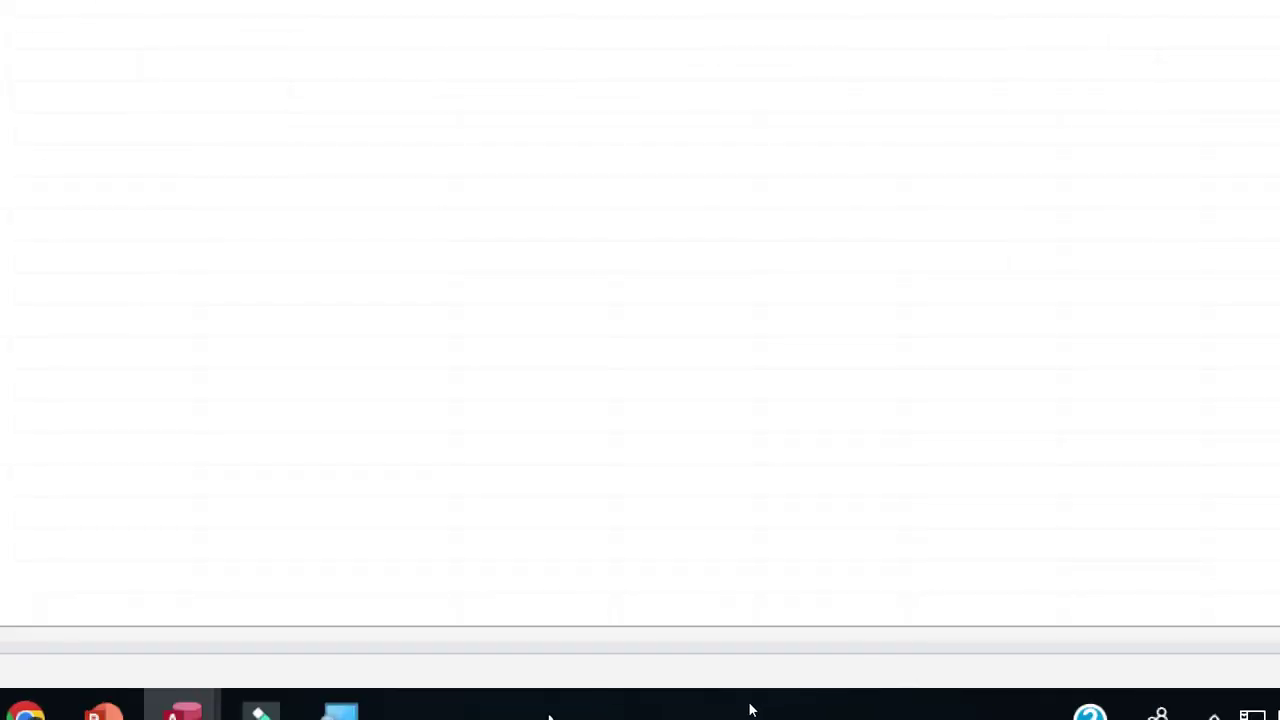
- Reduce the Magnifier zoom to 100%, and switch to PowerPoint to close Acces Clase 3.pptx without saving its changes
key("super+plus")
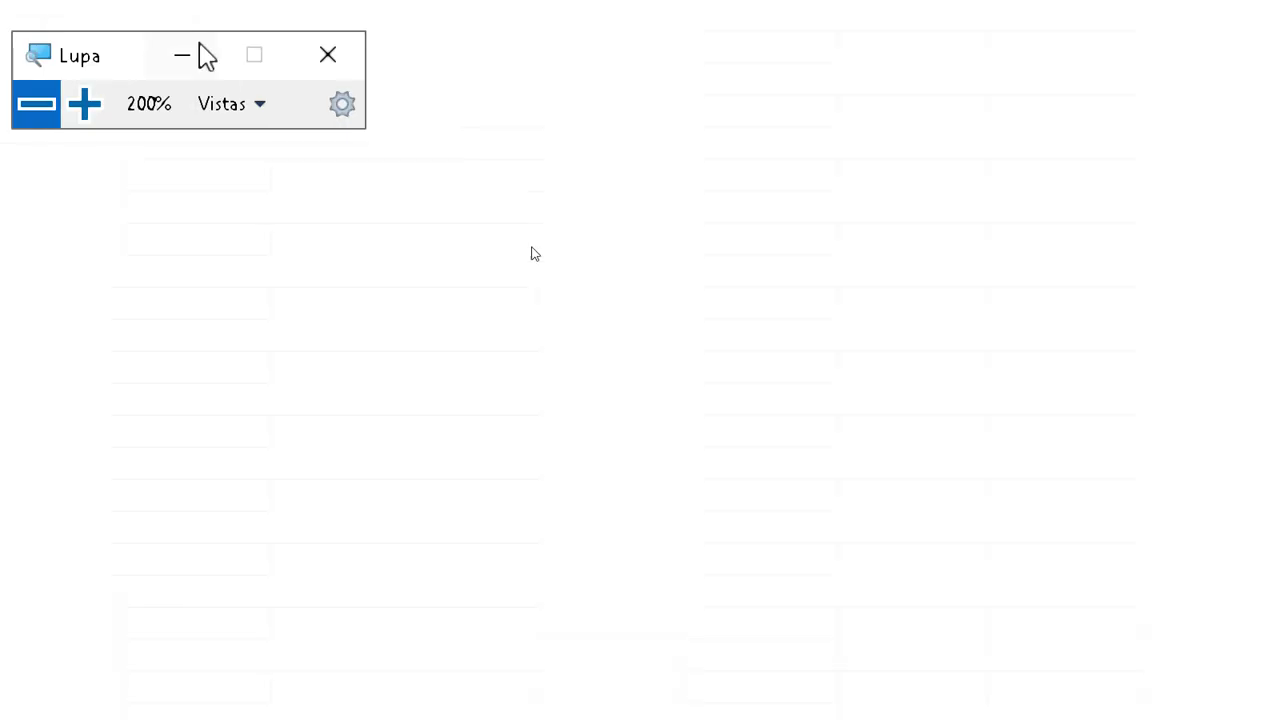
left_click(50, 100)
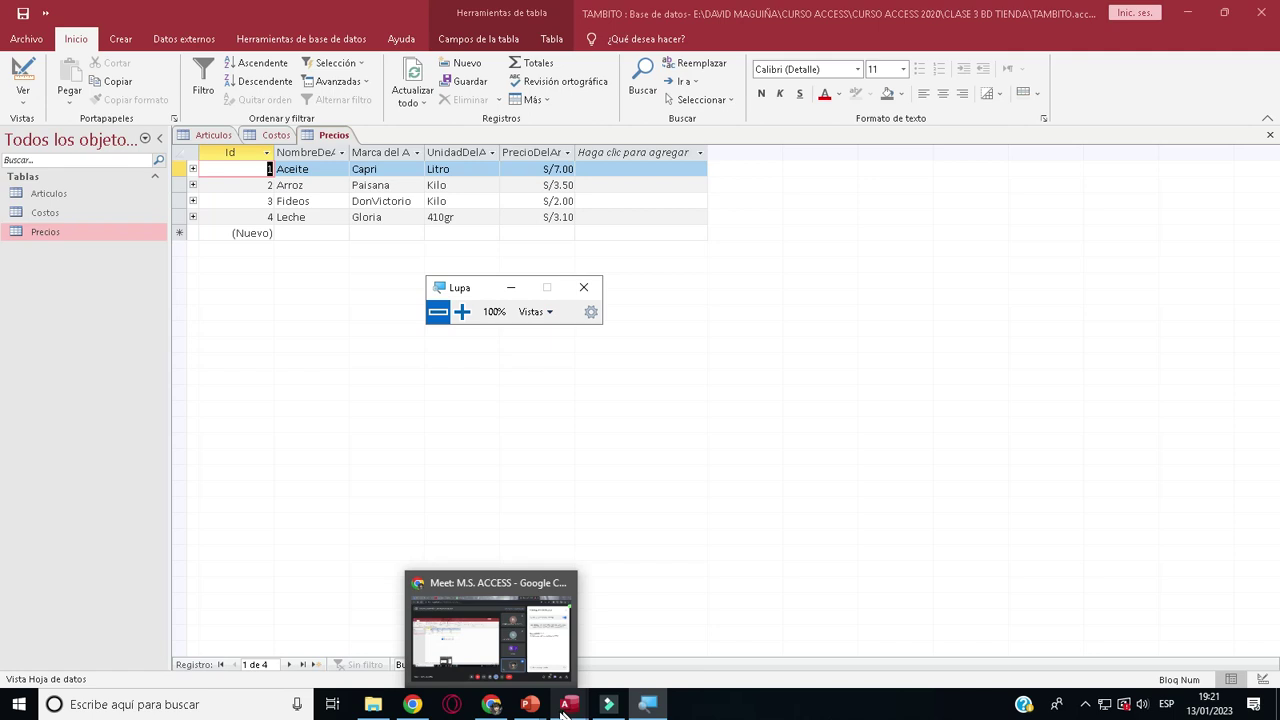
mouse_move(539, 710)
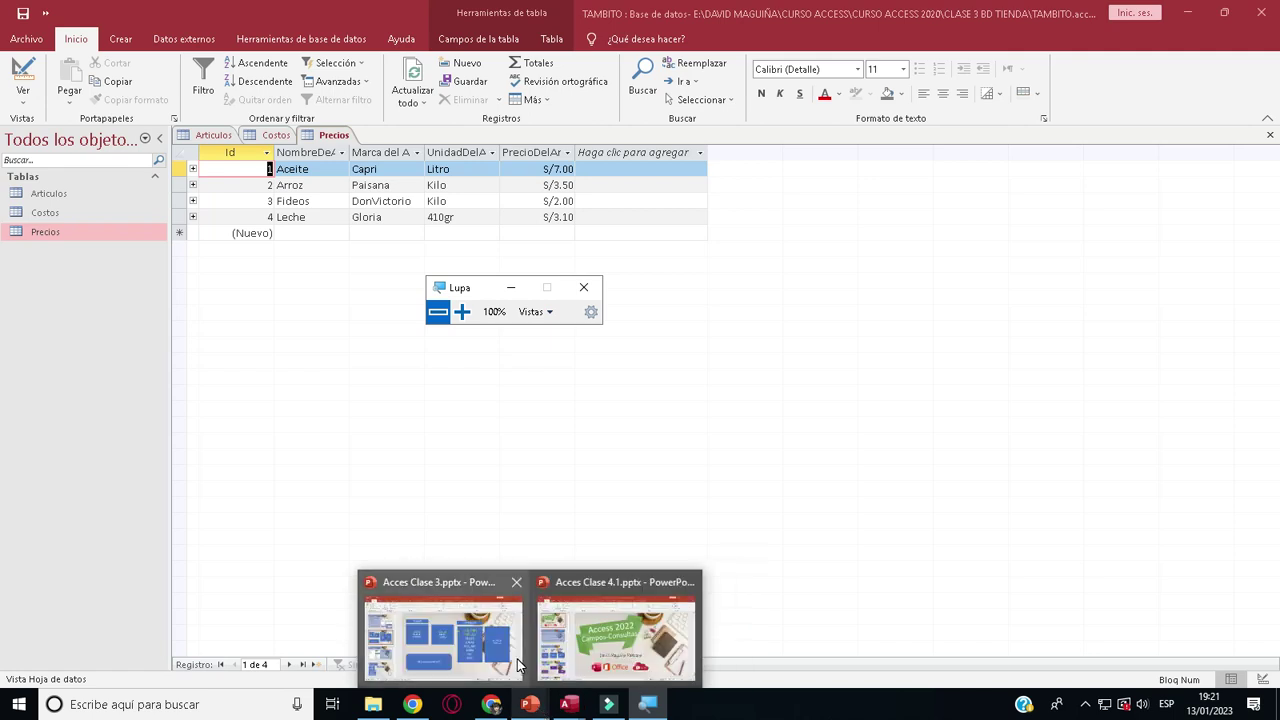
left_click(513, 586)
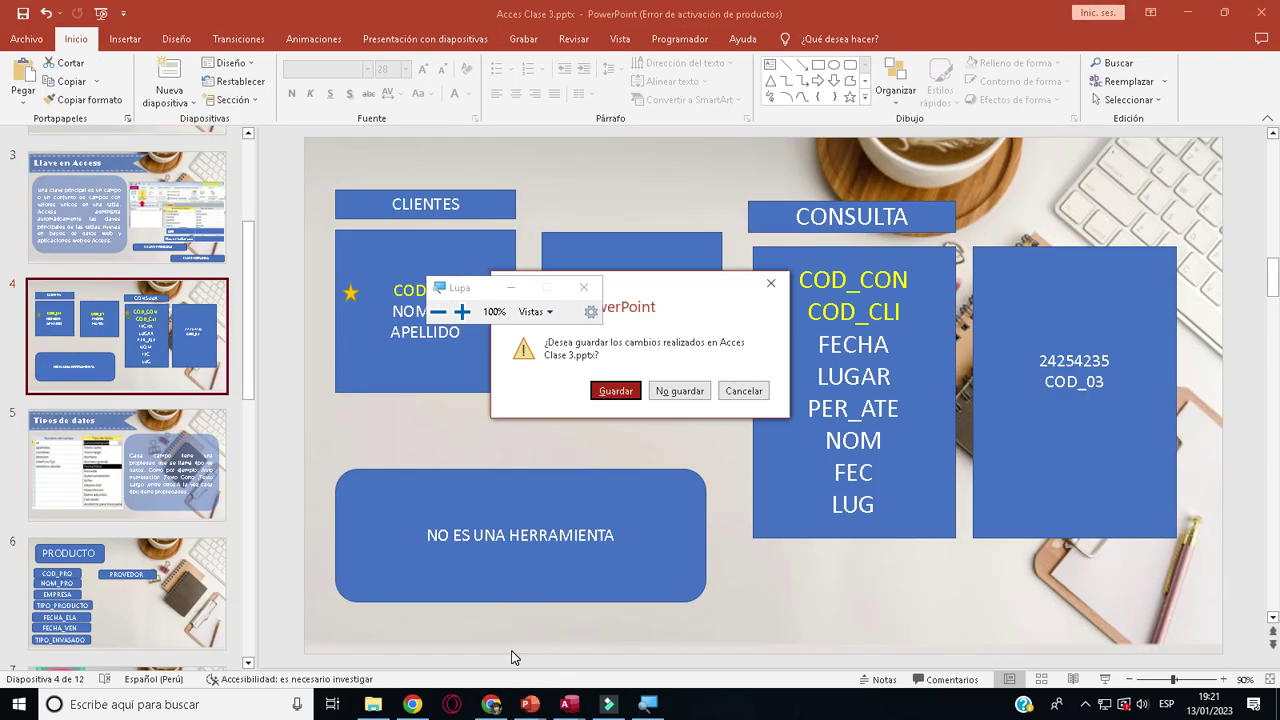
mouse_move(527, 710)
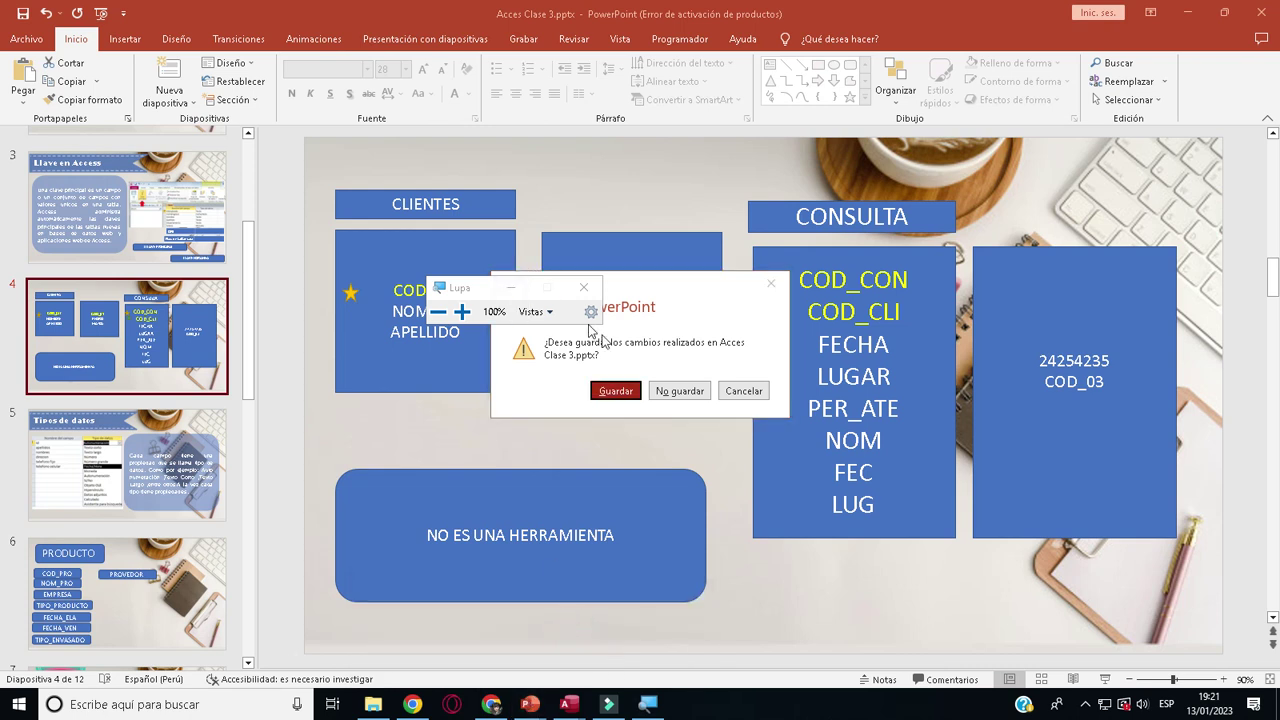
left_click(669, 395)
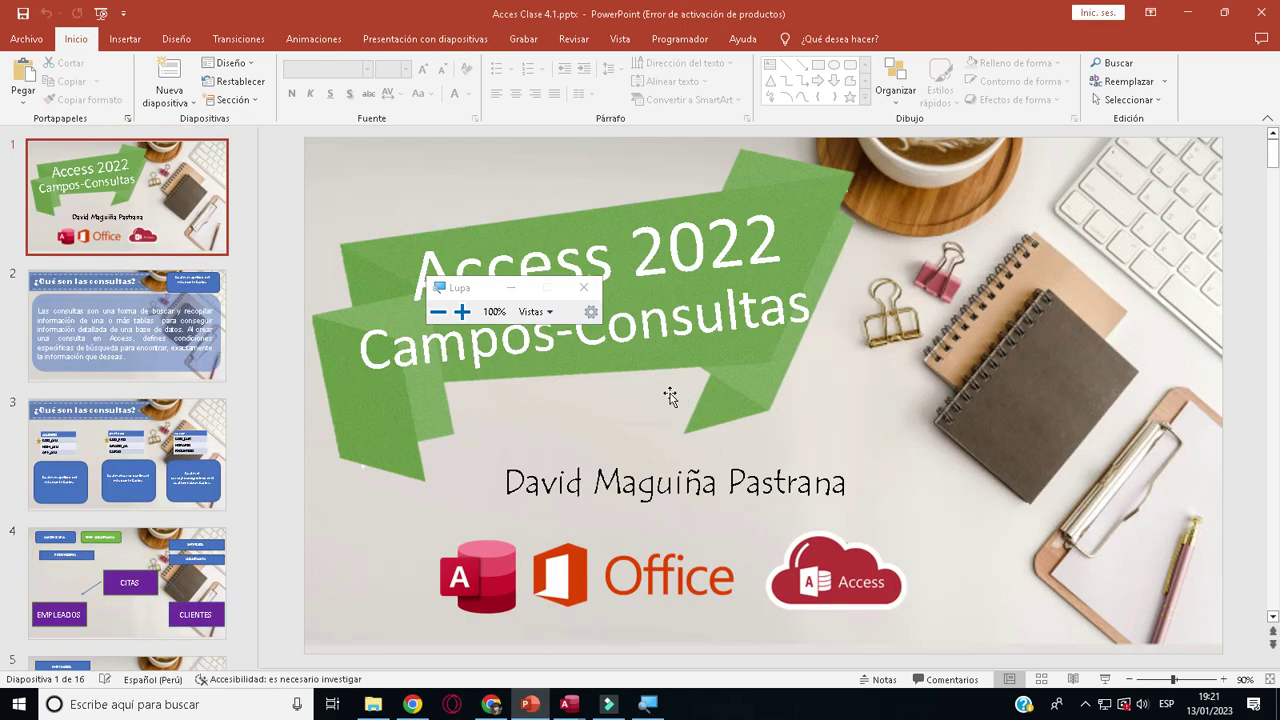
- Close the Magnifier and select slide 2, ¿Qué son las consultas?, in Acces Clase 4.1.pptx
left_click(584, 288)
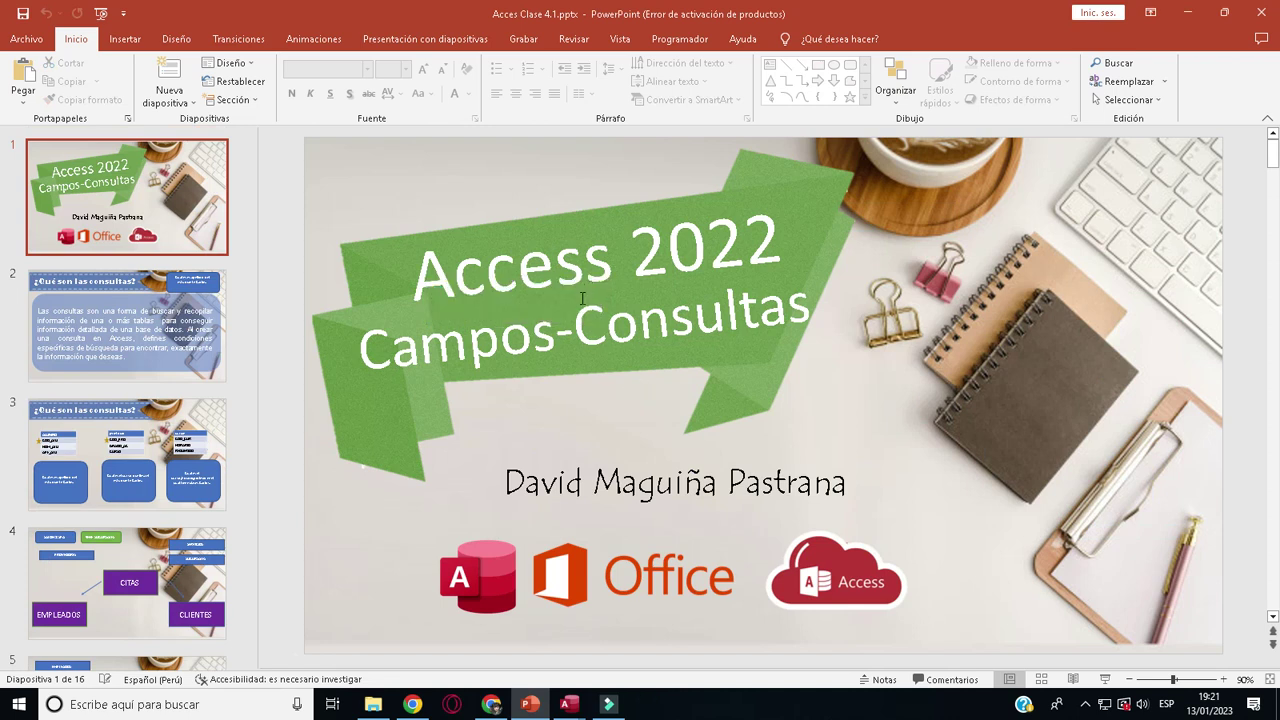
left_click(117, 304)
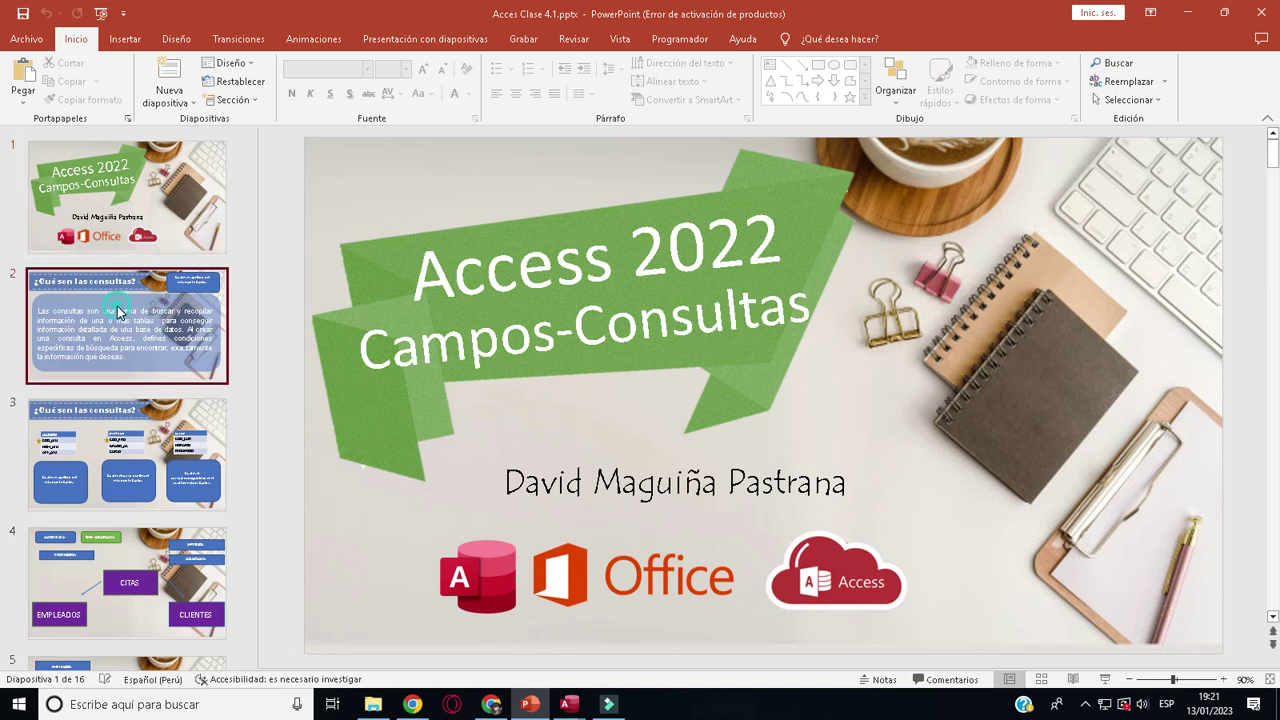
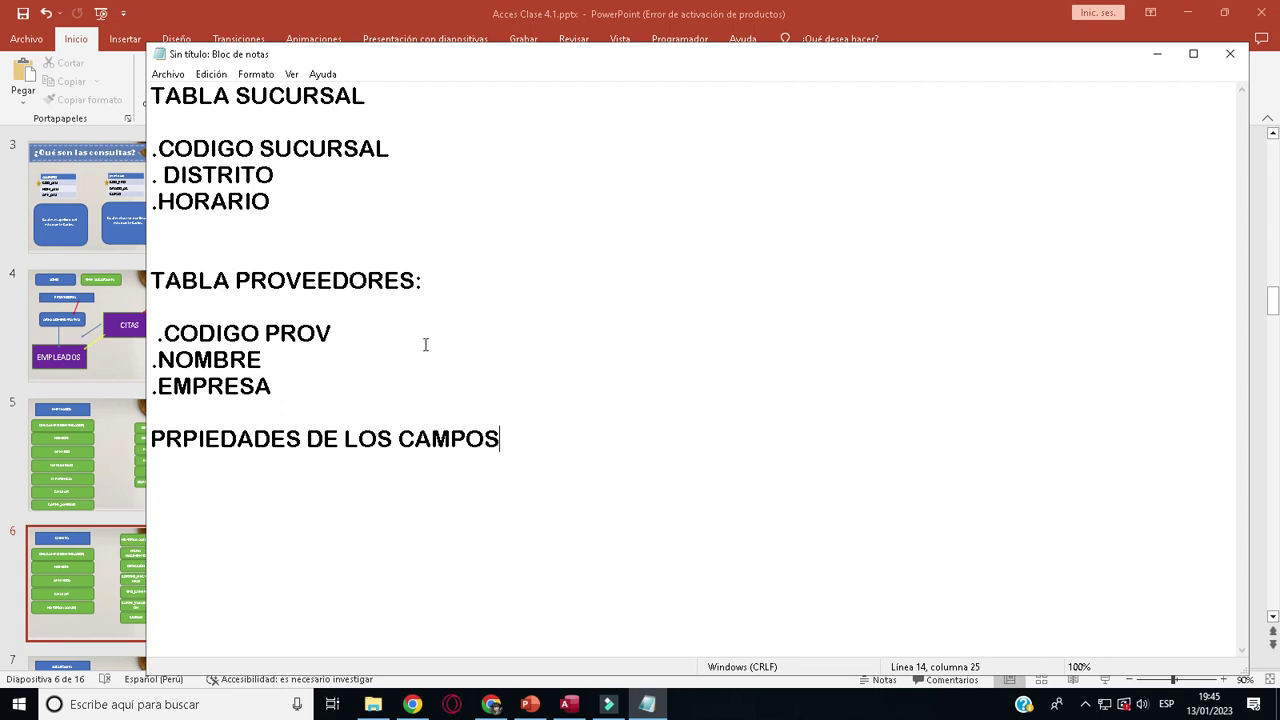
- Correct the last heading of the Notepad notes to read PROPIEDADES DE LOS CAMPOS:
left_click(181, 441)
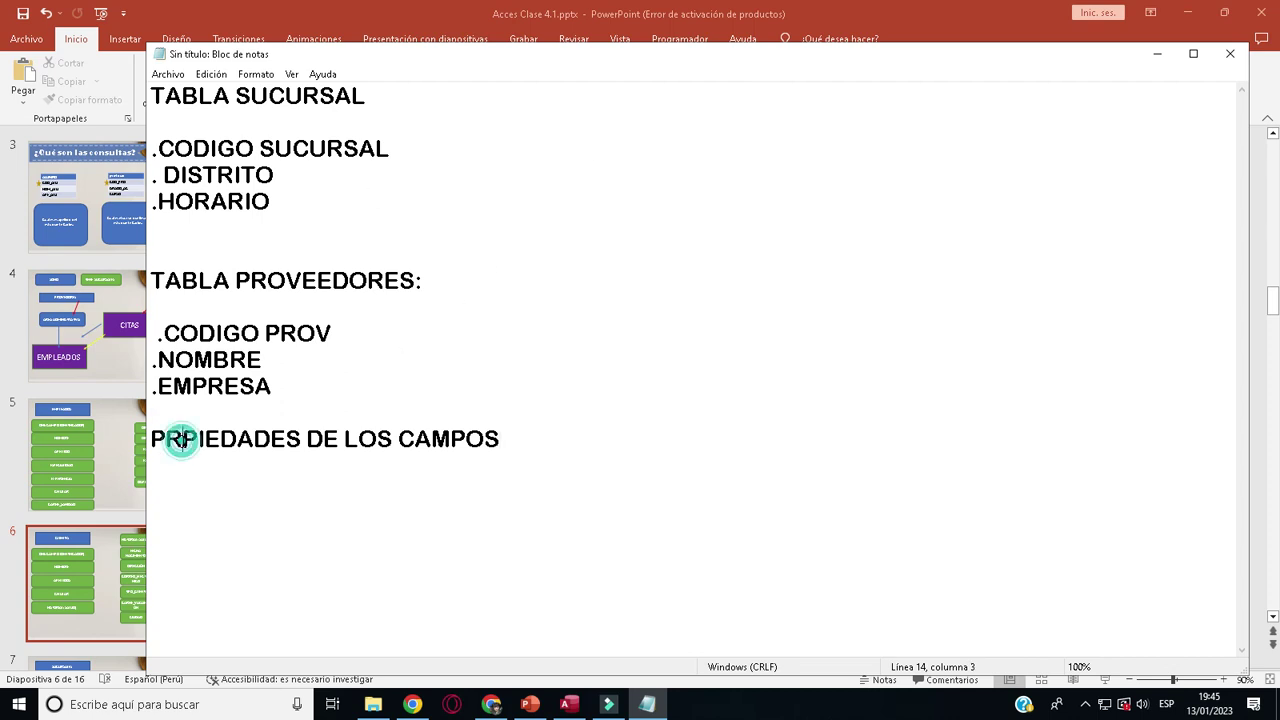
type("O")
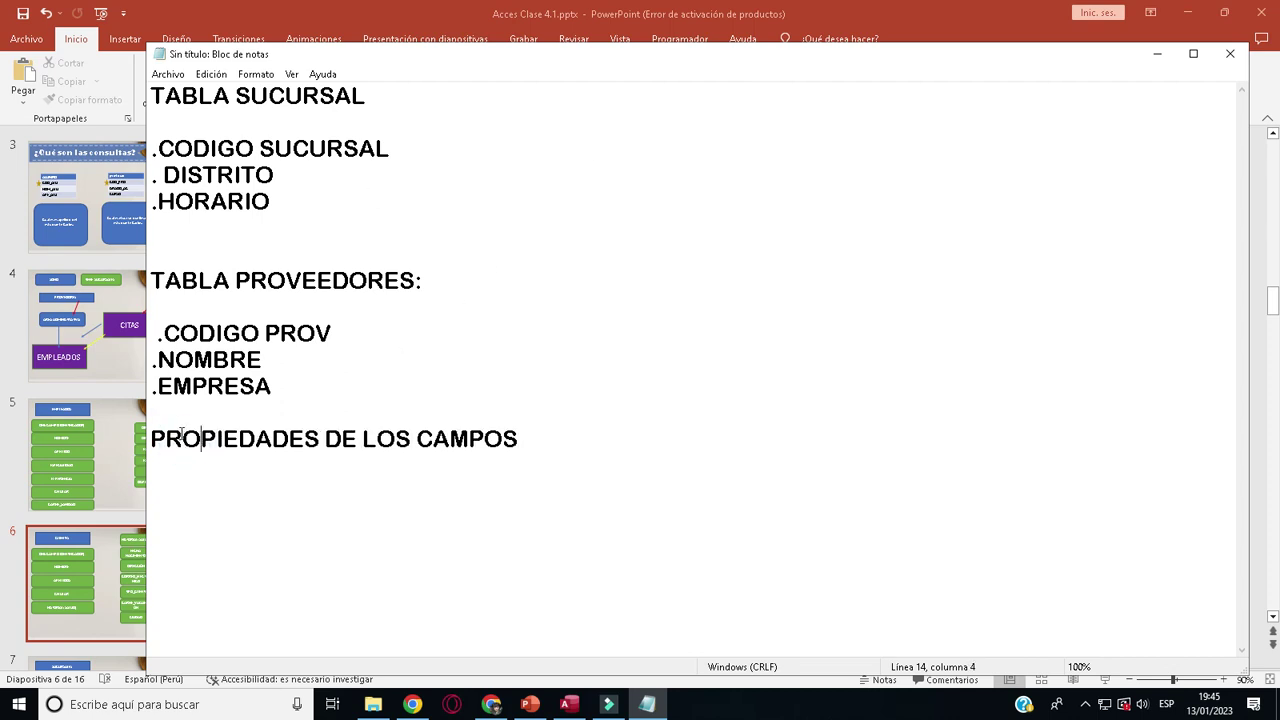
left_click(527, 441)
- Switch to the Database10 window in Access, launch the Magnifier (Lupa) from Windows search and enlarge the screen
left_click(569, 704)
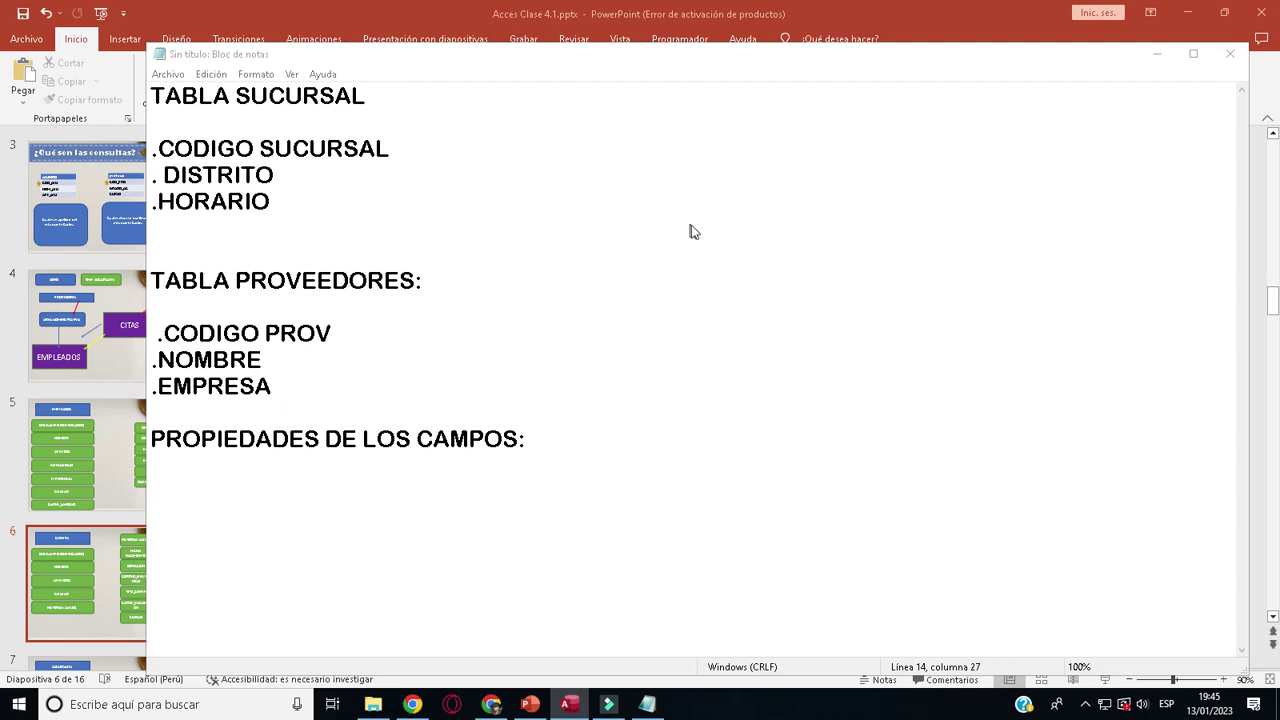
key("alt+Tab")
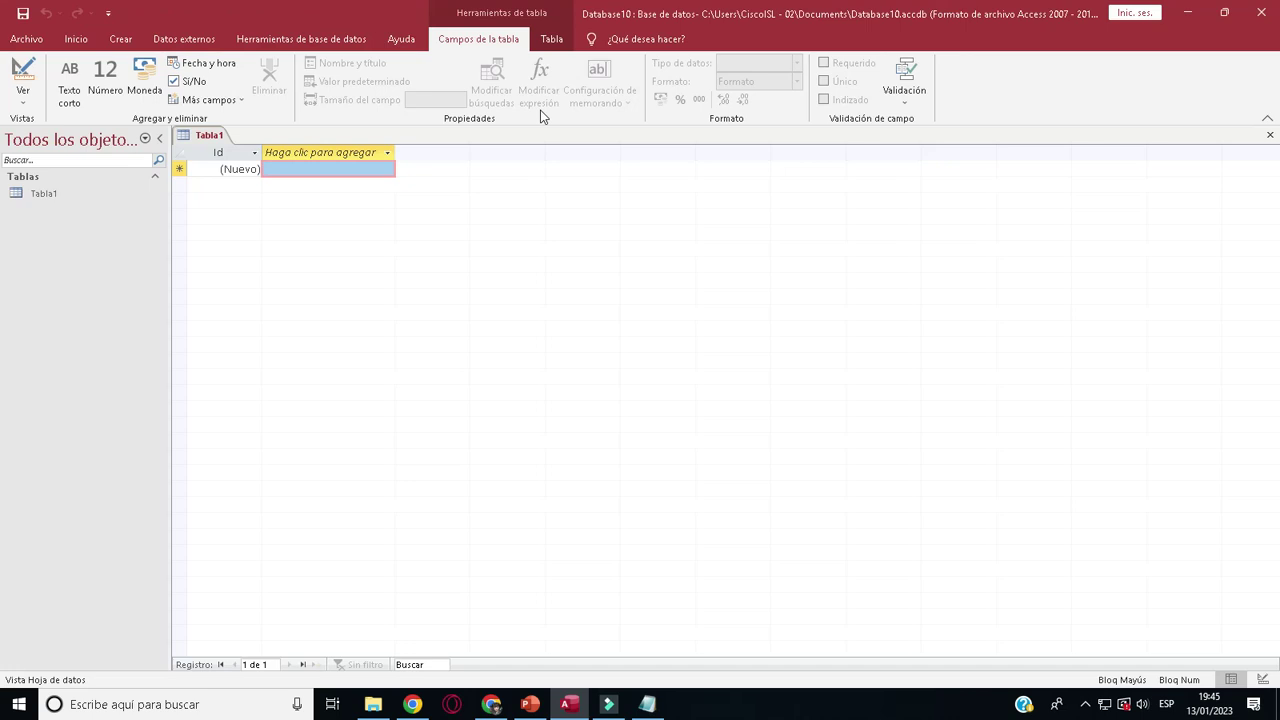
left_click(157, 703)
type("L")
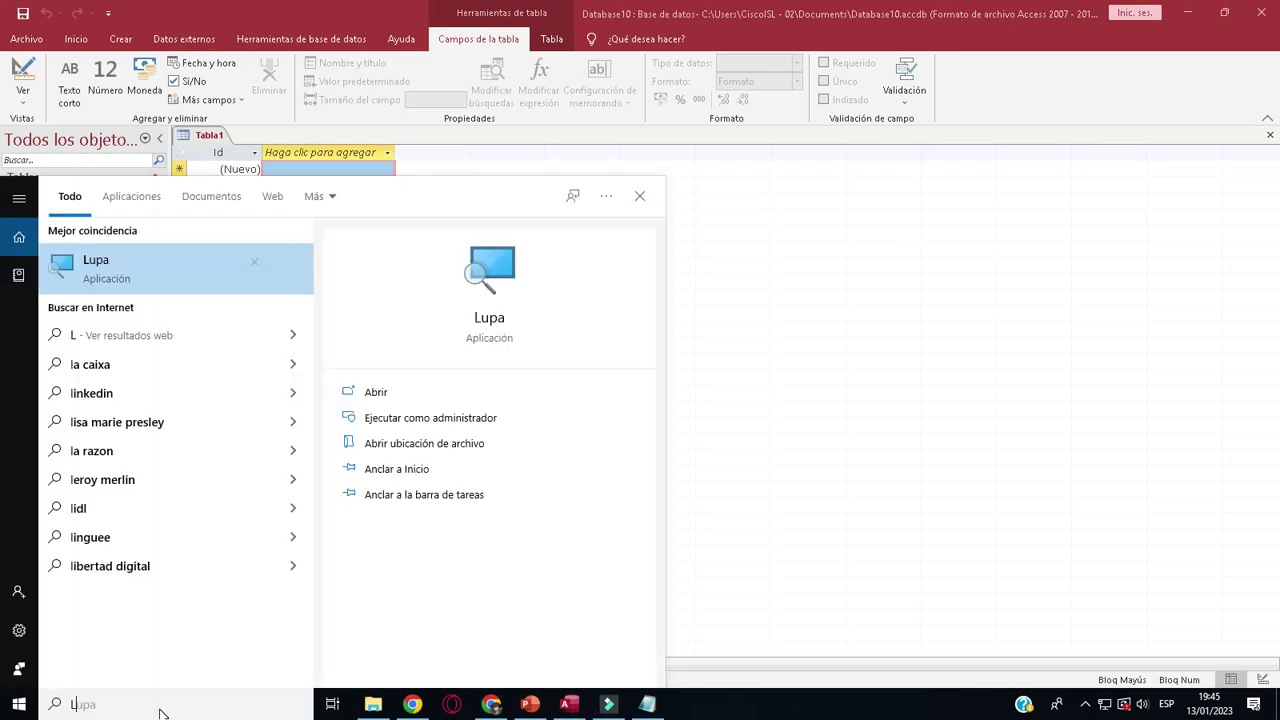
left_click(84, 279)
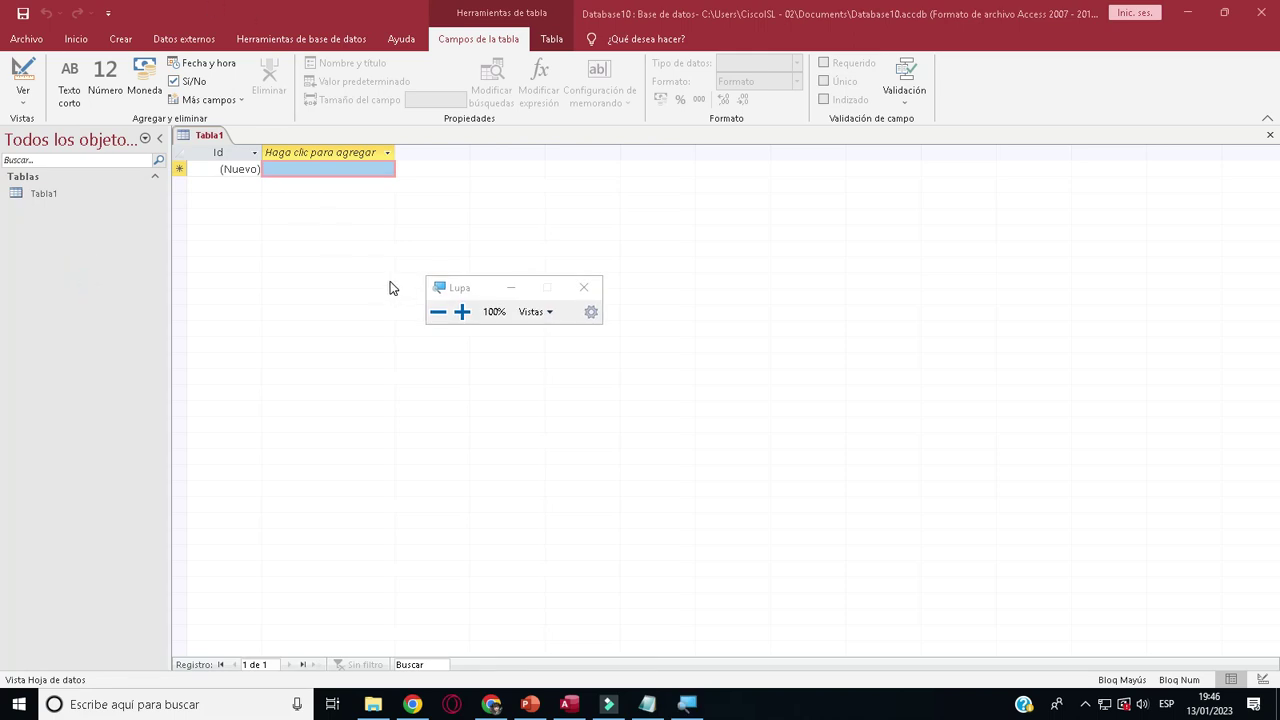
left_click(463, 313)
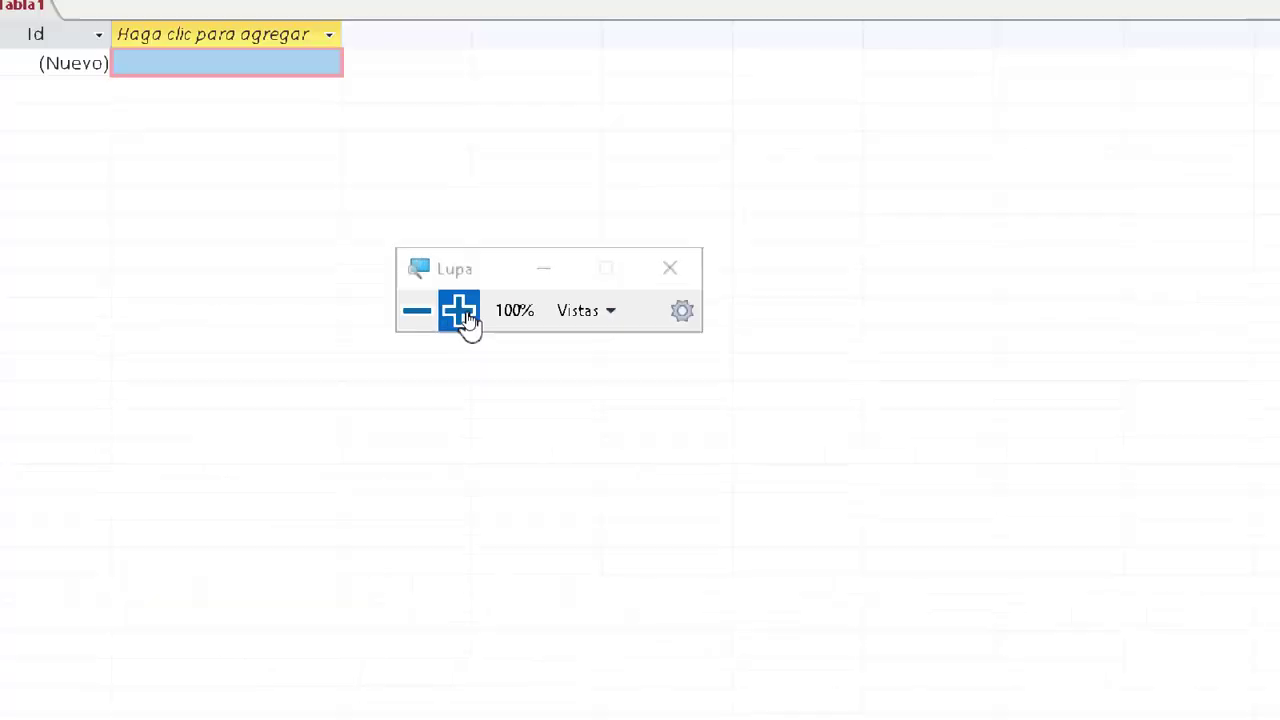
left_click(555, 262)
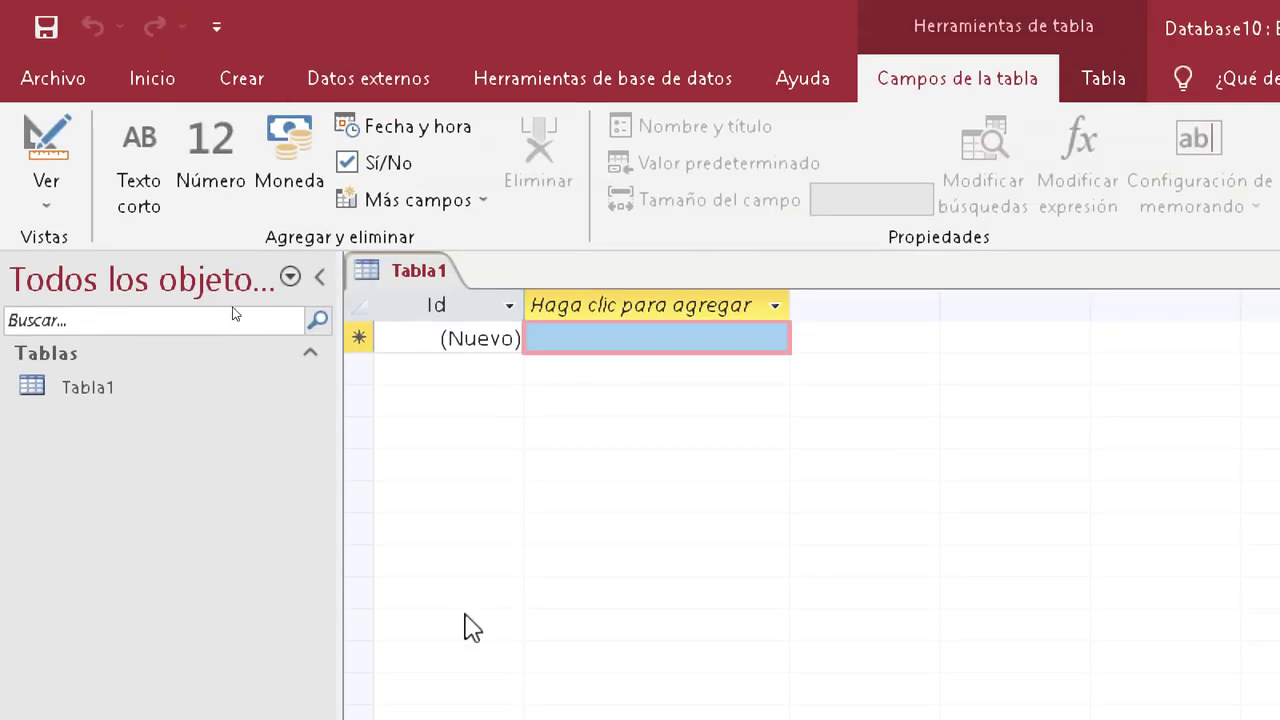
- Switch Tabla1 to Design view and save the table with the name EJEMPLO
left_click(50, 196)
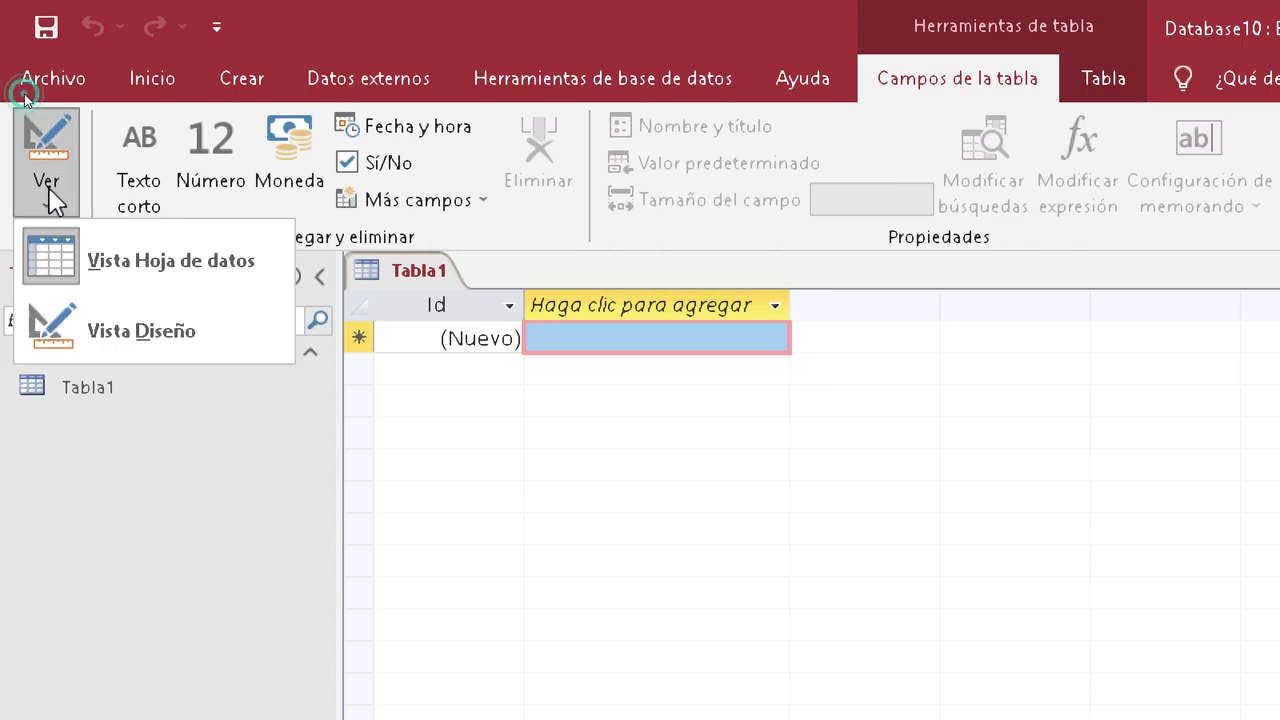
left_click(185, 334)
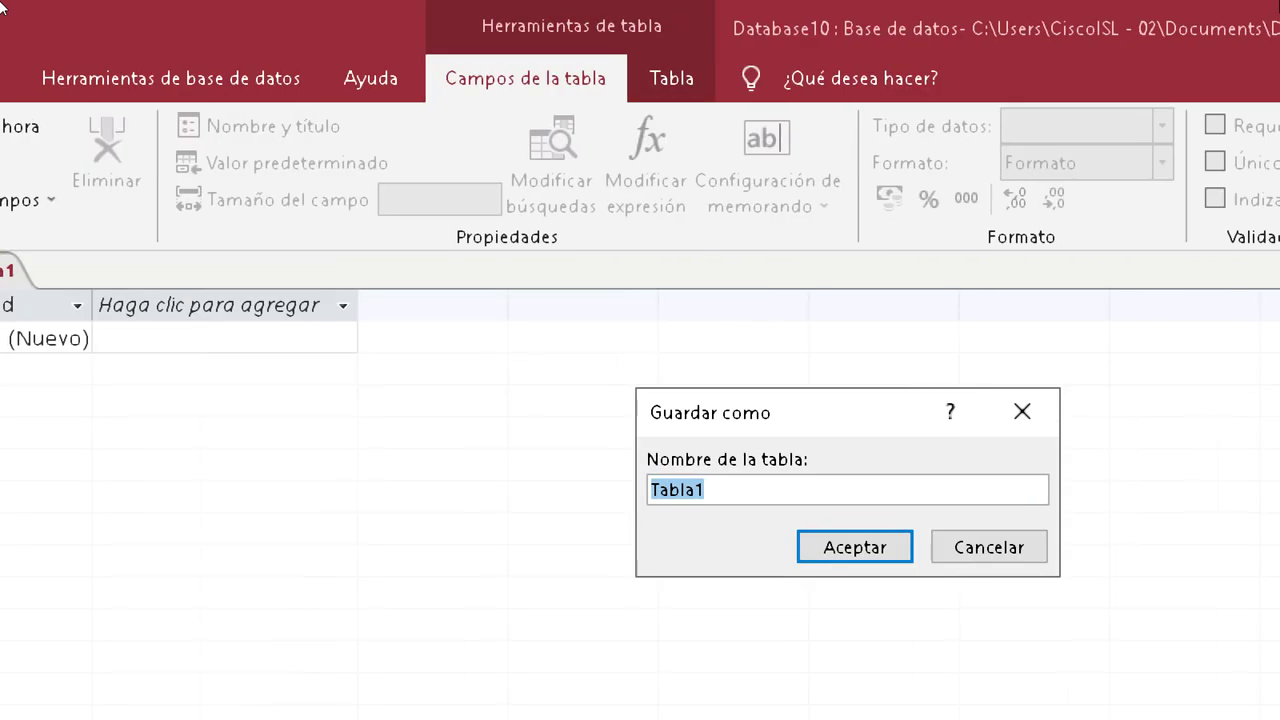
left_click(763, 489)
key("BackSpace")
key("BackSpace")
key("BackSpace")
key("BackSpace")
key("BackSpace")
key("BackSpace")
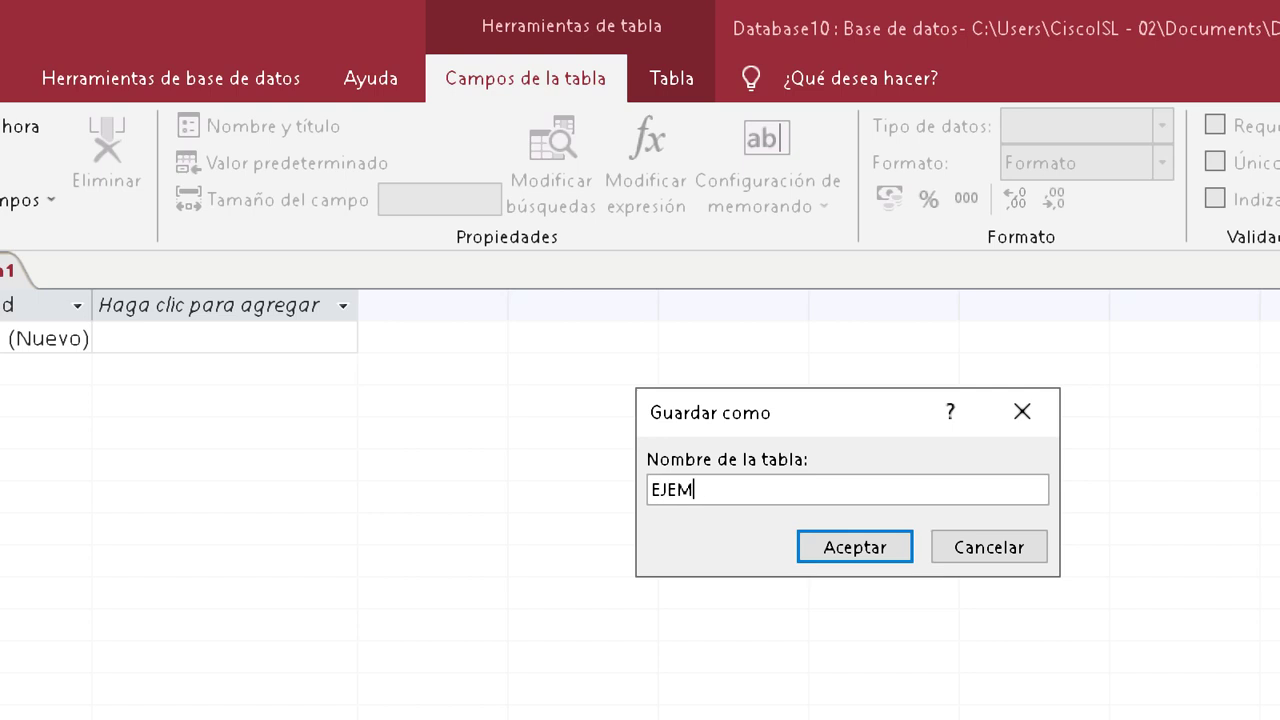
type("EJEMPLO")
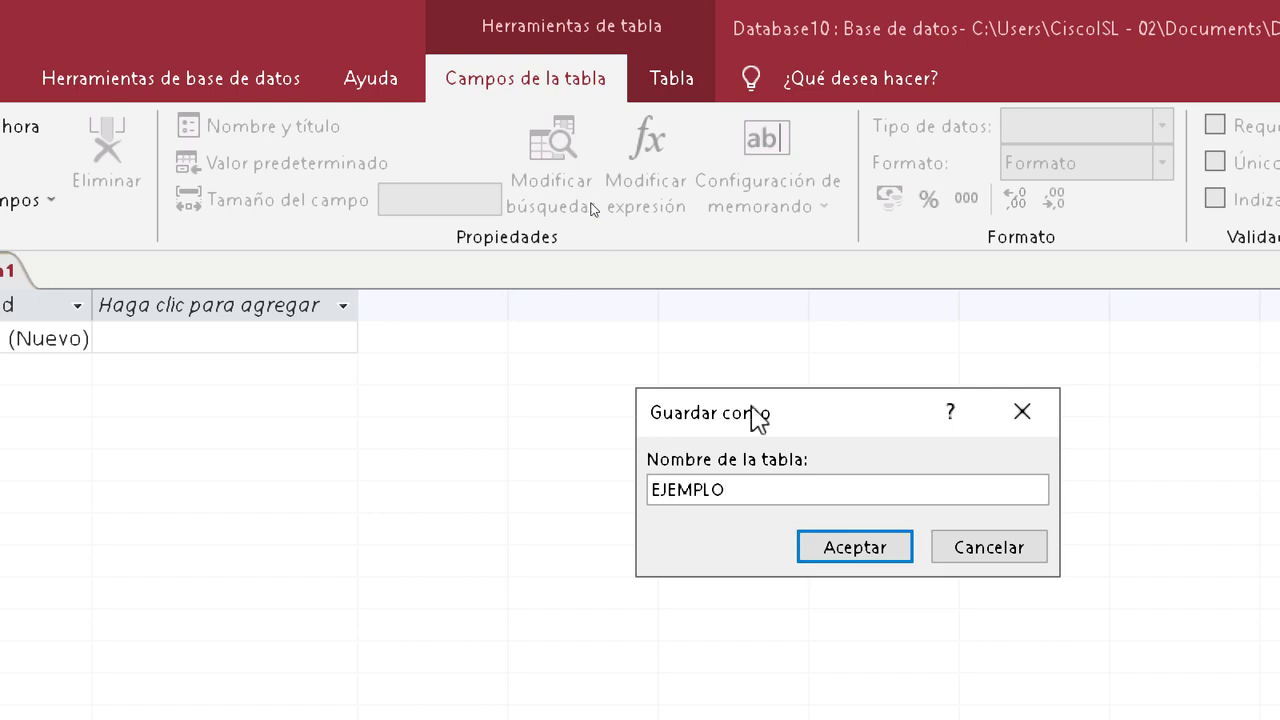
left_click(843, 533)
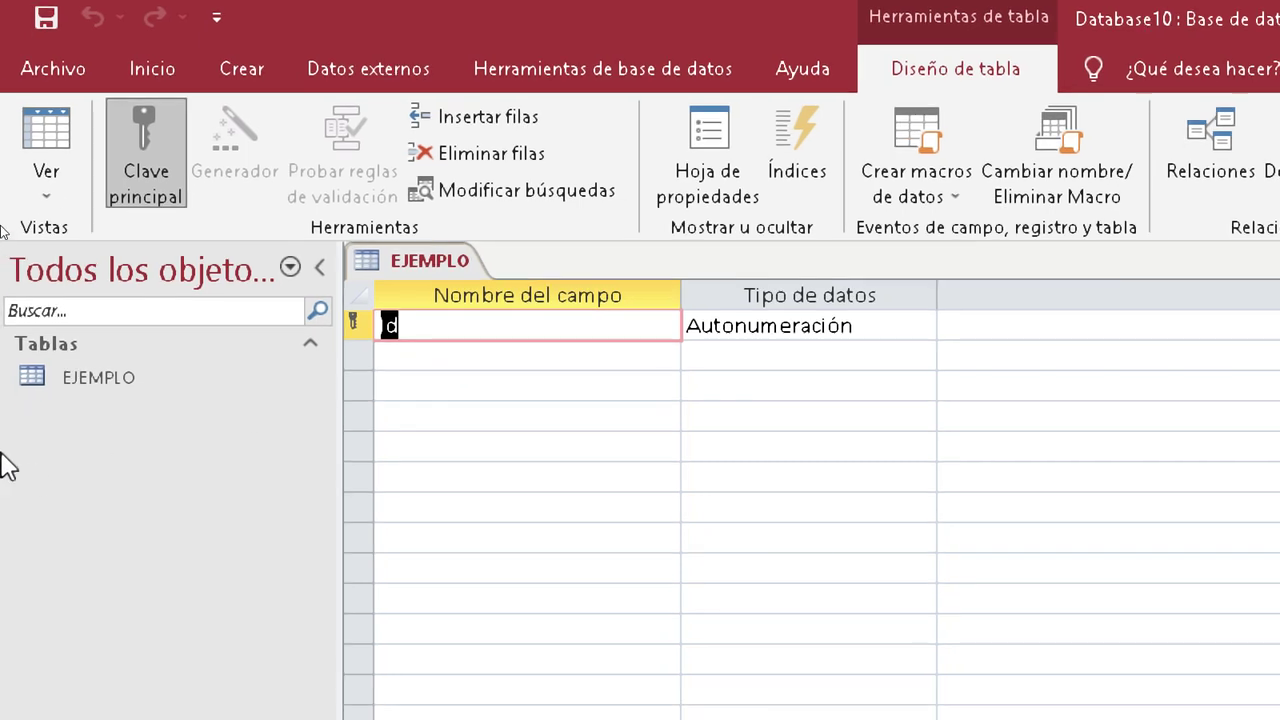
- Add a field named HORA with the Fecha/Hora data type below the Id field
left_click(437, 357)
type("HORA")
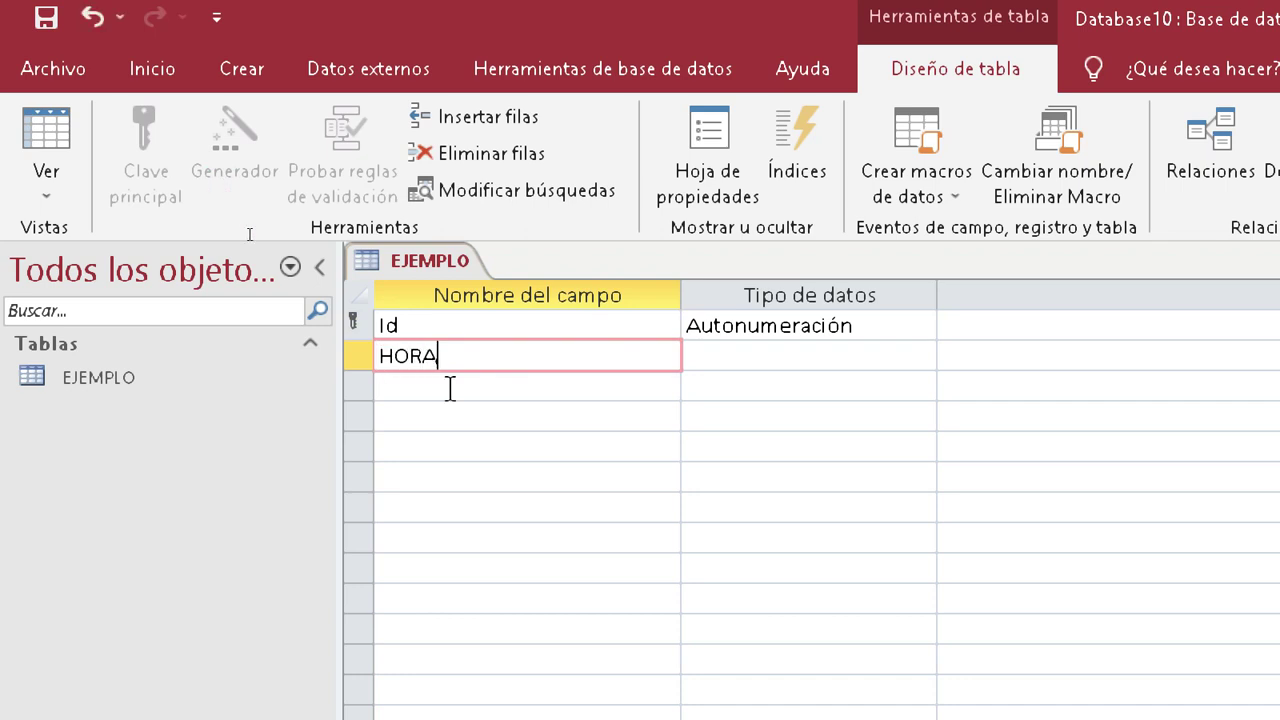
left_click(762, 378)
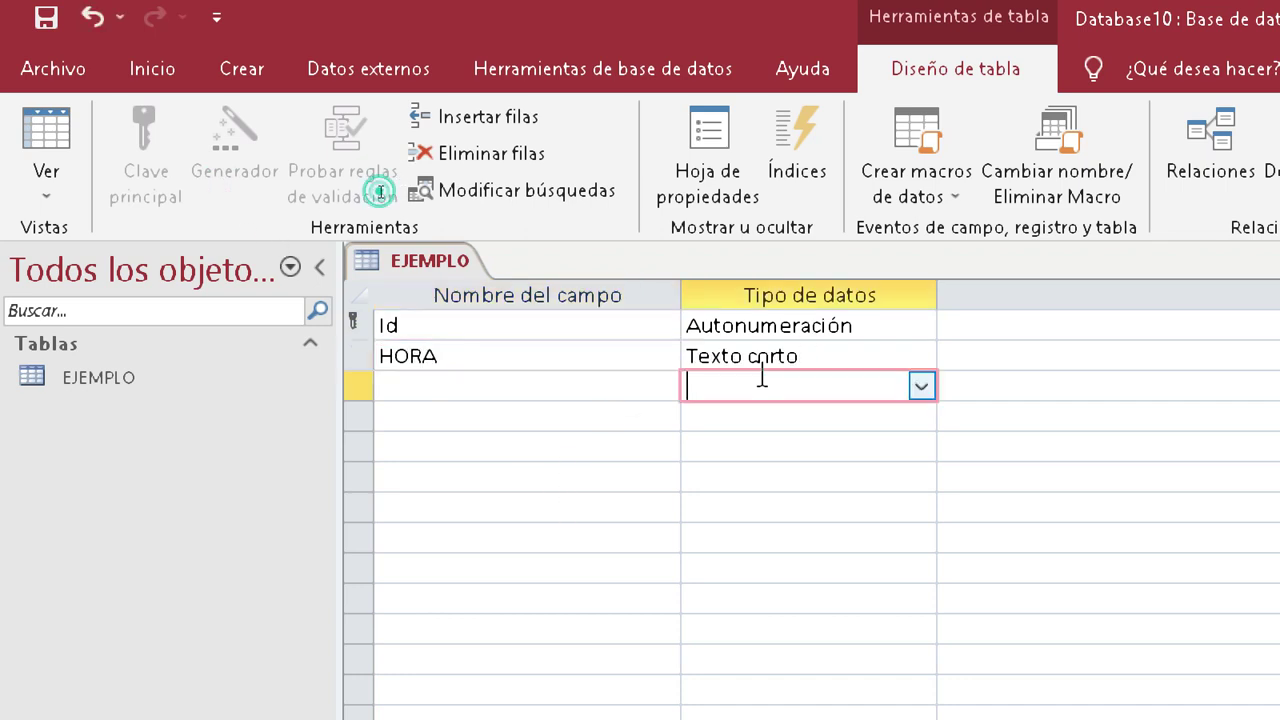
left_click(915, 356)
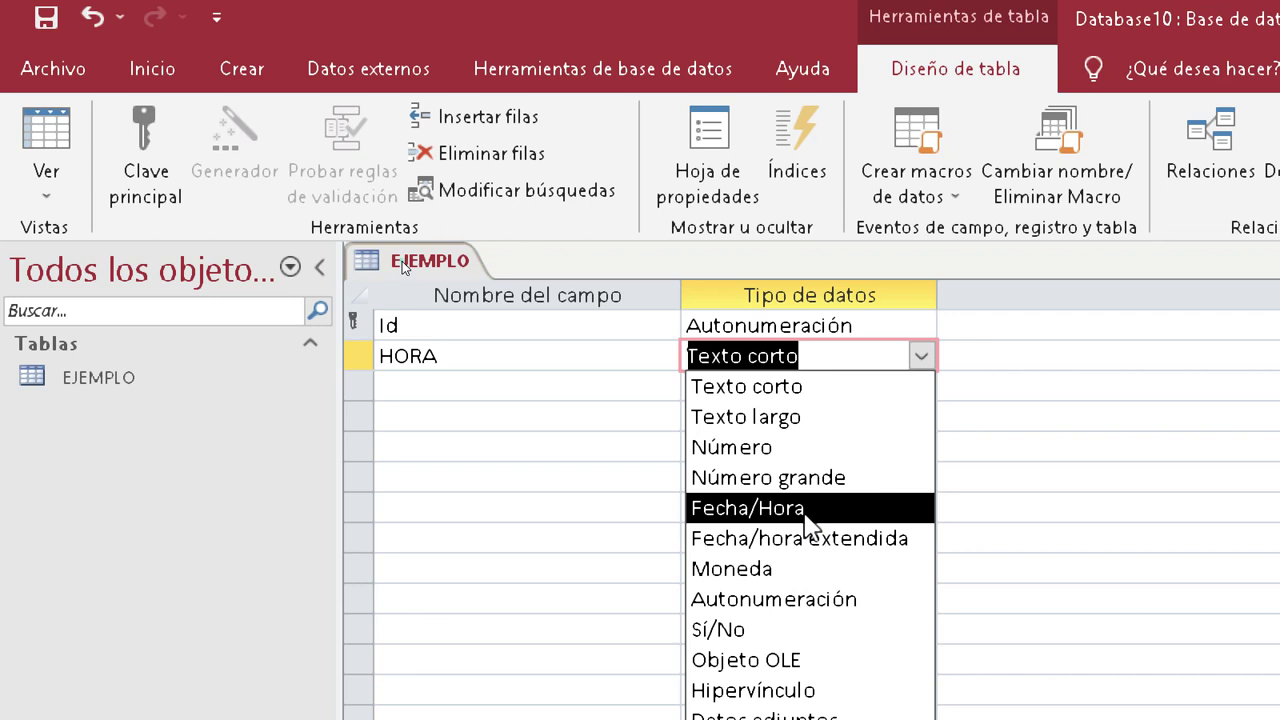
left_click(806, 516)
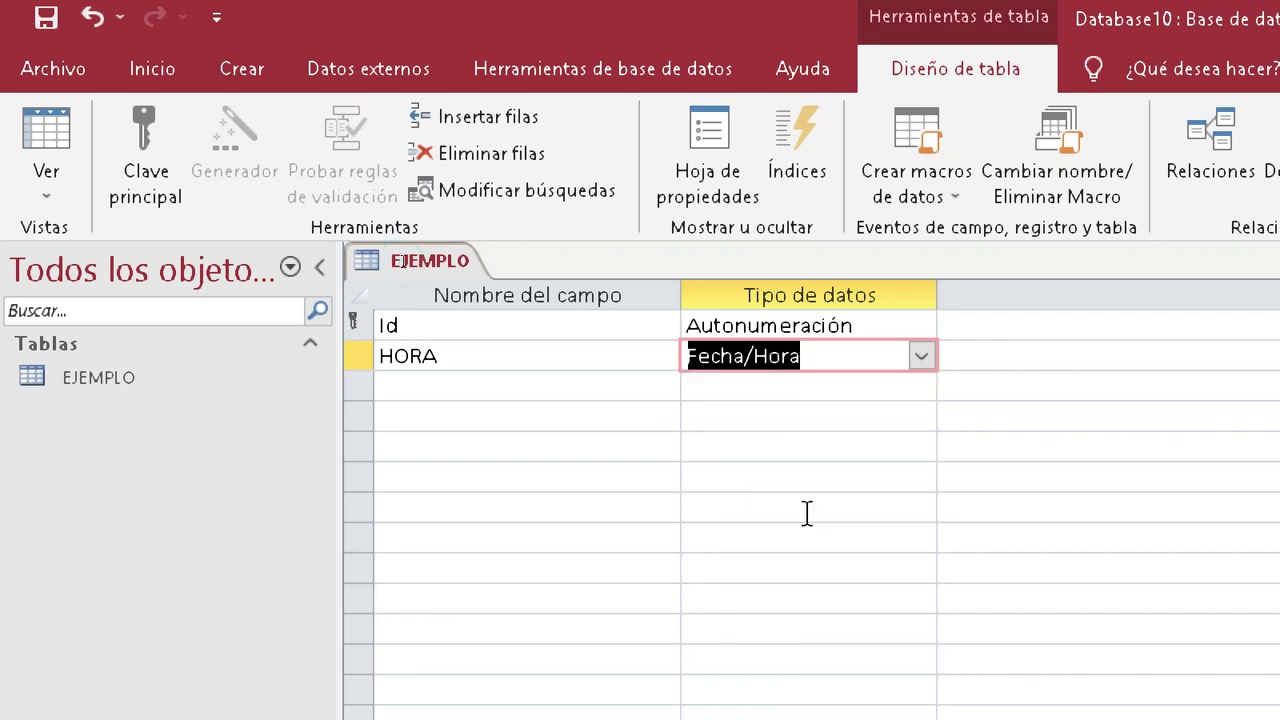
left_click(839, 388)
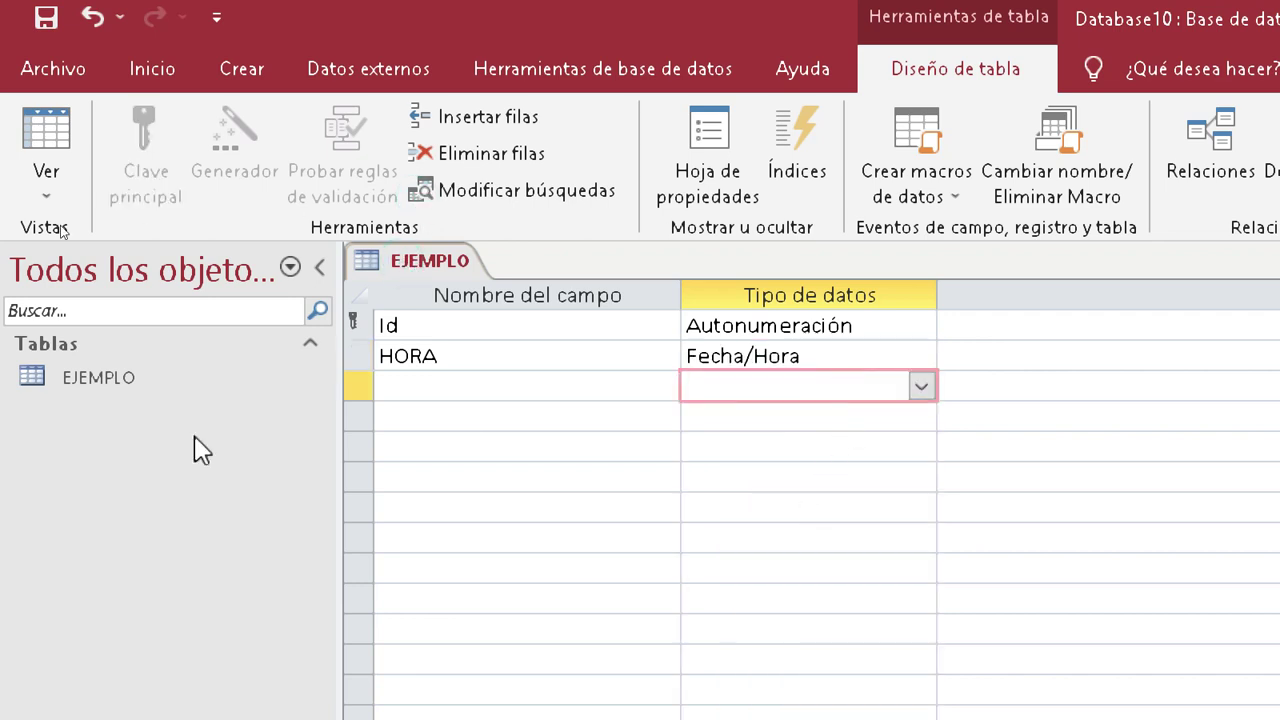
left_click(432, 396)
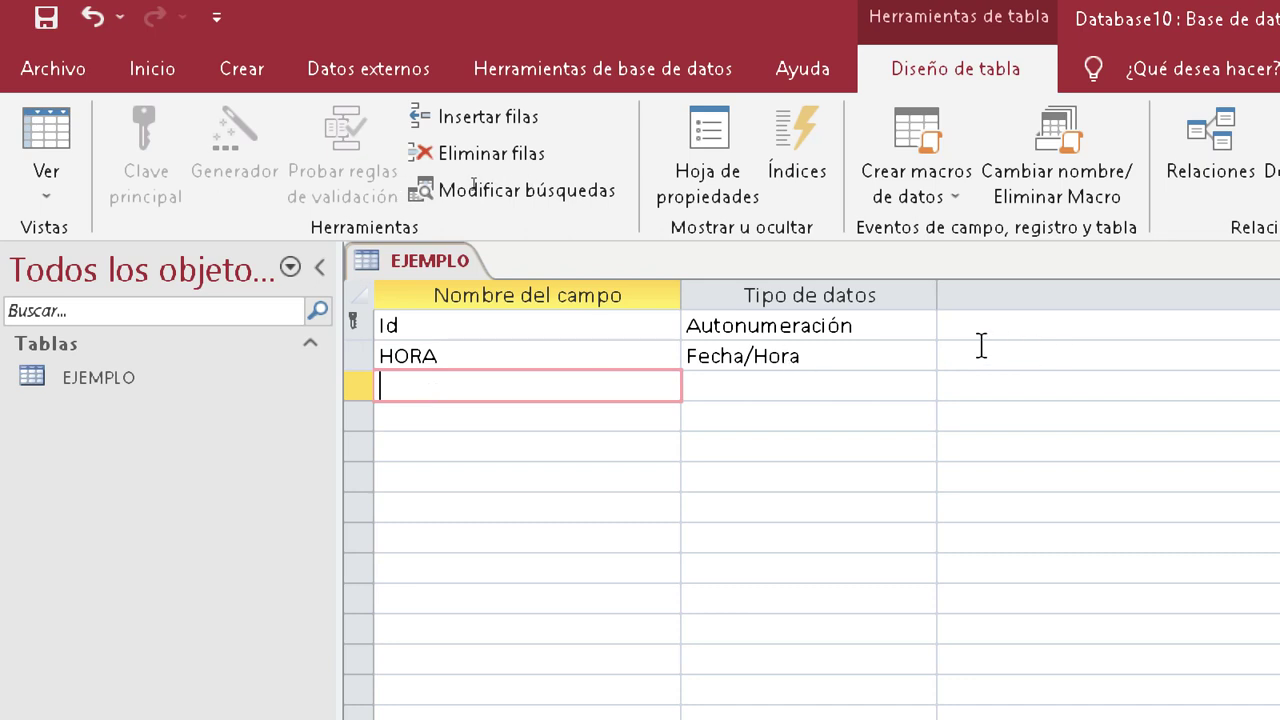
- Set the Formato property of the HORA field to Hora corta
left_click(845, 363)
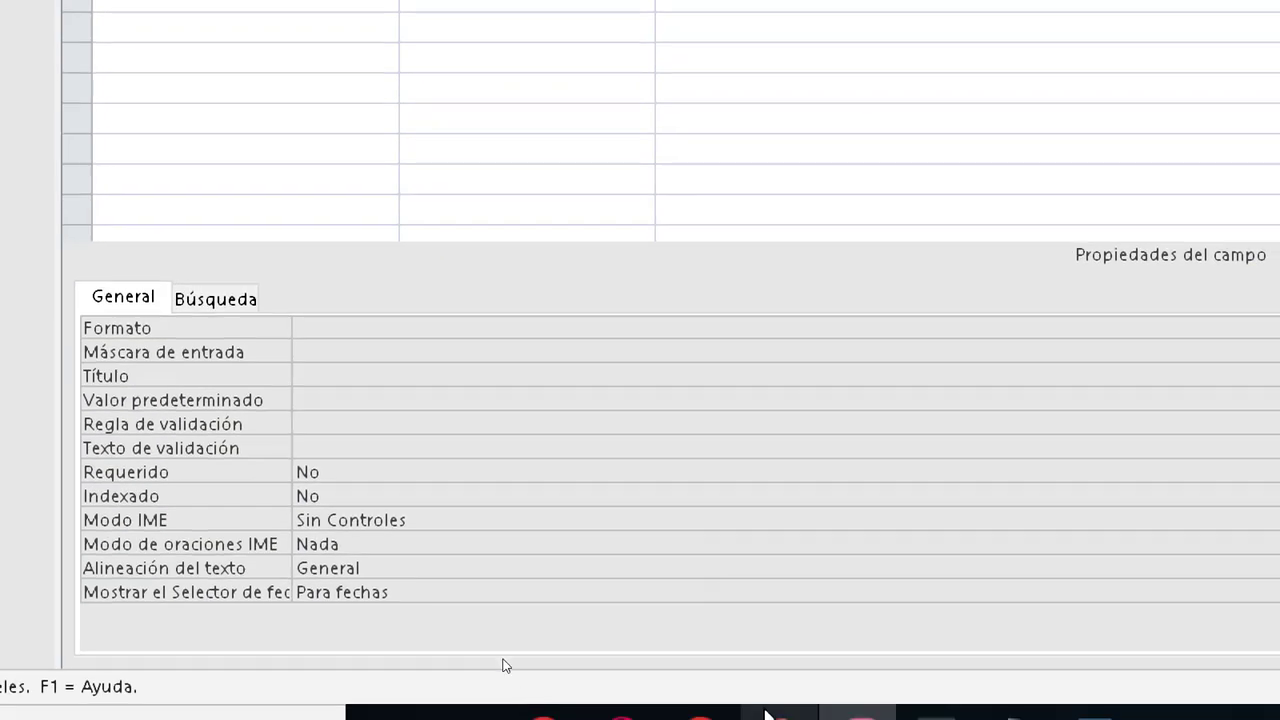
left_click(457, 329)
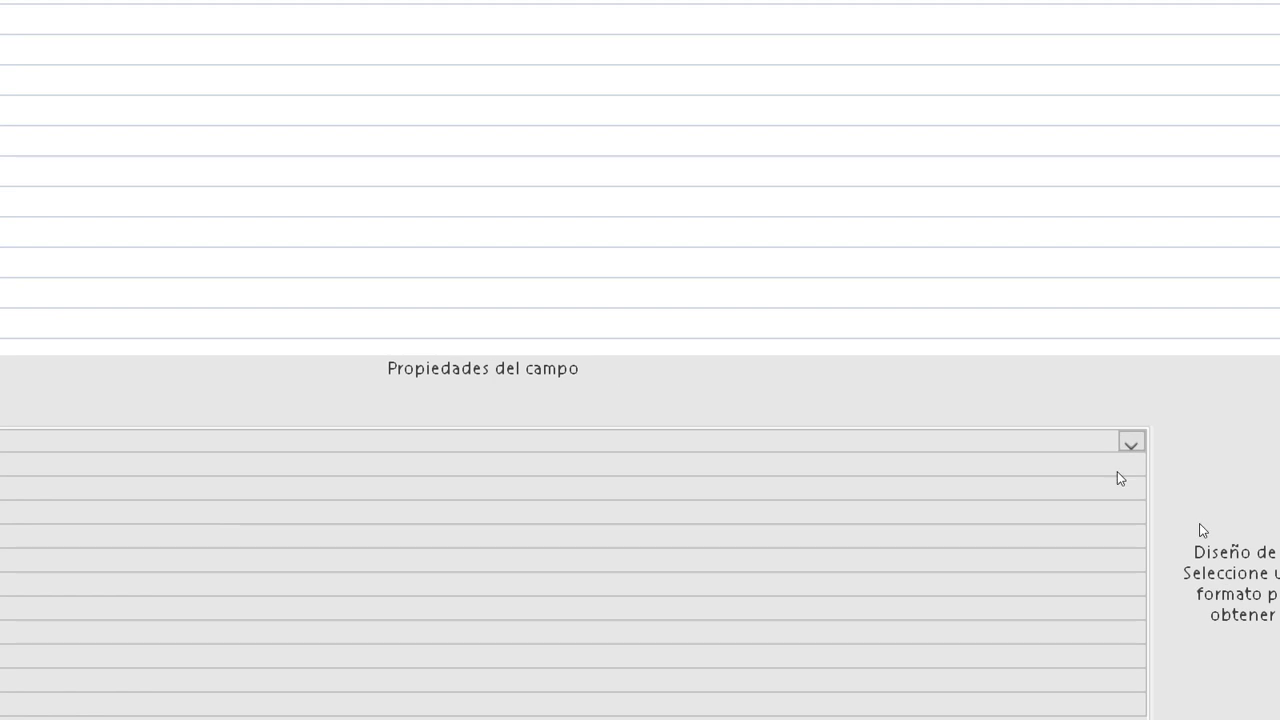
left_click(1128, 446)
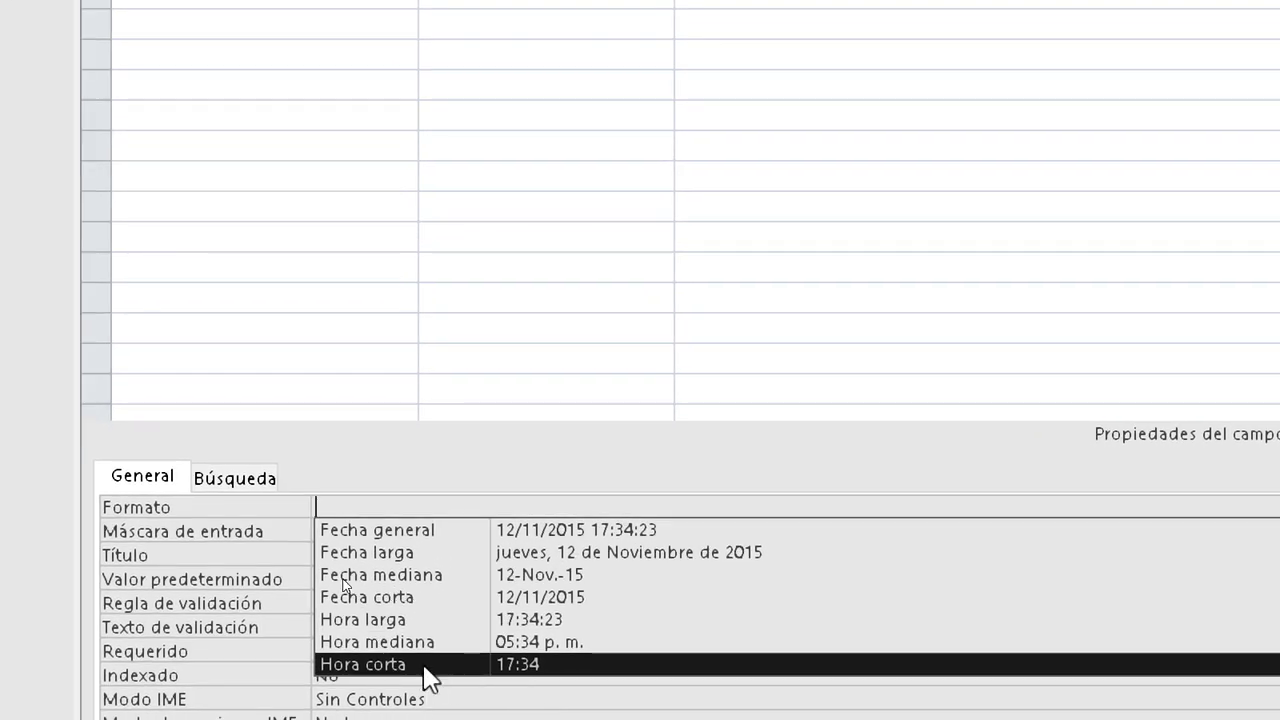
left_click(424, 666)
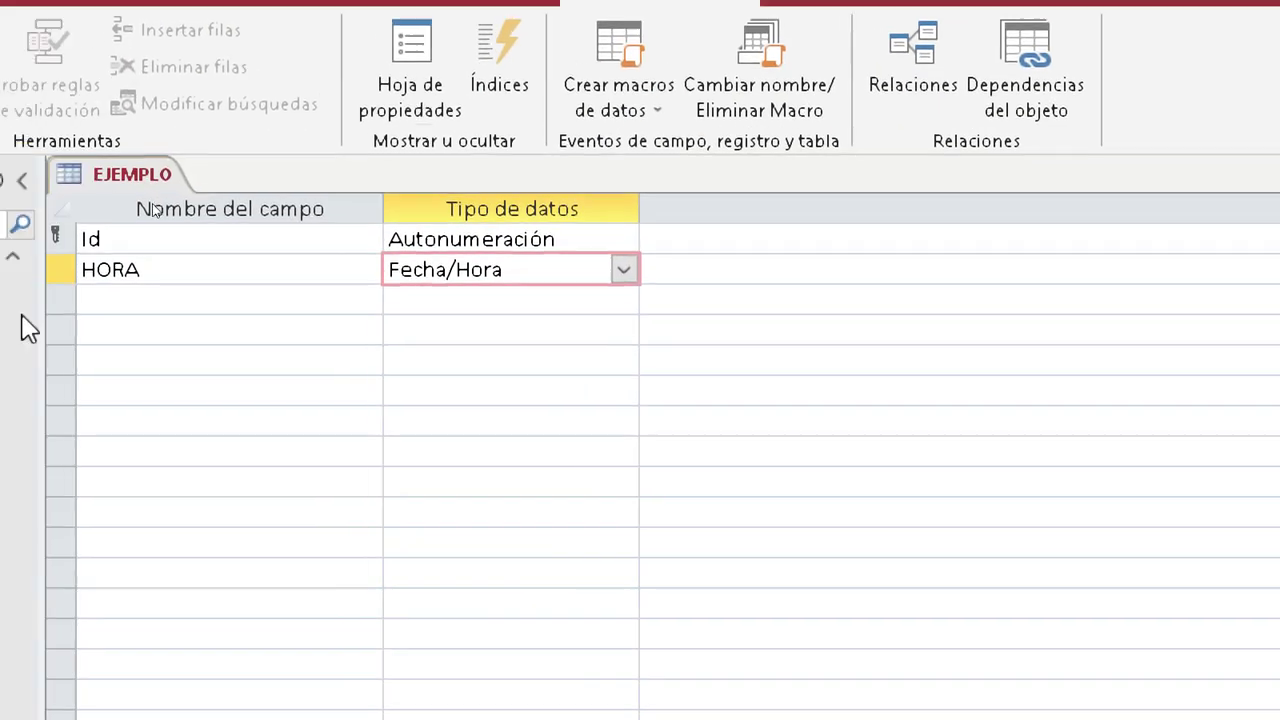
- Add a field named FECHA with the Fecha/Hora data type below HORA
left_click(179, 301)
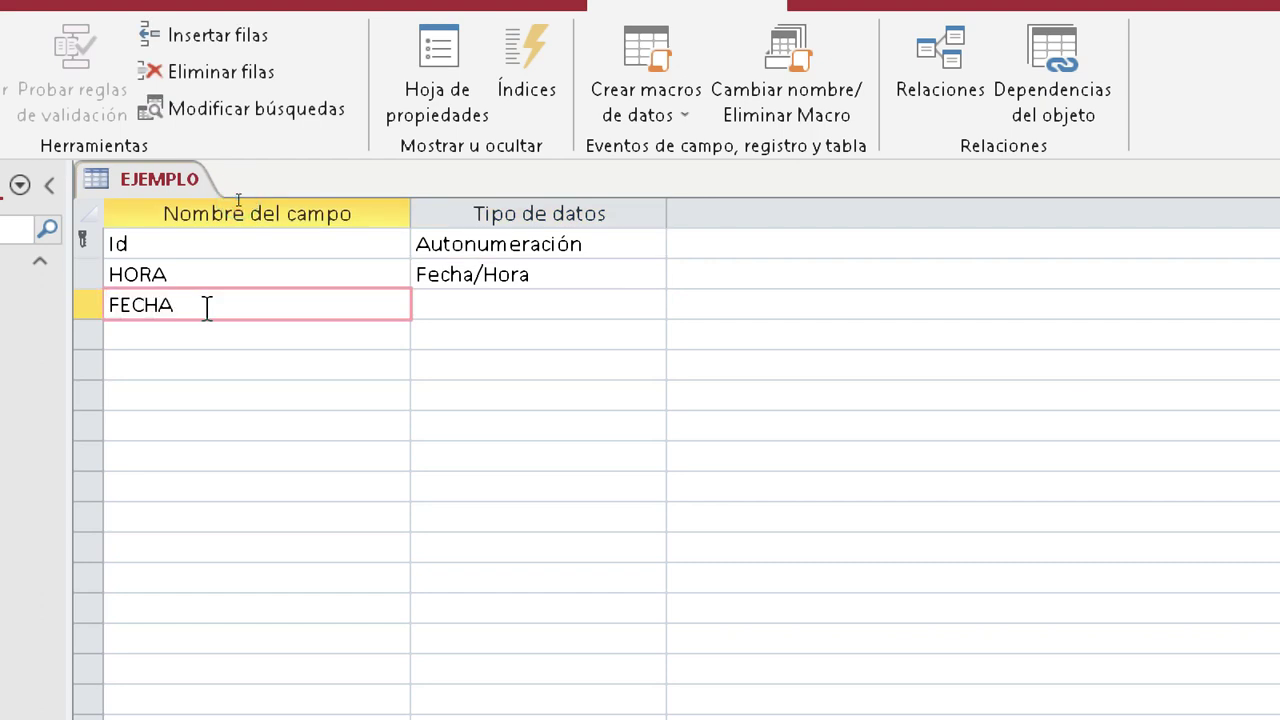
left_click(545, 300)
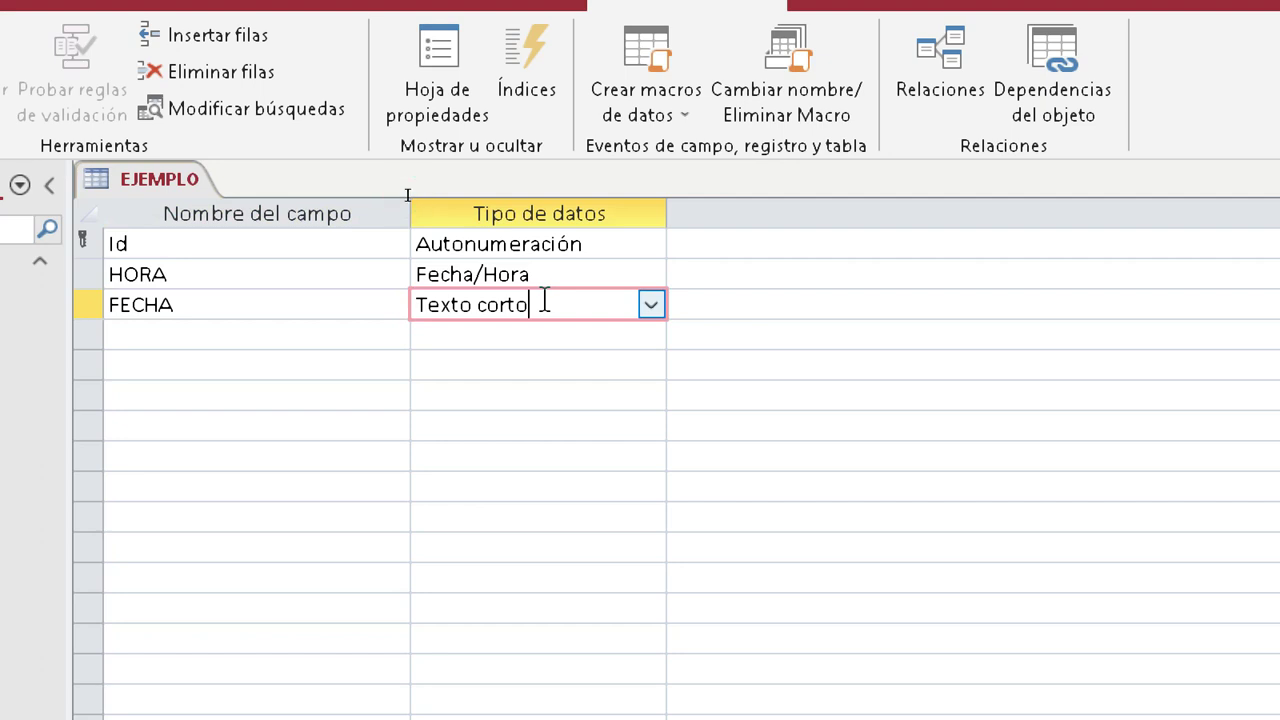
left_click(651, 305)
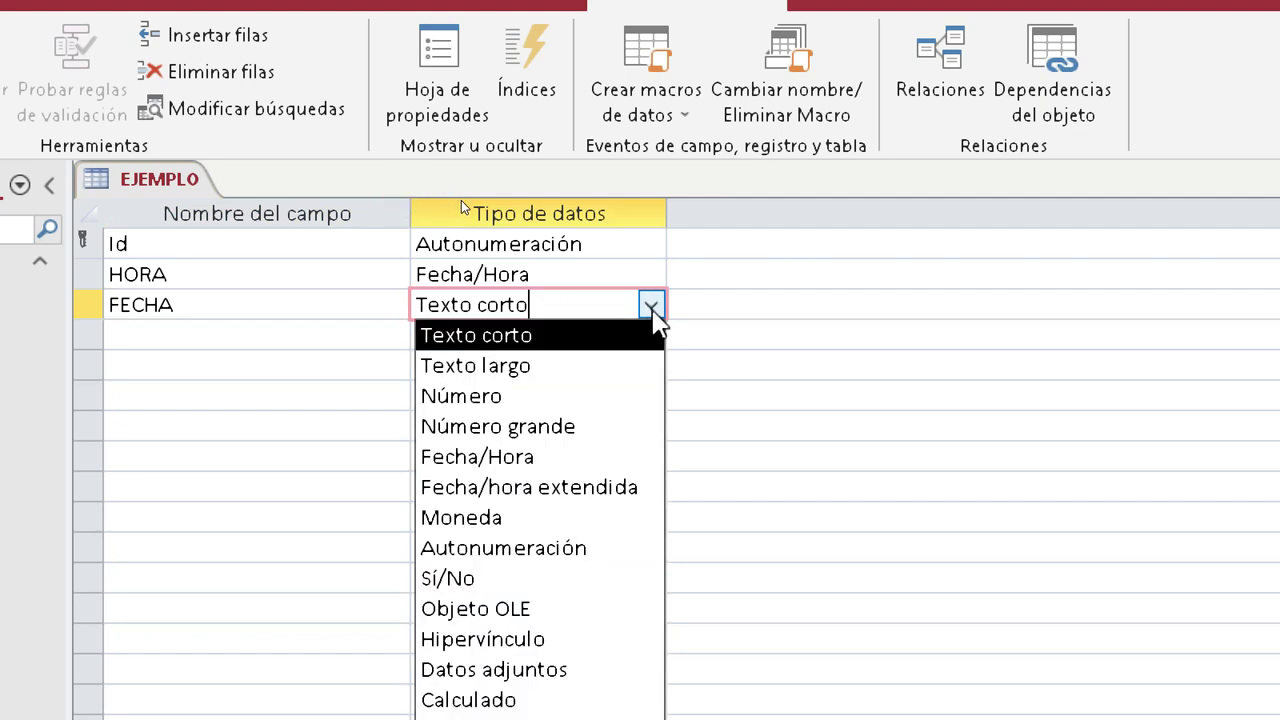
left_click(577, 457)
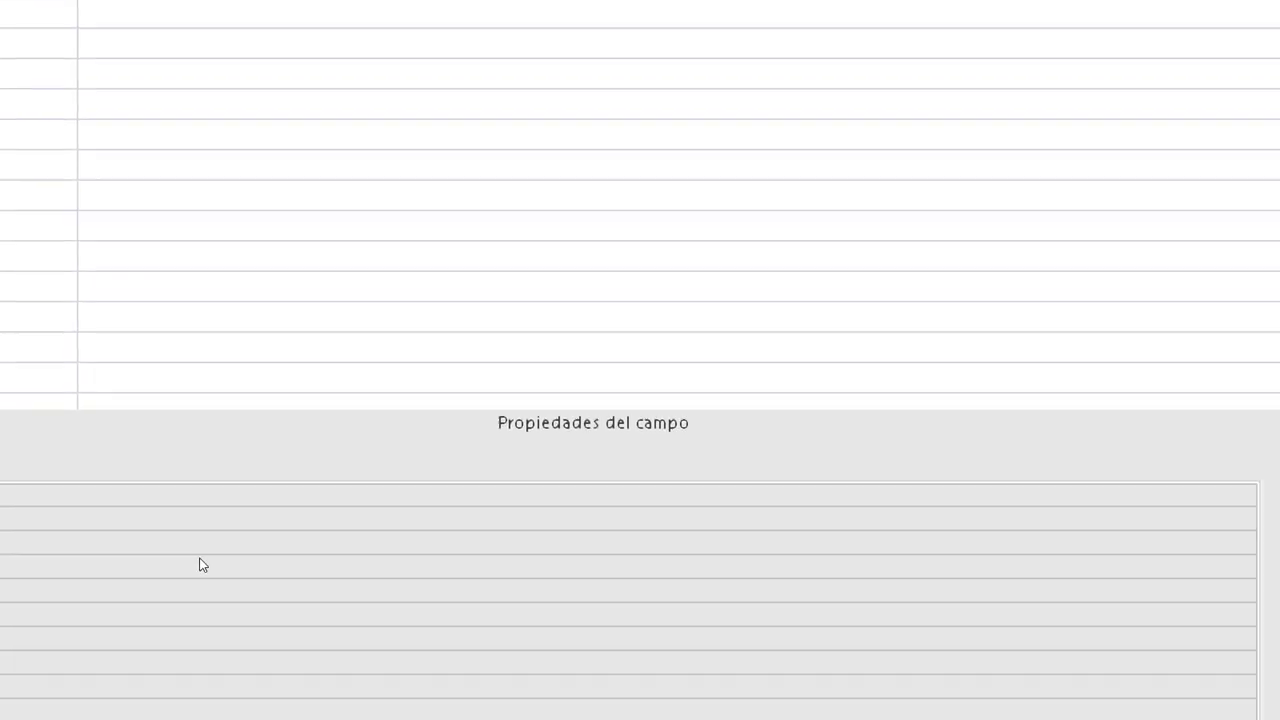
- Set the Formato property of the FECHA field to Hora corta
left_click(945, 496)
left_click(1245, 446)
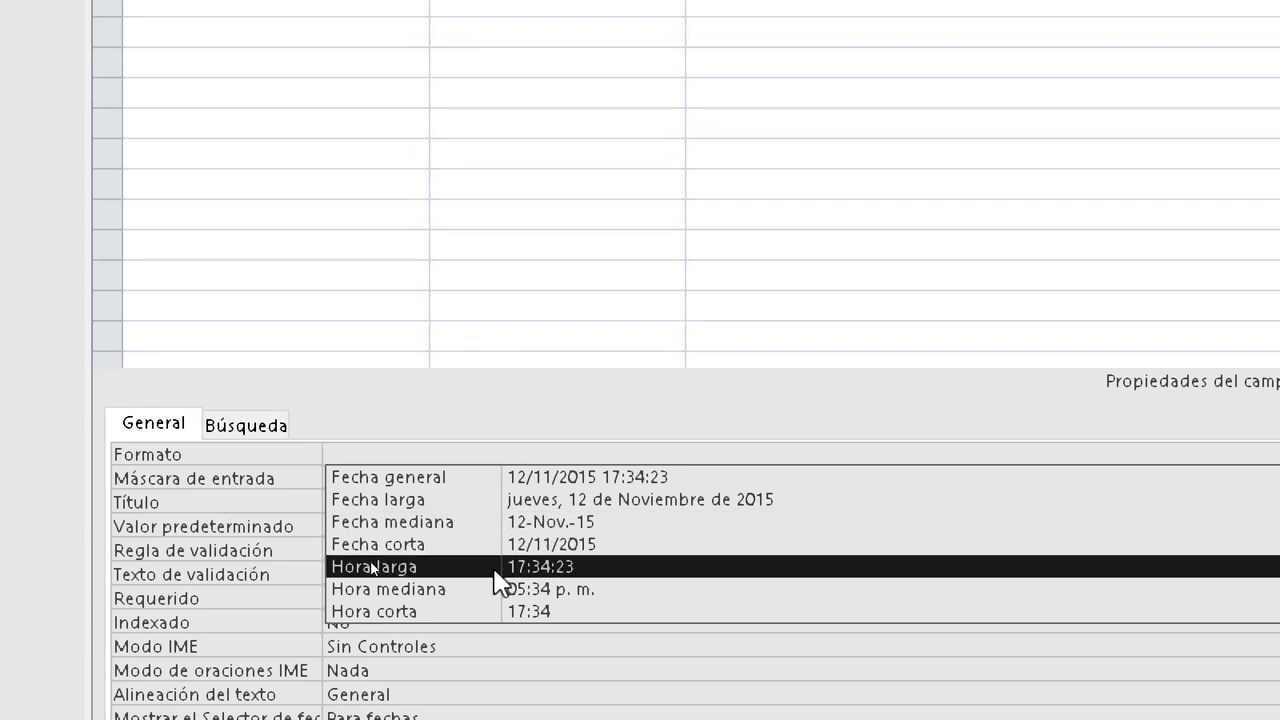
left_click(433, 612)
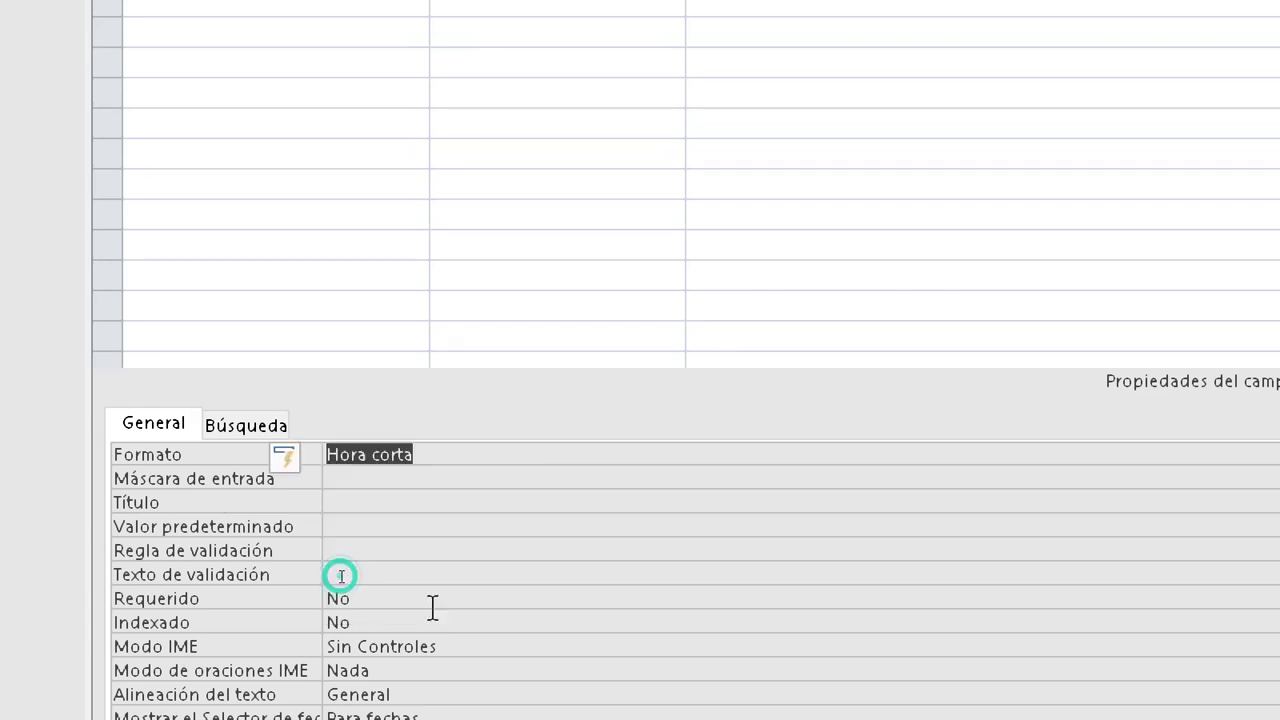
- Set the Formato property of the FECHA field to Fecha corta
left_click(430, 458)
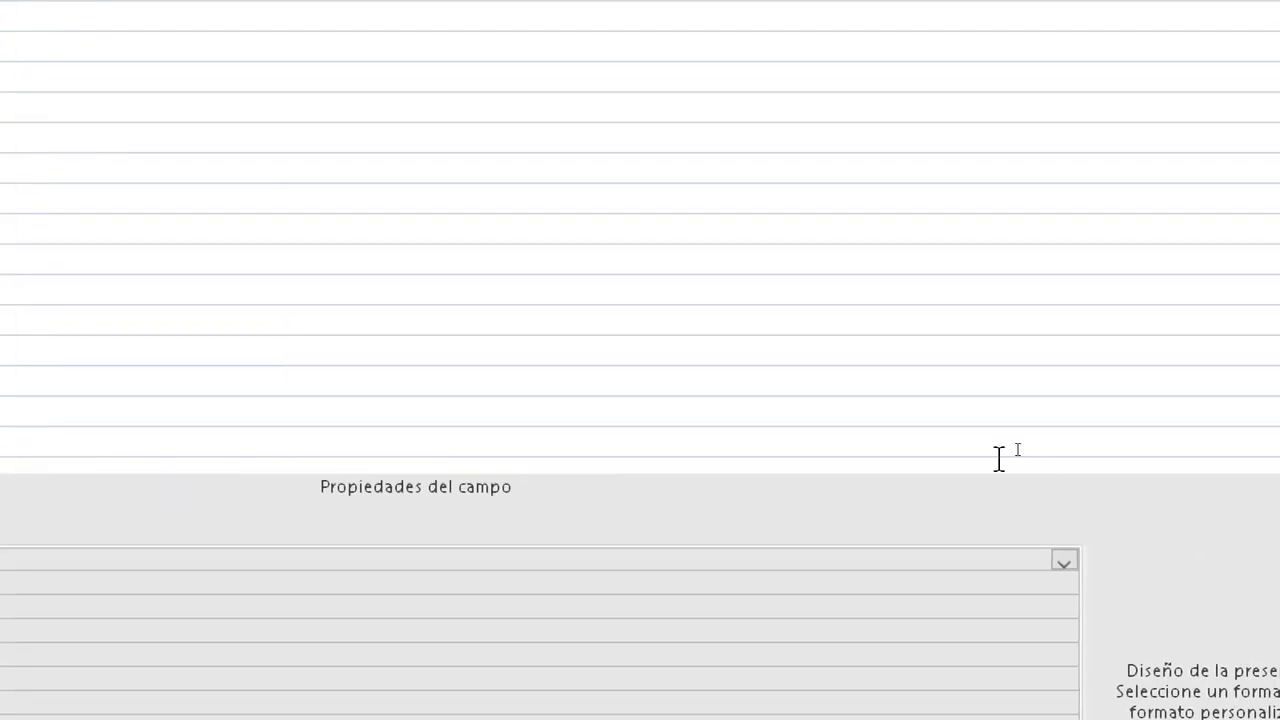
left_click(1064, 563)
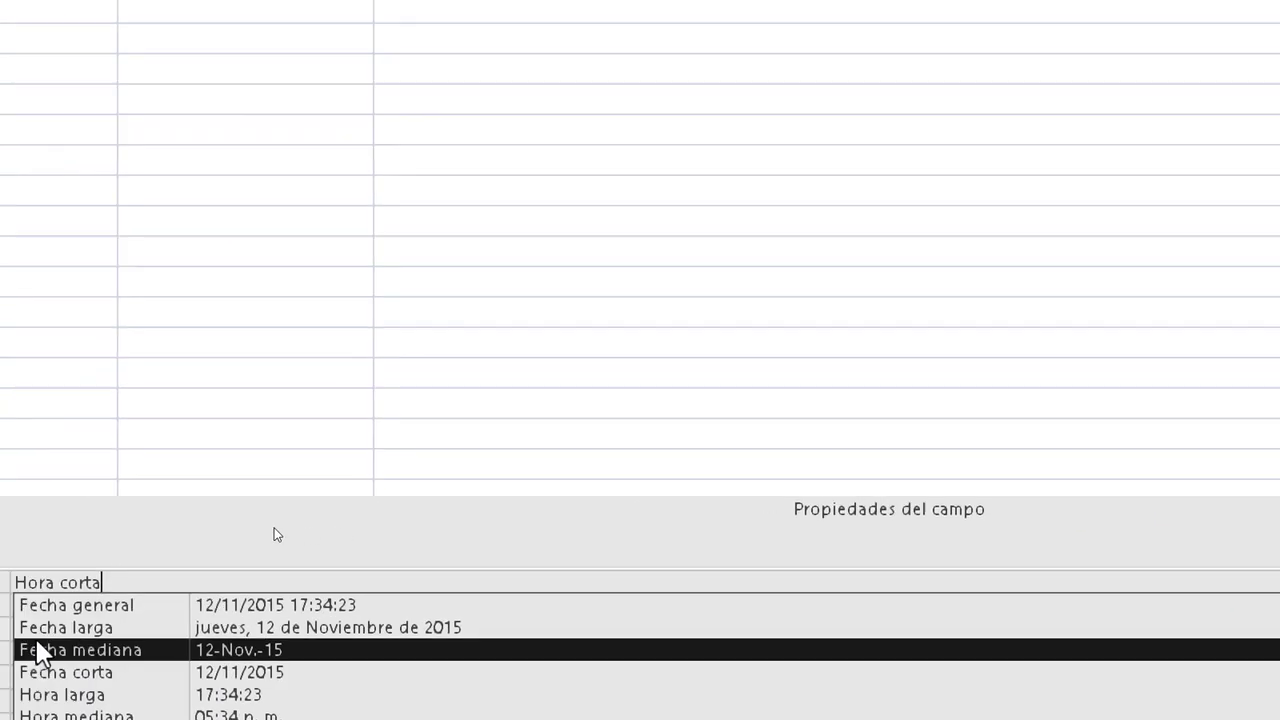
left_click(221, 674)
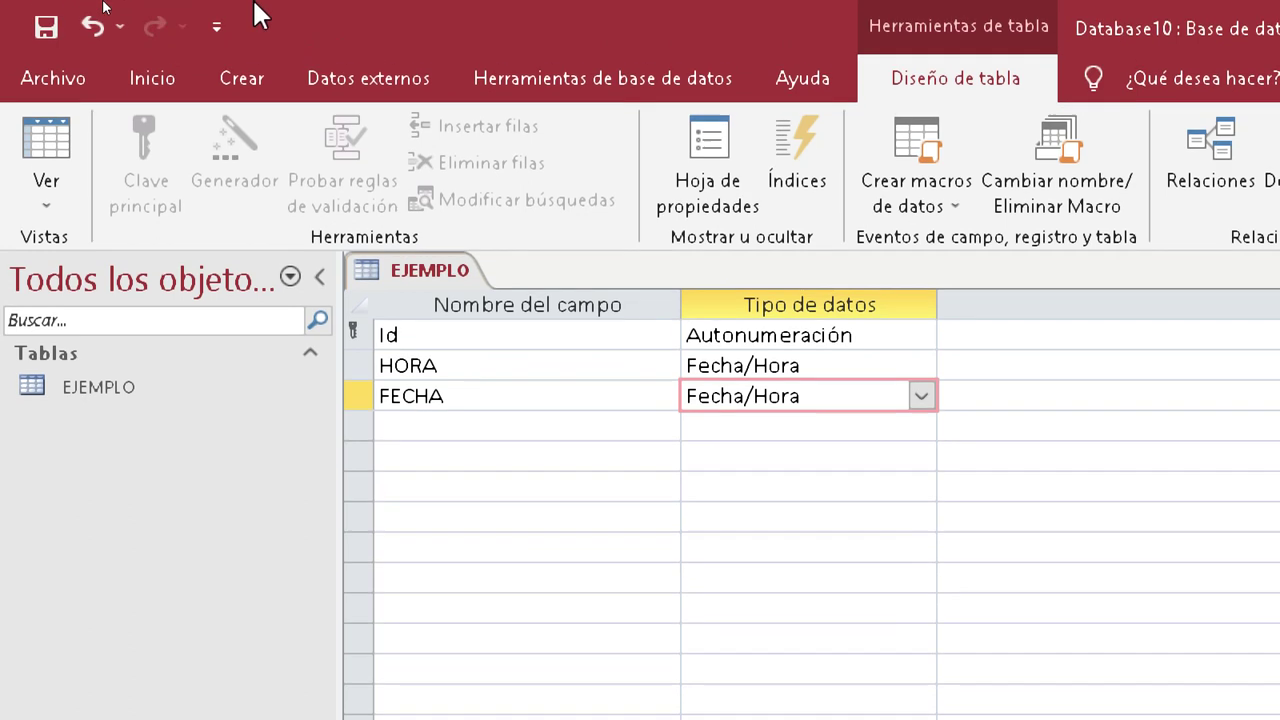
- Switch the EJEMPLO table to Datasheet view, saving its design changes
left_click(52, 207)
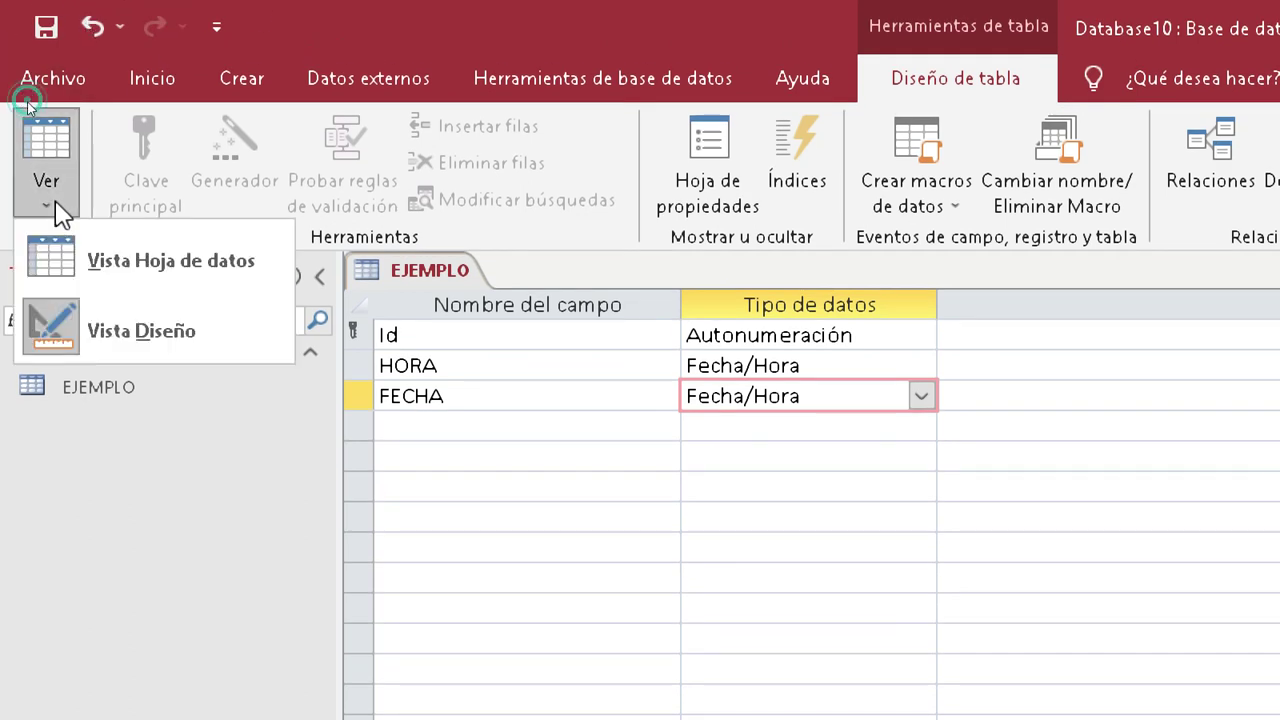
left_click(228, 252)
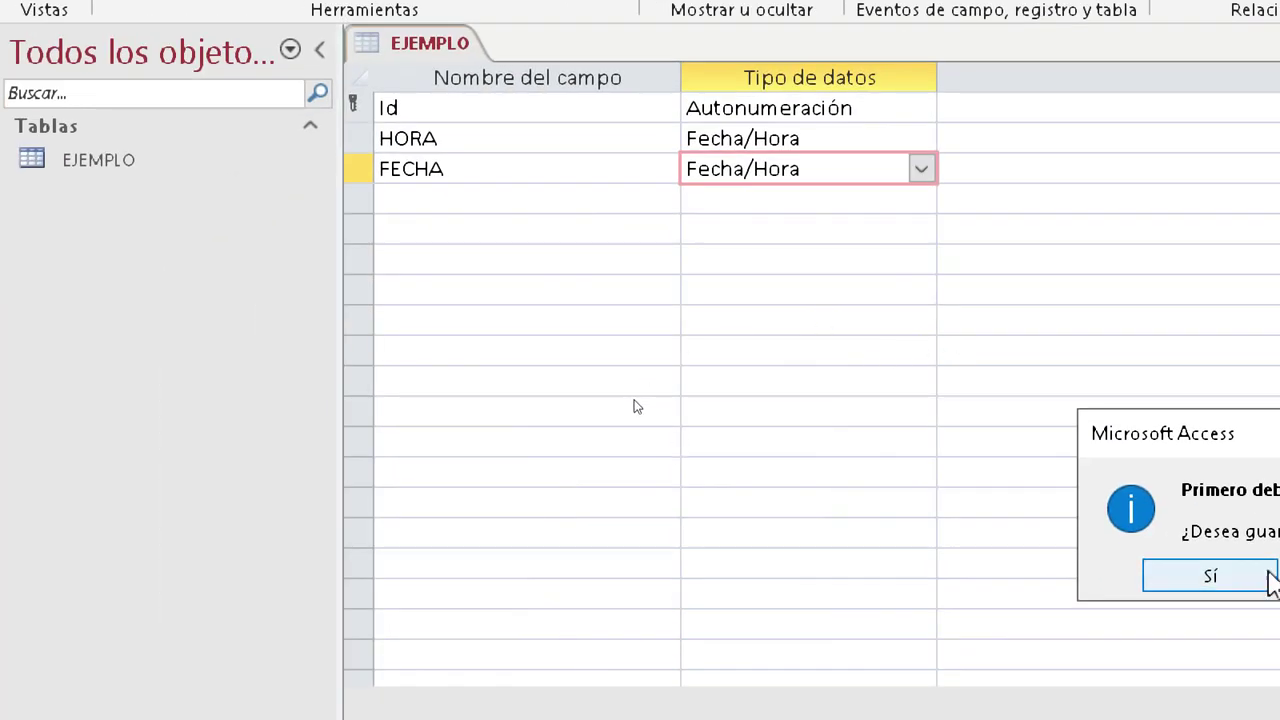
left_click(1197, 570)
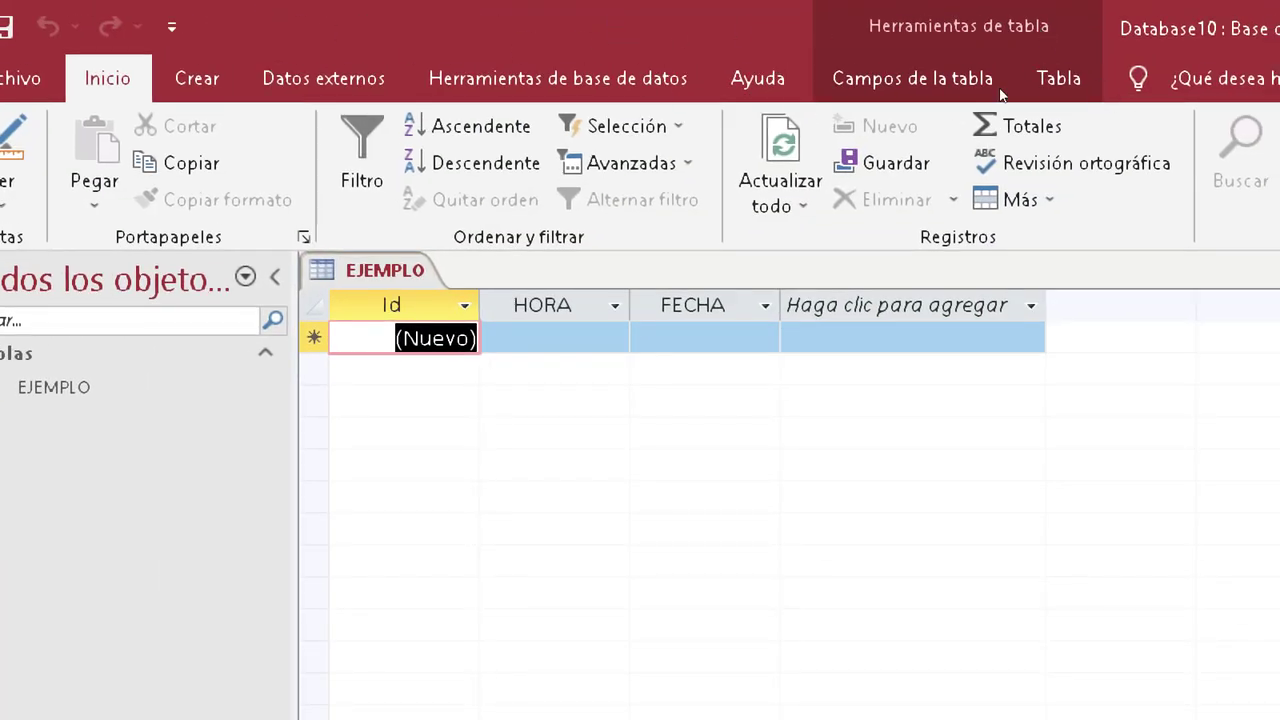
- Fill in the first record with 3:00 as HORA and 18/01/2023 as FECHA, picking the date from the calendar
left_click(514, 339)
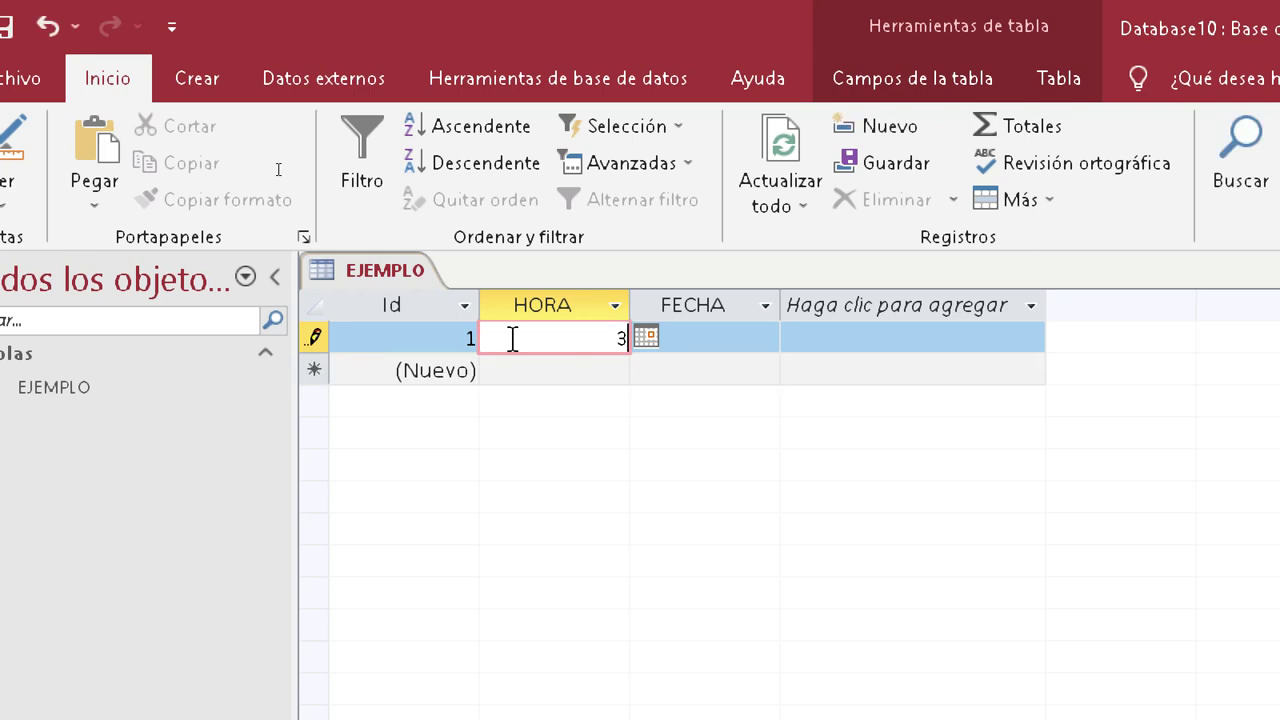
type(":00")
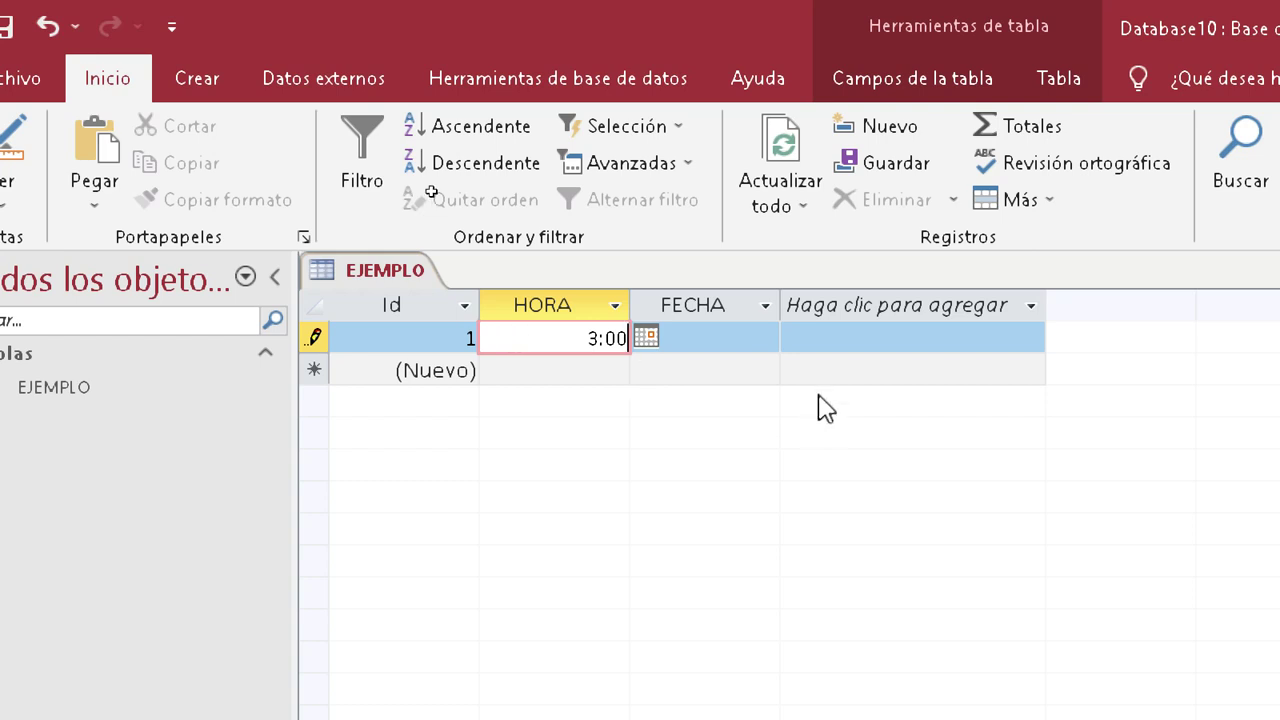
left_click(737, 337)
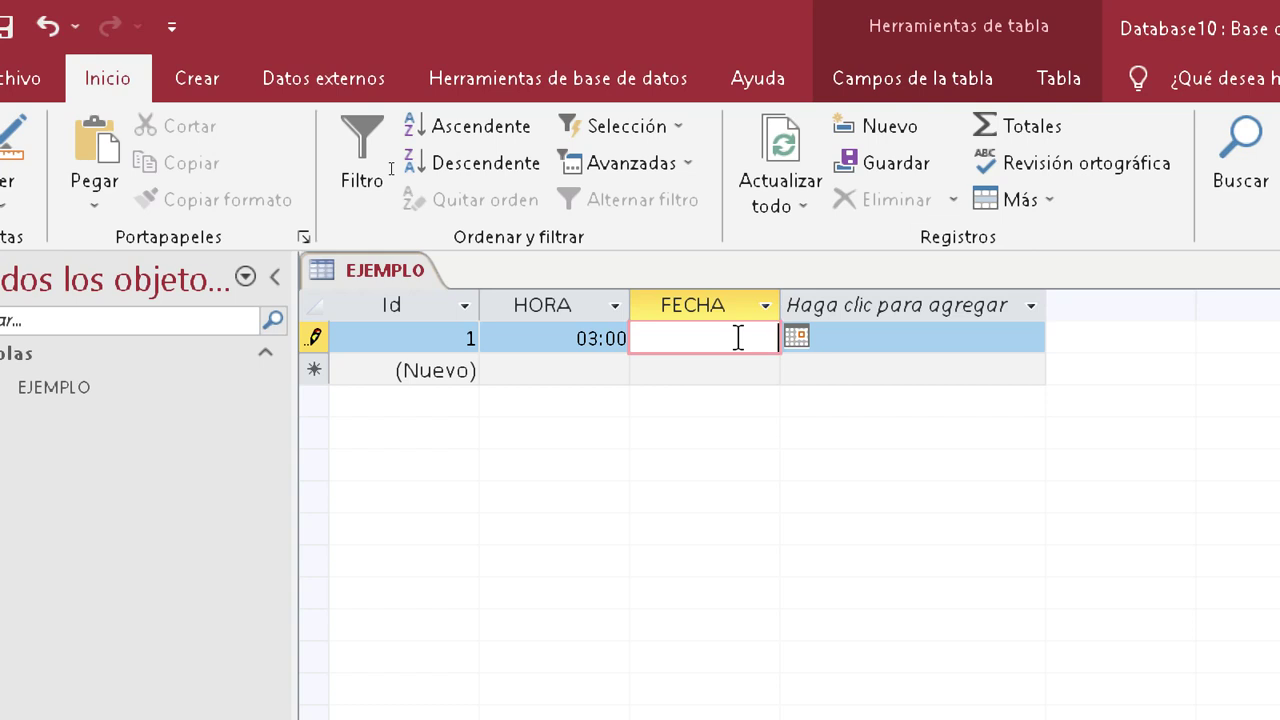
left_click(796, 340)
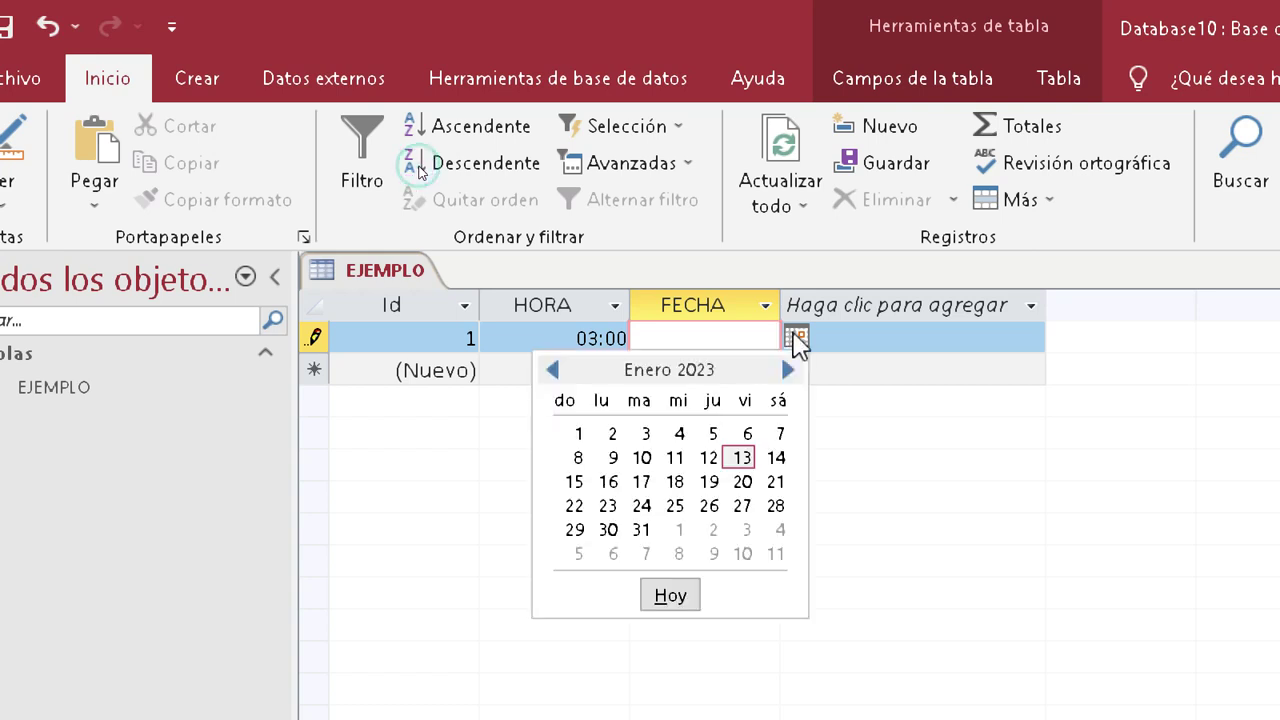
left_click(673, 484)
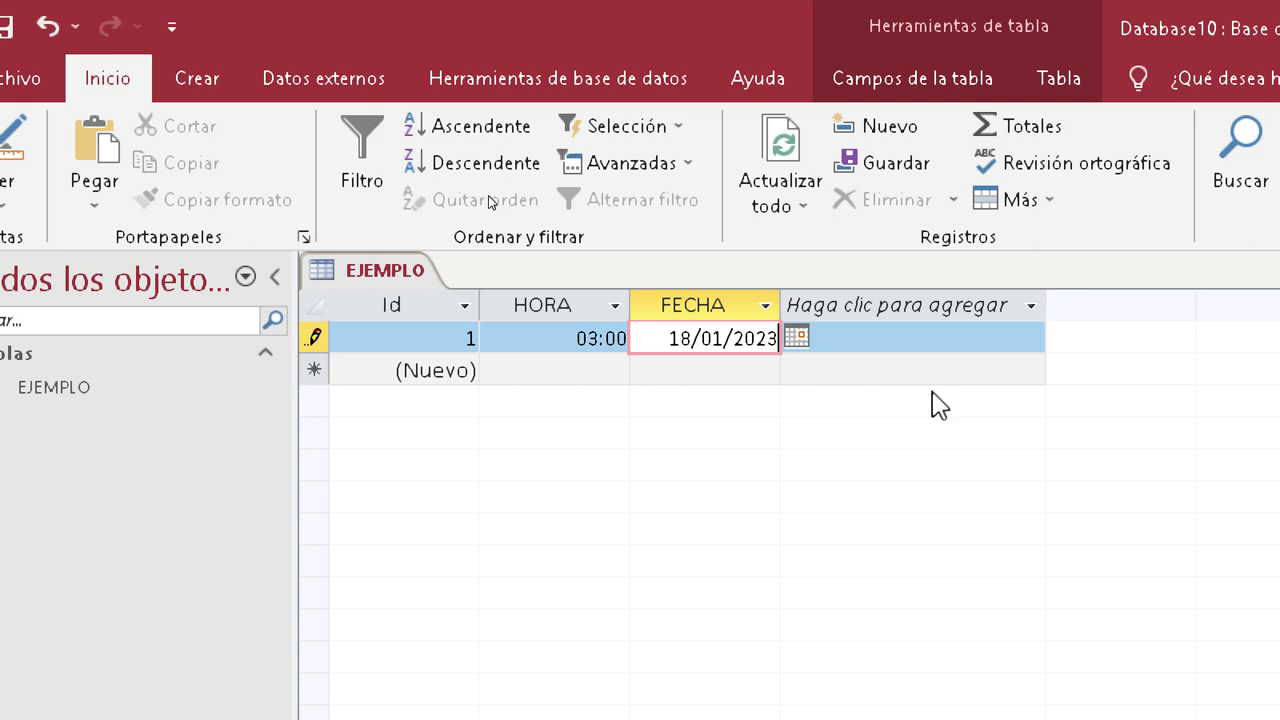
left_click(920, 335)
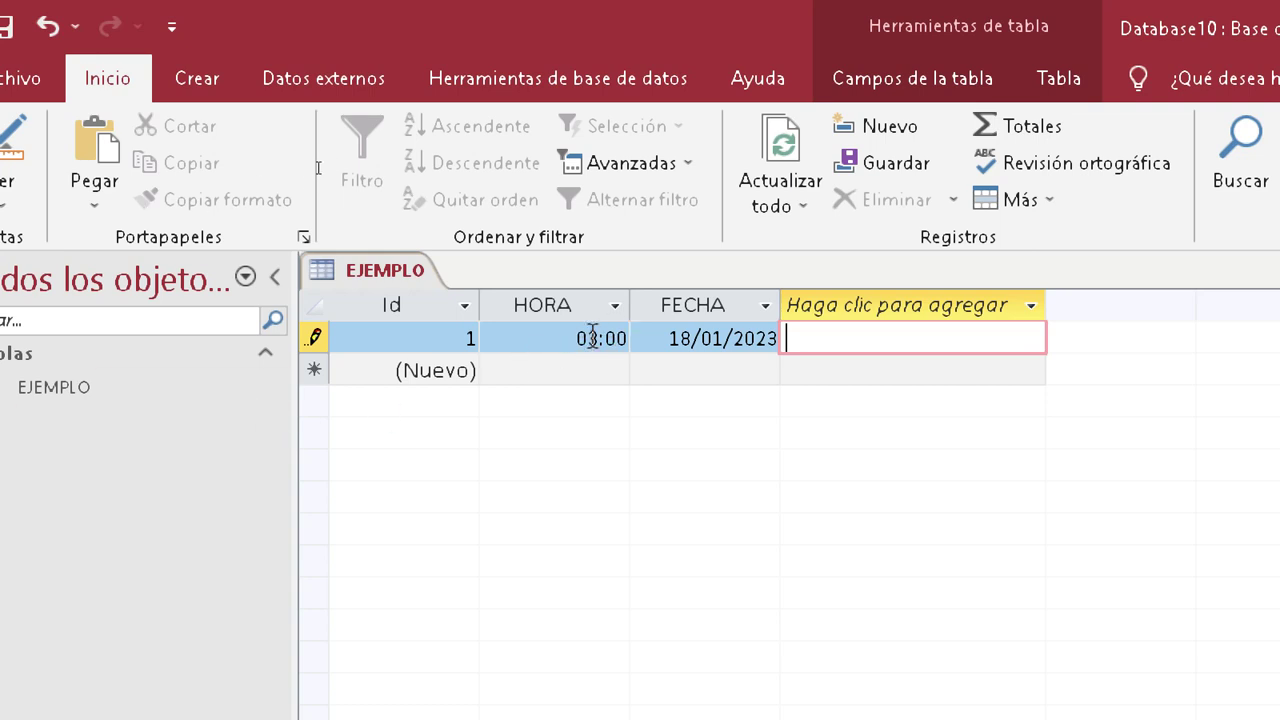
- Change the HORA value of the first record to 19:50
left_click(598, 338)
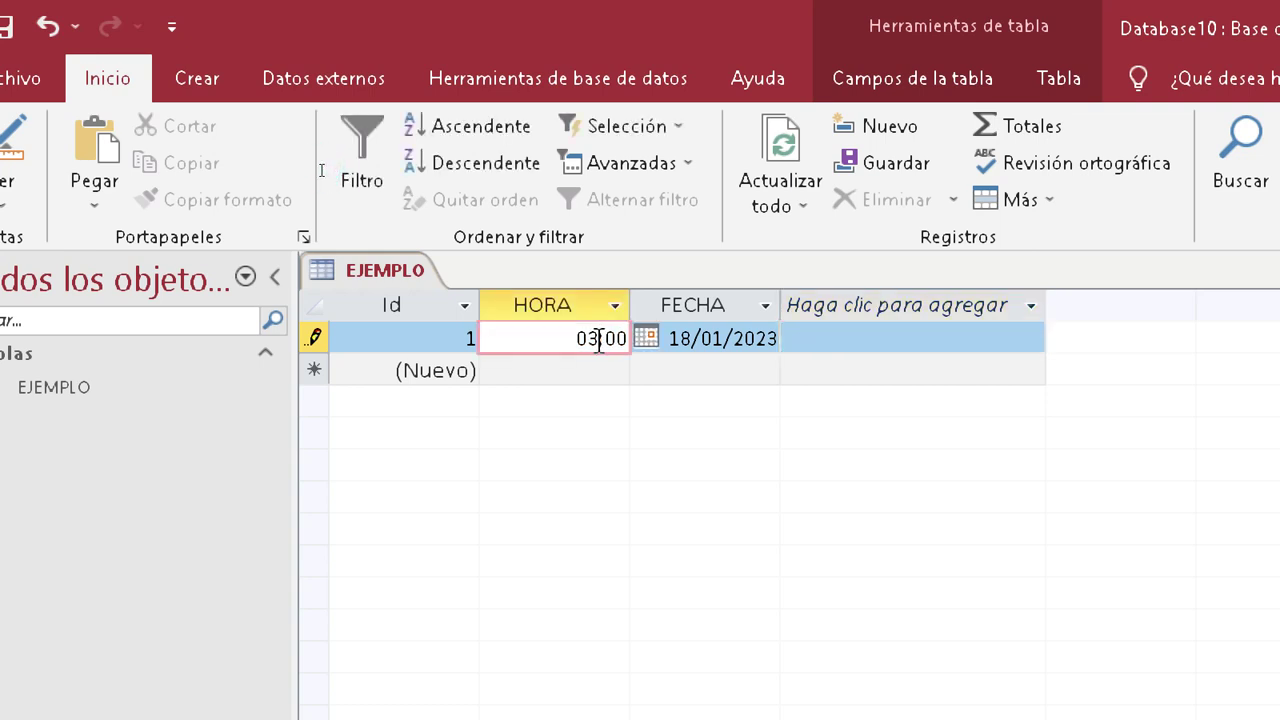
key("BackSpace")
key("BackSpace")
type("19")
left_click(618, 340)
key("BackSpace")
key("BackSpace")
type("50")
key("Tab")
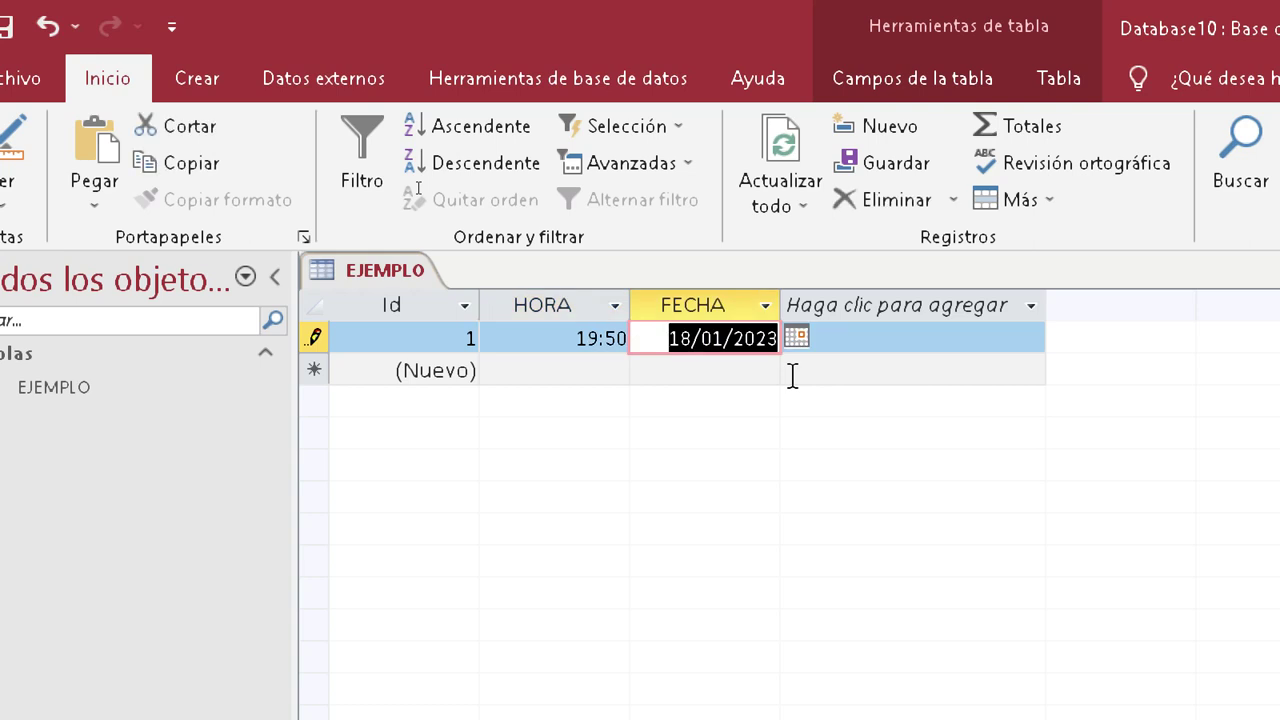
- Finish editing the first record and switch the EJEMPLO table to Design view
left_click(884, 343)
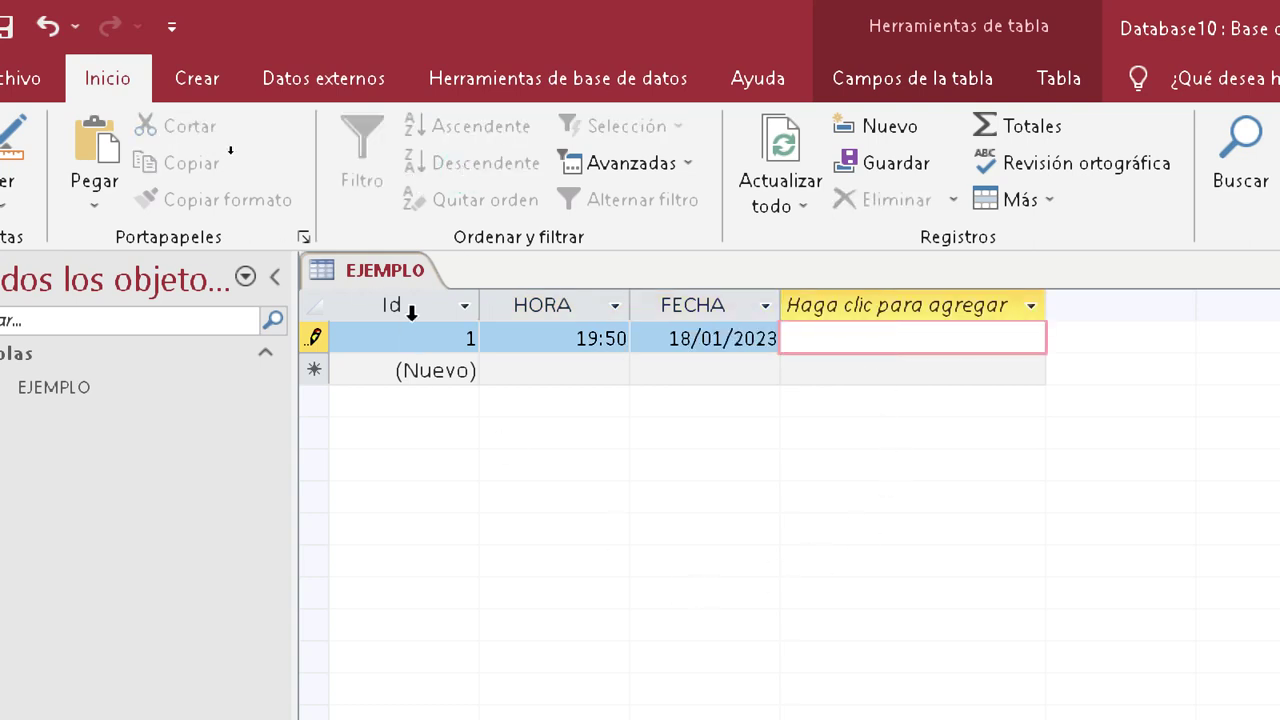
left_click(498, 377)
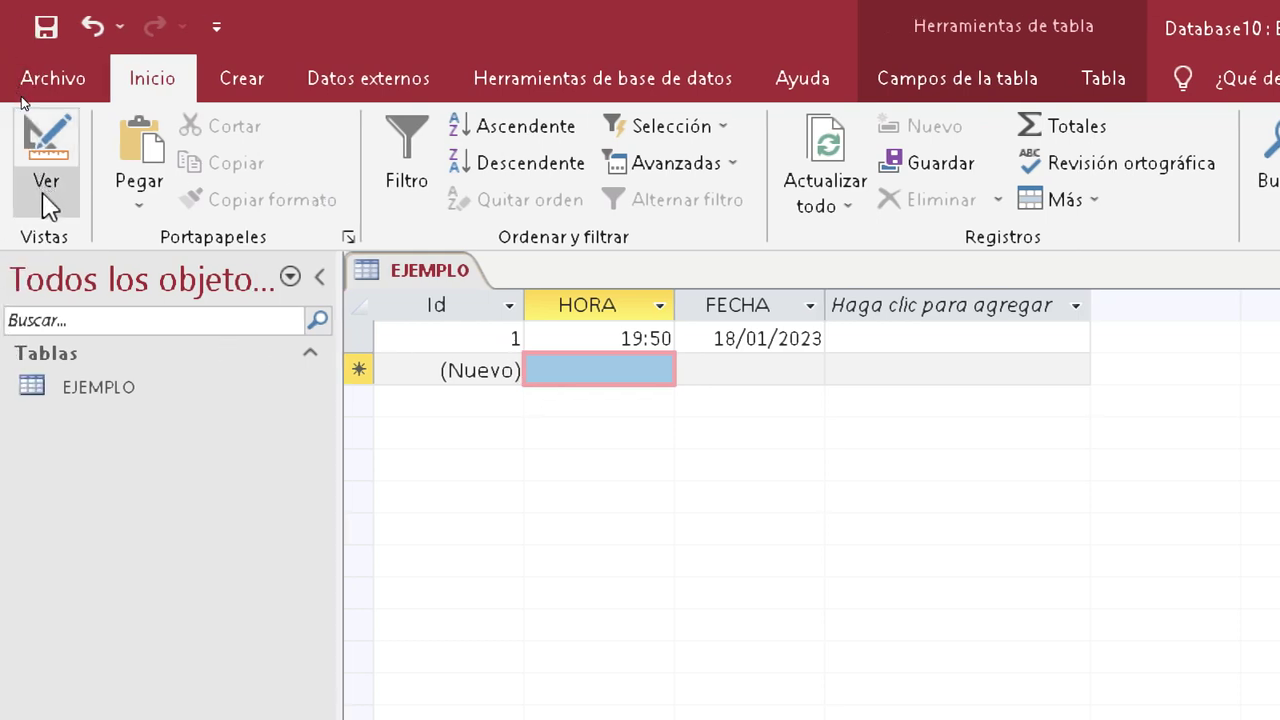
left_click(47, 207)
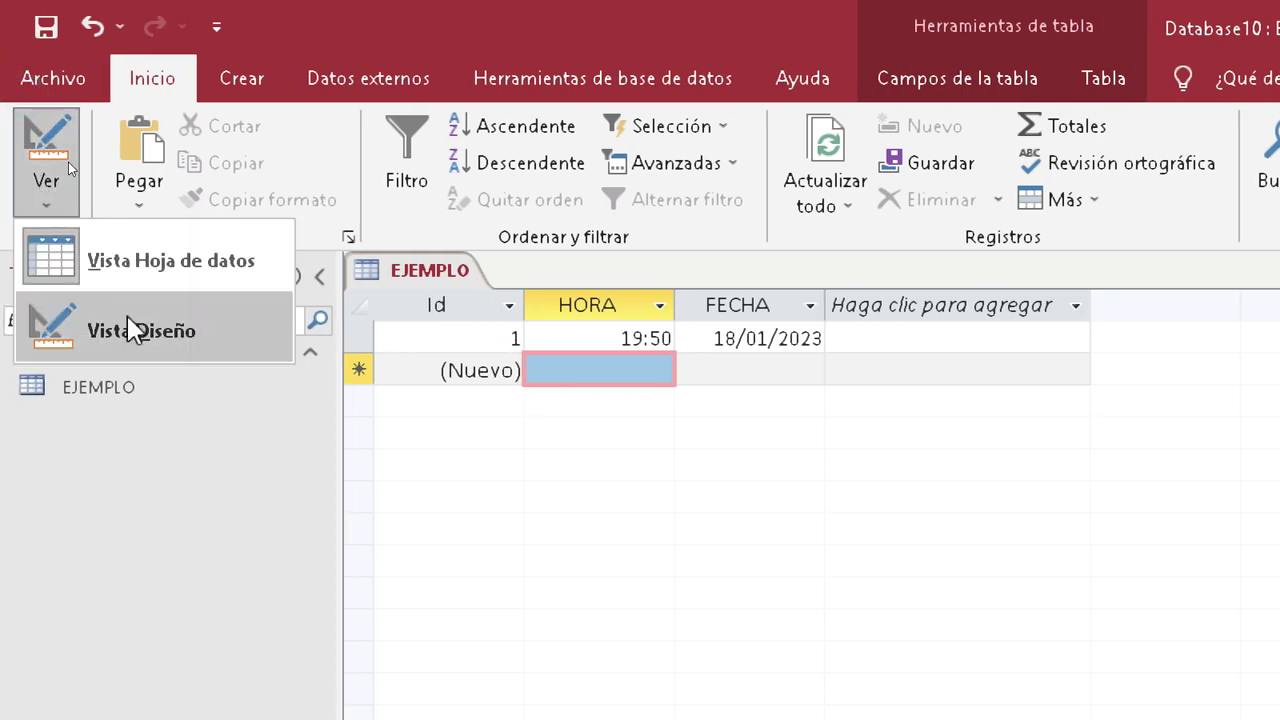
left_click(183, 333)
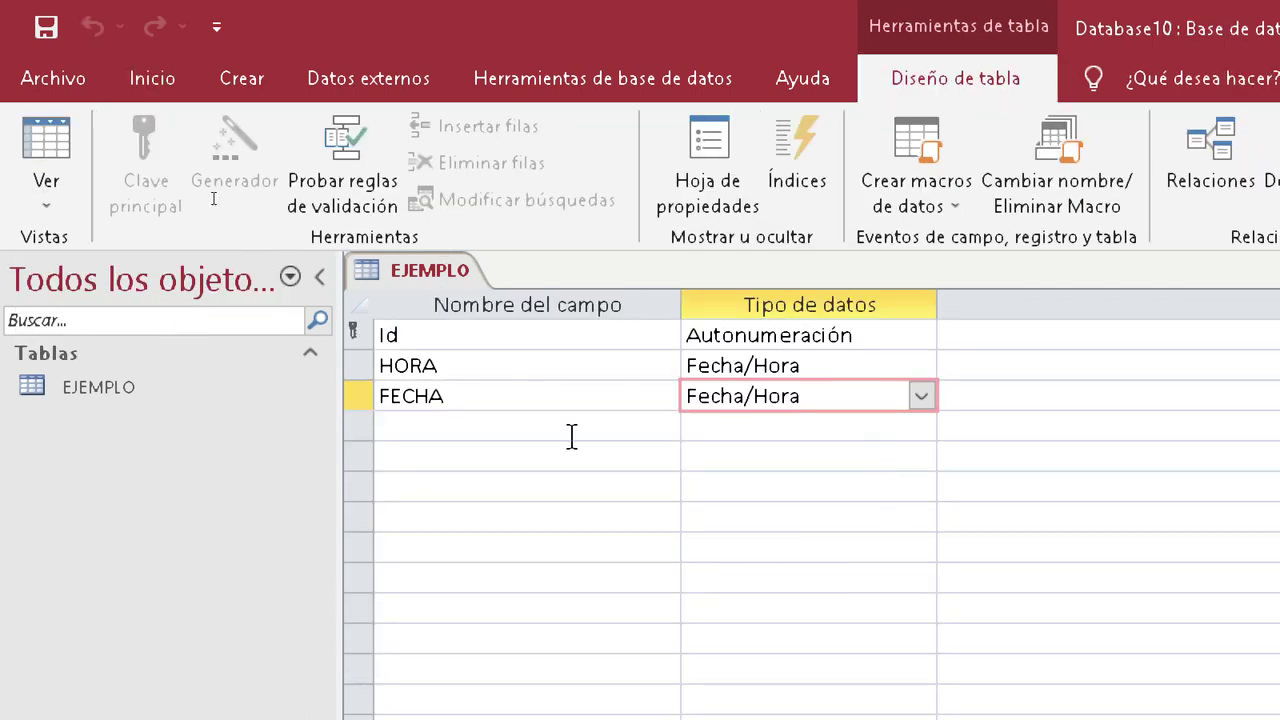
- Set the Máscara de entrada property of the HORA field to 00:00
left_click(405, 427)
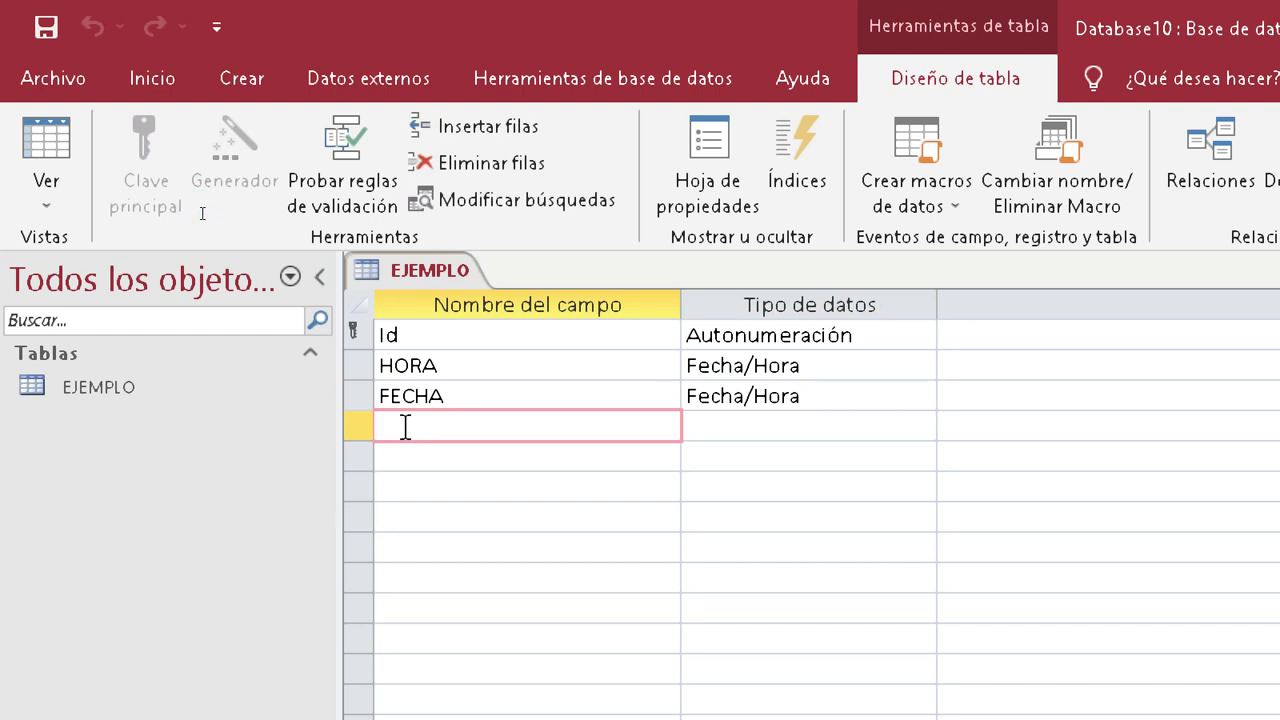
left_click(494, 360)
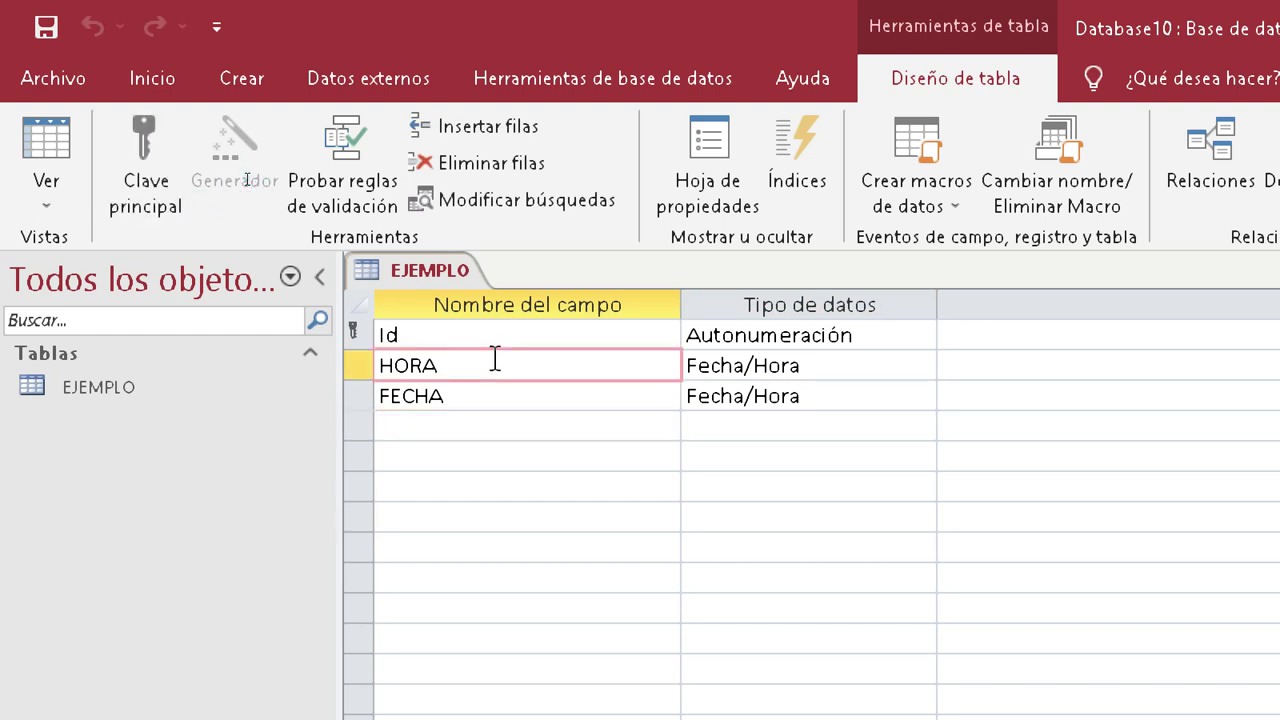
left_click(903, 365)
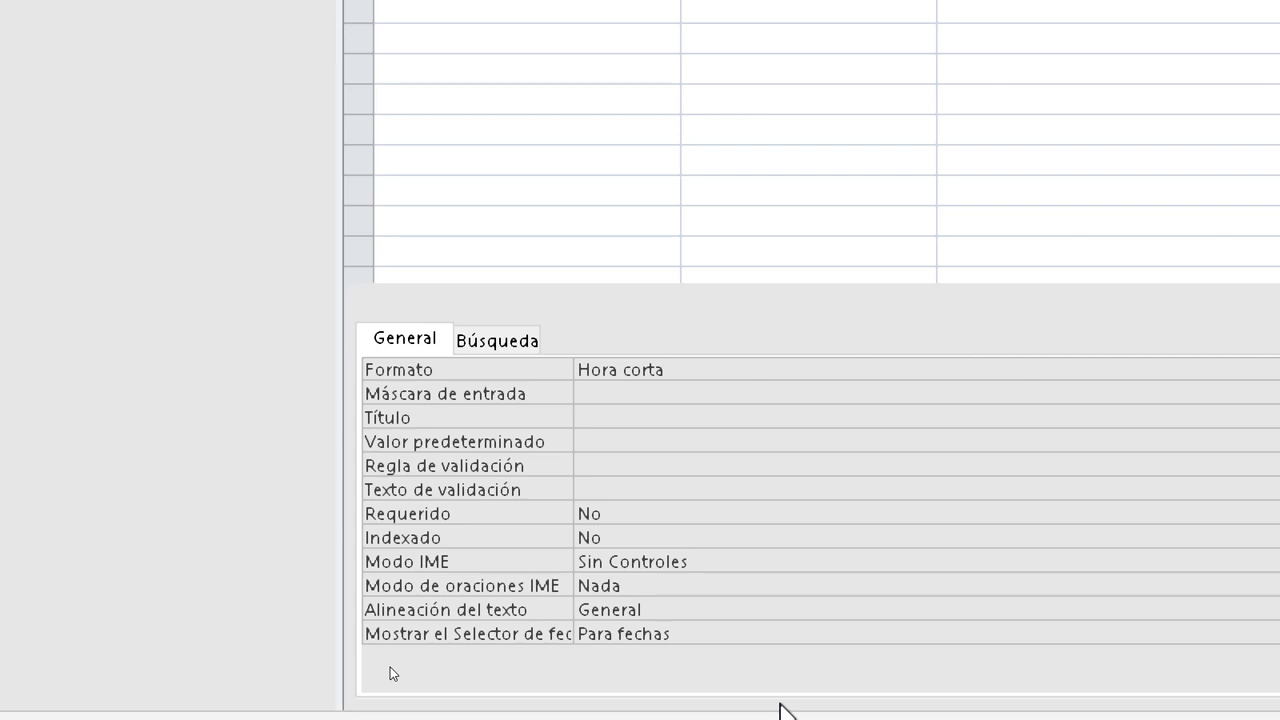
left_click(621, 399)
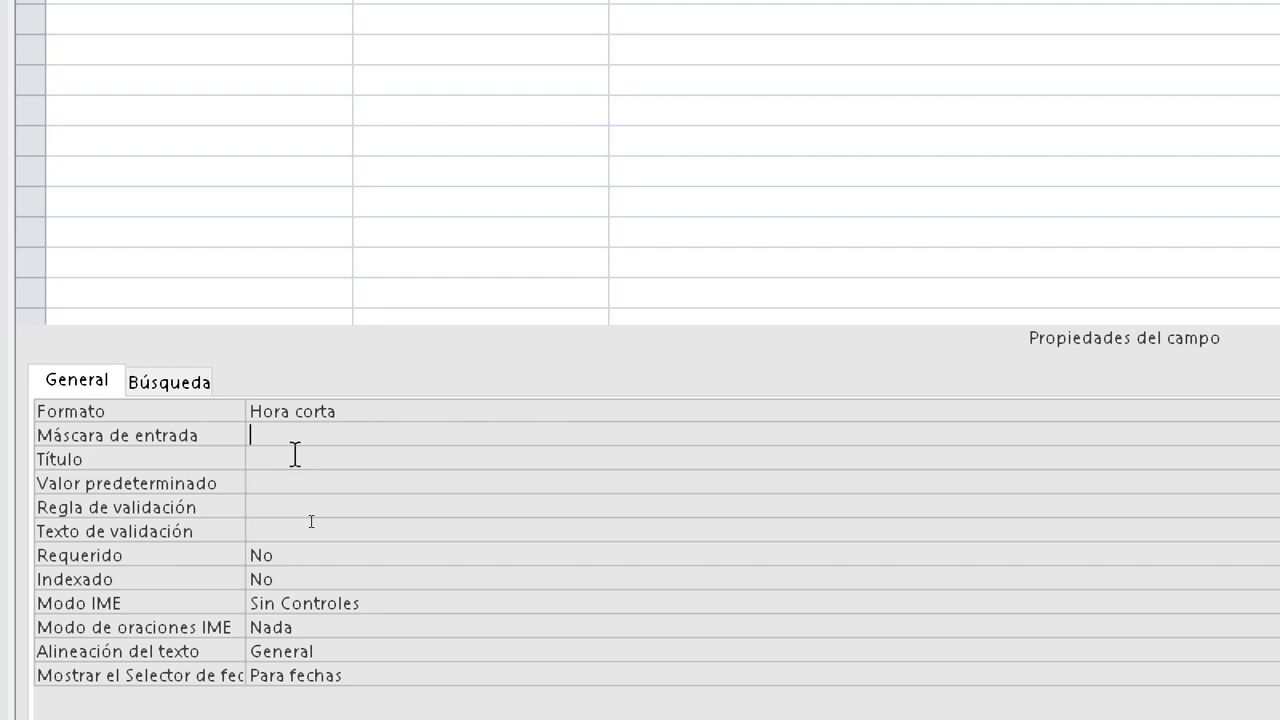
type("00")
key("BackSpace")
key("BackSpace")
type("00:00")
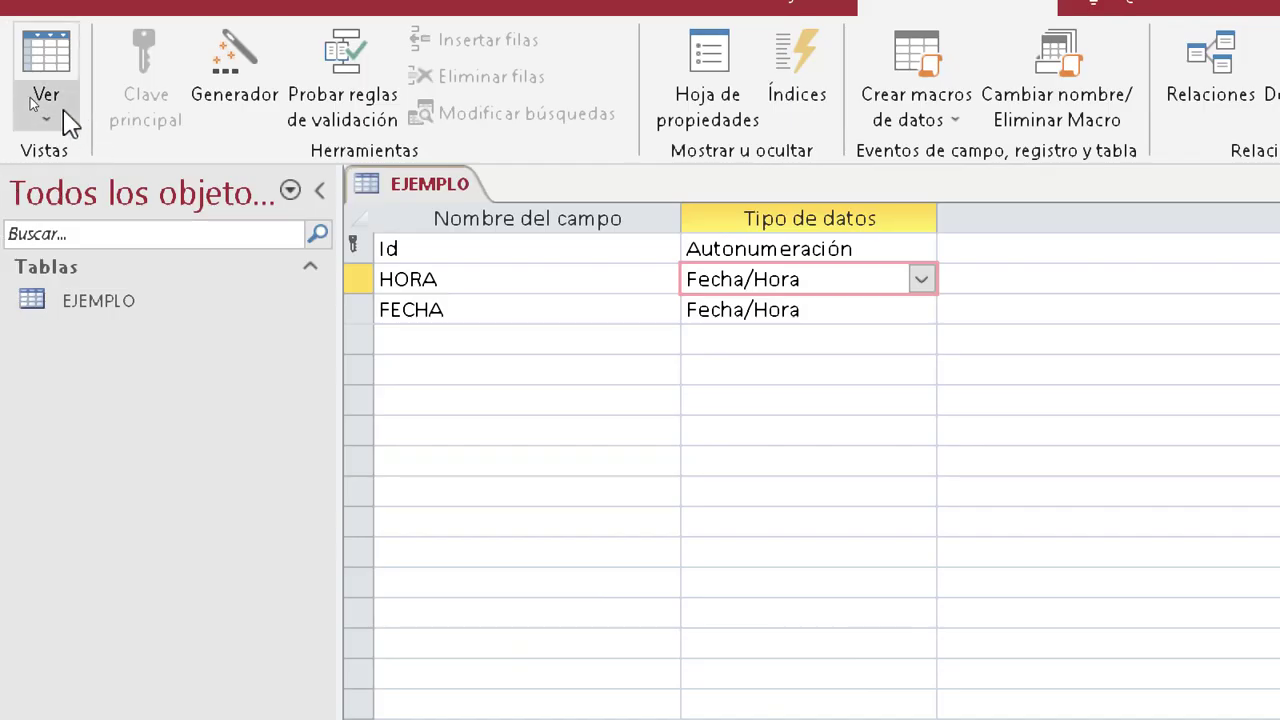
- Switch the EJEMPLO table to Datasheet view, saving its design changes
left_click(36, 98)
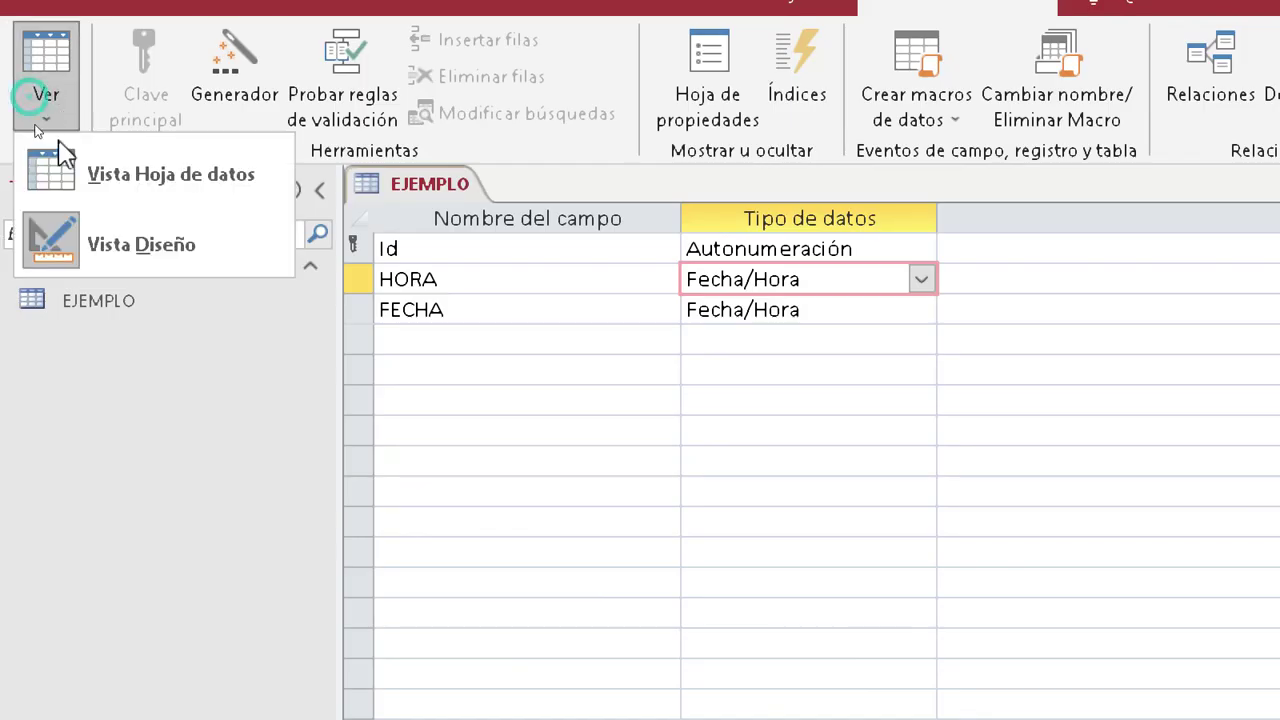
left_click(145, 198)
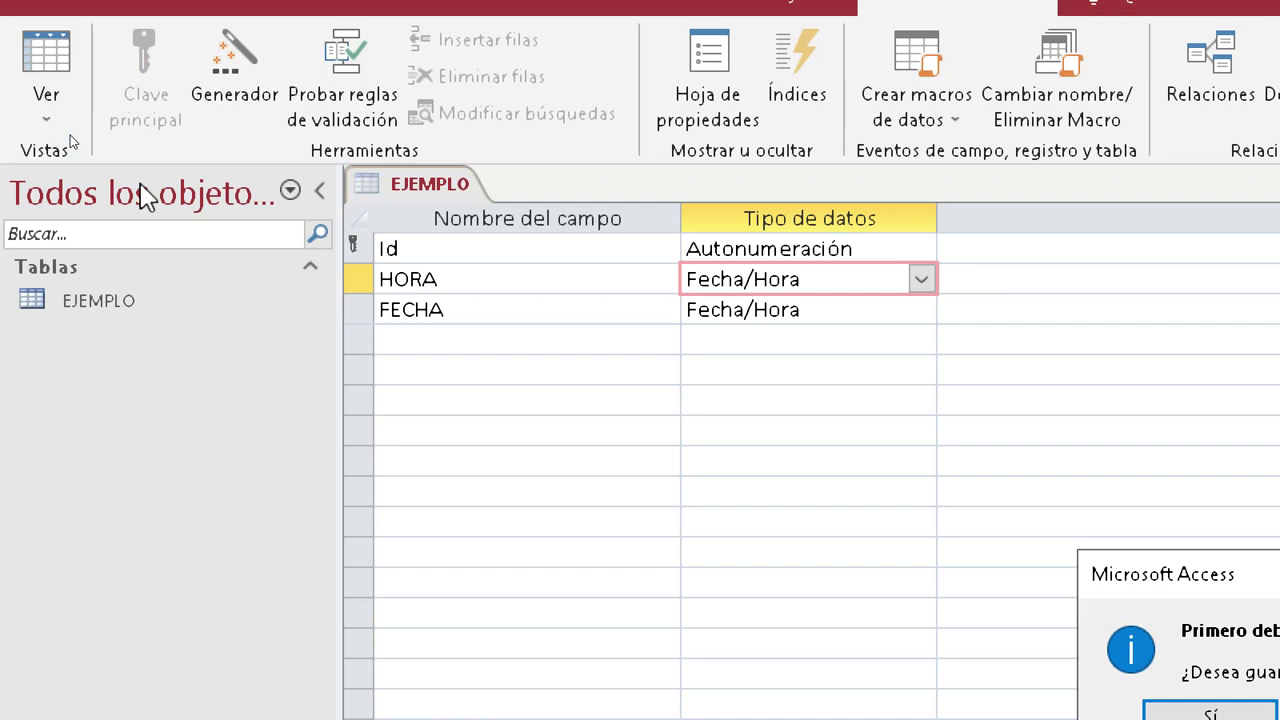
left_click(1087, 566)
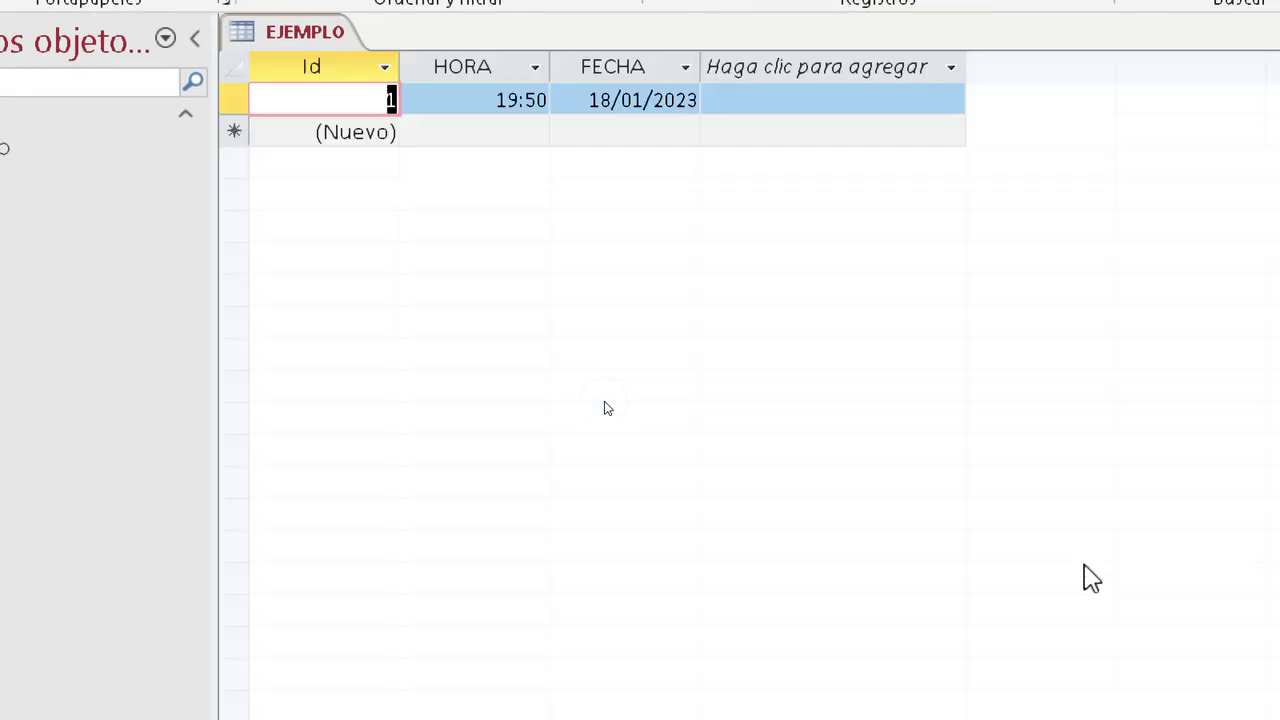
- Add a second record with 01:27 as HORA and 25/01/2023 as FECHA, picking the date from the calendar
left_click(450, 100)
left_click(450, 138)
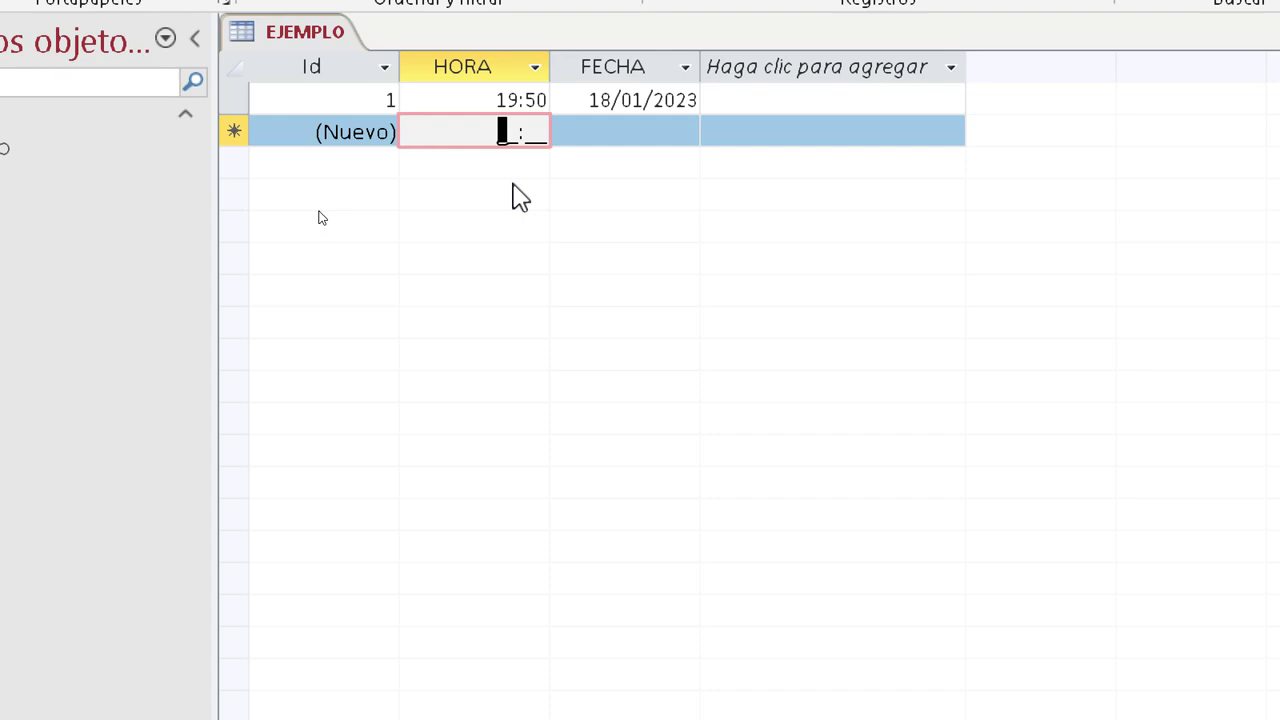
type("01:")
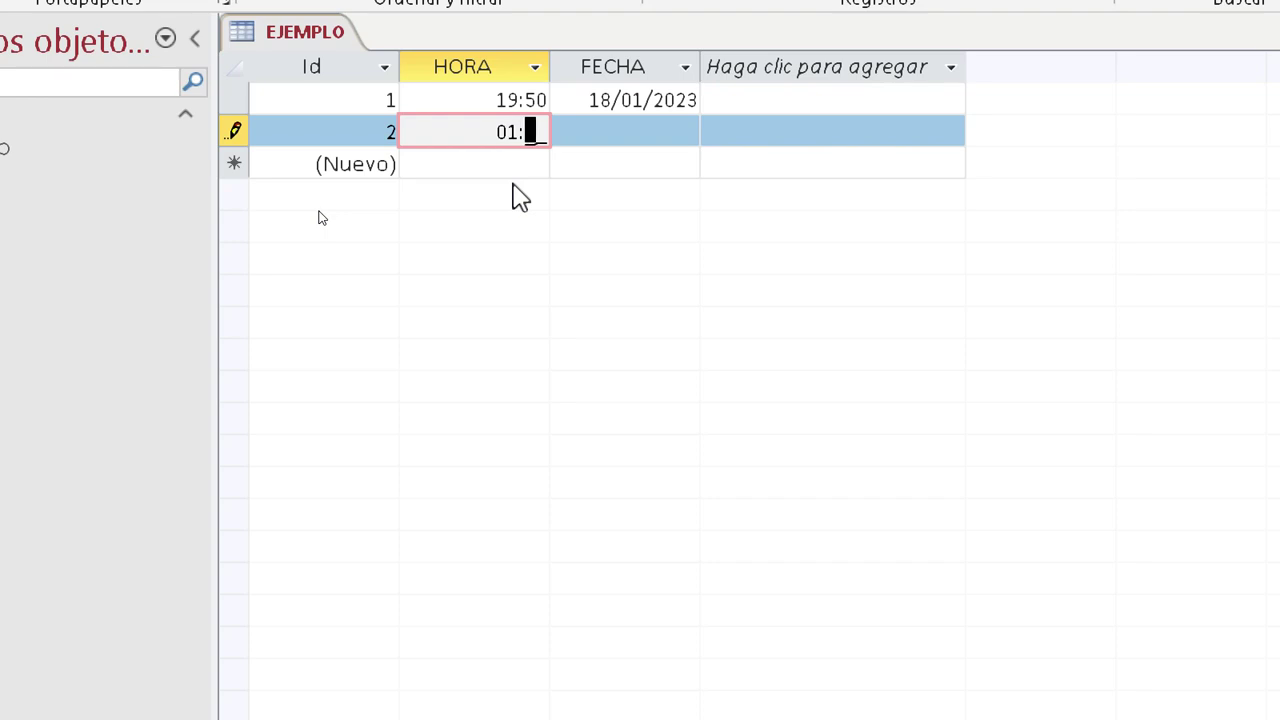
type("27")
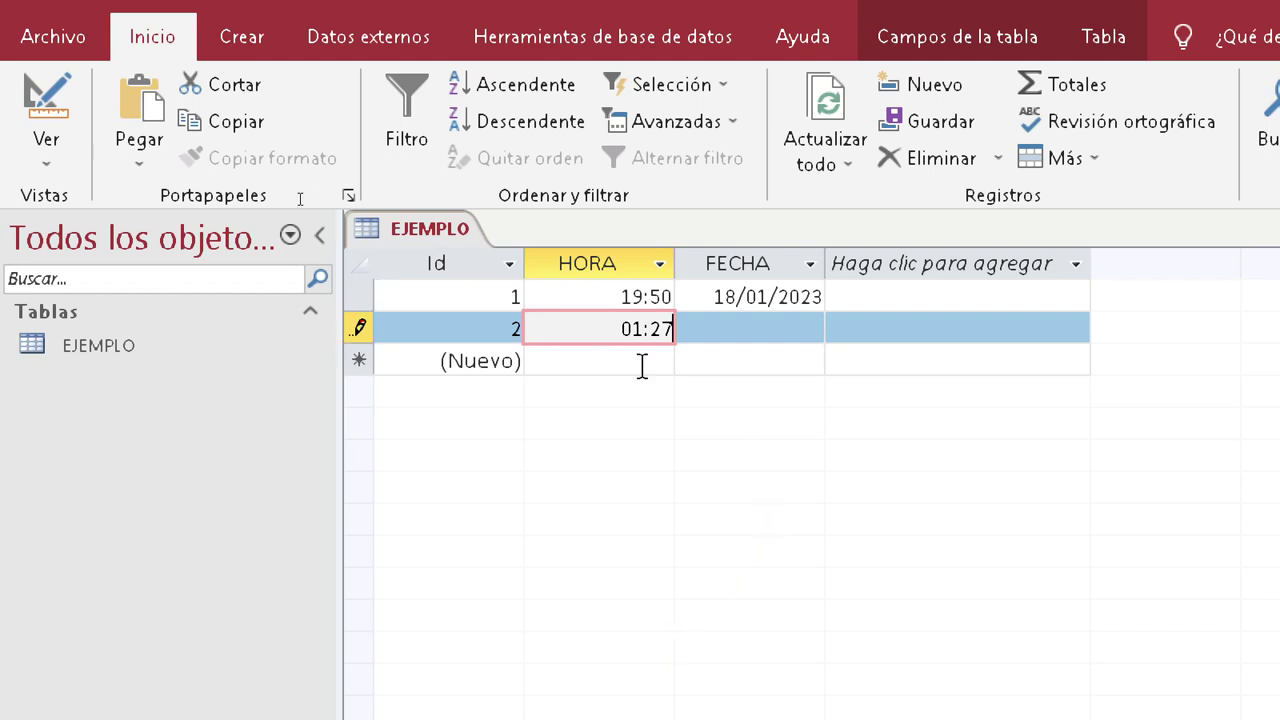
left_click(736, 338)
left_click(808, 329)
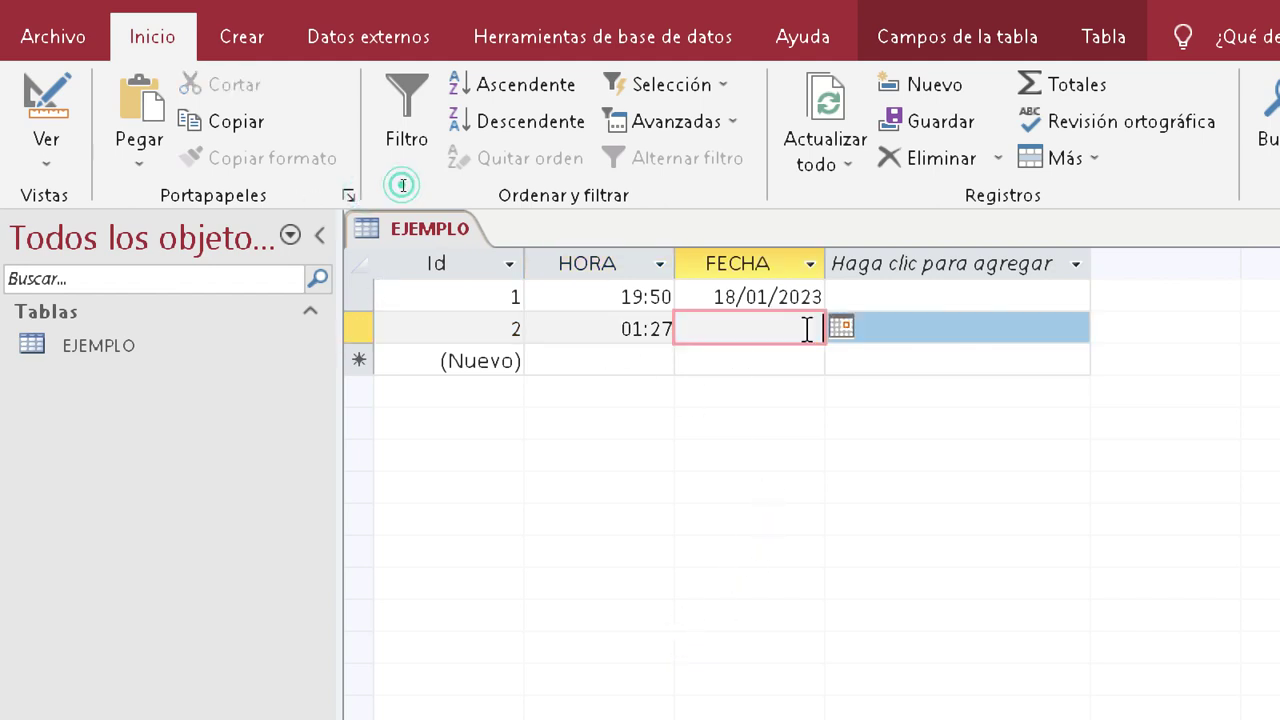
left_click(840, 328)
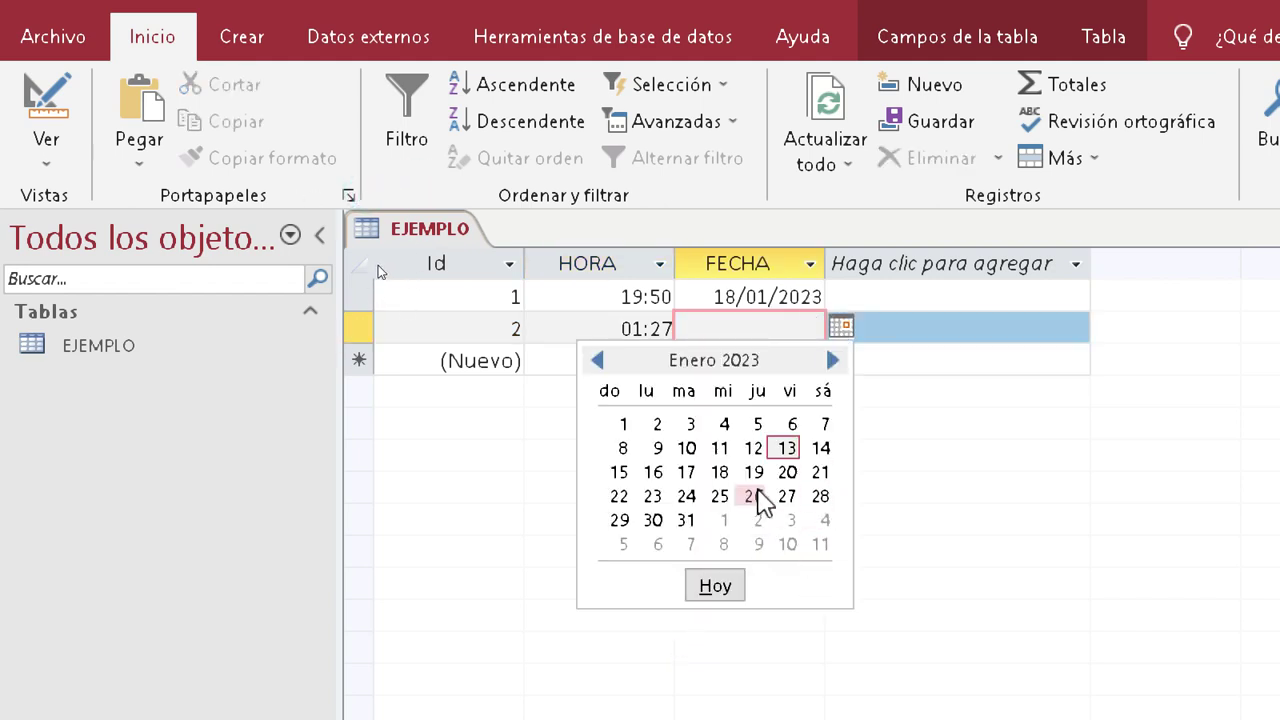
left_click(726, 497)
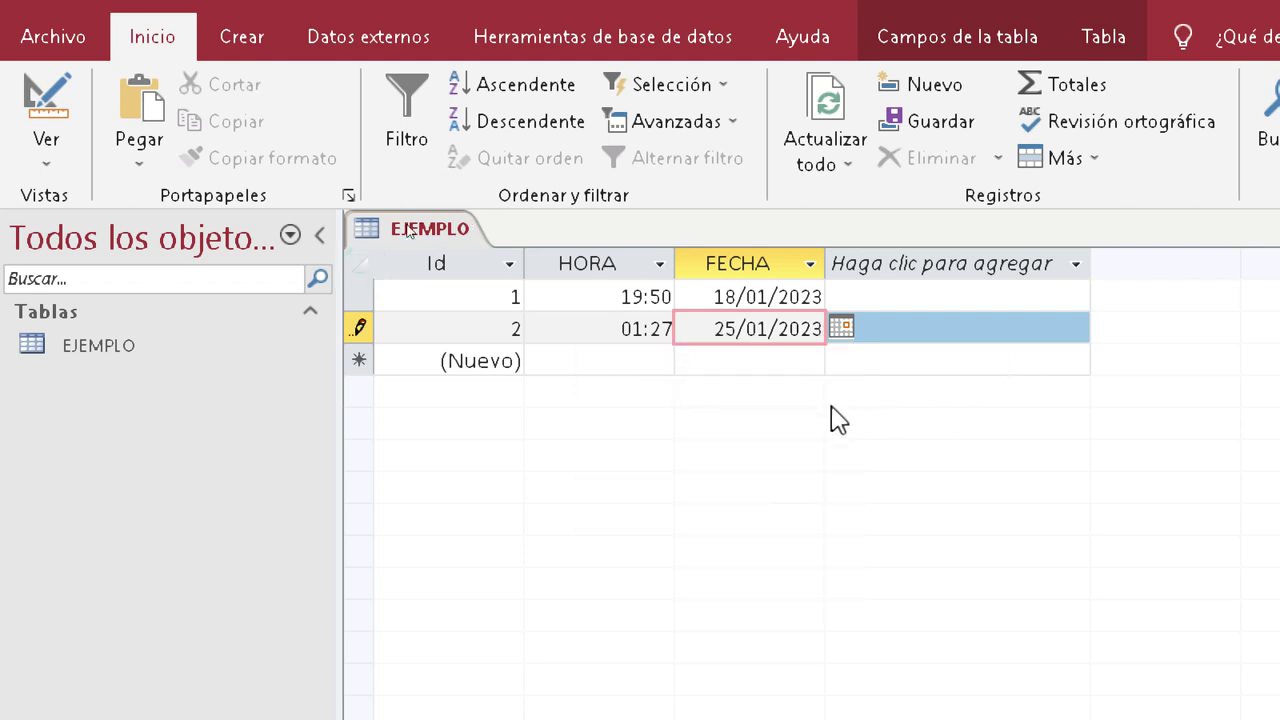
left_click(583, 360)
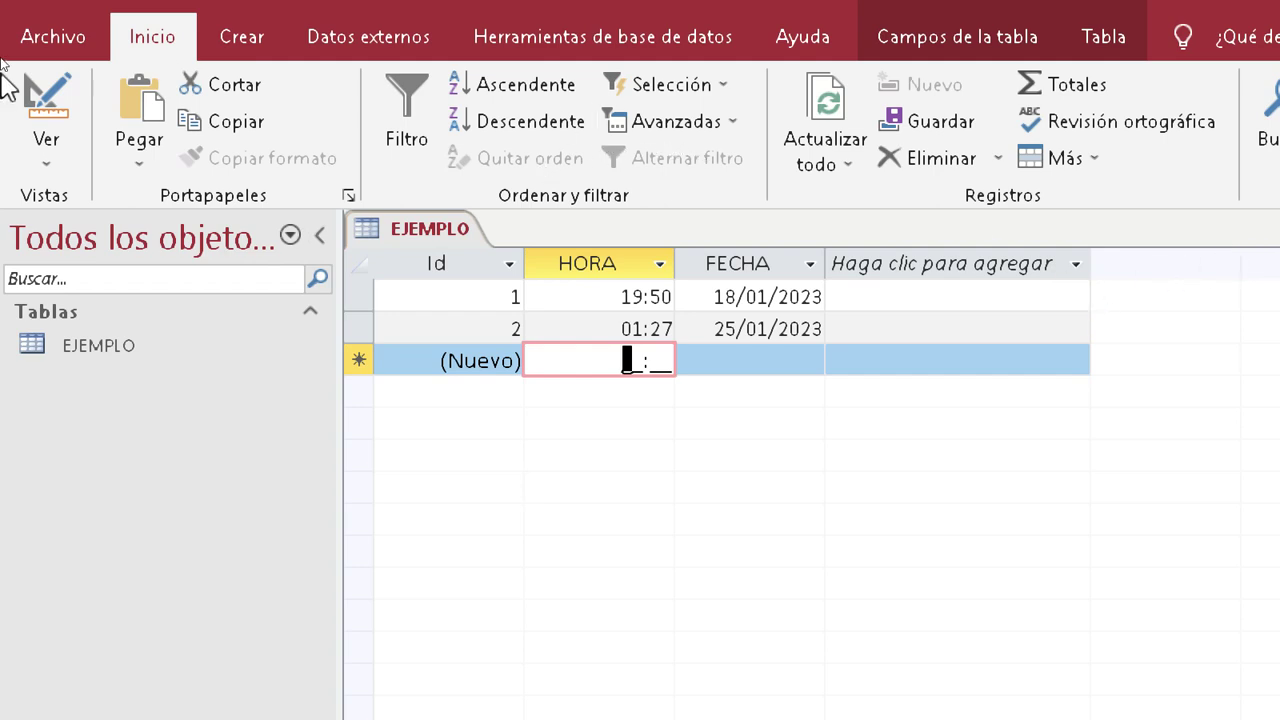
- In Design view, set the Máscara de entrada property of the FECHA field to 00/00/0000
left_click(60, 150)
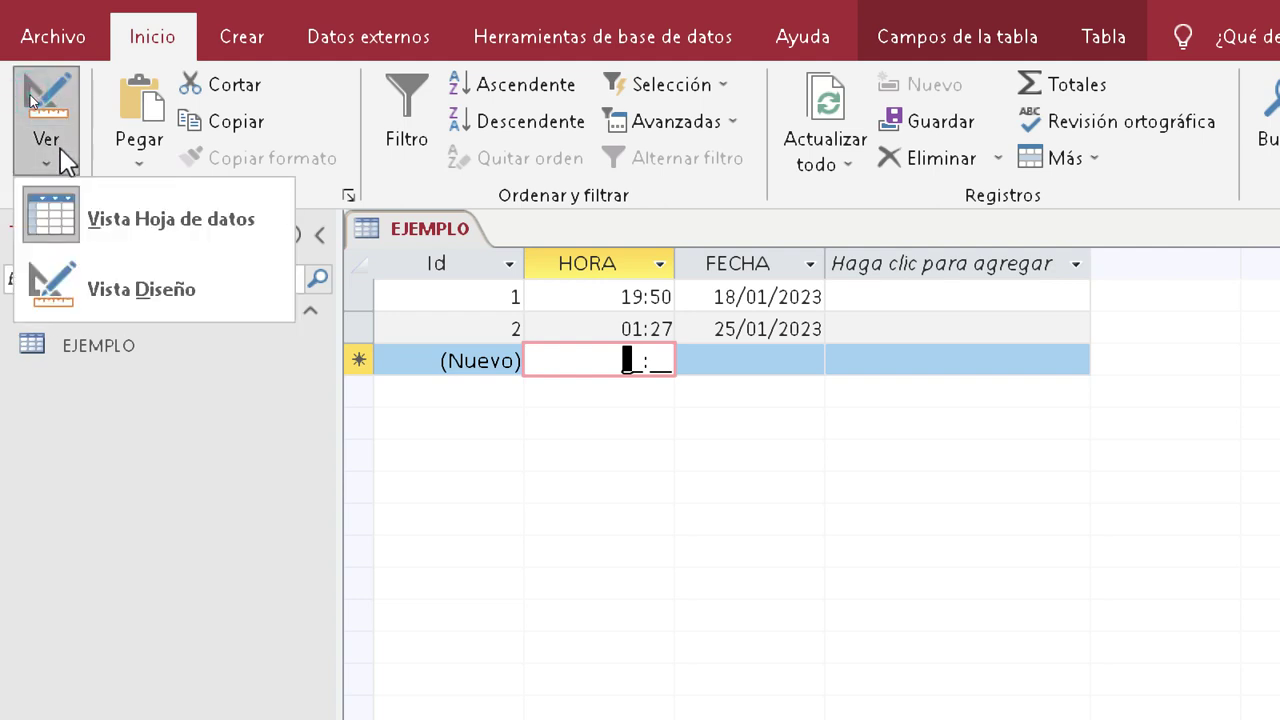
left_click(89, 296)
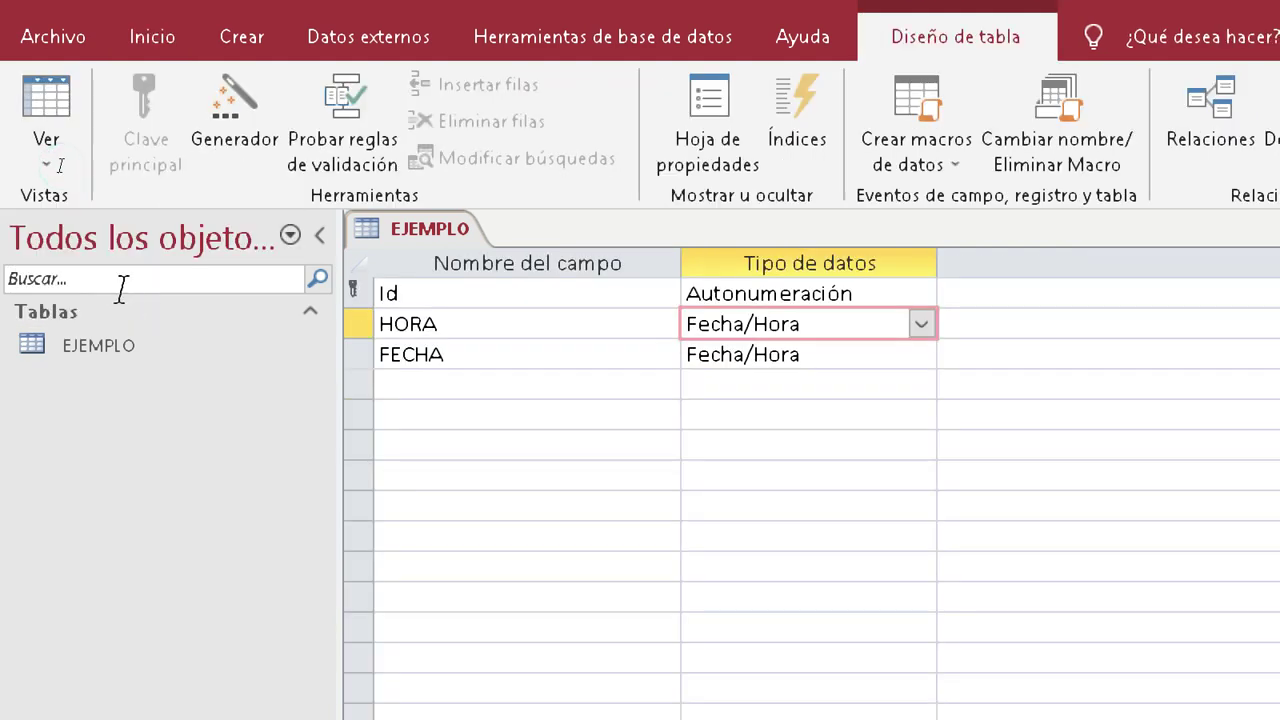
left_click(859, 358)
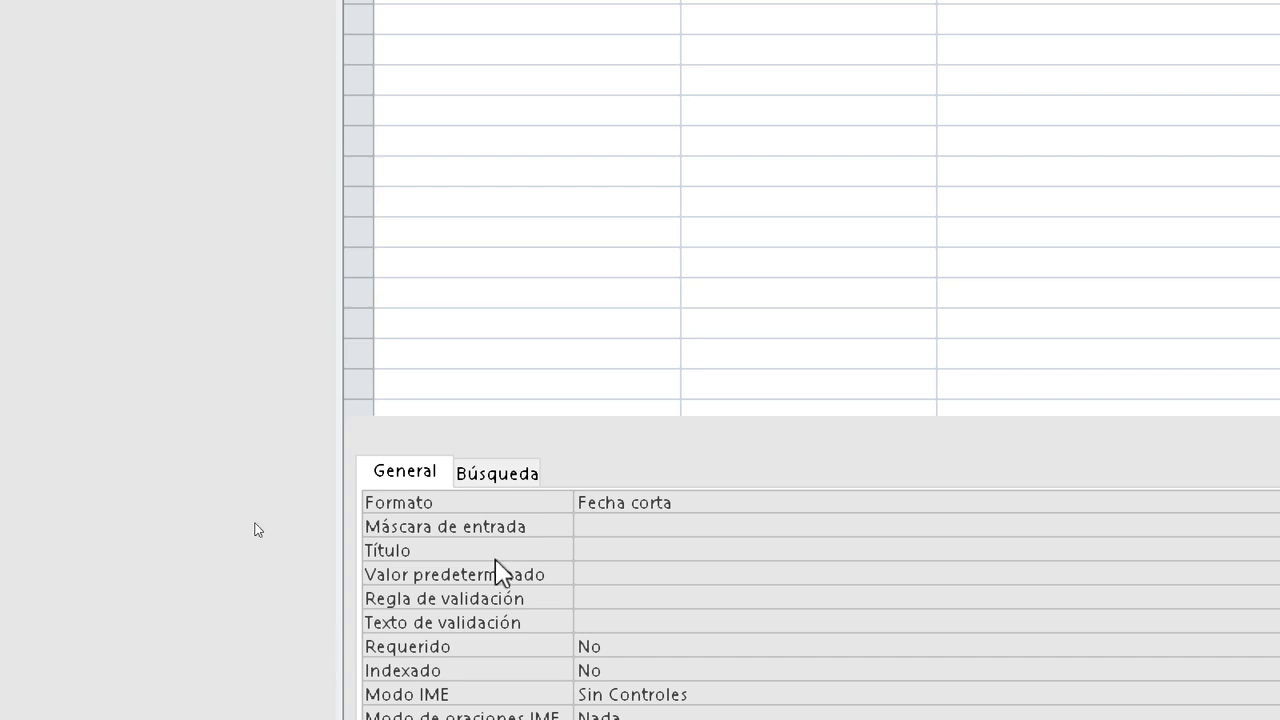
left_click(640, 524)
type("00")
type("/")
key("BackSpace")
type("/")
key("BackSpace")
type("/")
key("BackSpace")
type("¿?=)")
key("BackSpace")
key("BackSpace")
key("BackSpace")
key("BackSpace")
type("/00/0000")
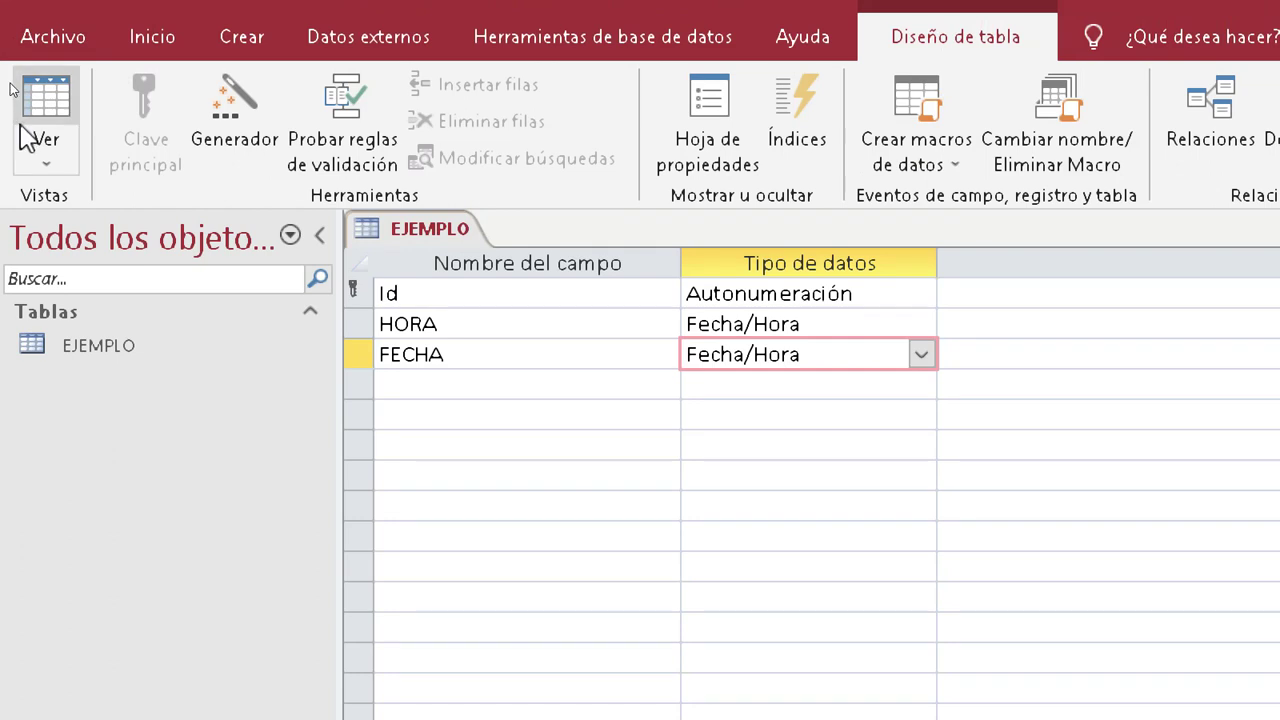
- Save the table's design changes and return to Datasheet view
left_click(40, 145)
left_click(74, 166)
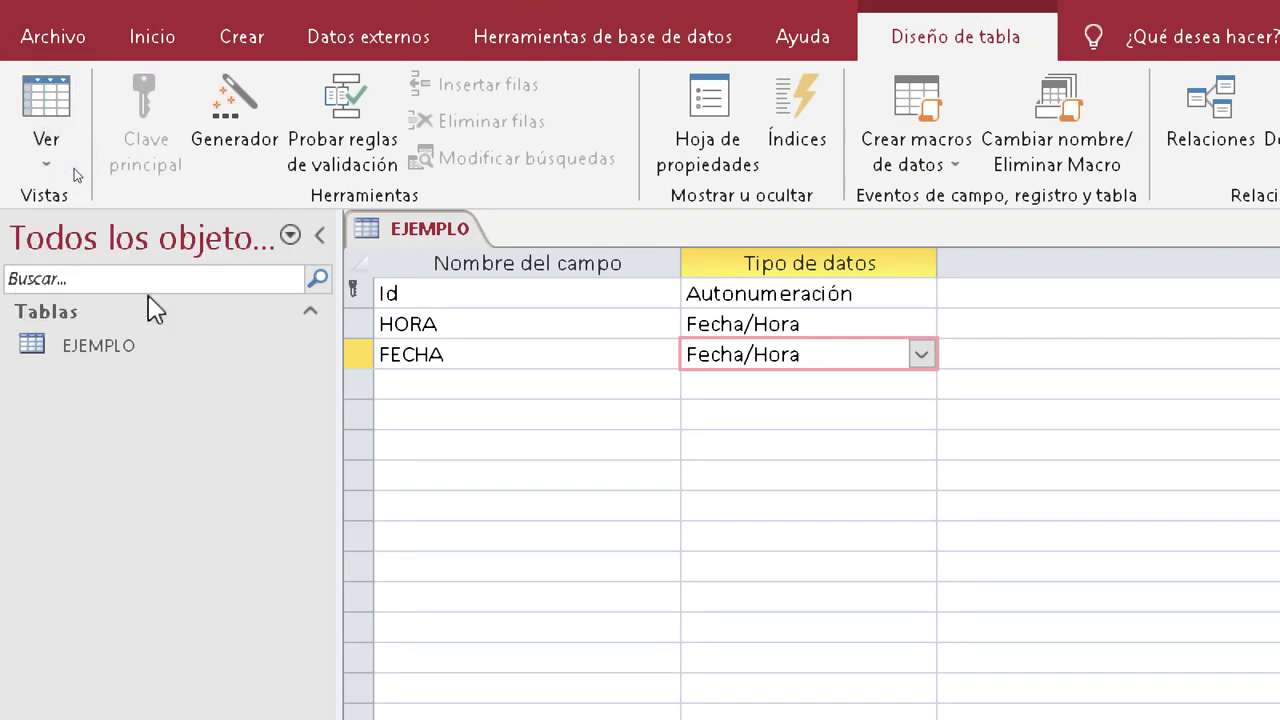
left_click(55, 160)
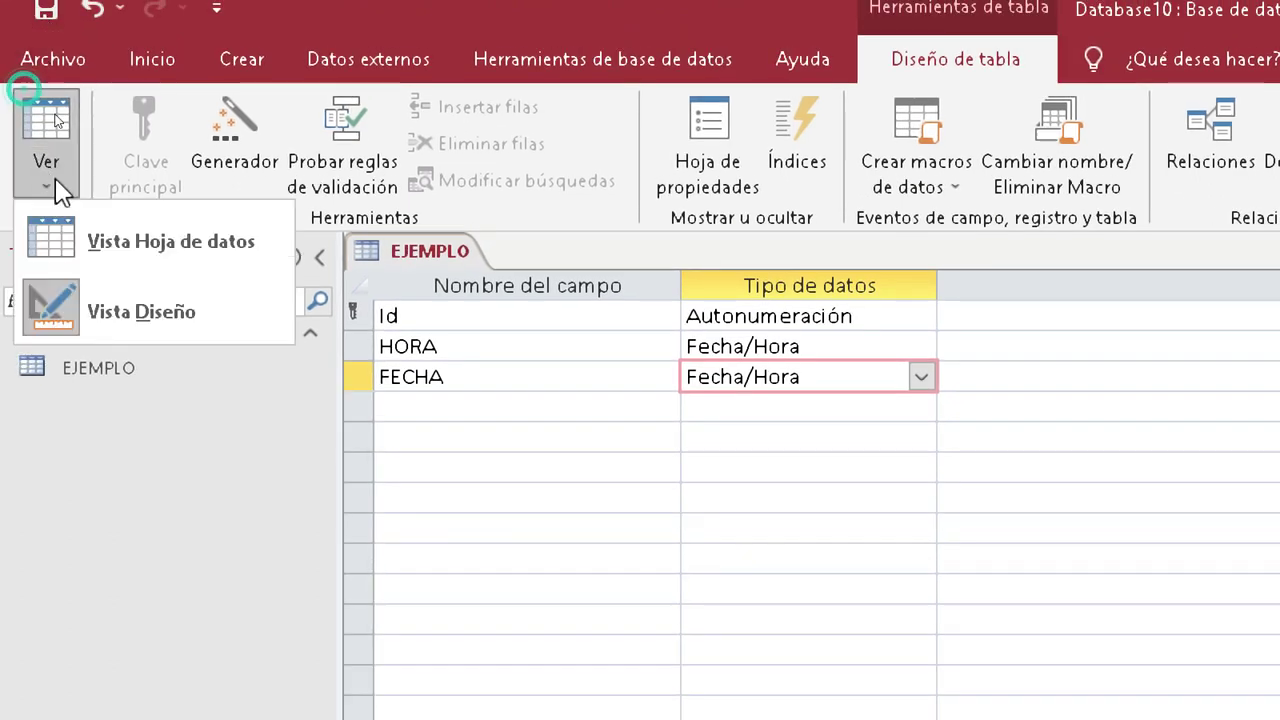
left_click(235, 240)
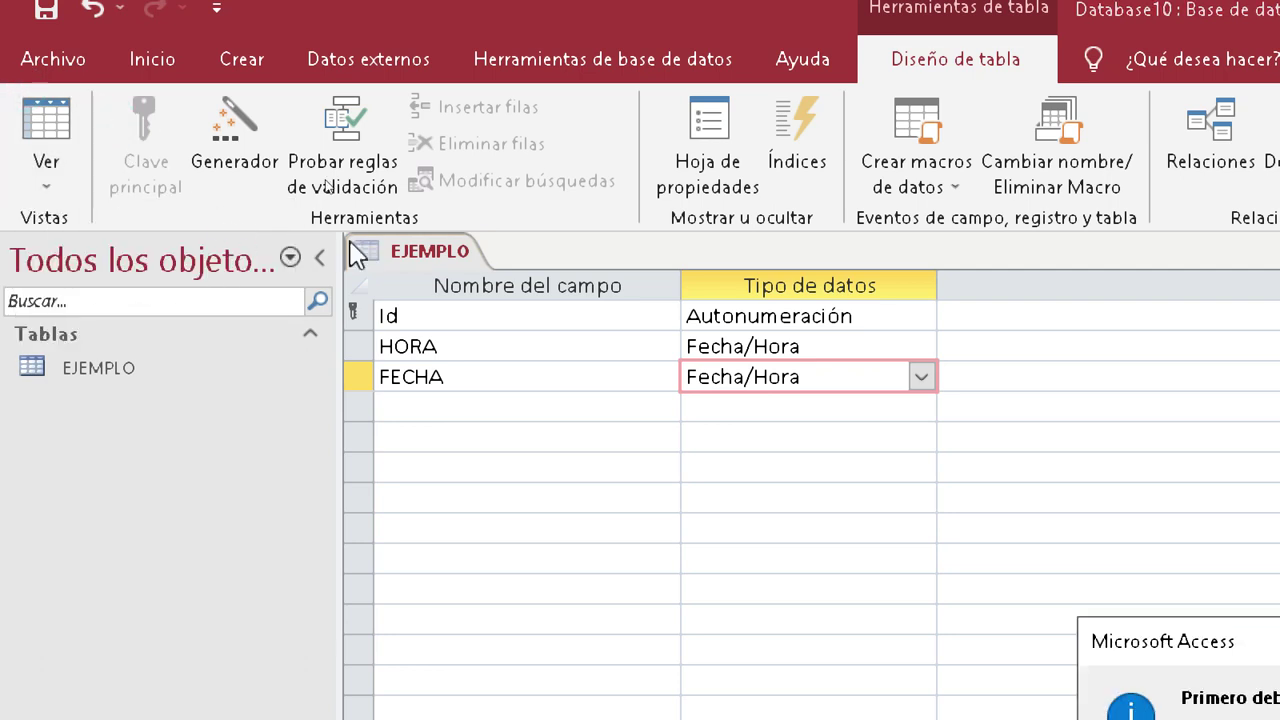
left_click(1160, 668)
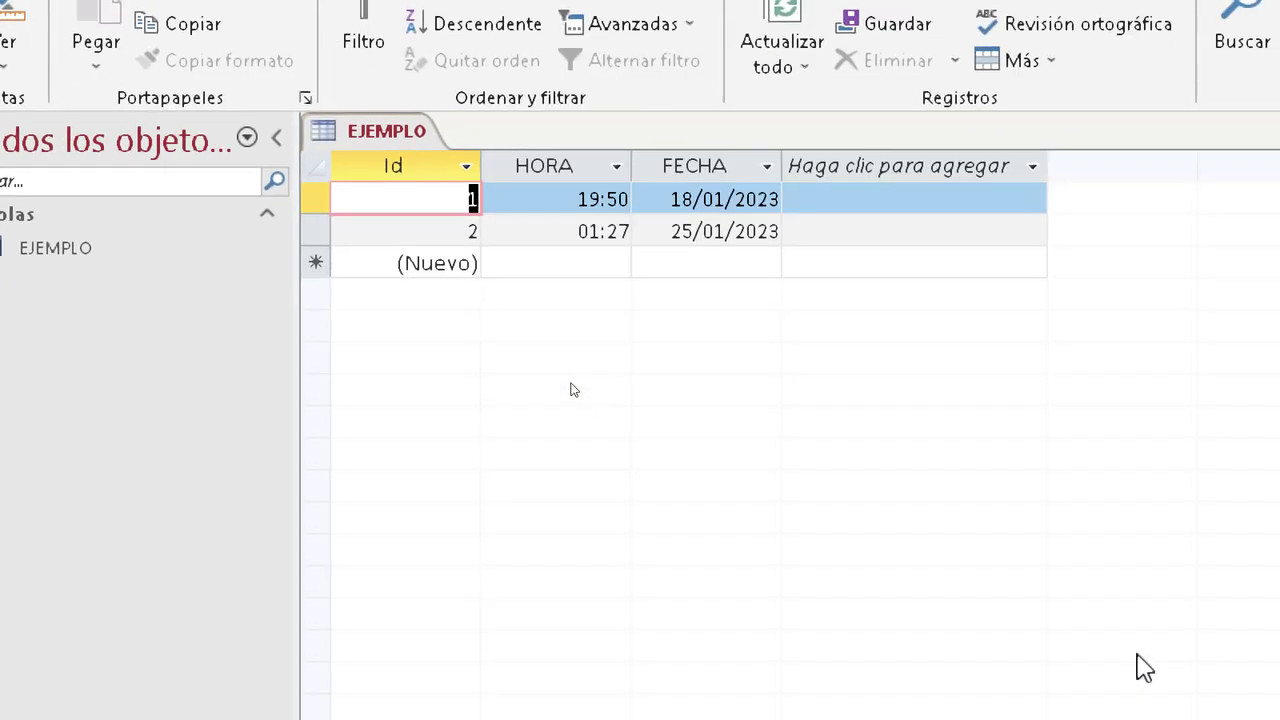
- Add a third record, entering 10/15/2023 in the masked FECHA field and leaving HORA empty
left_click(510, 262)
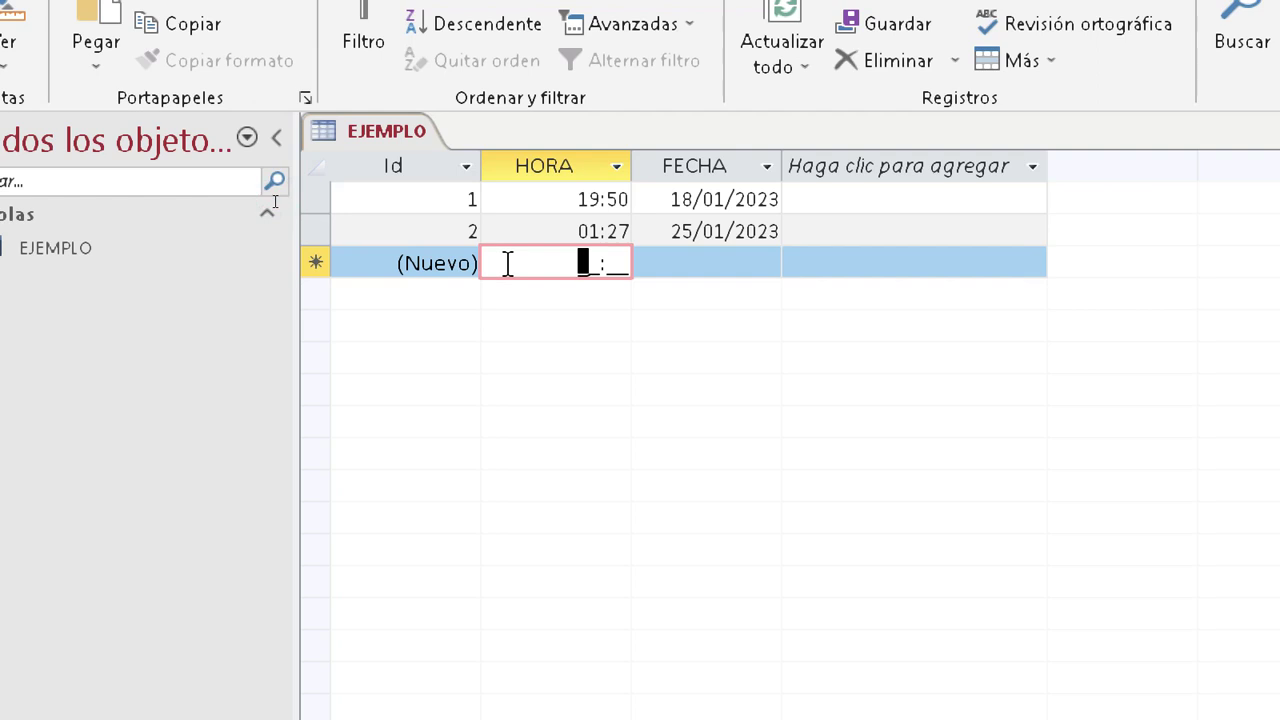
left_click(697, 268)
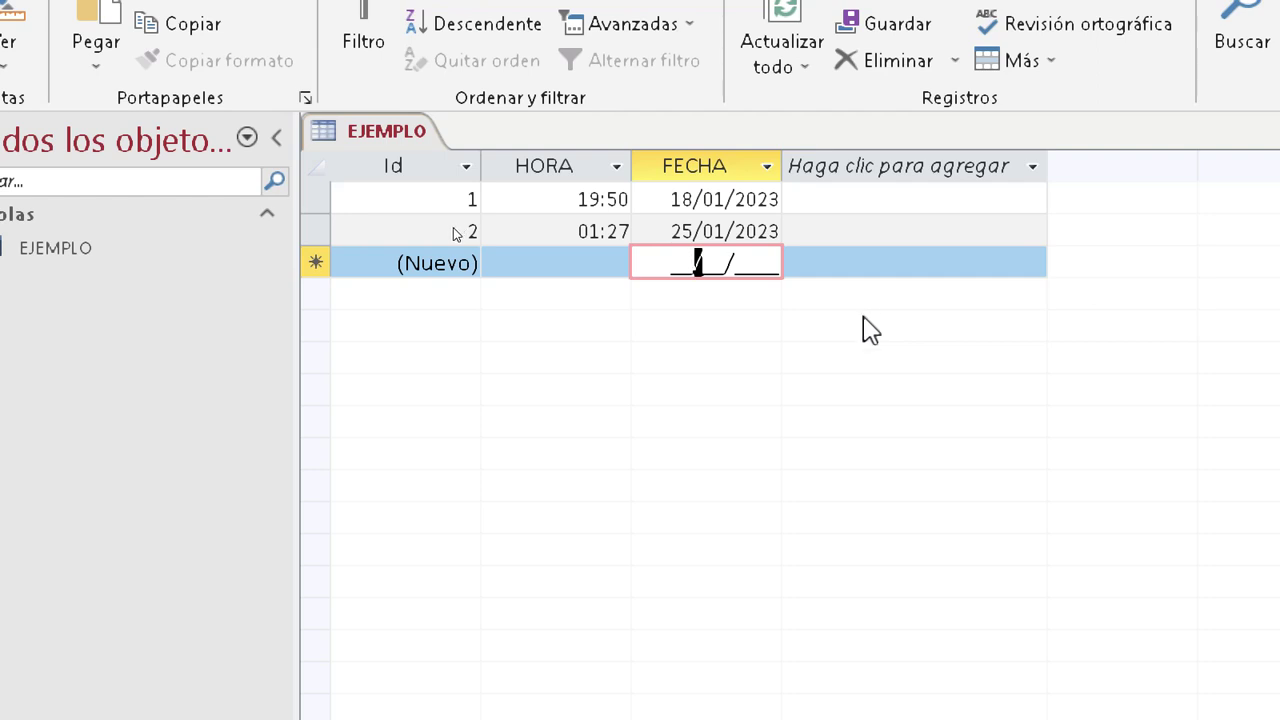
type("15")
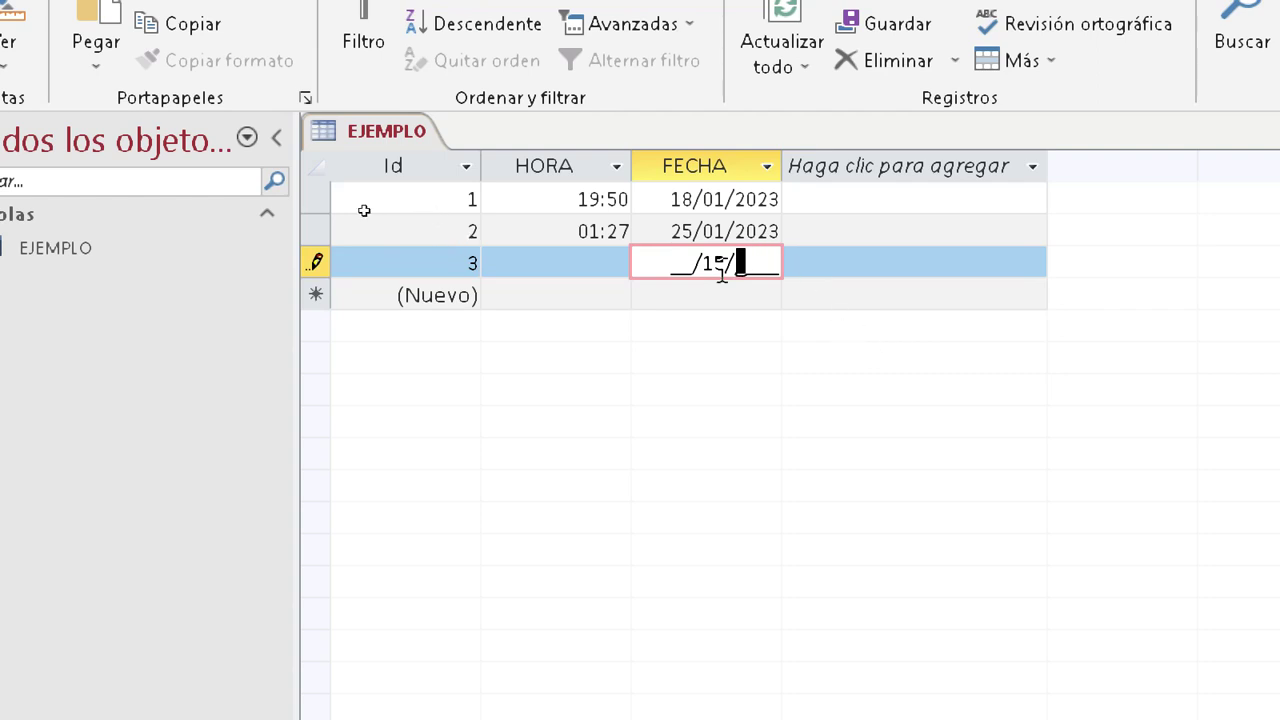
left_click(675, 263)
type("15")
key("BackSpace")
type("0")
left_click(762, 264)
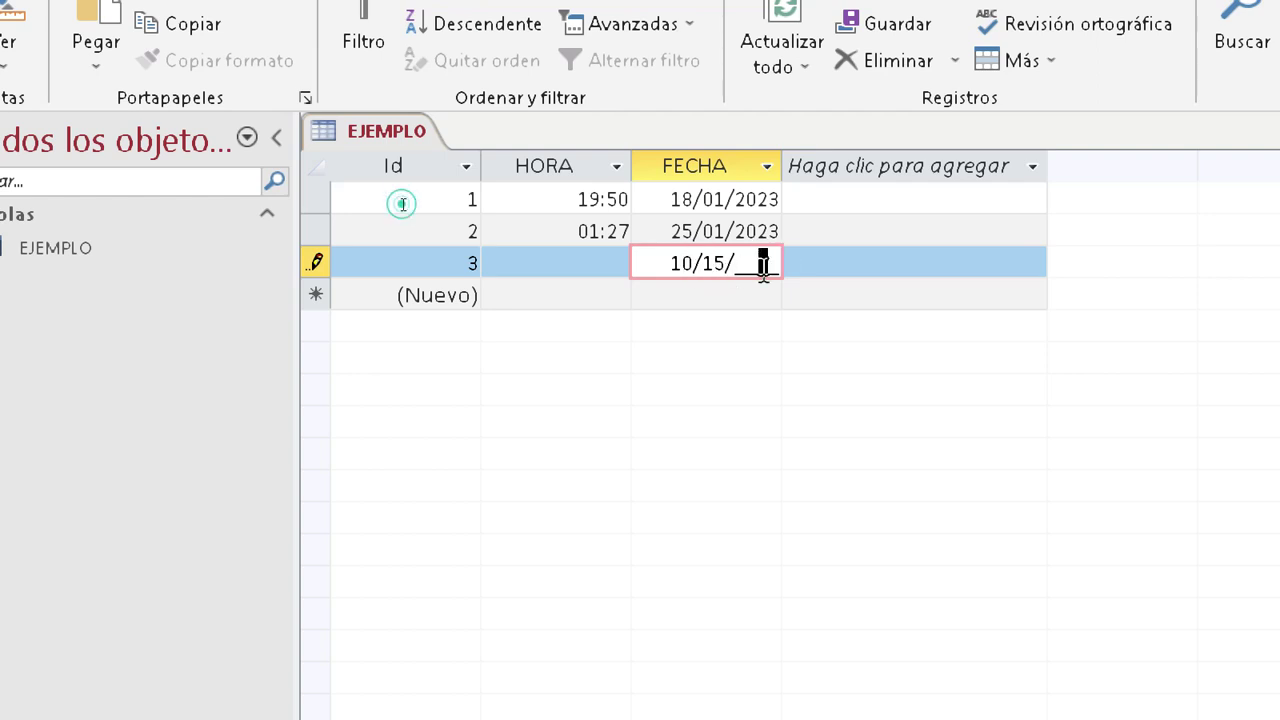
type("20")
key("BackSpace")
key("BackSpace")
key("BackSpace")
left_click(740, 266)
type("201")
key("BackSpace")
type("23")
key("Return")
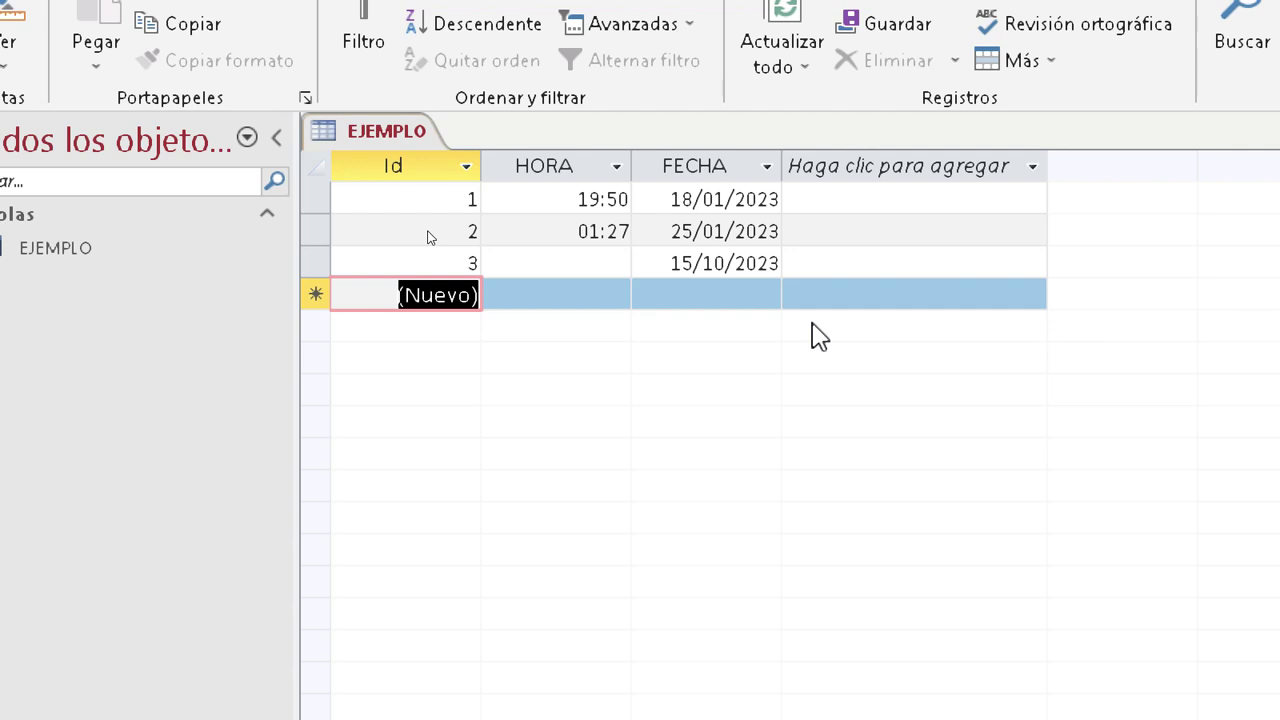
- Enter 03:20 as the HORA value of the third record
left_click(512, 265)
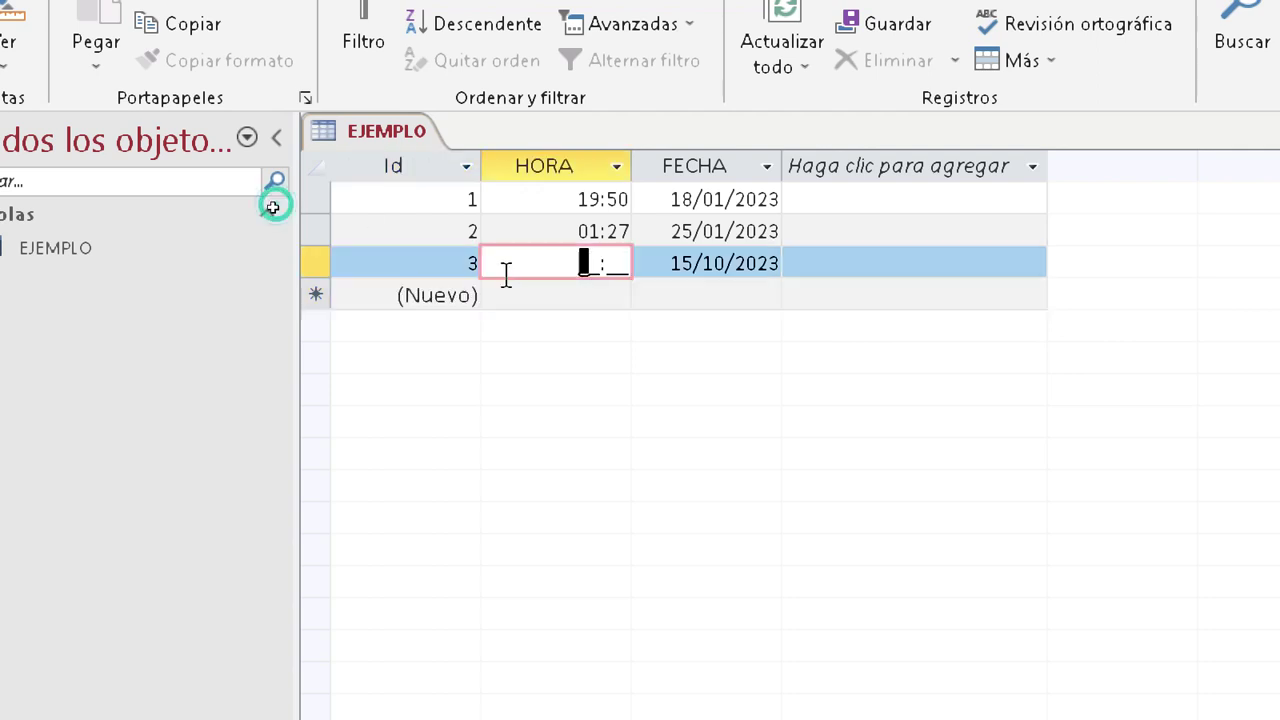
type("0")
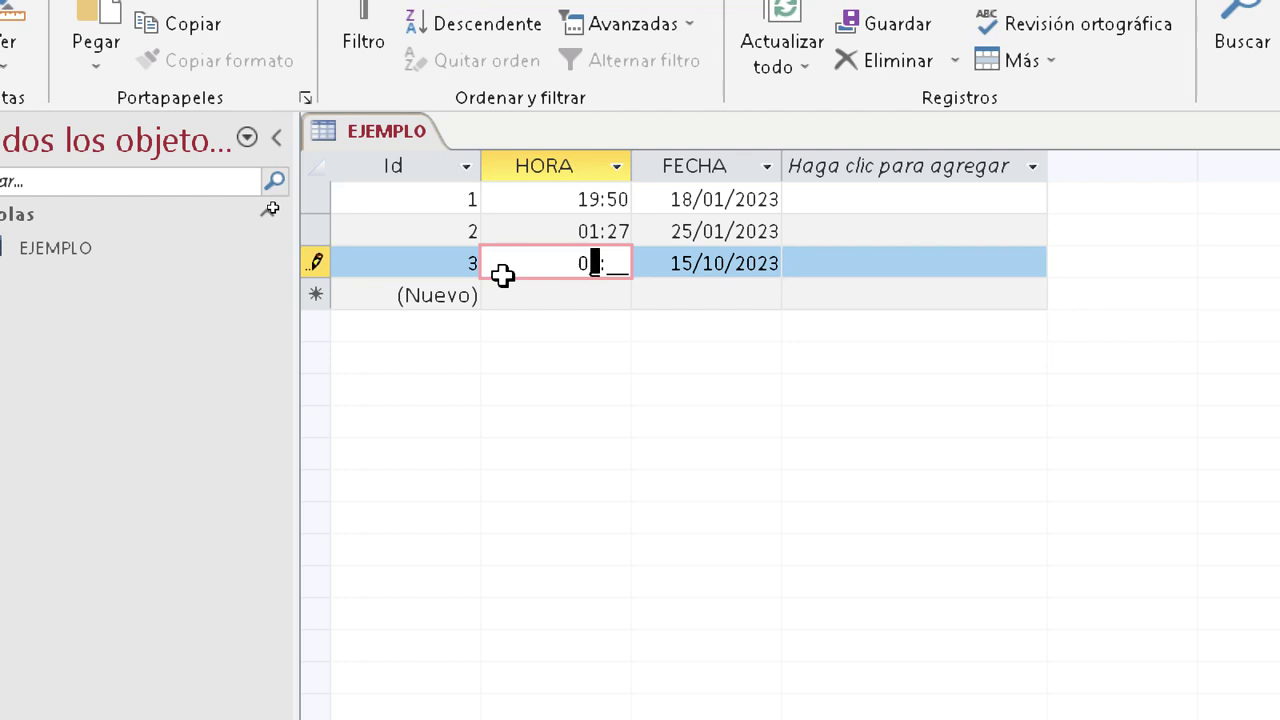
type("3:20")
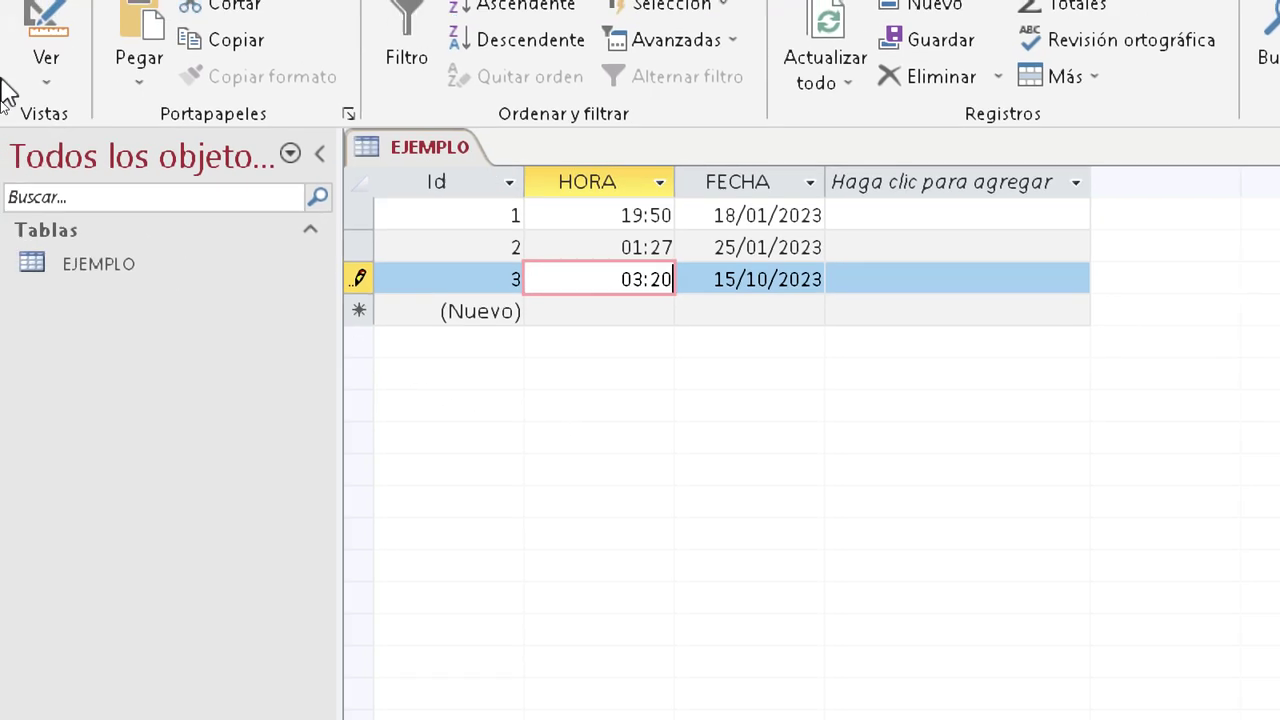
- Switch the EJEMPLO table to Design view and add a new field named SUCURSAL below FECHA
left_click(44, 60)
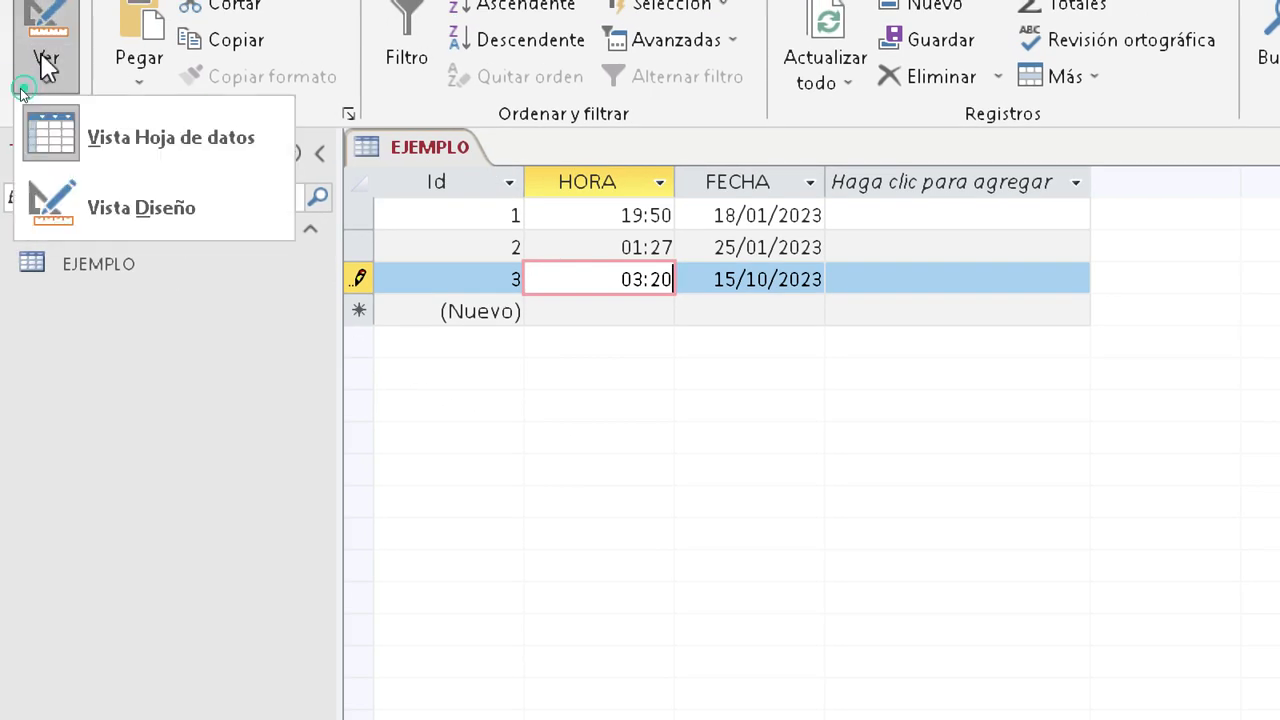
left_click(171, 229)
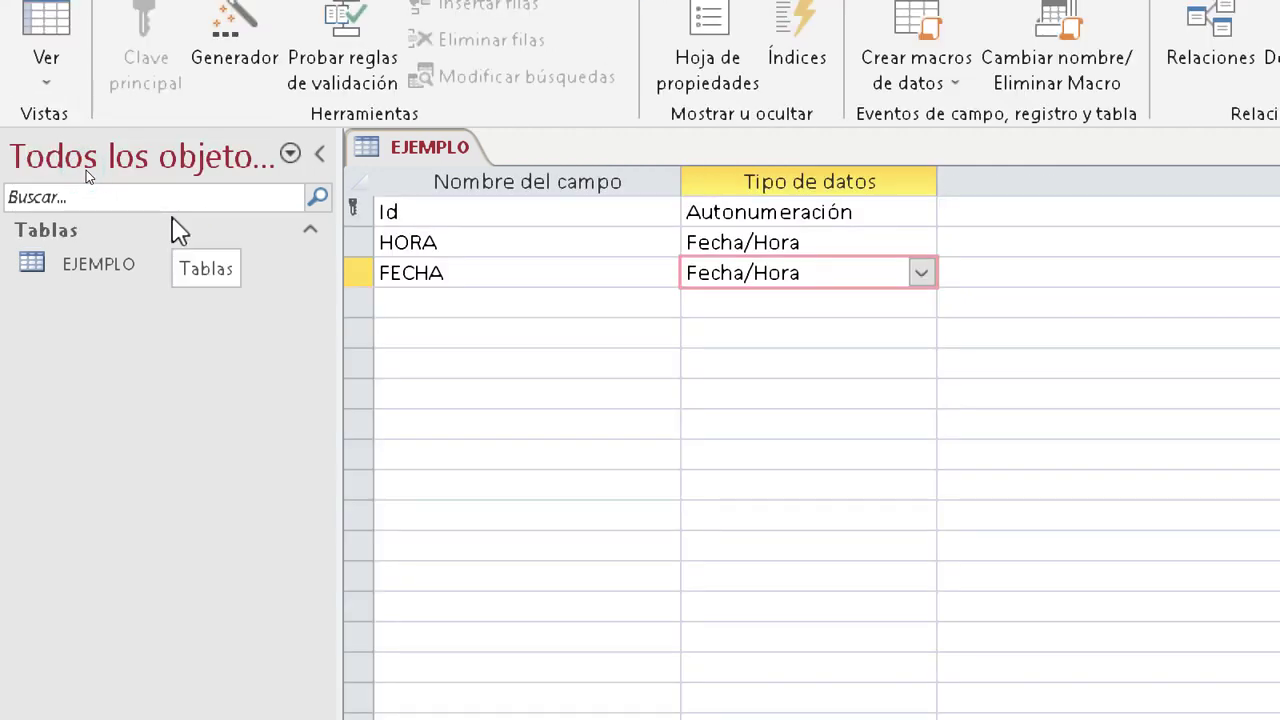
left_click(457, 300)
type("SU")
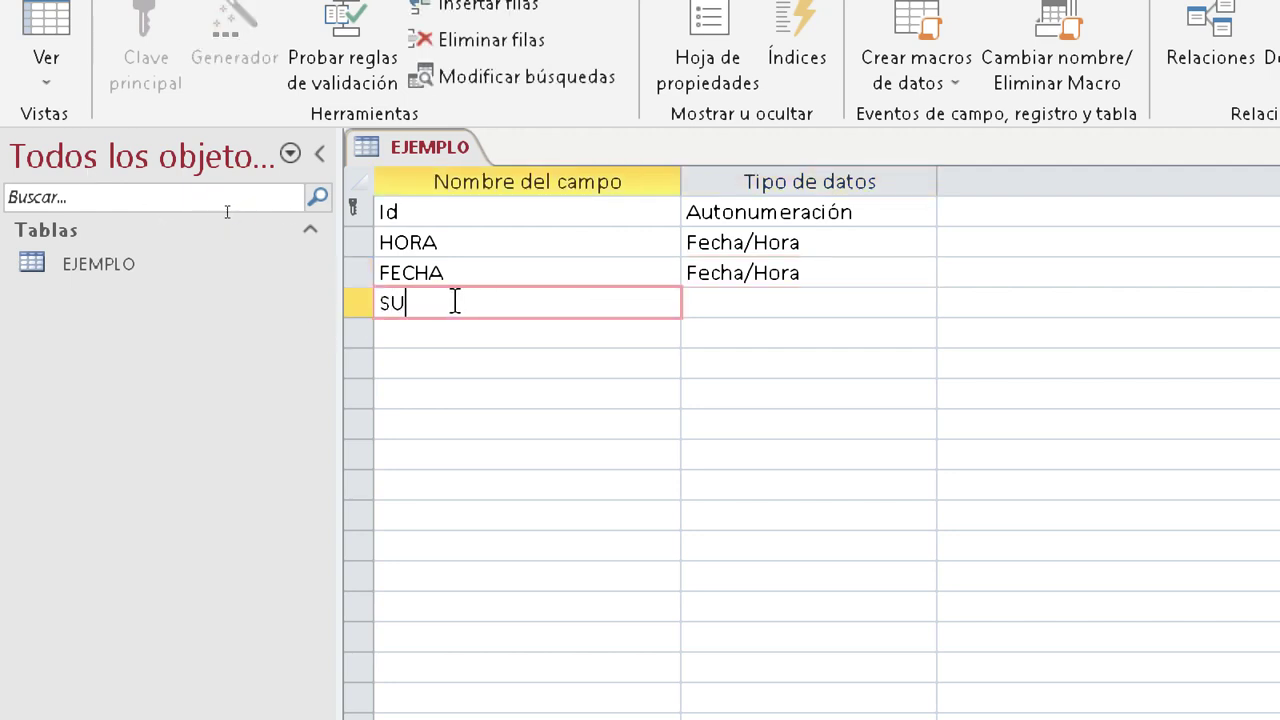
type("CURSAL")
- Start the lookup wizard (Asistente para búsquedas) as SUCURSAL's data type and choose to type the list values manually
left_click(857, 303)
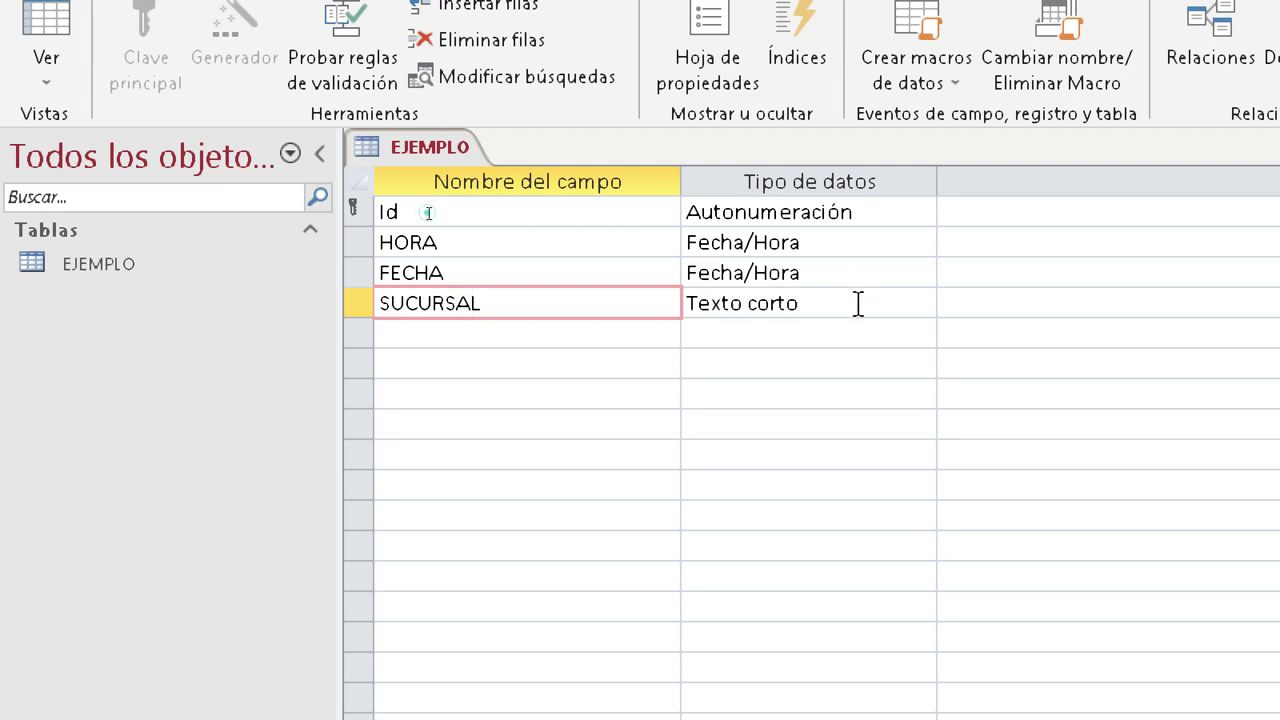
left_click(921, 303)
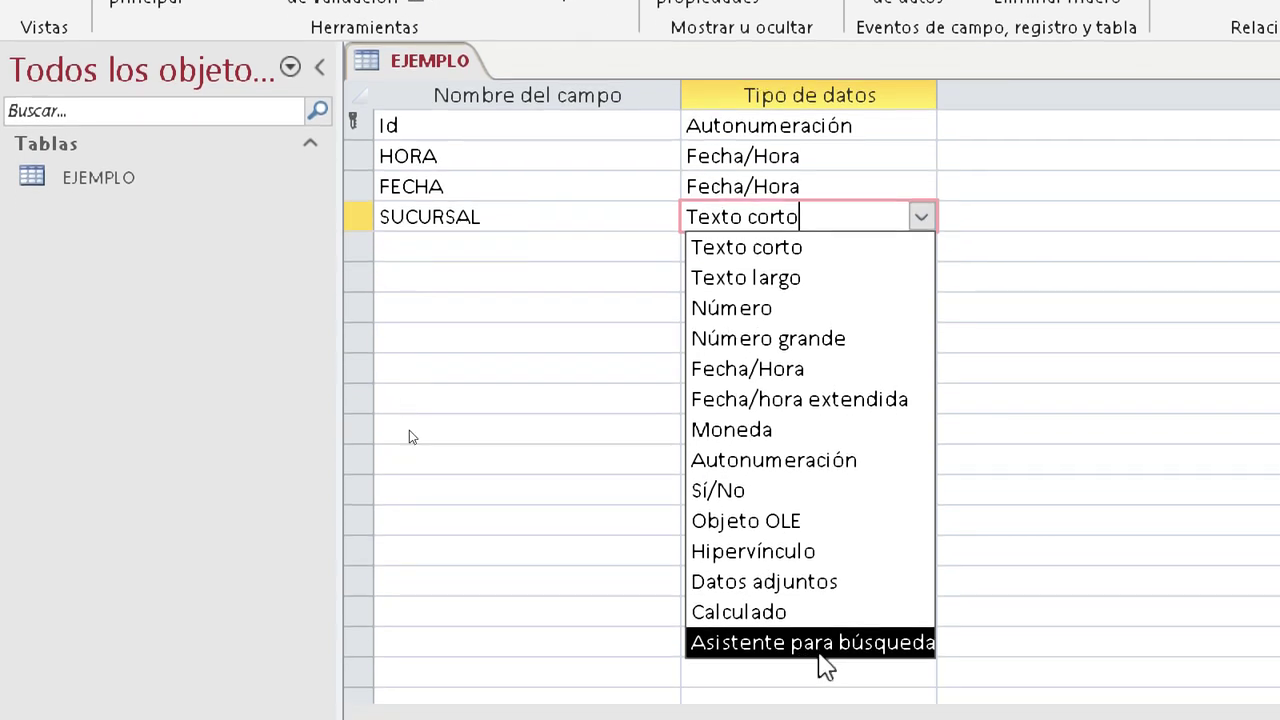
left_click(413, 423)
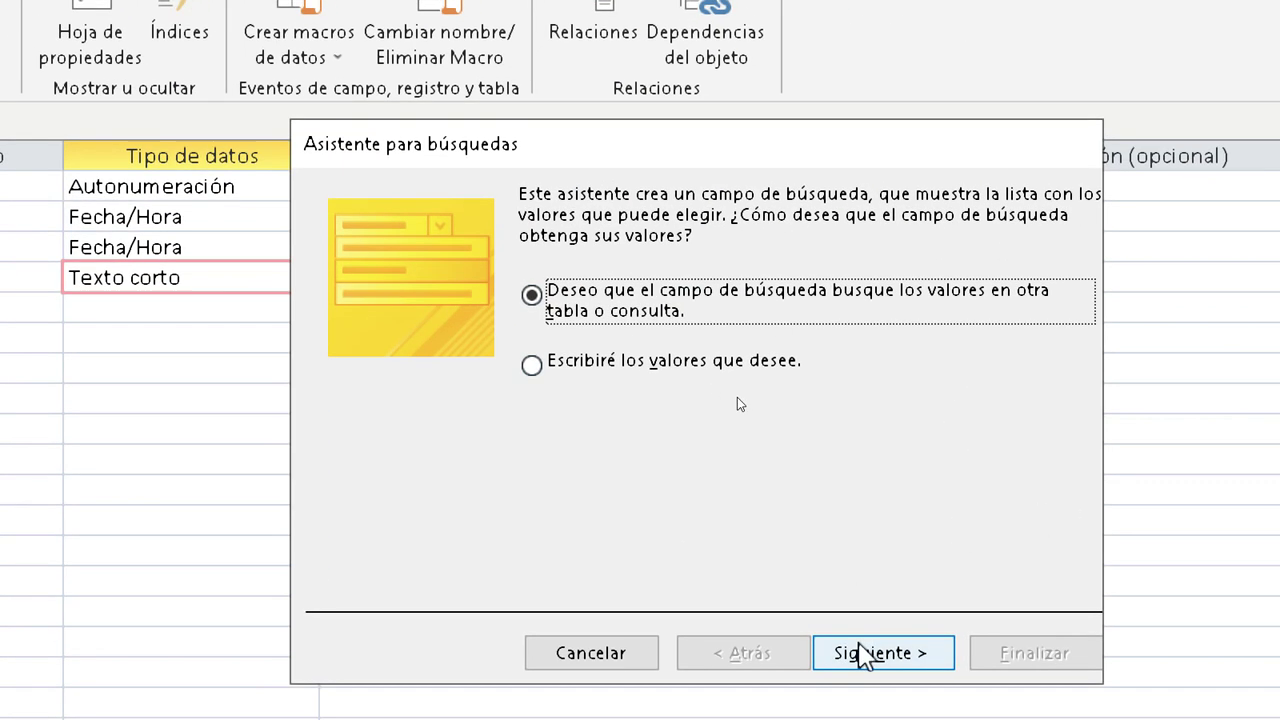
left_click(858, 657)
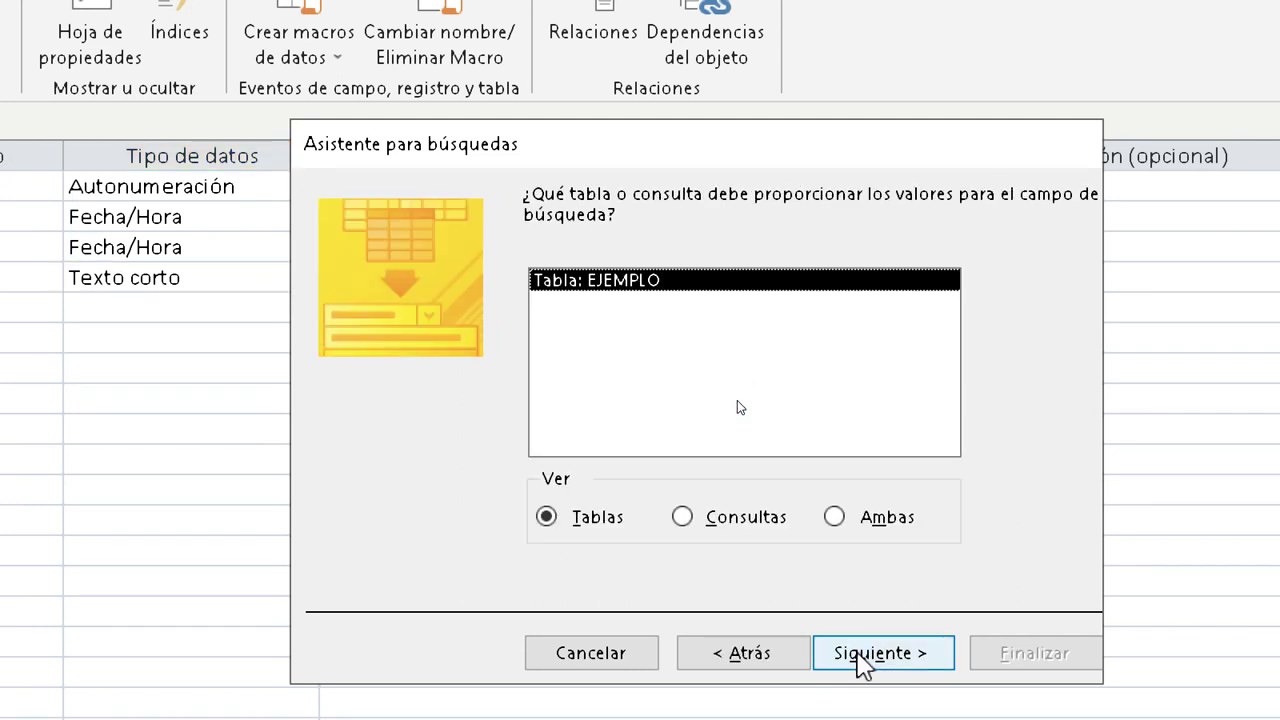
left_click(758, 664)
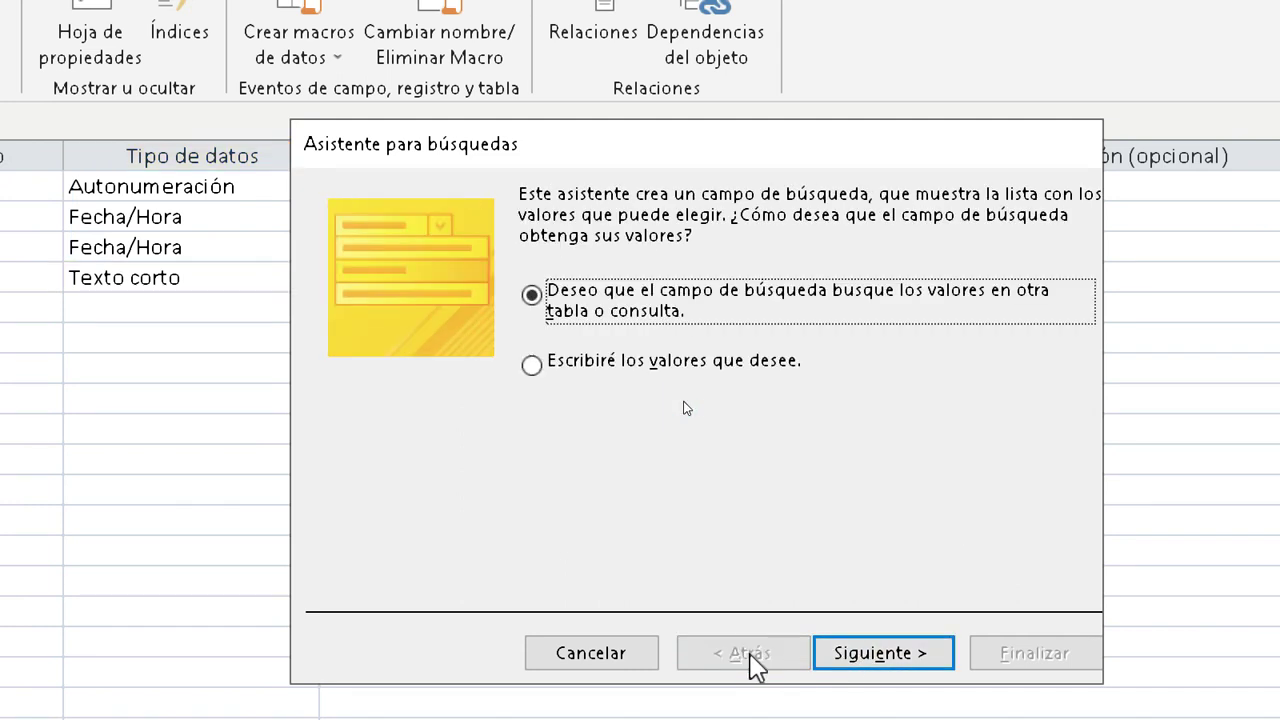
left_click(530, 370)
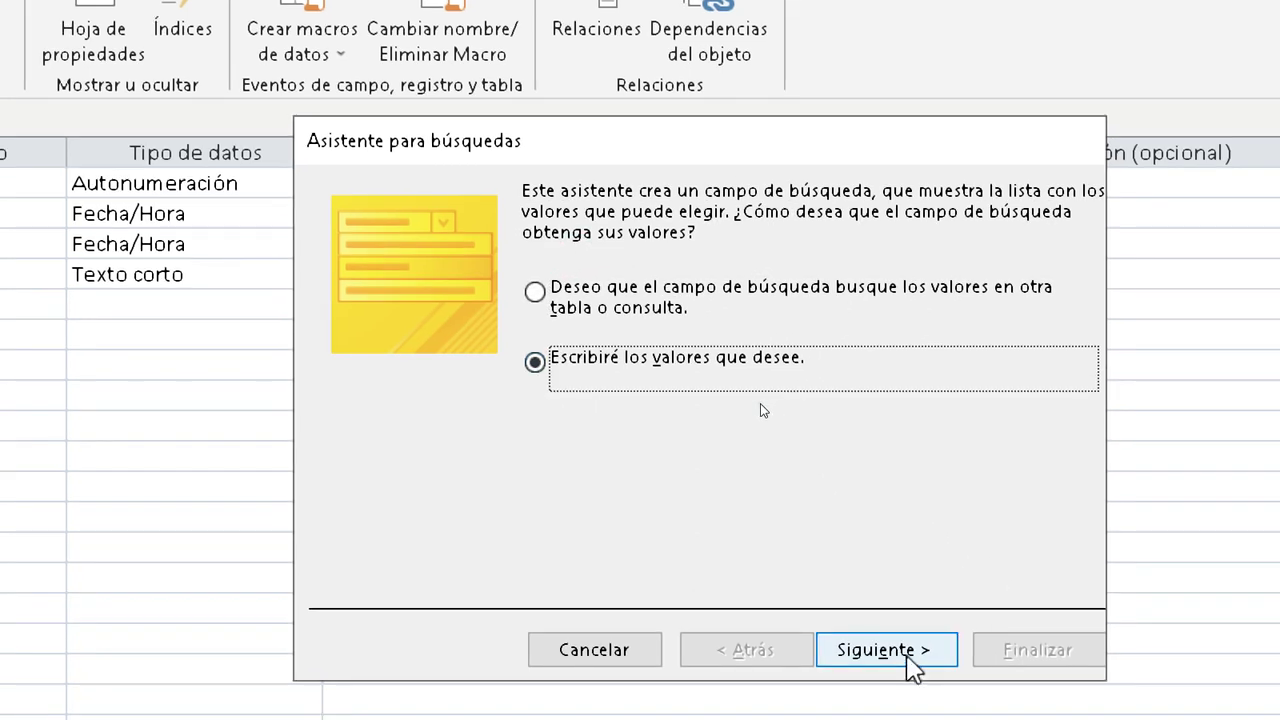
left_click(906, 659)
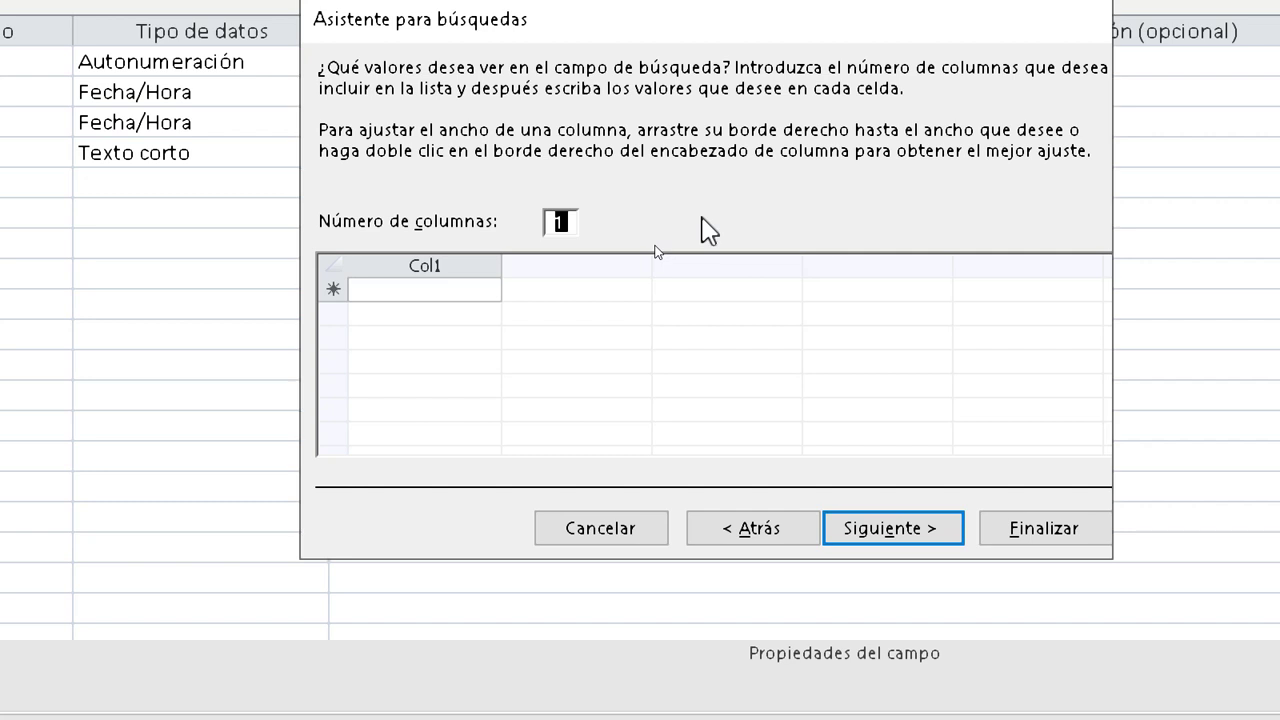
- Enter SJM, SMP and VES as the values of the single lookup column and finish the wizard
left_click(412, 290)
type("SJM")
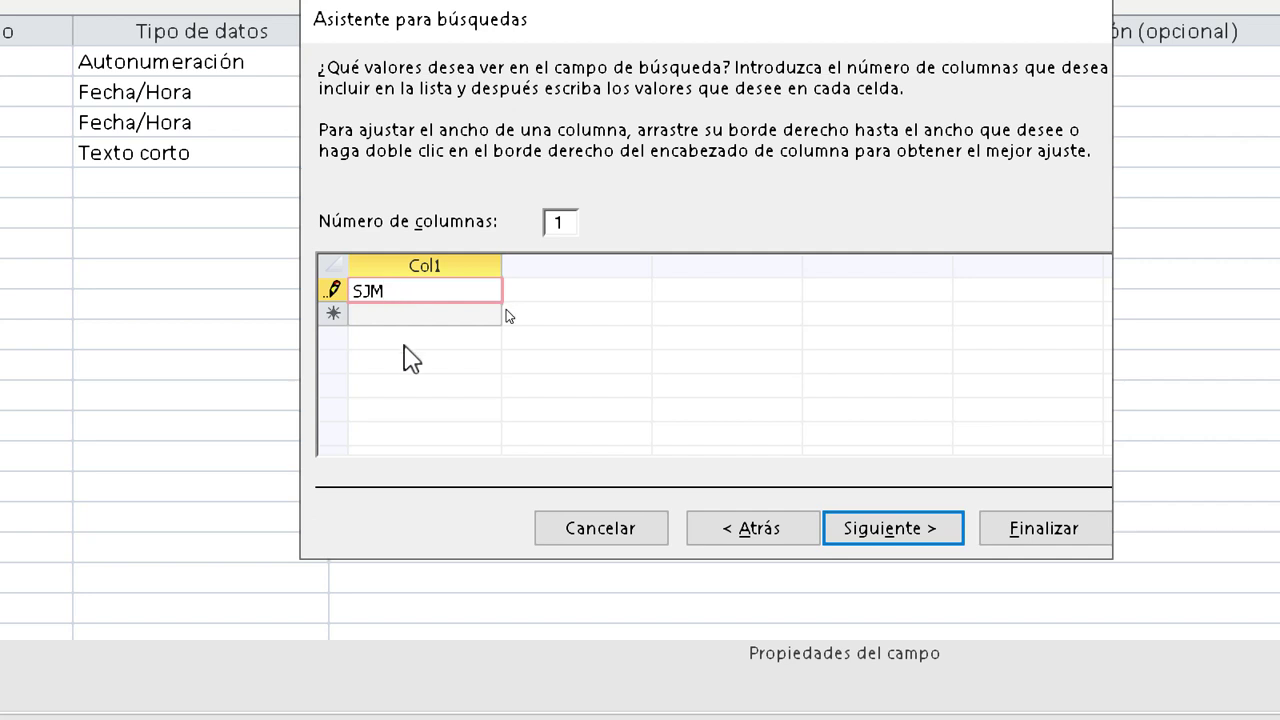
left_click(405, 313)
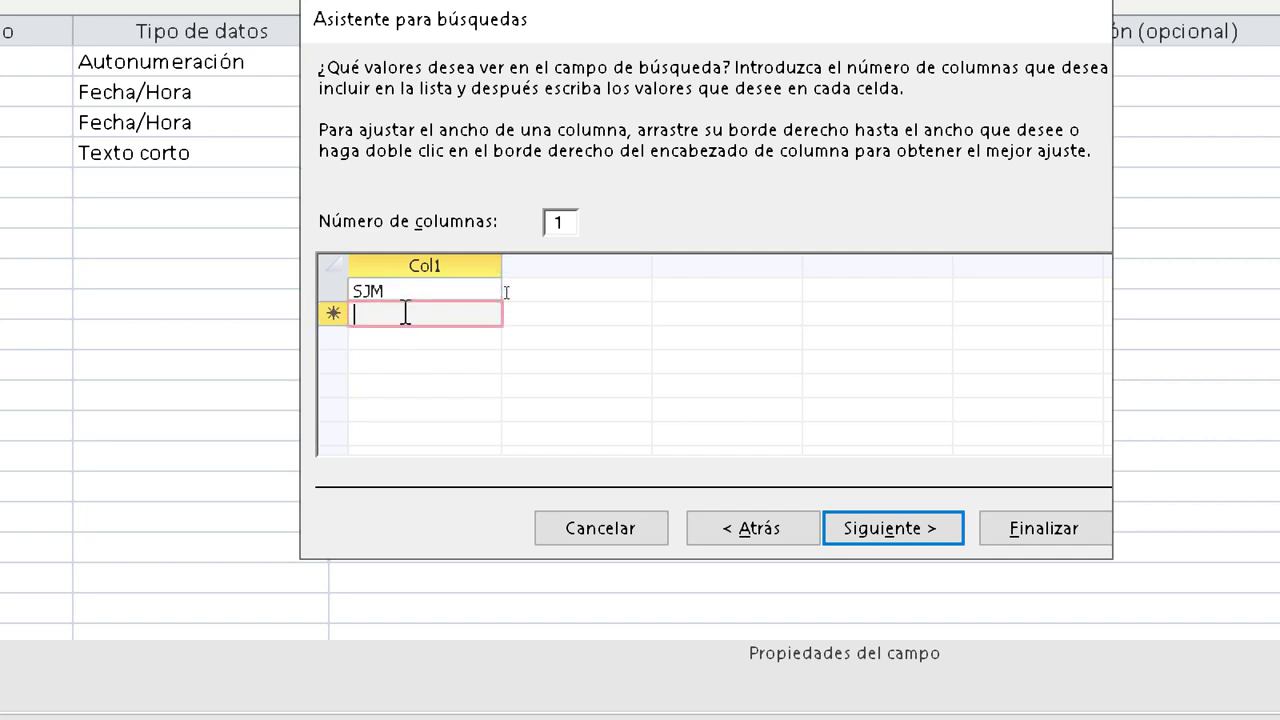
type("SMP")
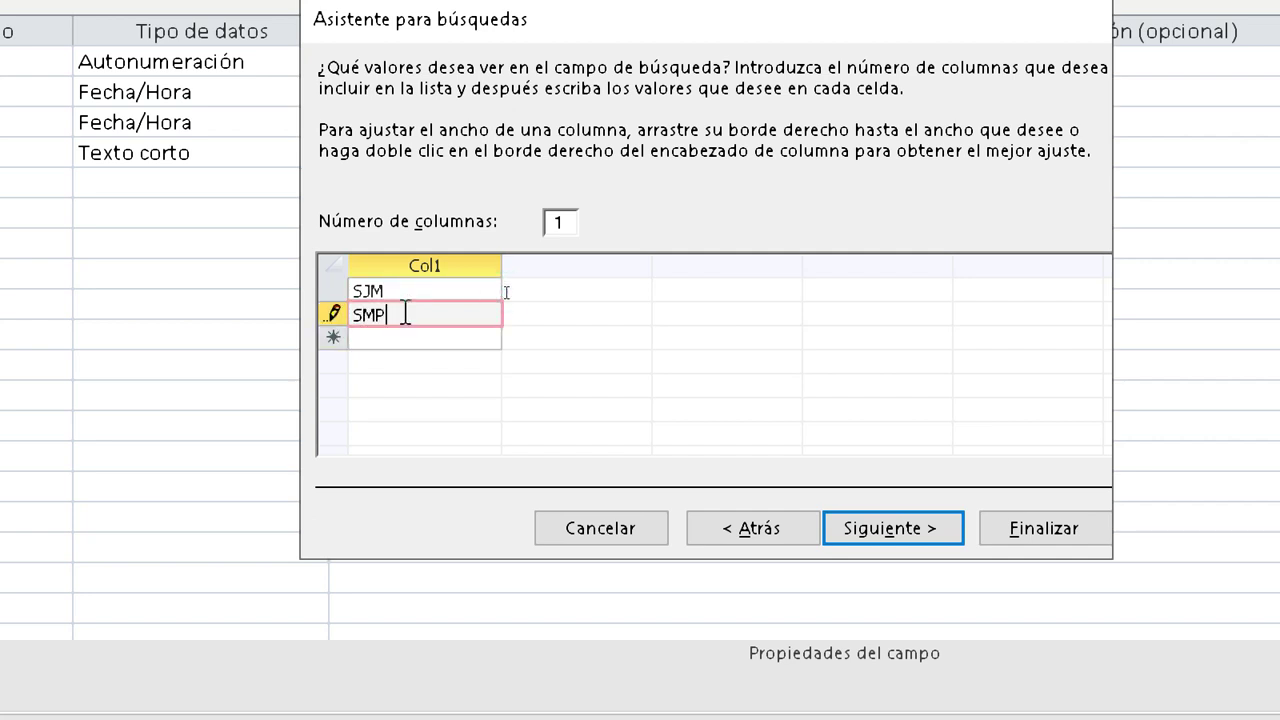
left_click(388, 341)
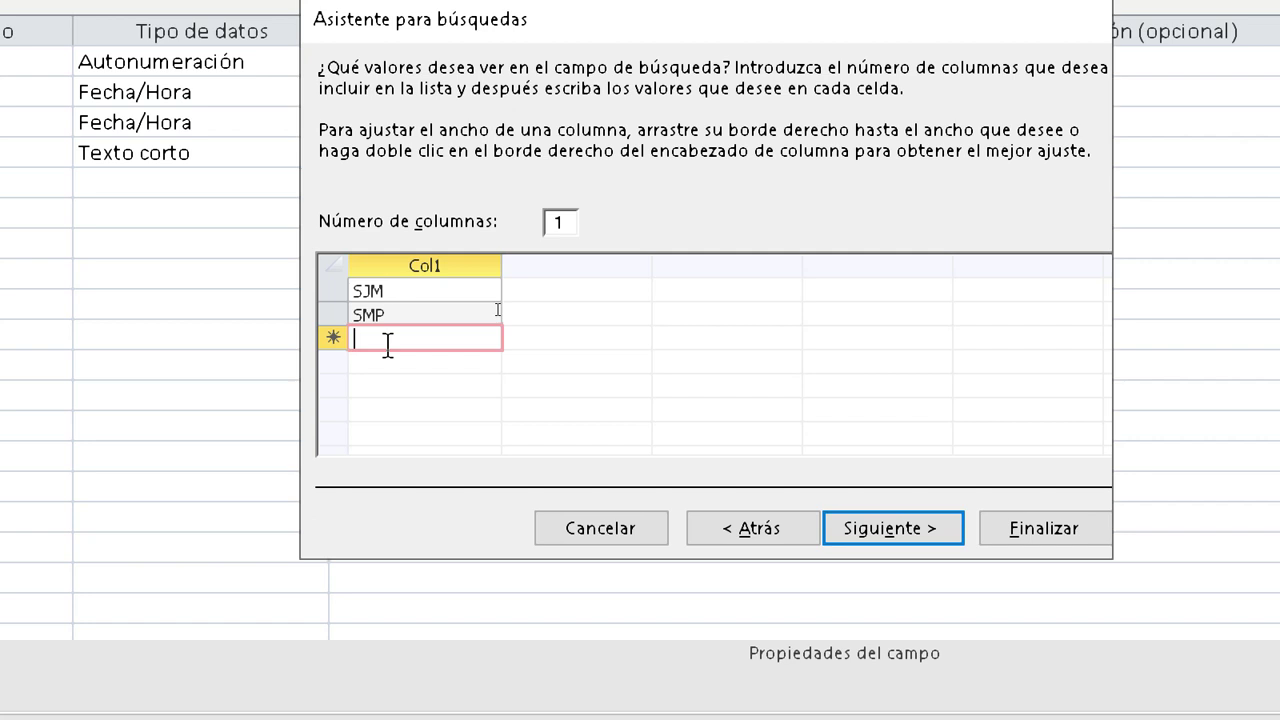
type("VES")
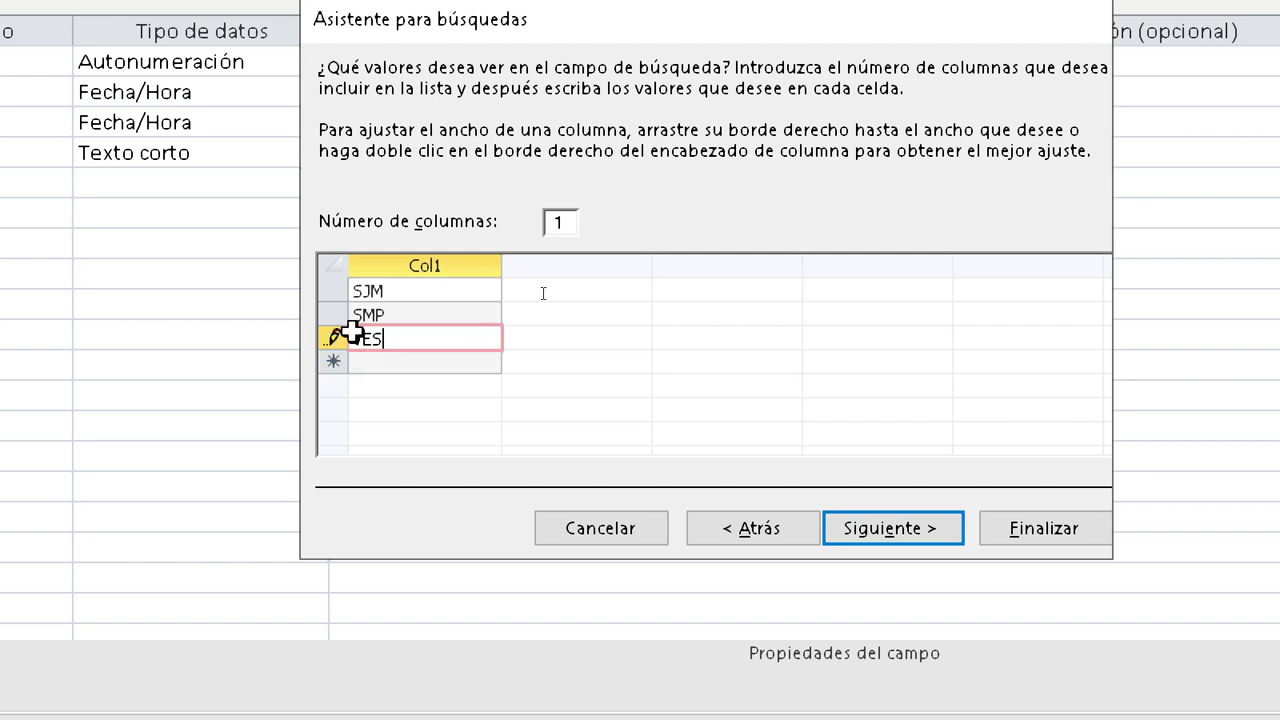
left_click(1071, 549)
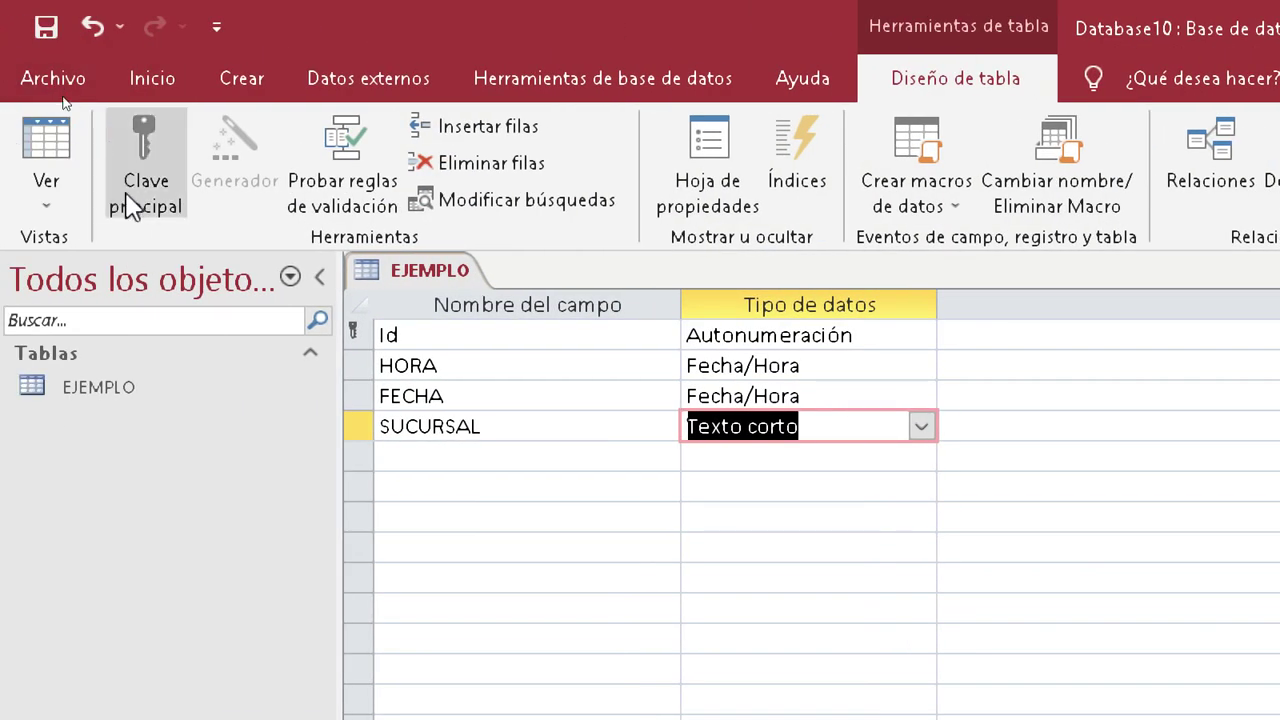
- Return the table to Datasheet view, saving the design changes
left_click(46, 188)
left_click(170, 265)
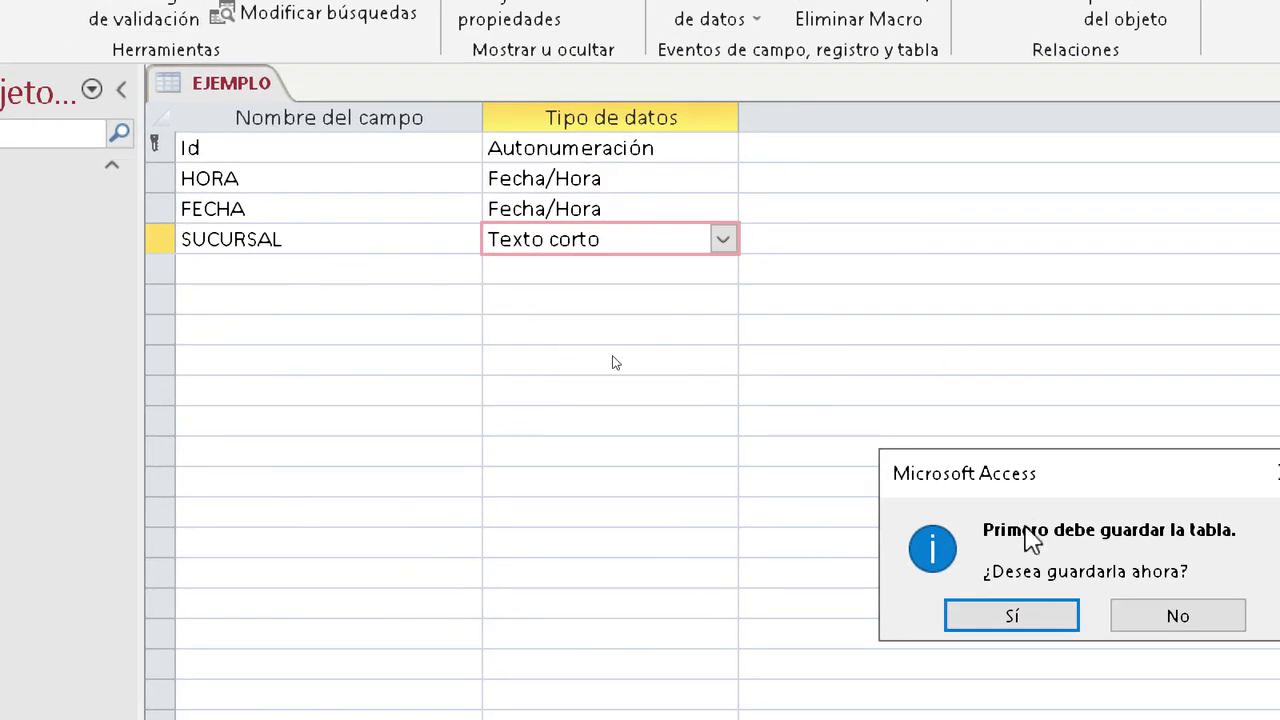
left_click(1049, 611)
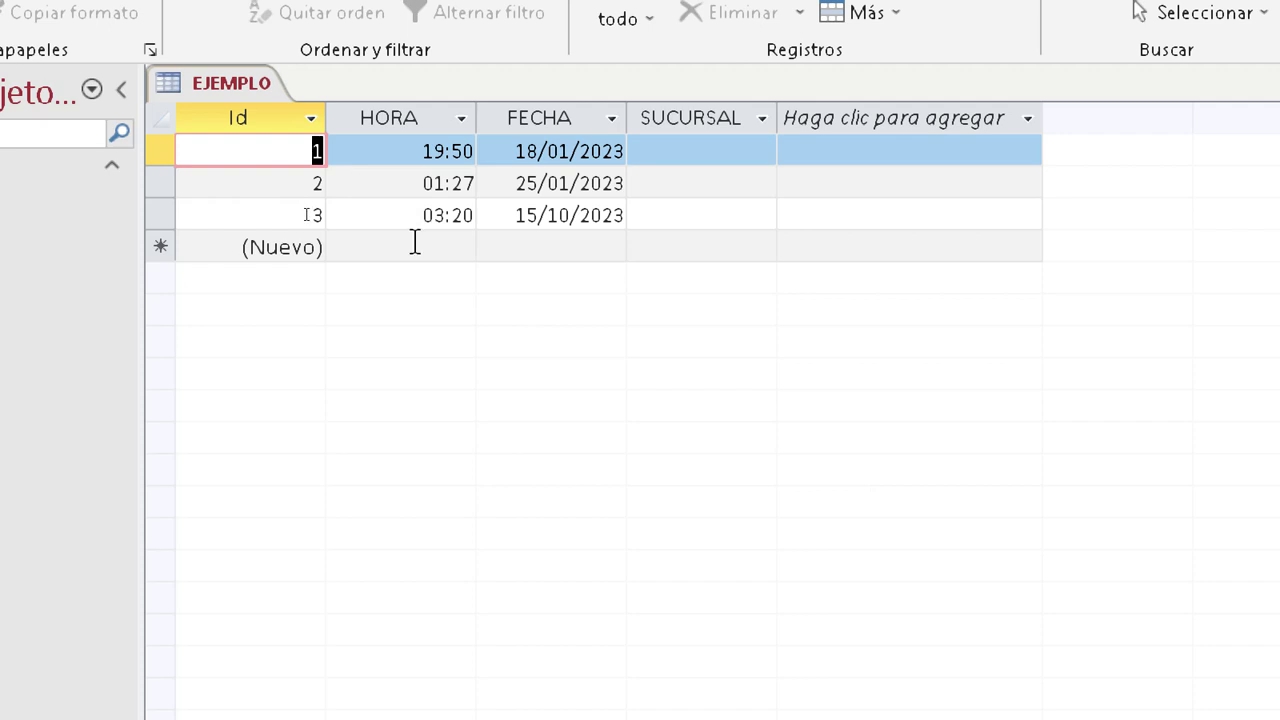
- Choose SUCURSAL values from the lookup list: SMP for record 1, VES for record 2 and SJM for record 3
left_click(693, 160)
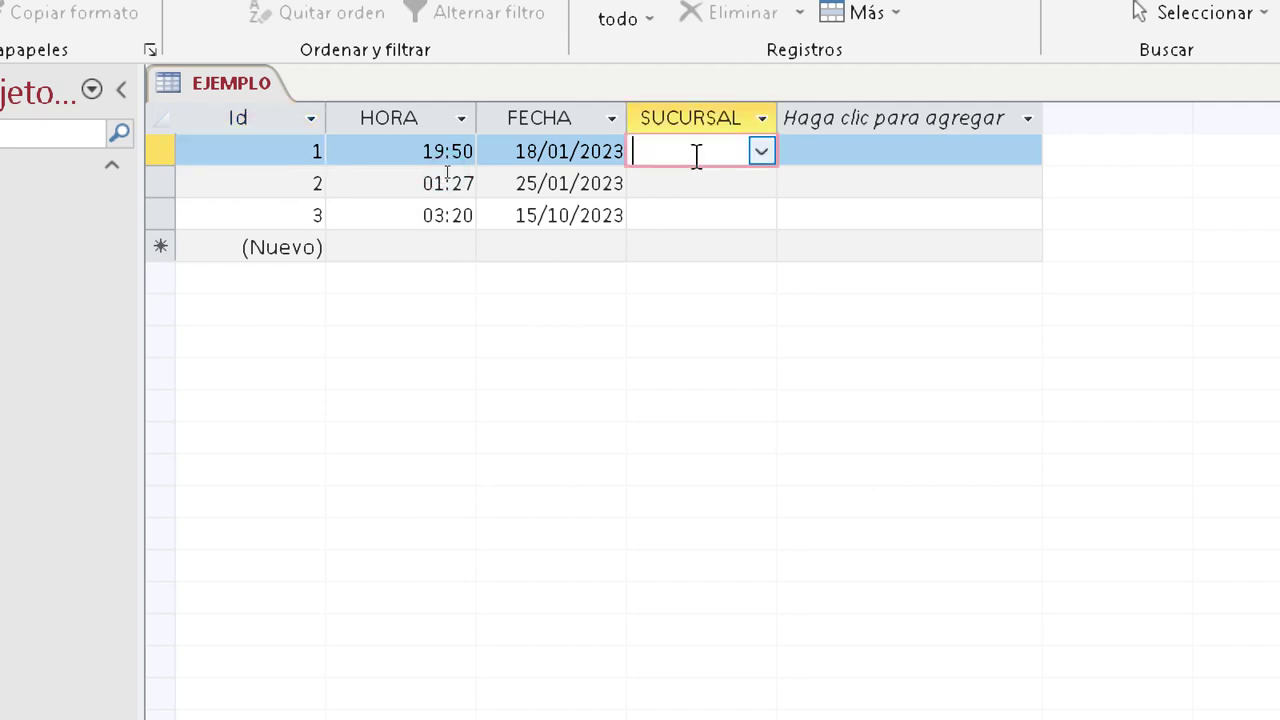
left_click(766, 158)
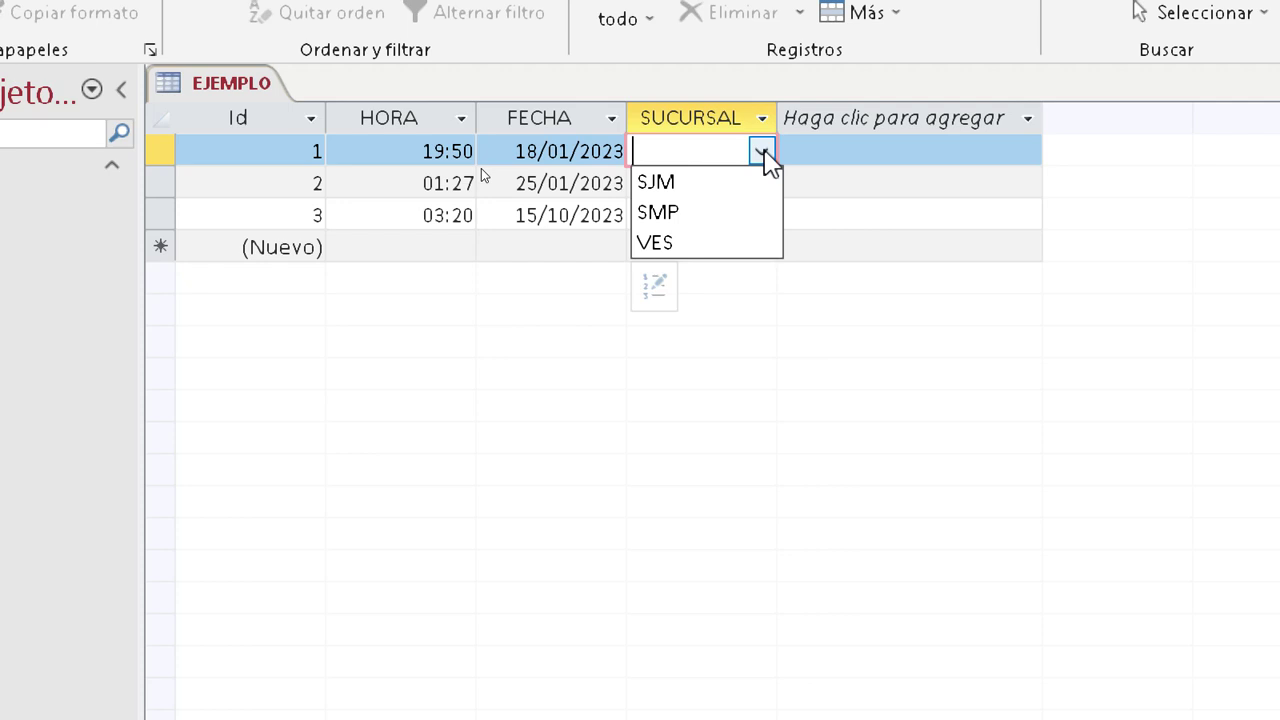
left_click(737, 212)
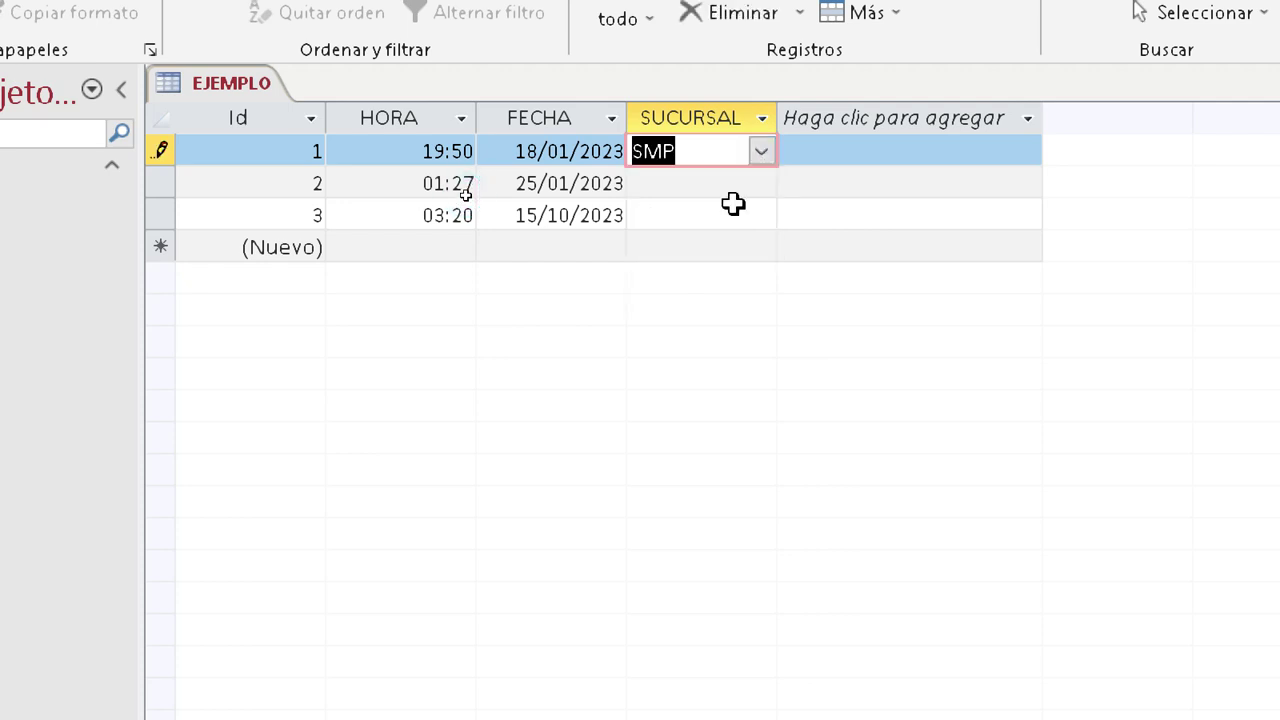
left_click(725, 183)
left_click(761, 183)
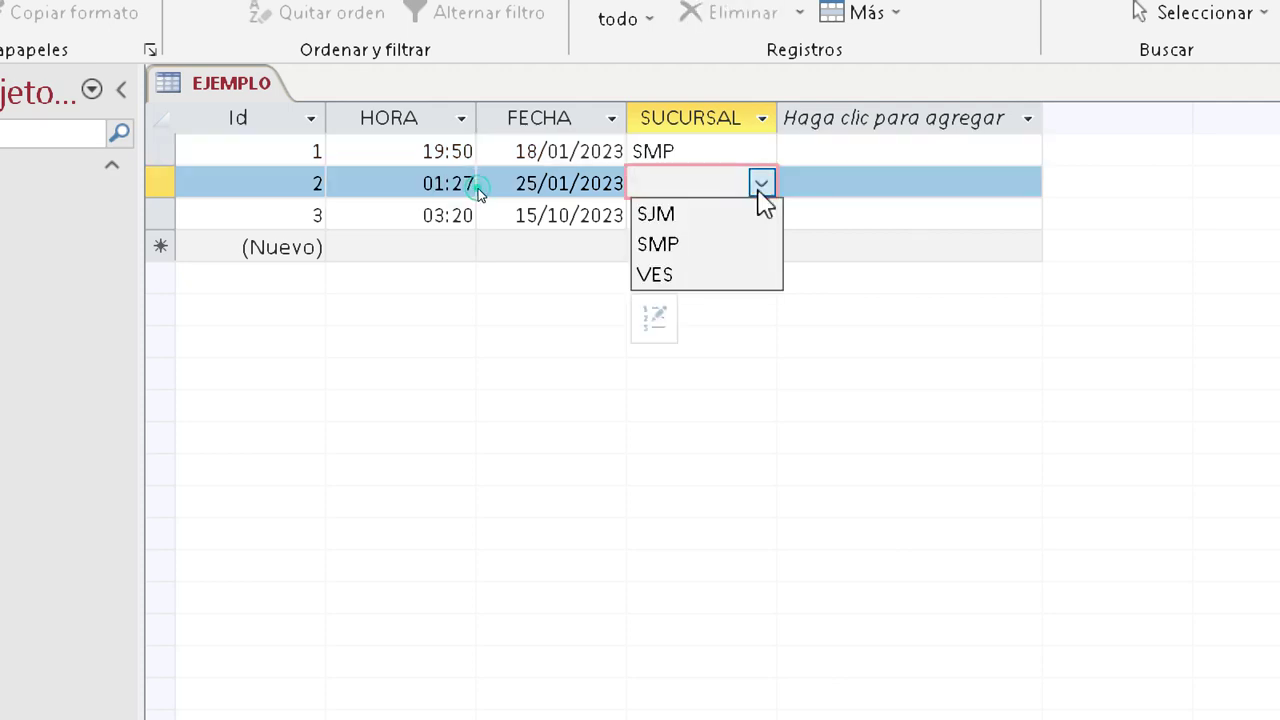
left_click(697, 275)
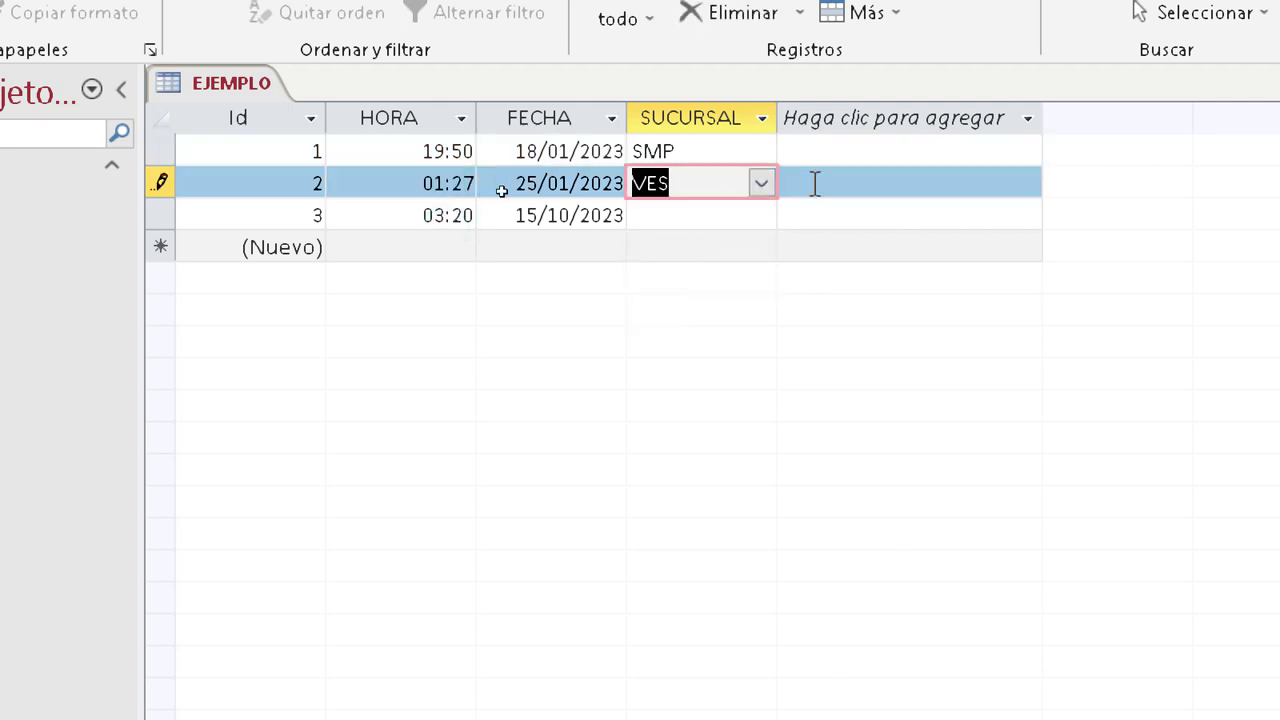
left_click(720, 216)
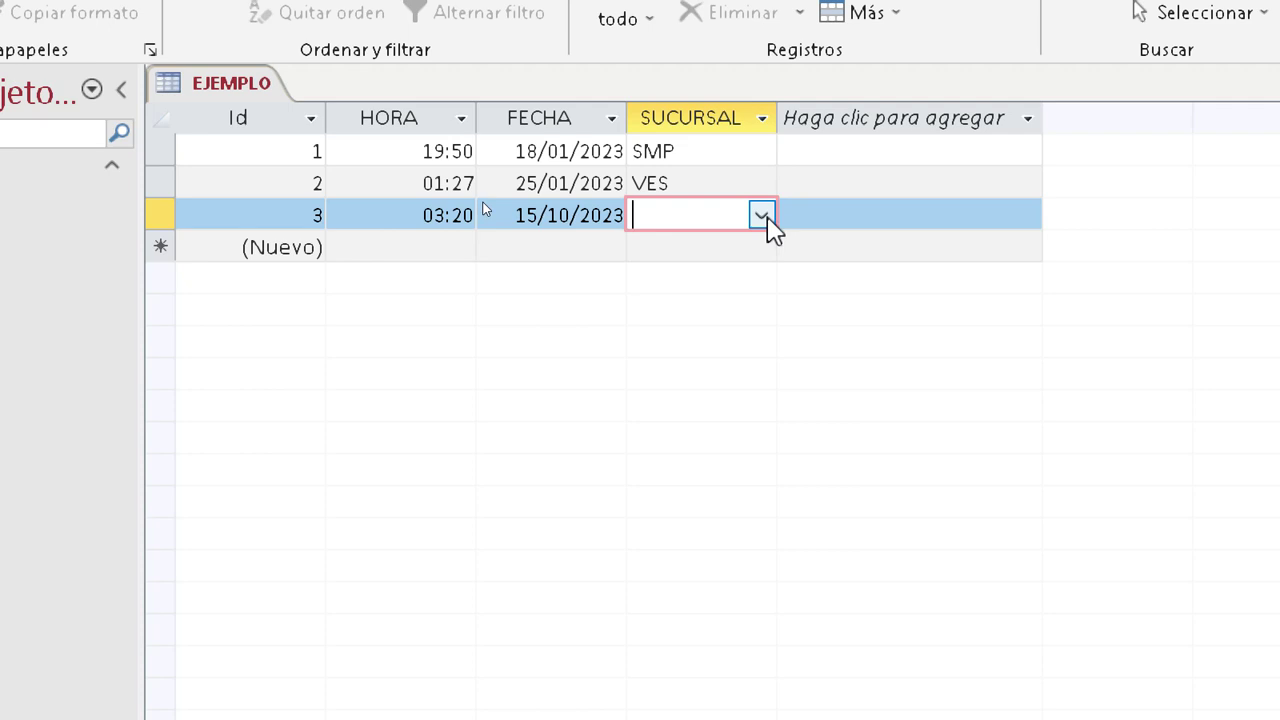
left_click(762, 216)
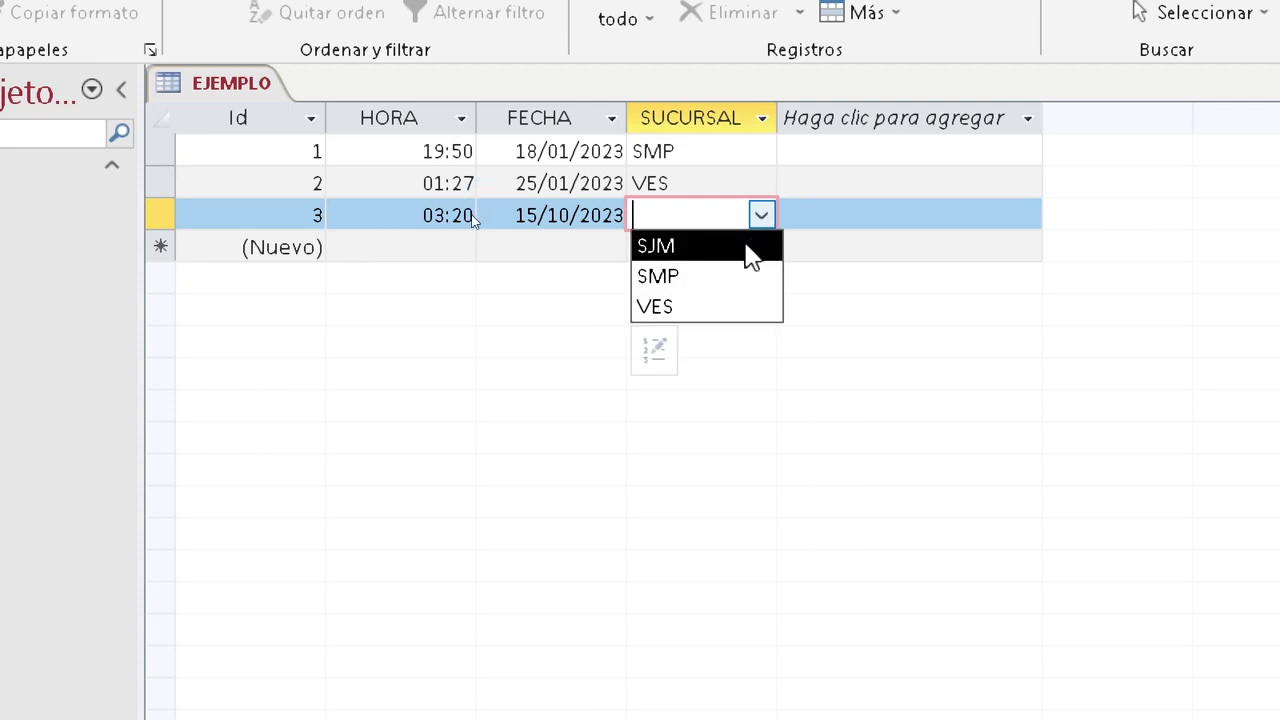
left_click(750, 247)
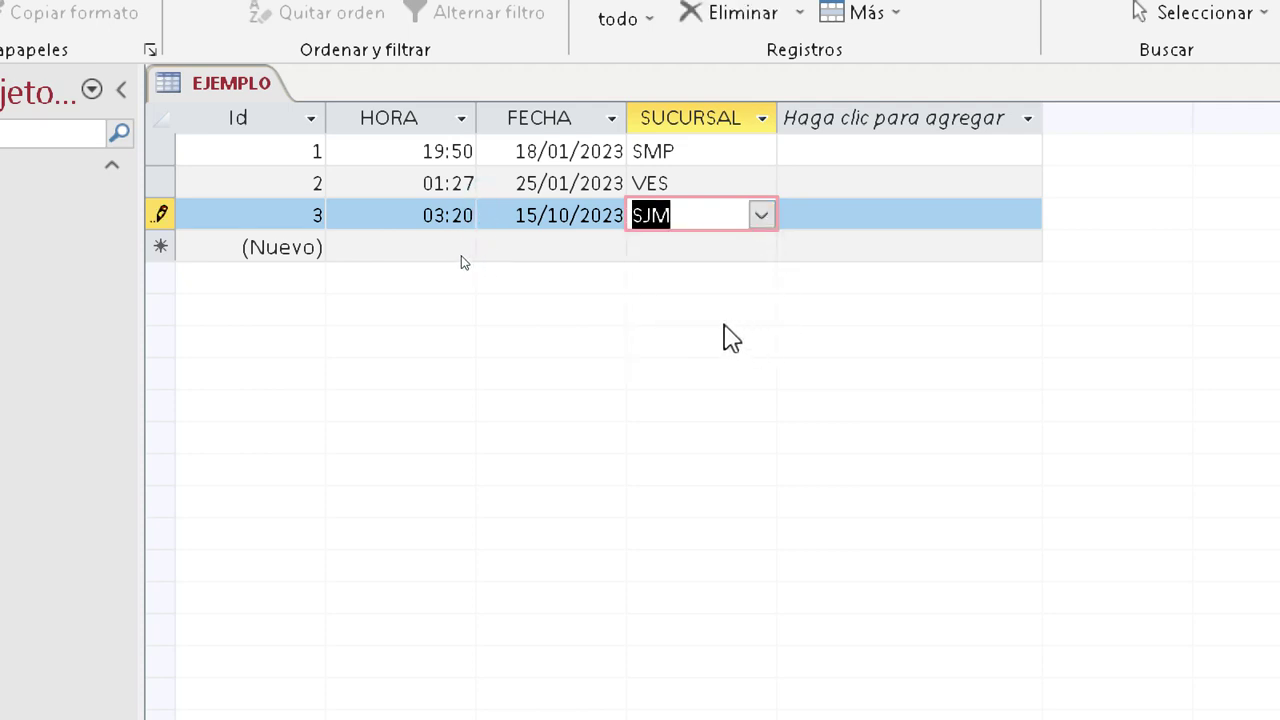
key("Tab")
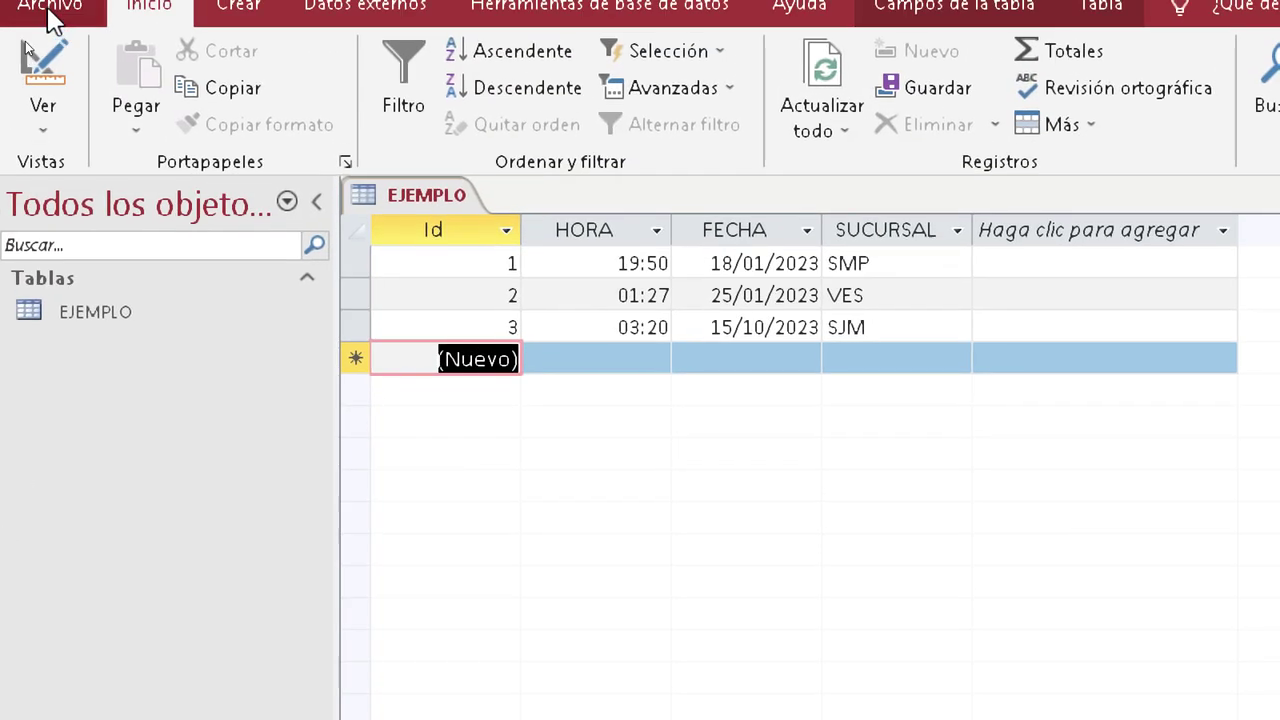
- Reopen the table in Design view and add a field named ESTADO_CIVIL below SUCURSAL
left_click(43, 30)
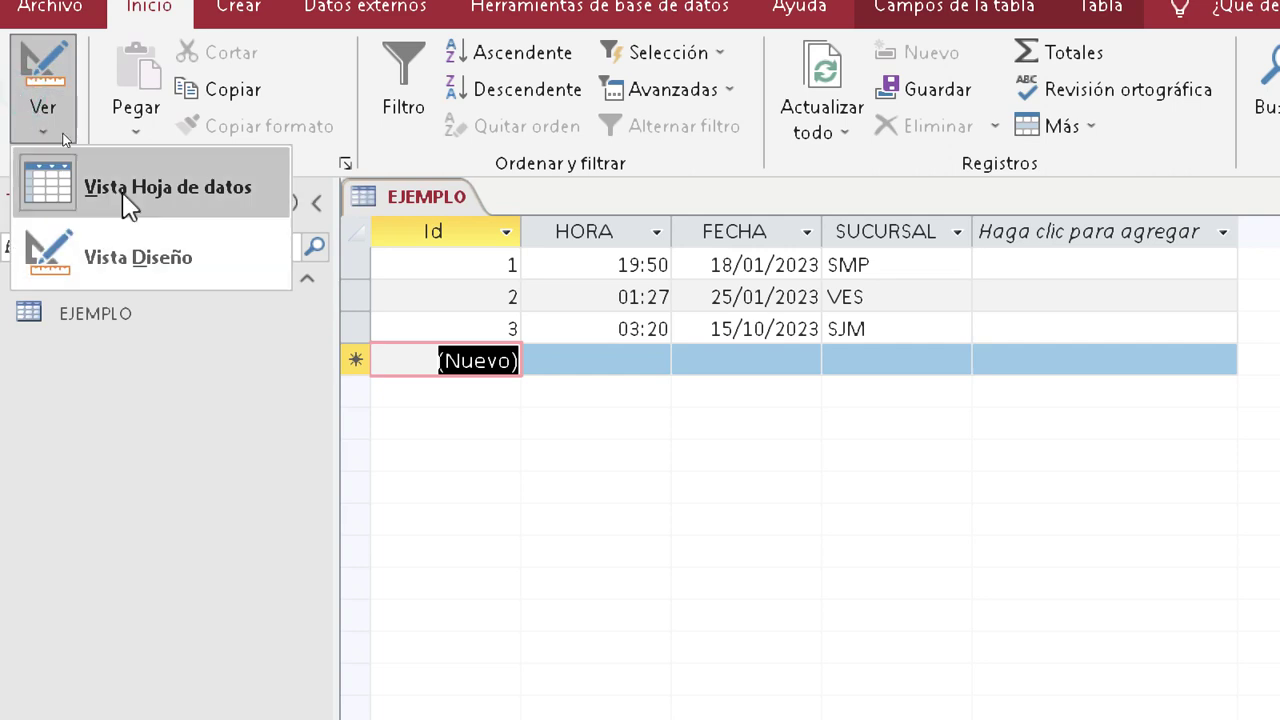
left_click(137, 259)
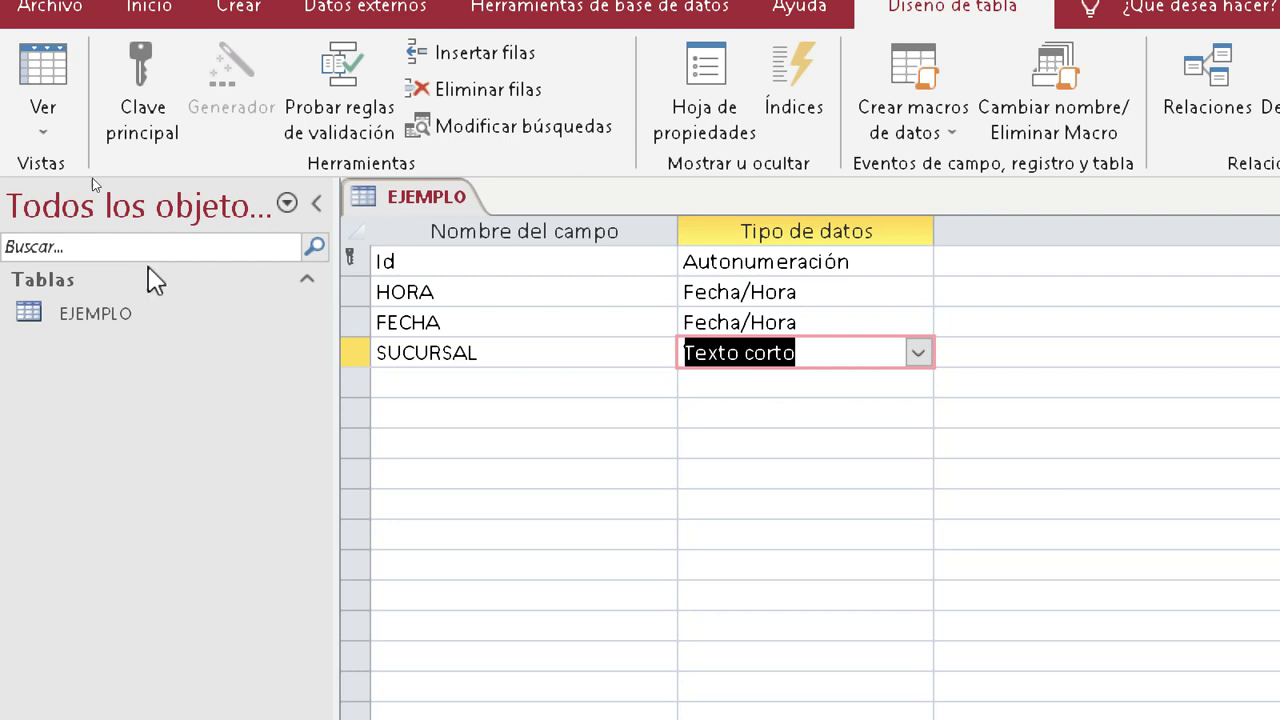
left_click(428, 387)
type("ESTADO ")
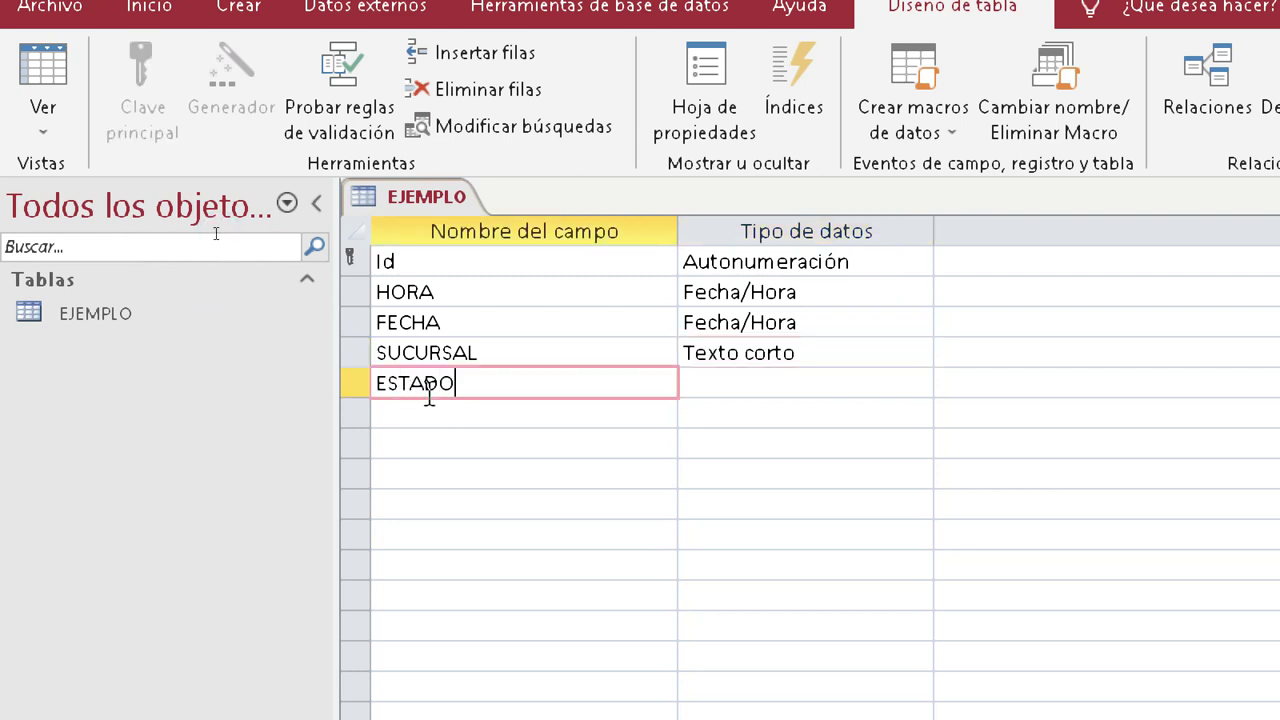
type("_CIVIL")
- Start the lookup wizard as the data type of ESTADO_CIVIL, with the option of typing in the list values
left_click(808, 410)
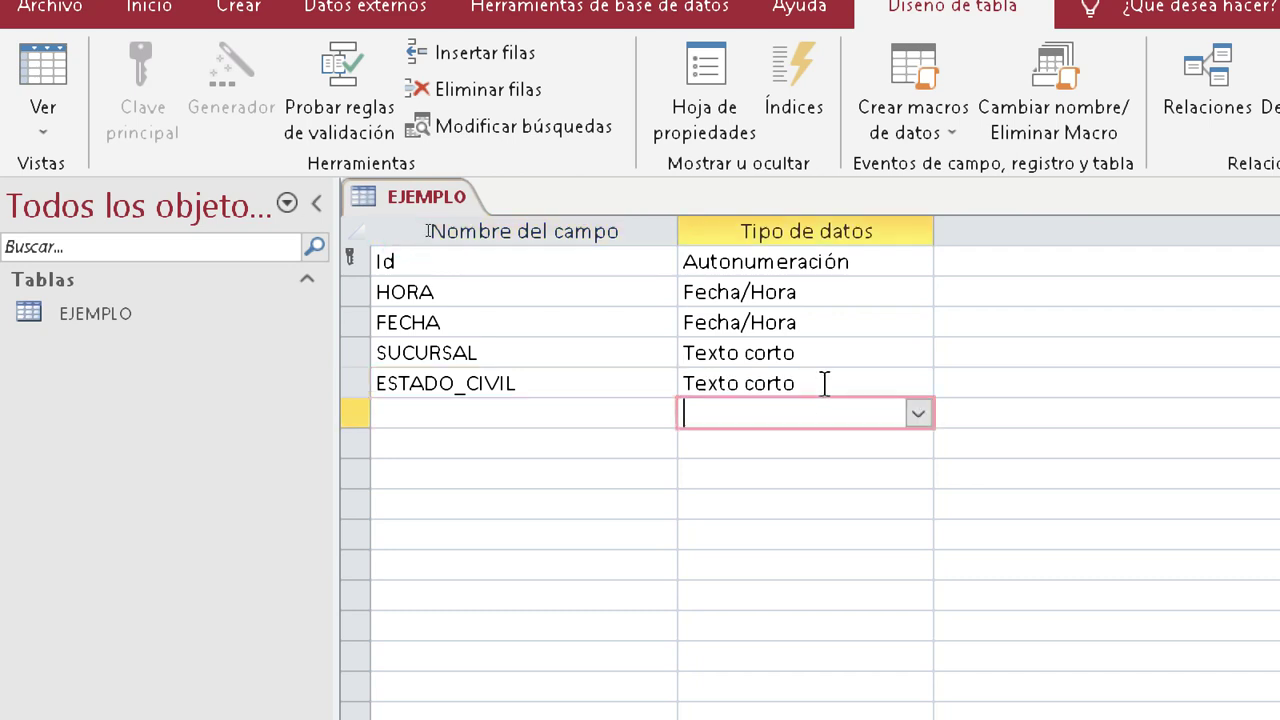
left_click(866, 381)
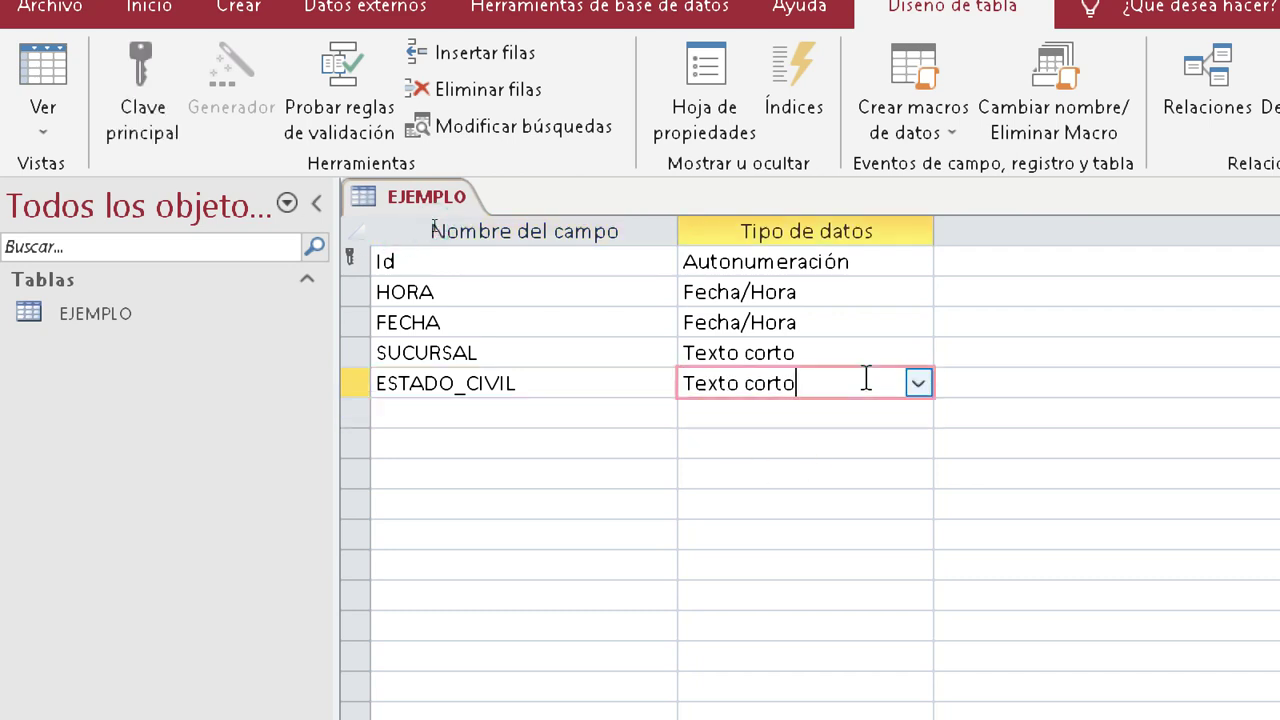
left_click(918, 384)
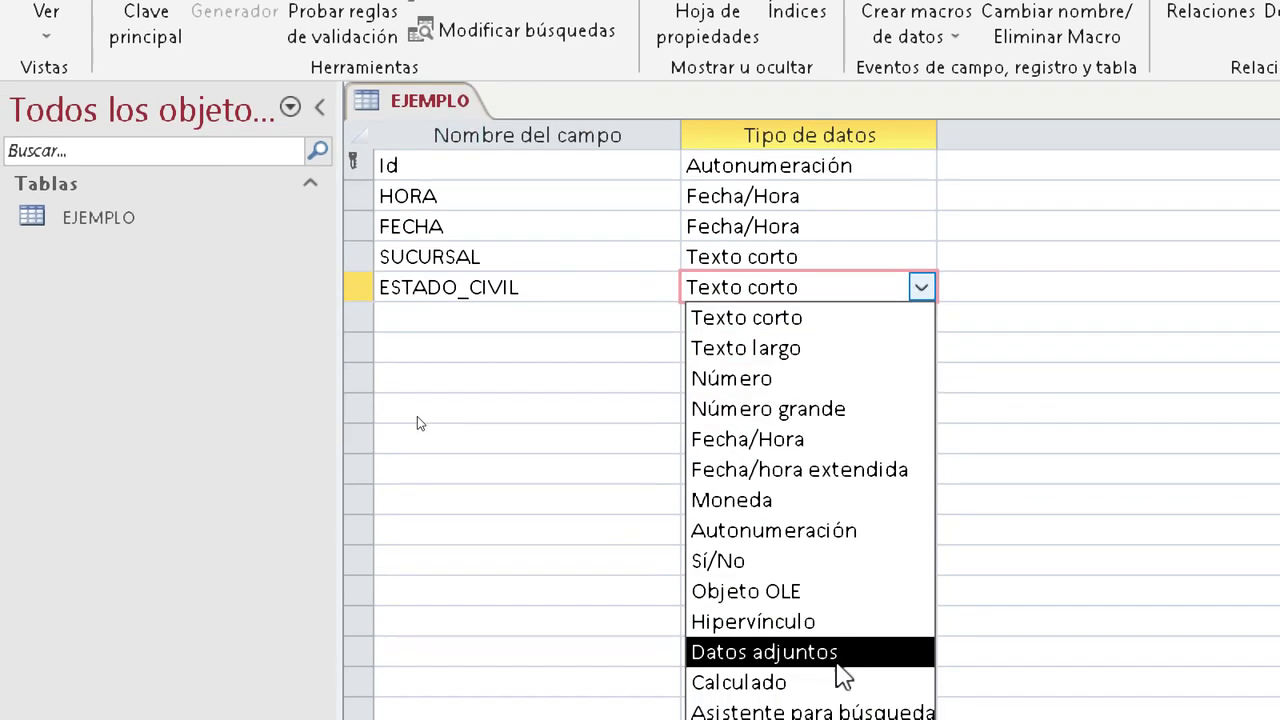
left_click(841, 710)
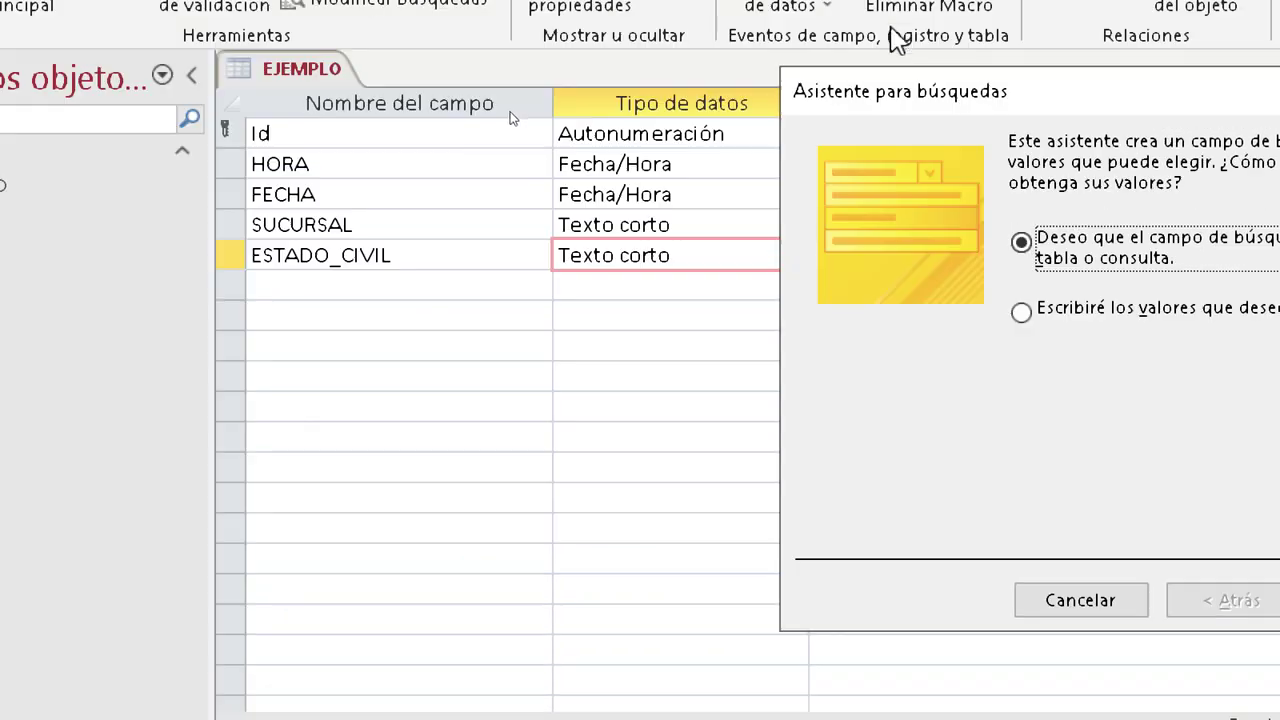
left_click(1028, 322)
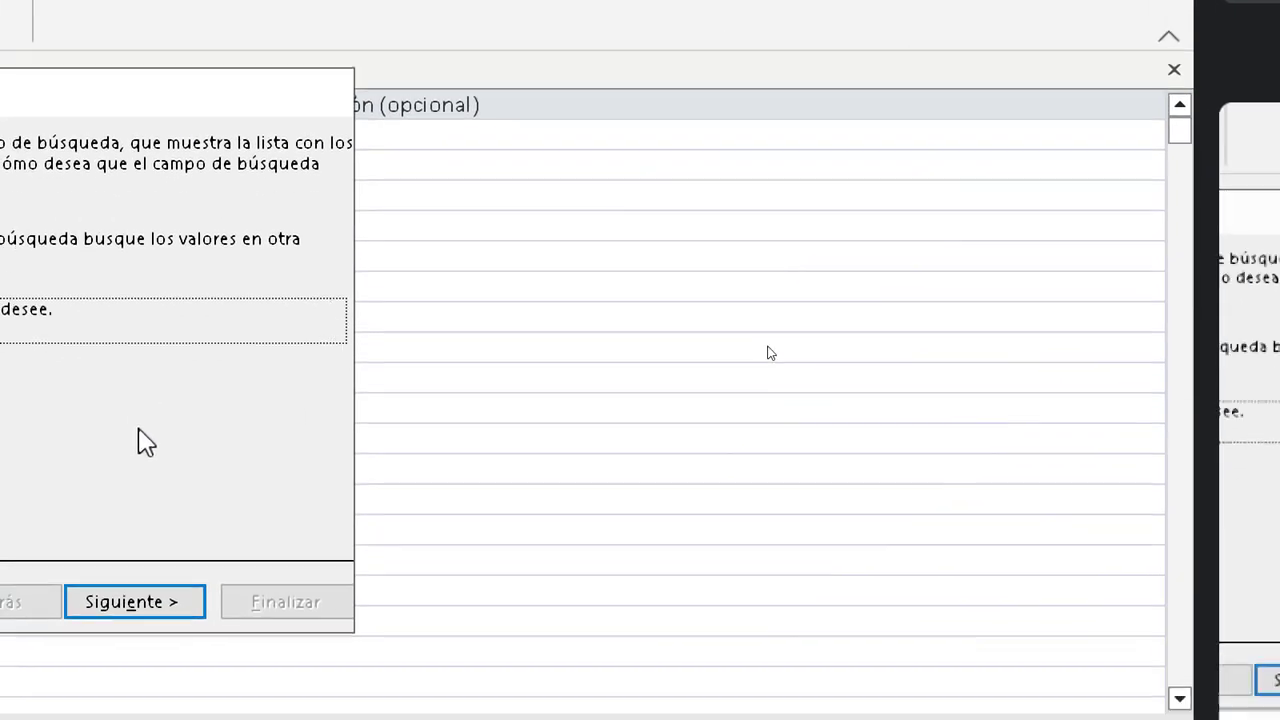
left_click(143, 612)
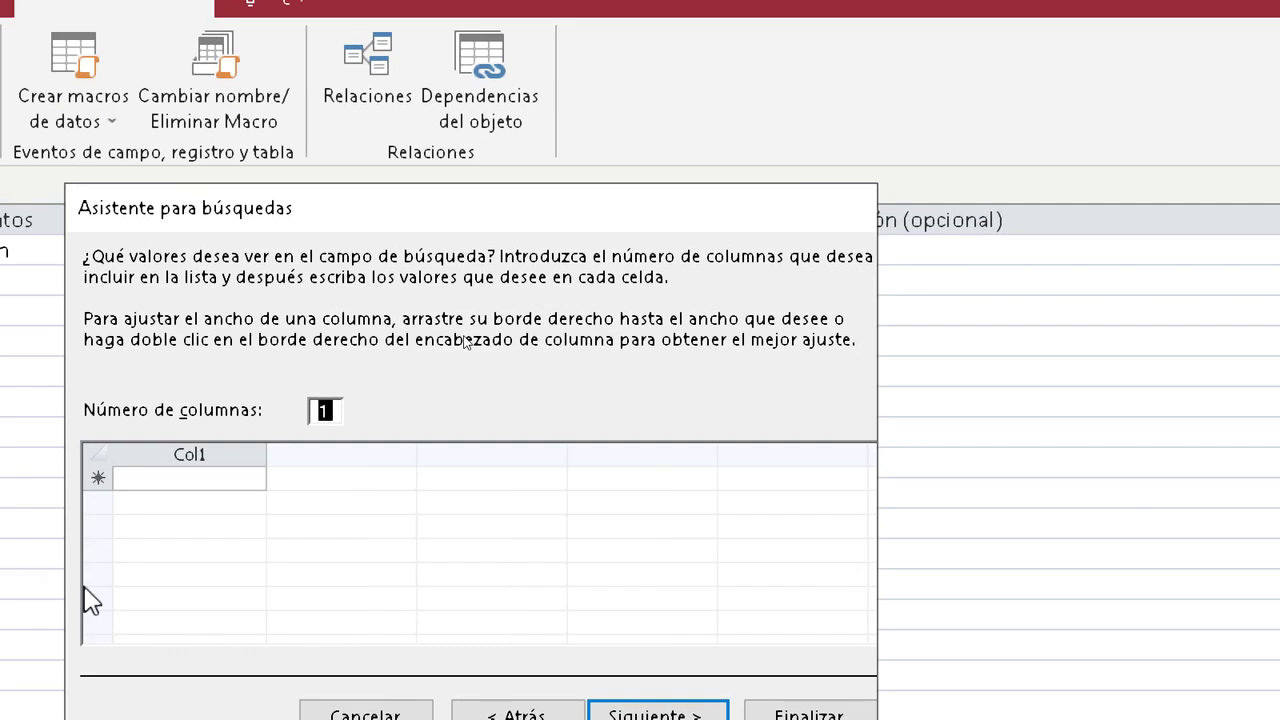
- Enter SOLTERO, CASADO, VIUDO, DIVORCIADO and COMPLICADO as the values of the single lookup column and finish the wizard
left_click(165, 480)
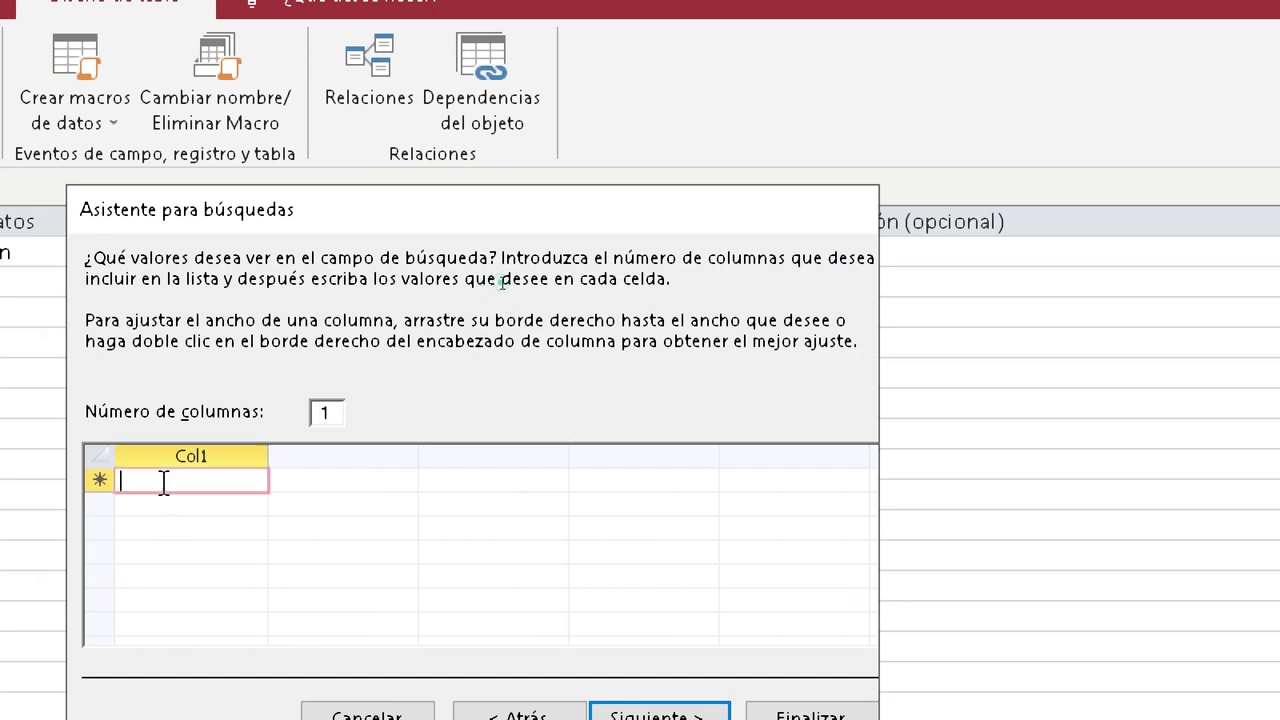
type("SOLTERO")
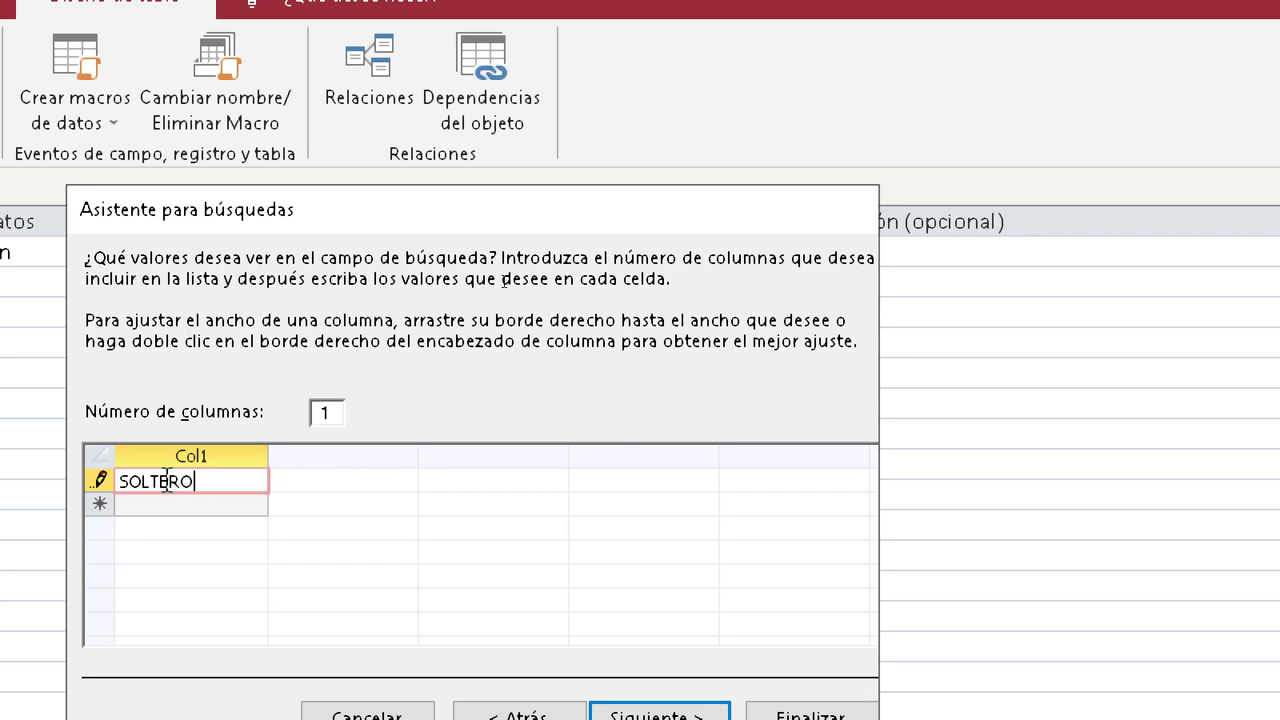
left_click(163, 503)
type("CASADO")
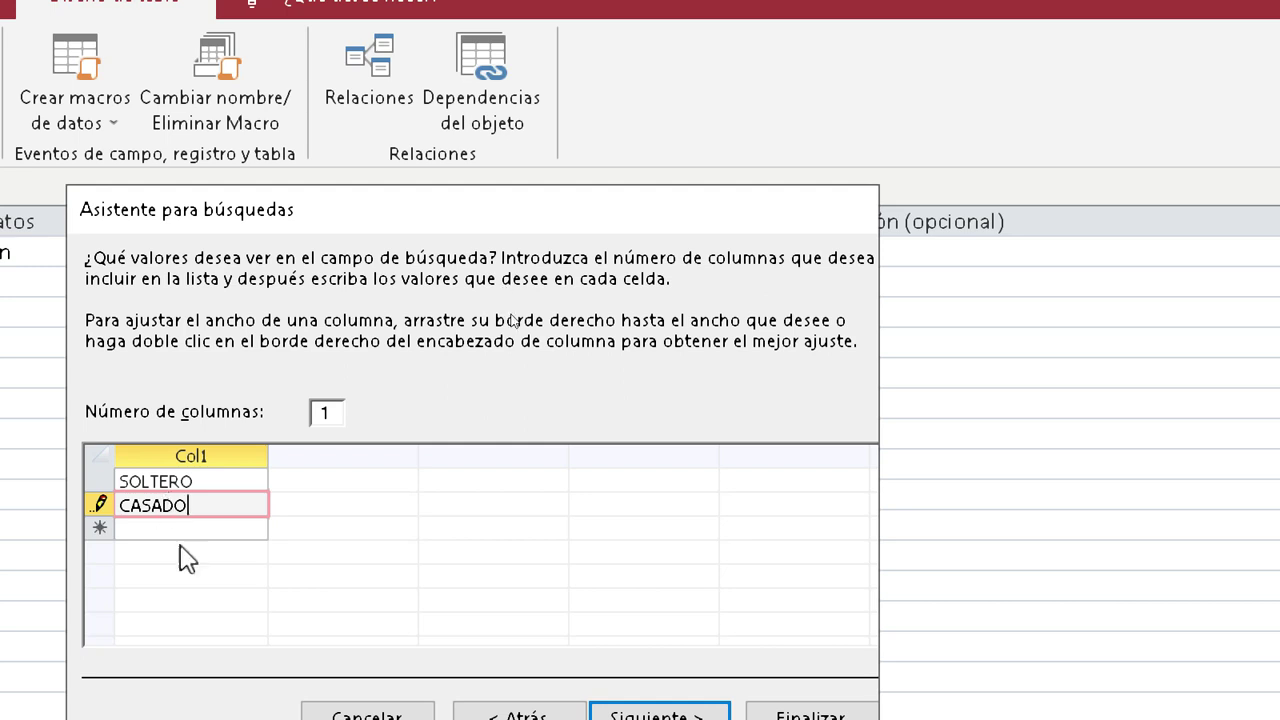
left_click(185, 531)
type("V")
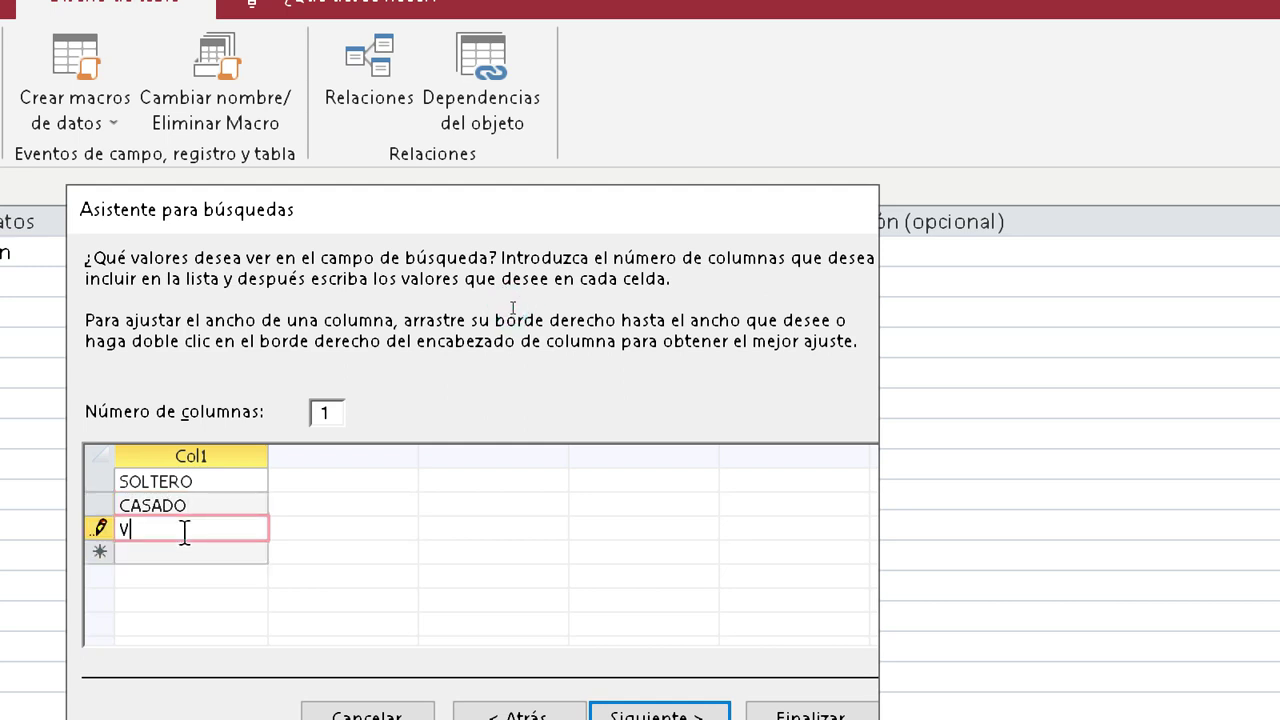
type("IUDO")
left_click(198, 559)
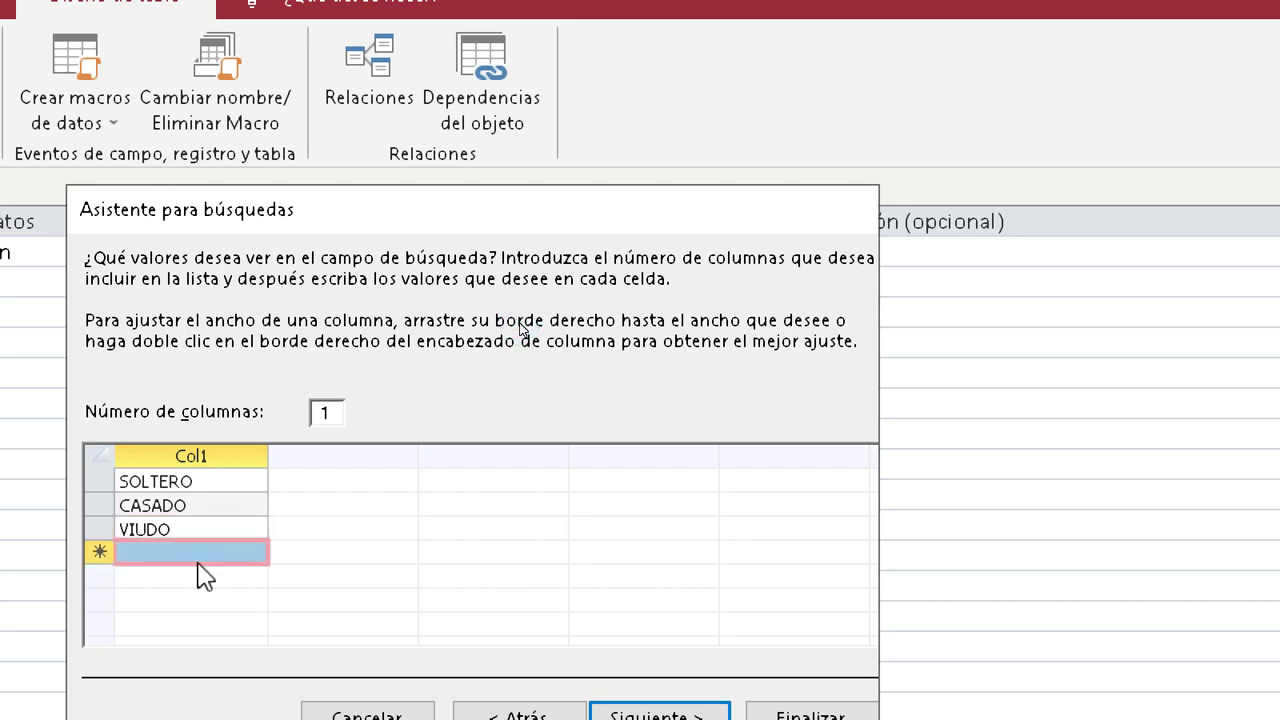
type("DIVORCIADO")
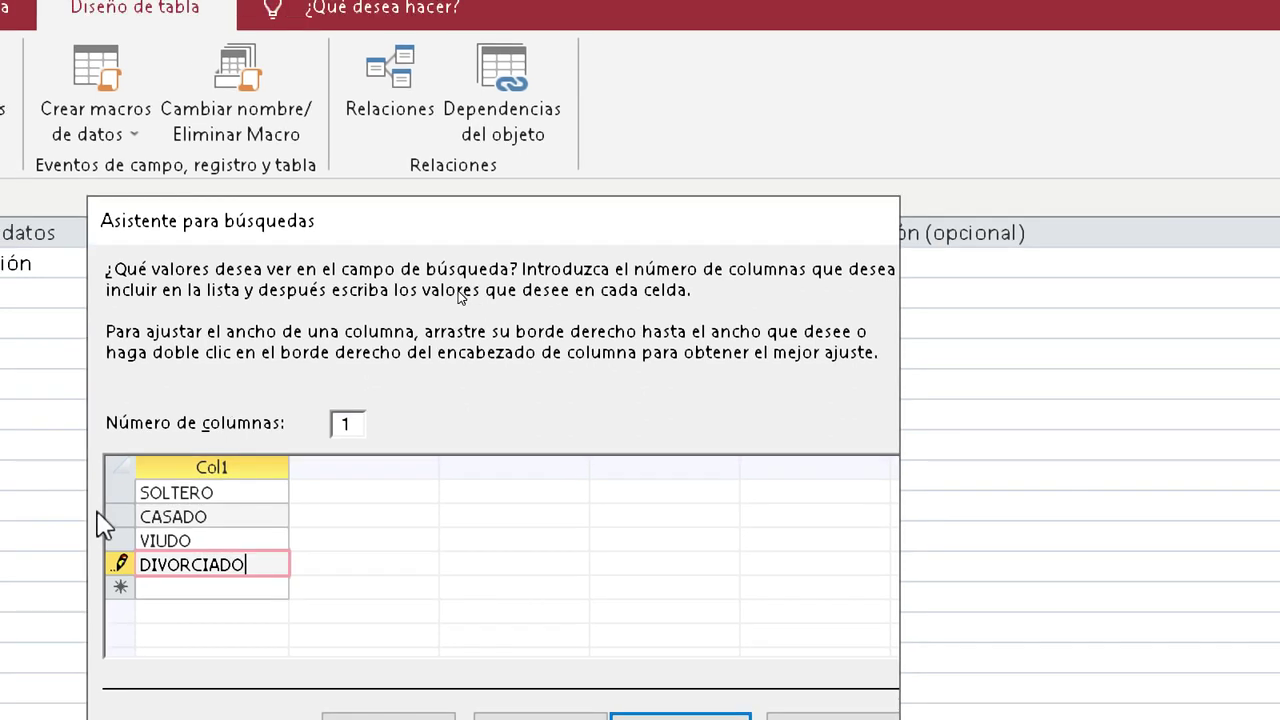
left_click(178, 590)
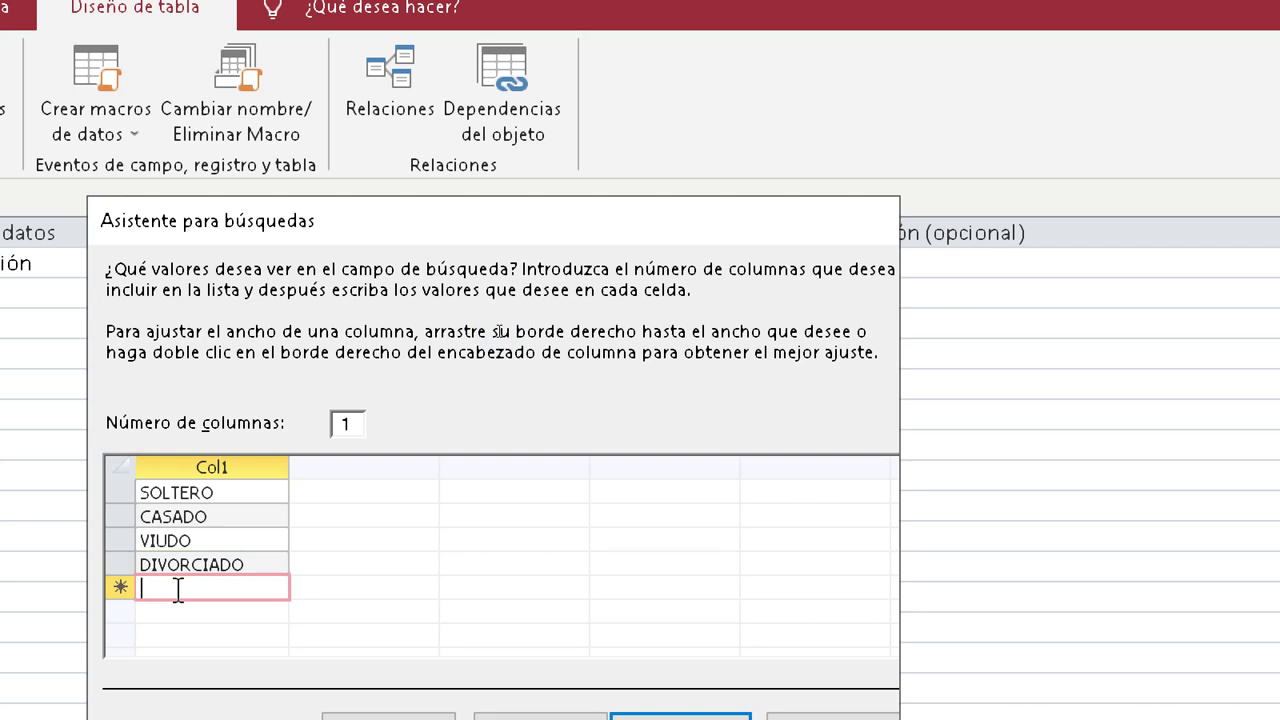
type("COMPLICADO")
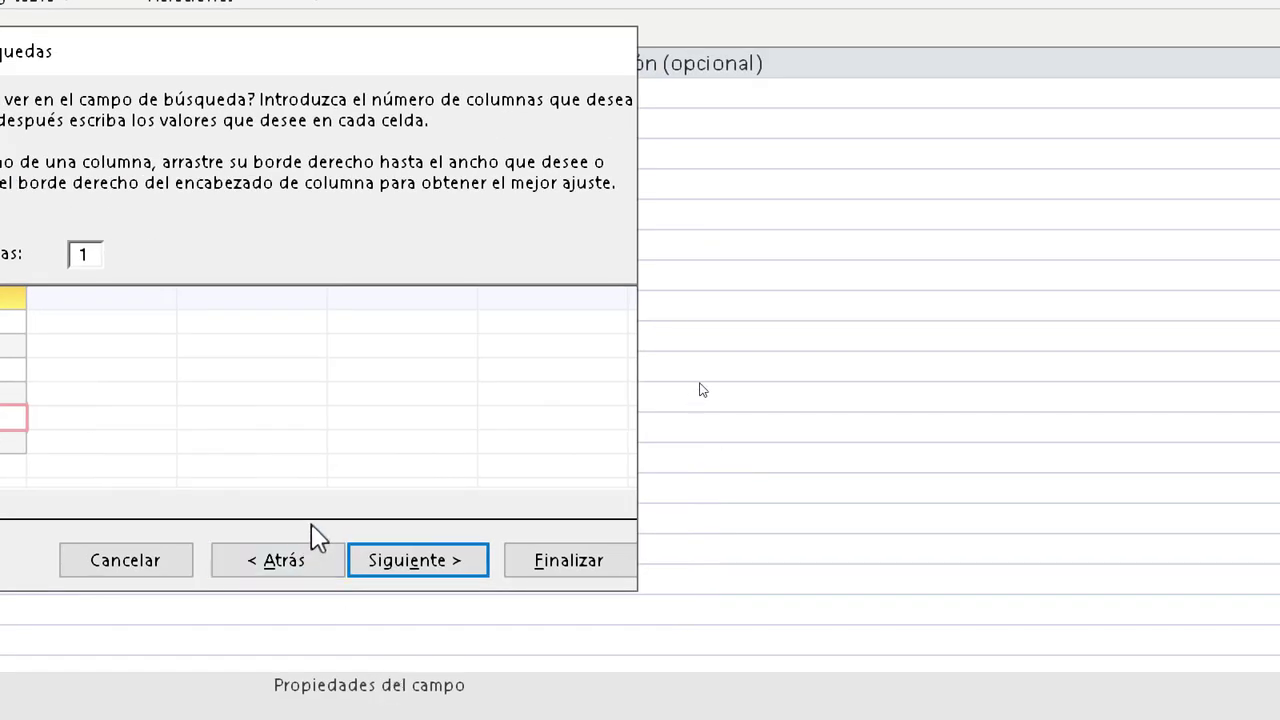
left_click(572, 566)
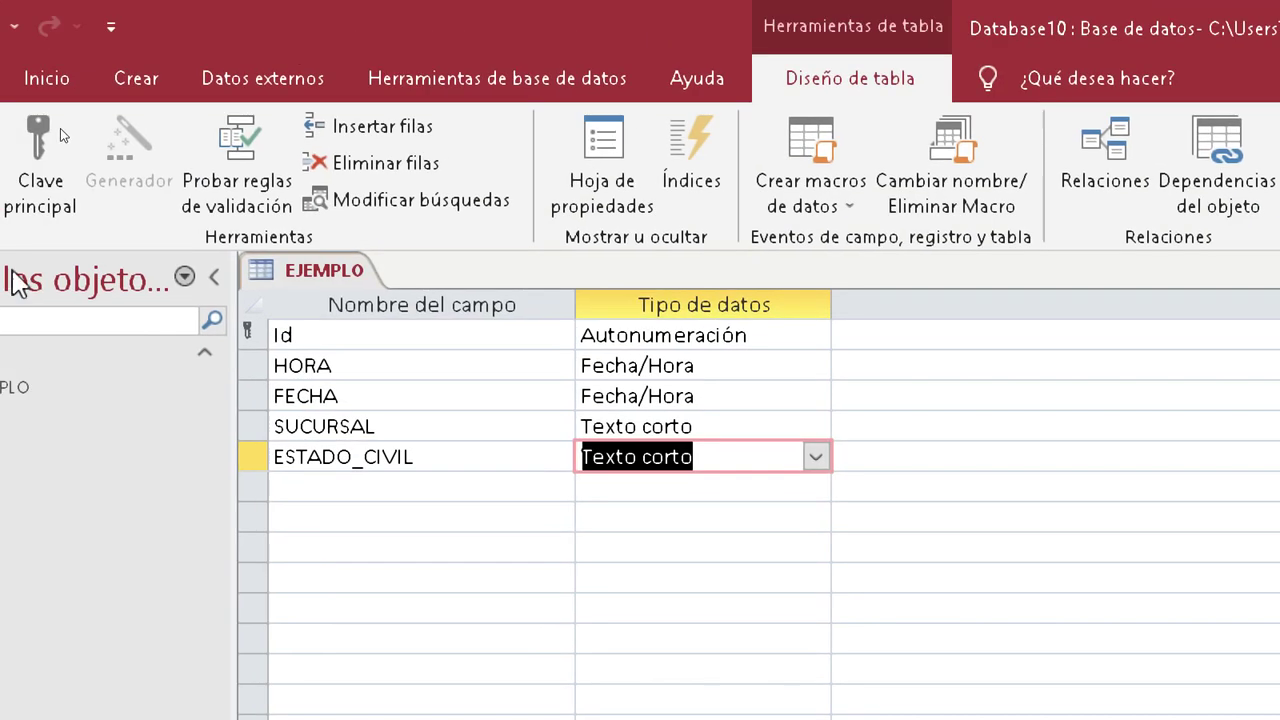
- Return the EJEMPLO table to Datasheet view, saving the added ESTADO_CIVIL field
left_click(46, 195)
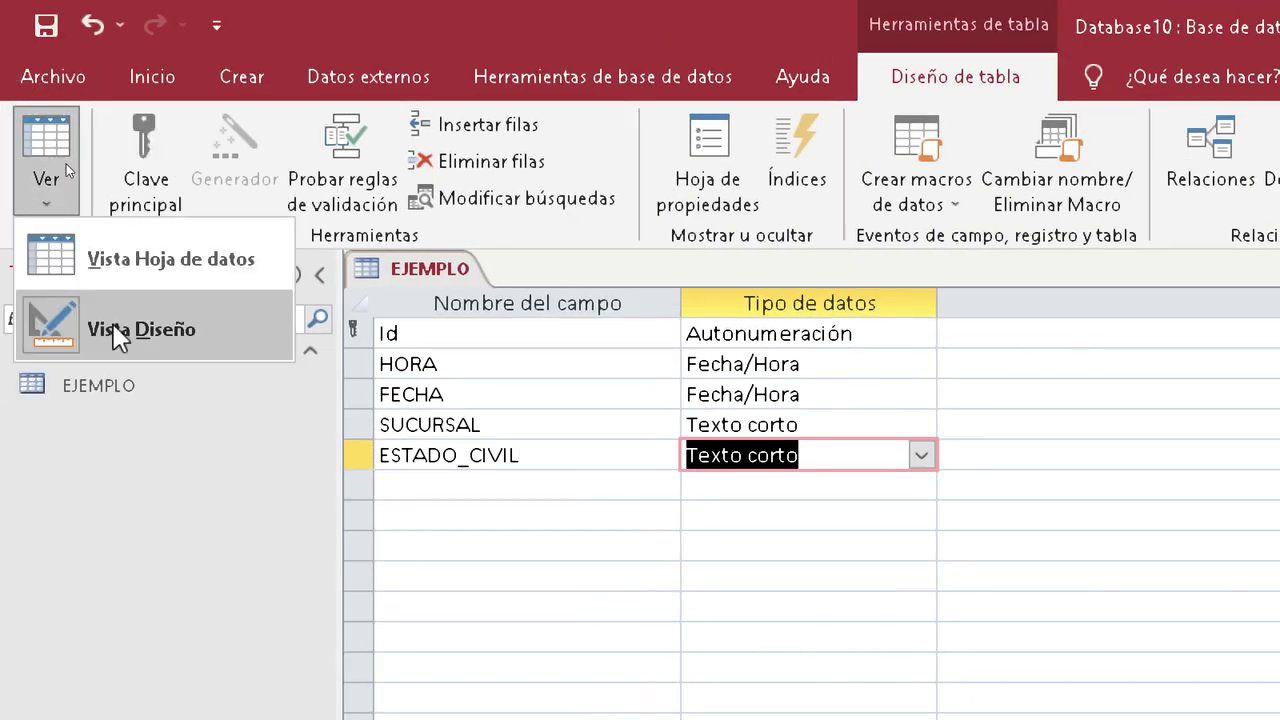
left_click(203, 276)
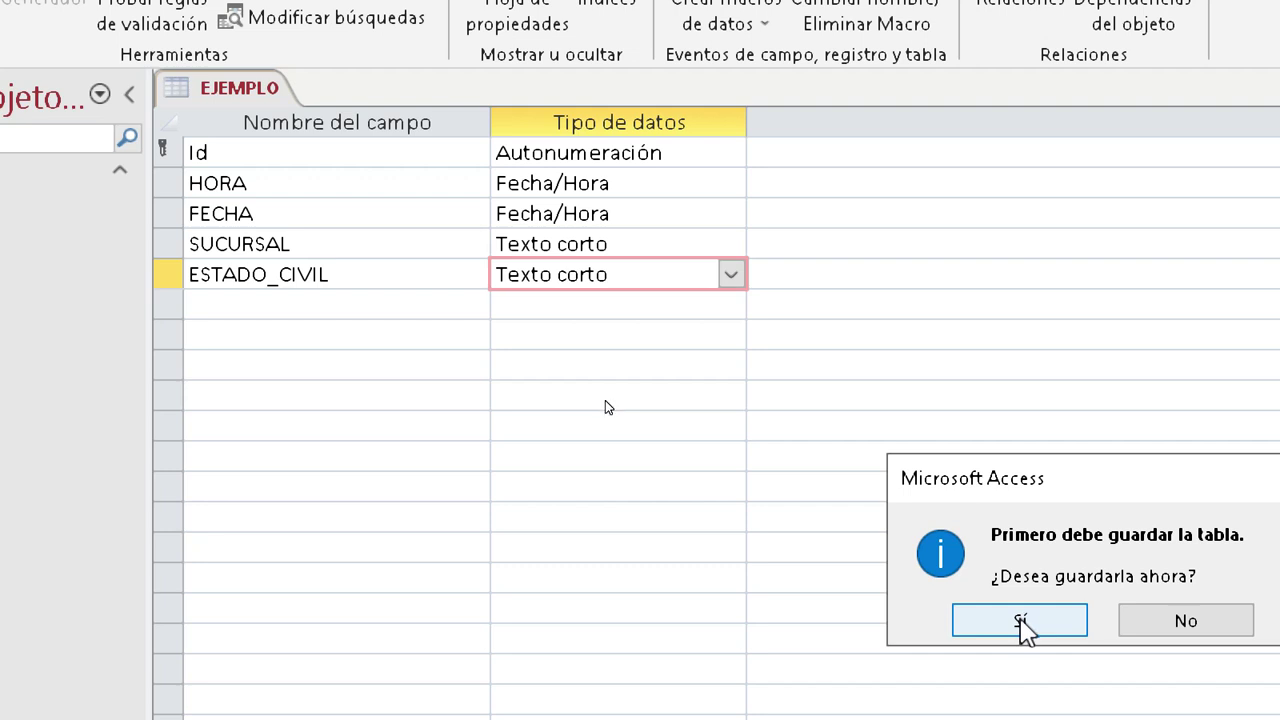
left_click(1022, 622)
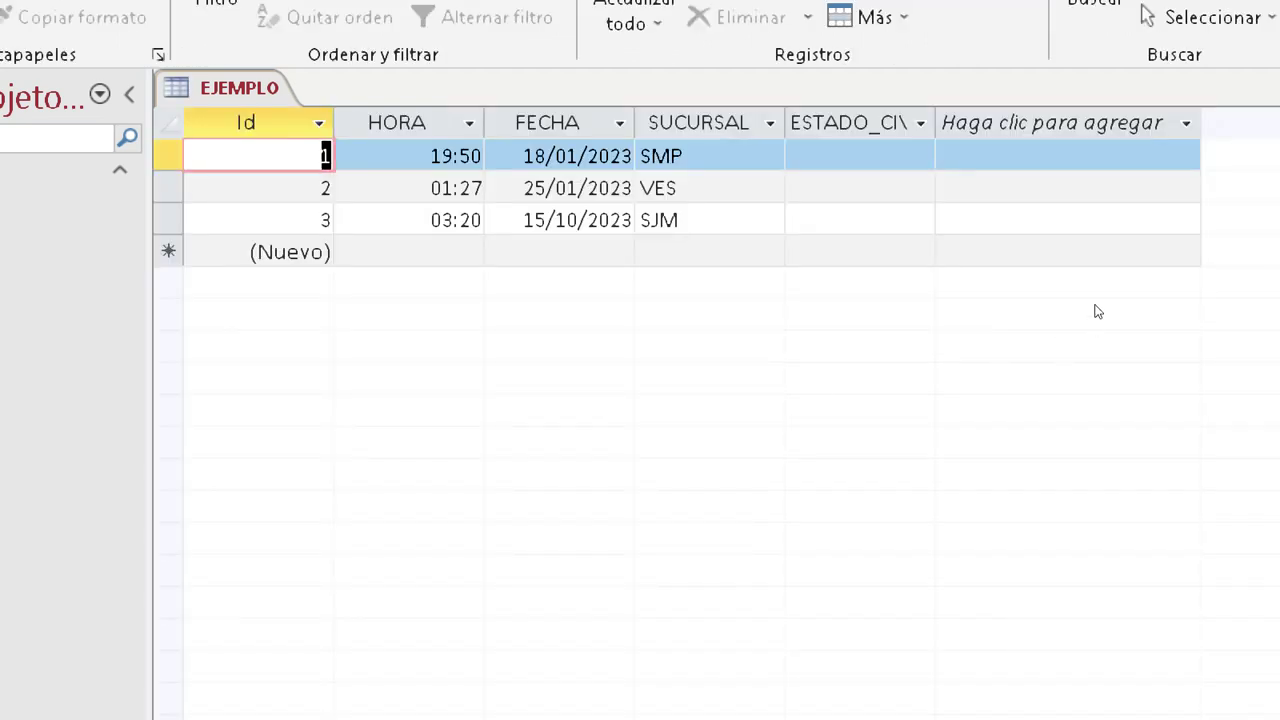
- Choose ESTADO_CIVIL values from the lookup list: SOLTERO for record 1, CASADO for record 2 and COMPLICADO for record 3
left_click(878, 158)
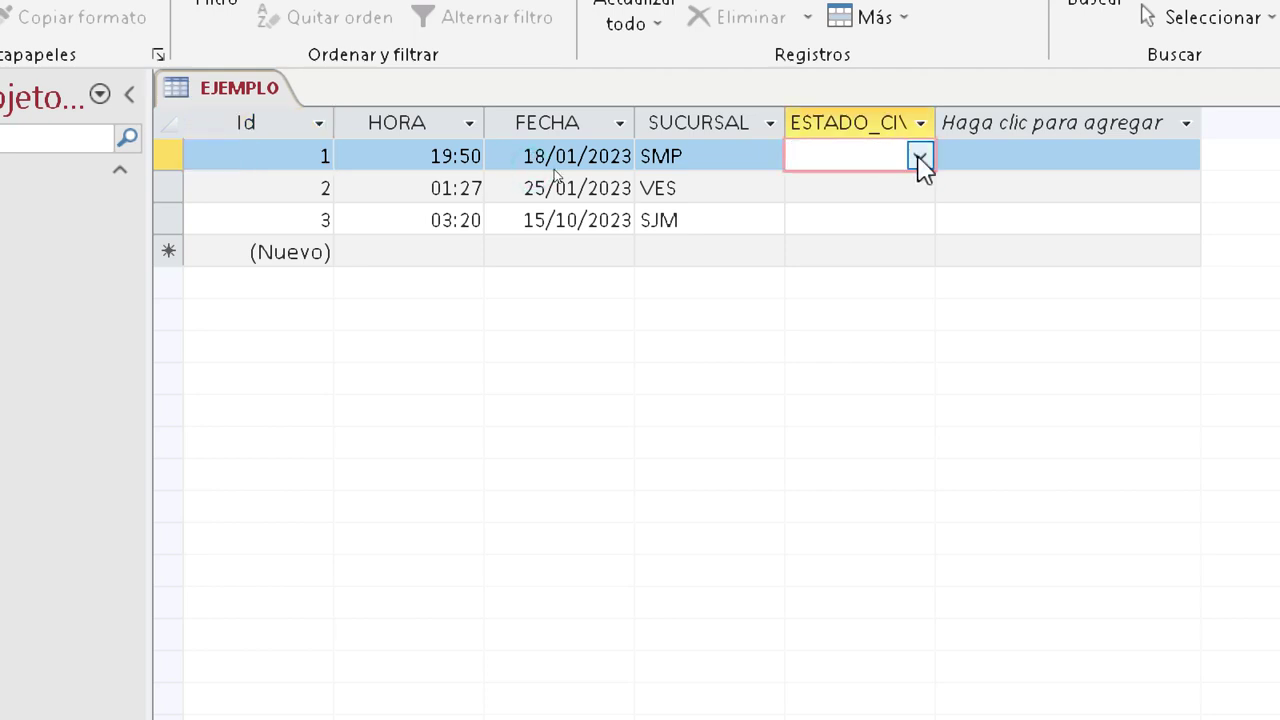
left_click(919, 157)
left_click(893, 187)
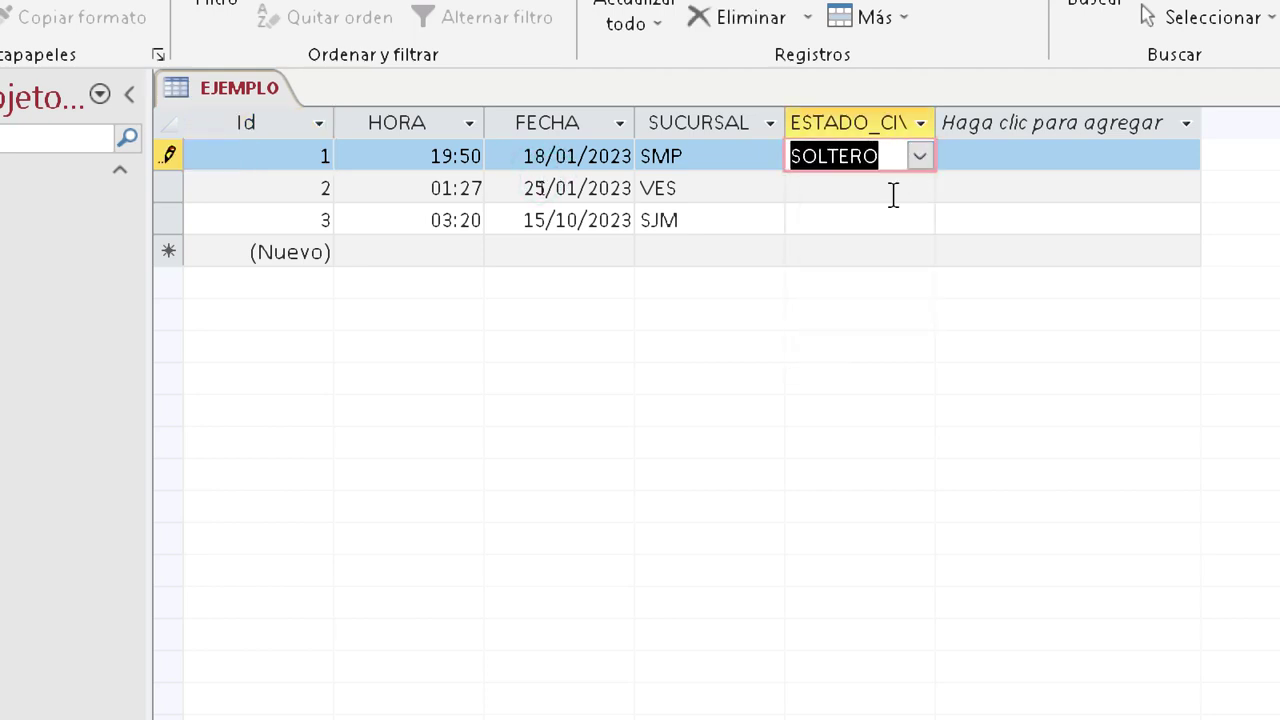
left_click(893, 188)
left_click(919, 188)
left_click(913, 268)
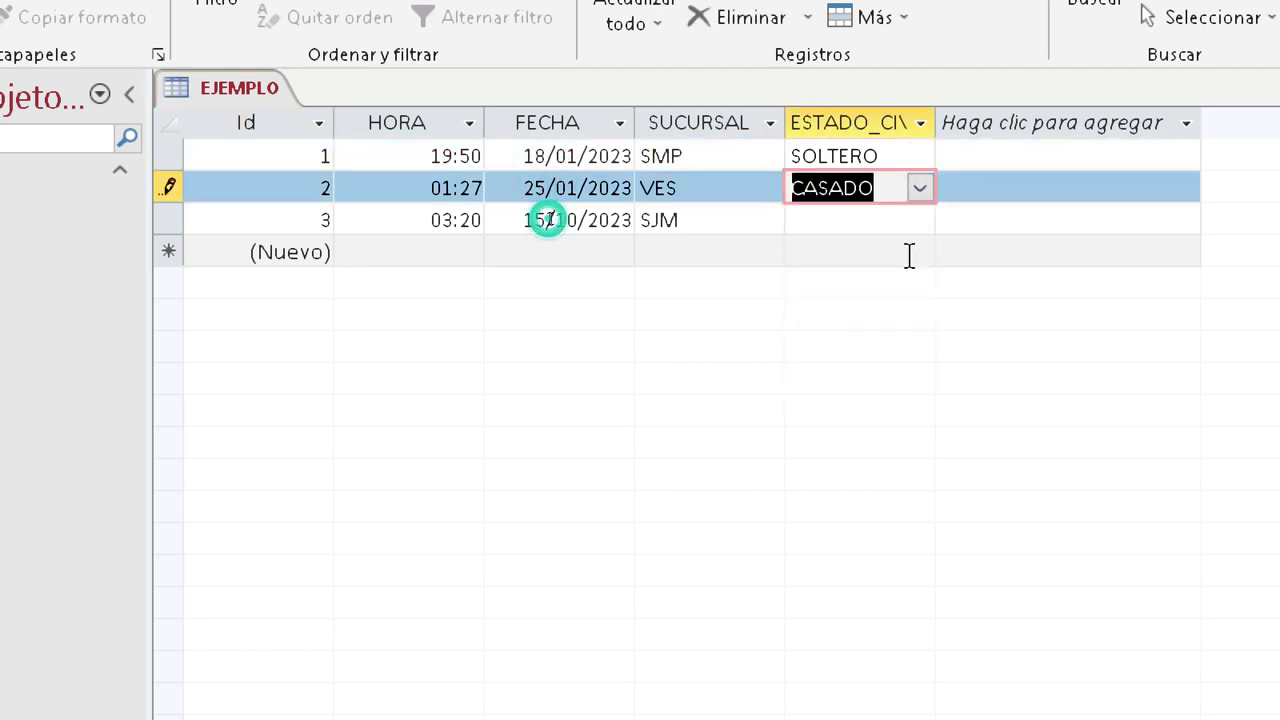
left_click(894, 229)
left_click(908, 220)
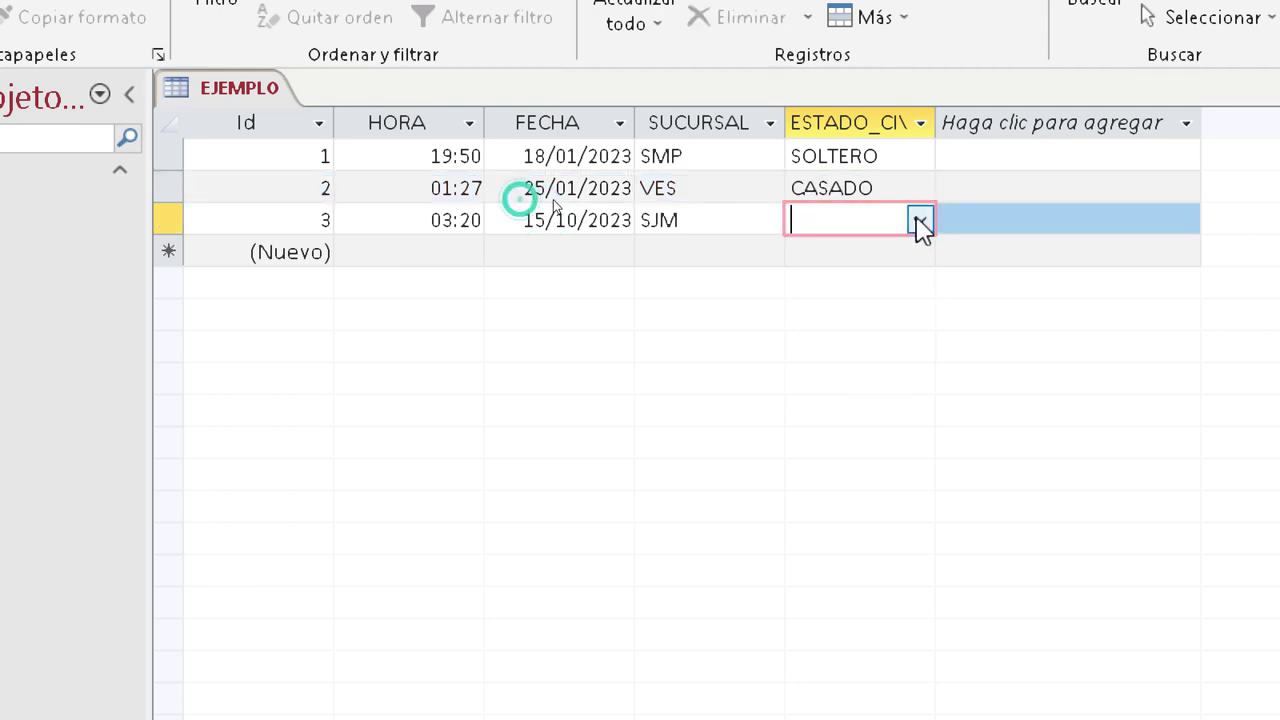
left_click(919, 220)
left_click(866, 373)
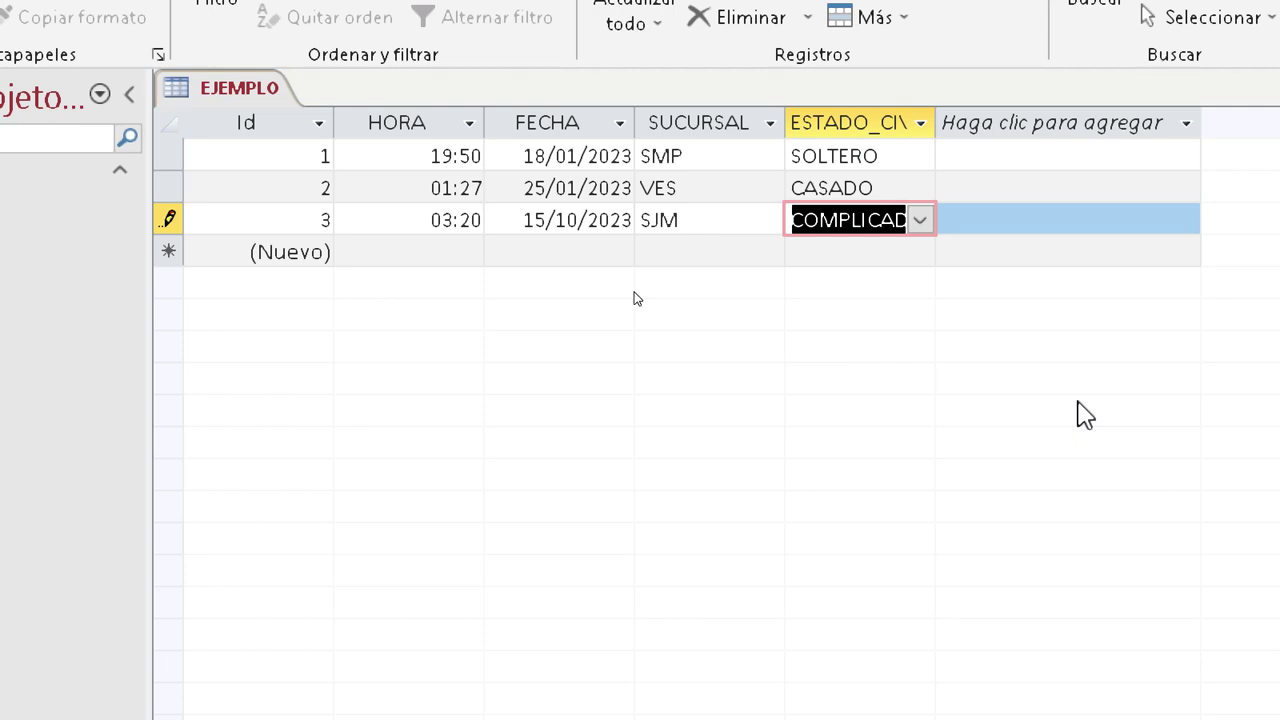
key("Tab")
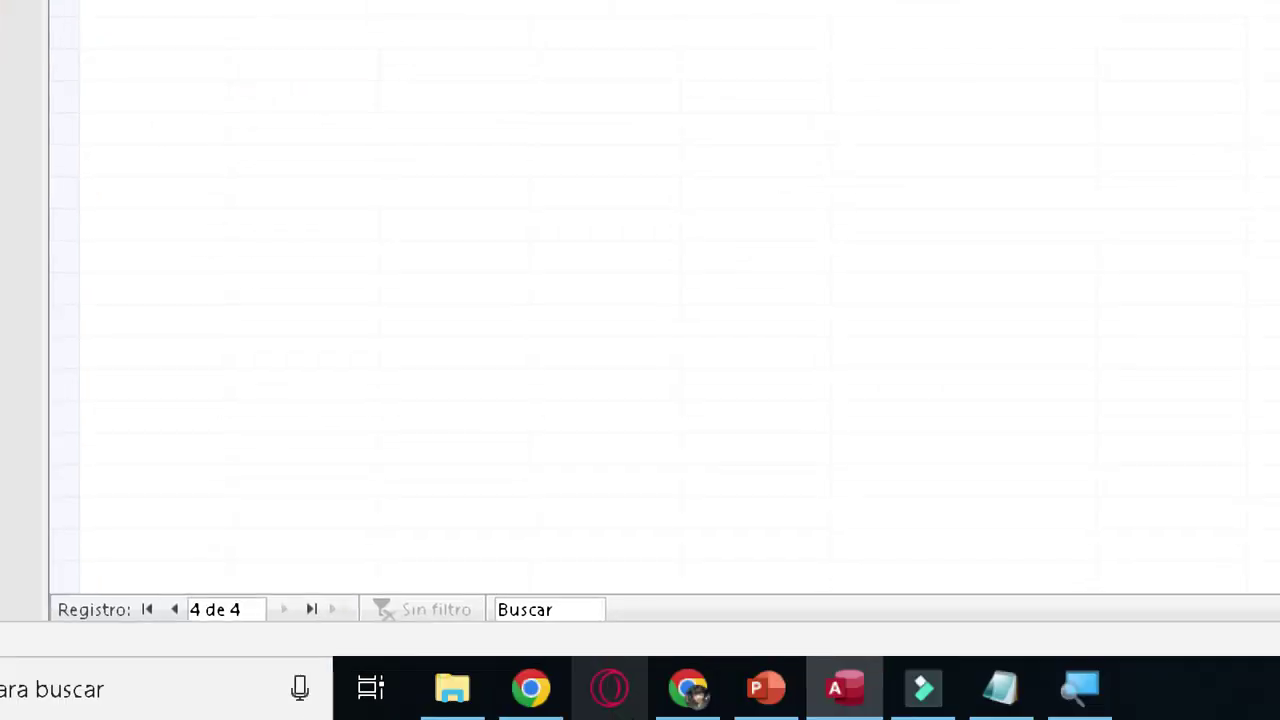
- Switch to the screen magnifier (Lupa), reduce its zoom to 100% and close it
left_click(1080, 688)
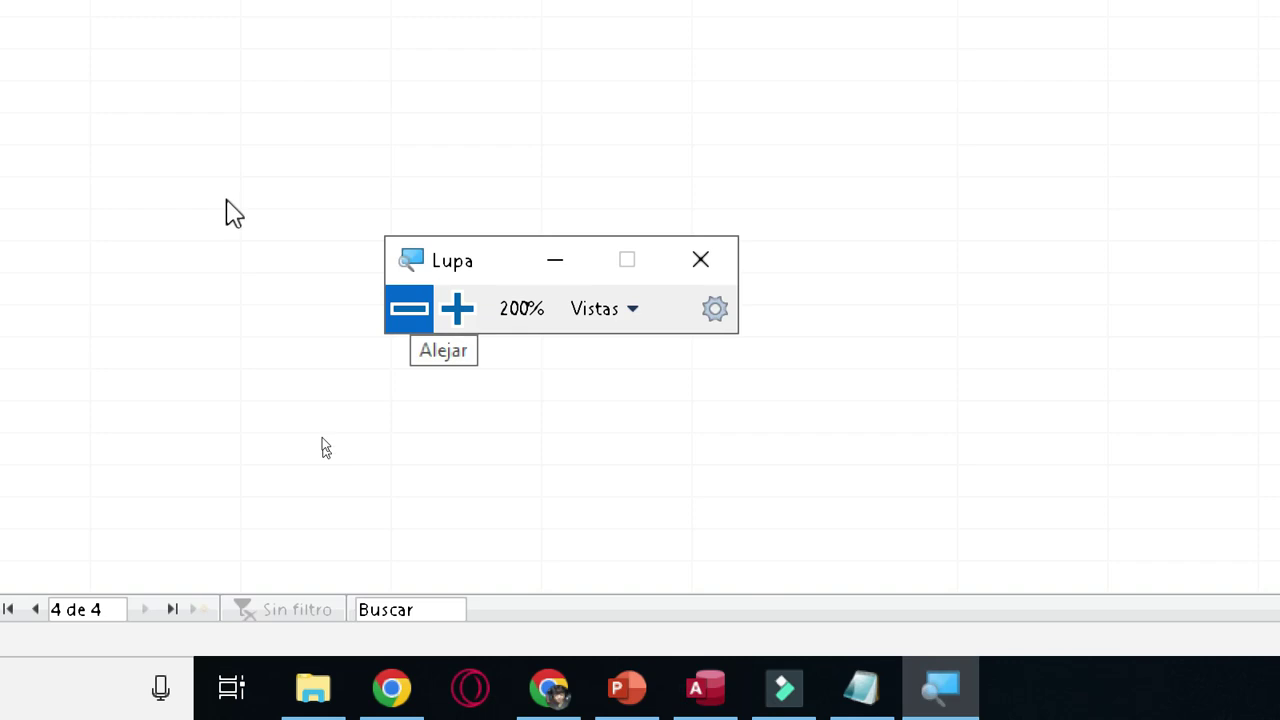
left_click(415, 310)
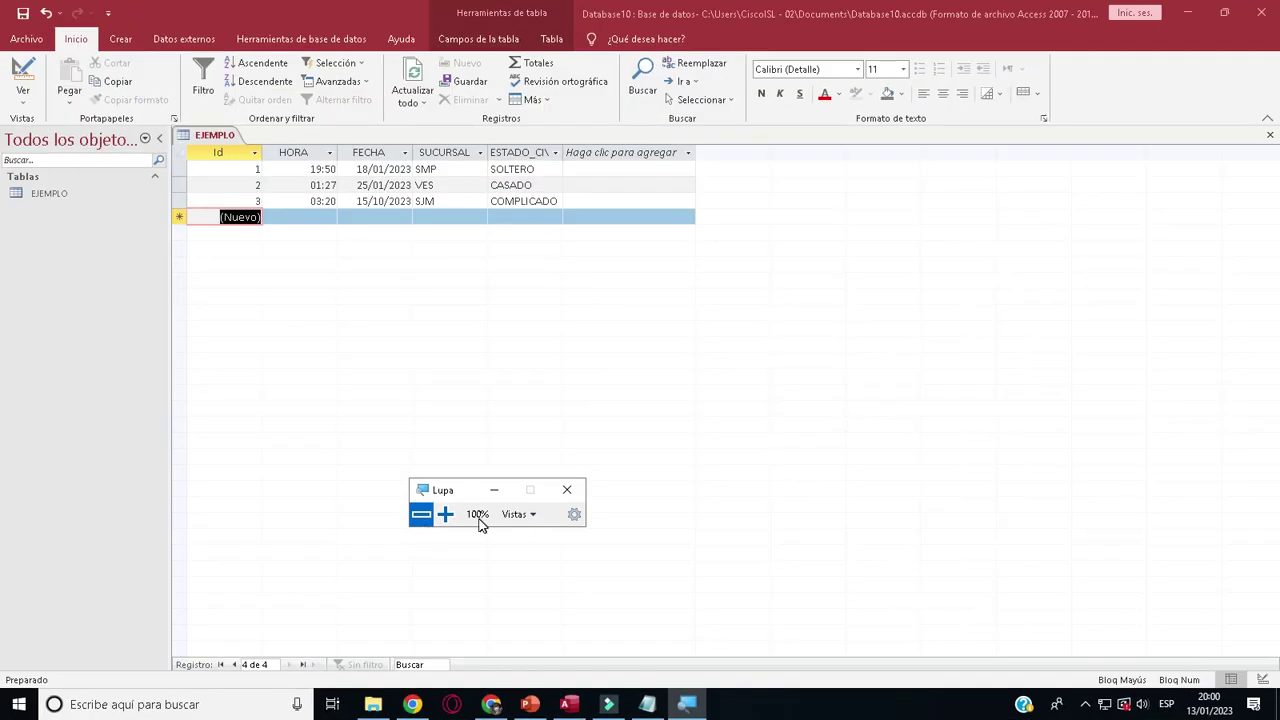
left_click(566, 491)
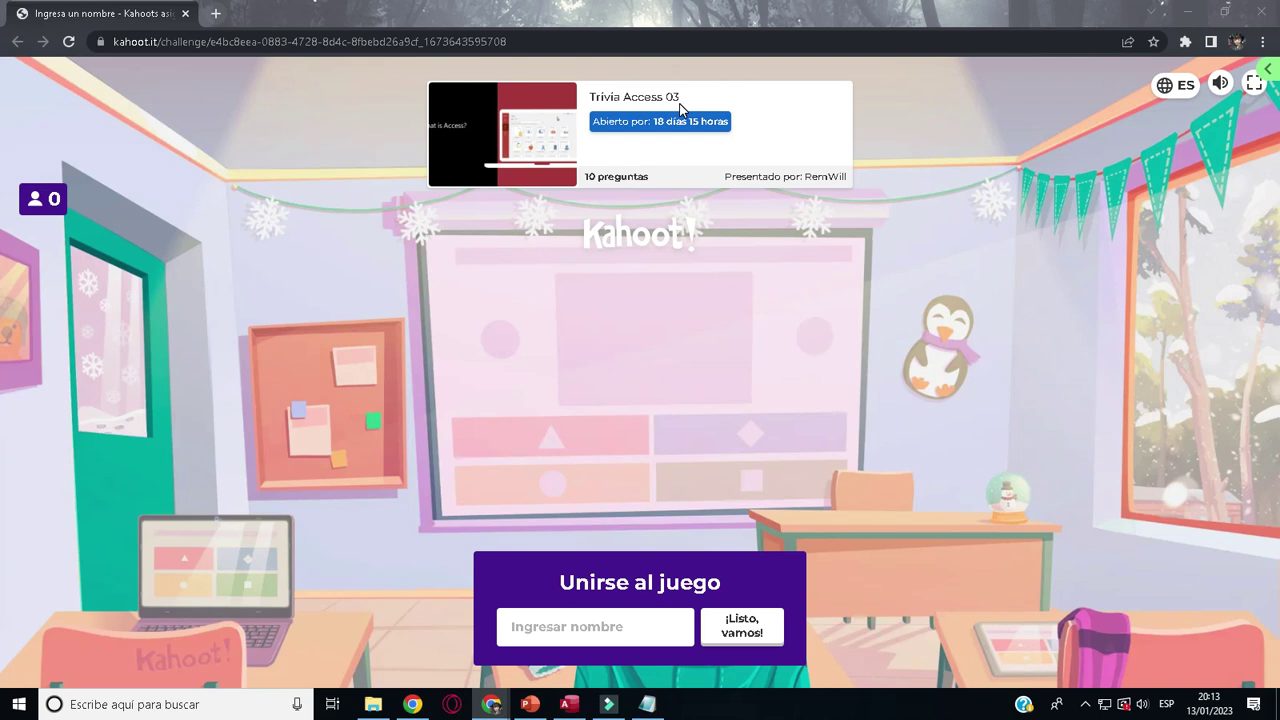
- Switch to File Explorer, go to the CLASE 4 BD PELUQUERIA folder inside CURSO ACCESS 2020 and open the second item there
key("alt+Tab")
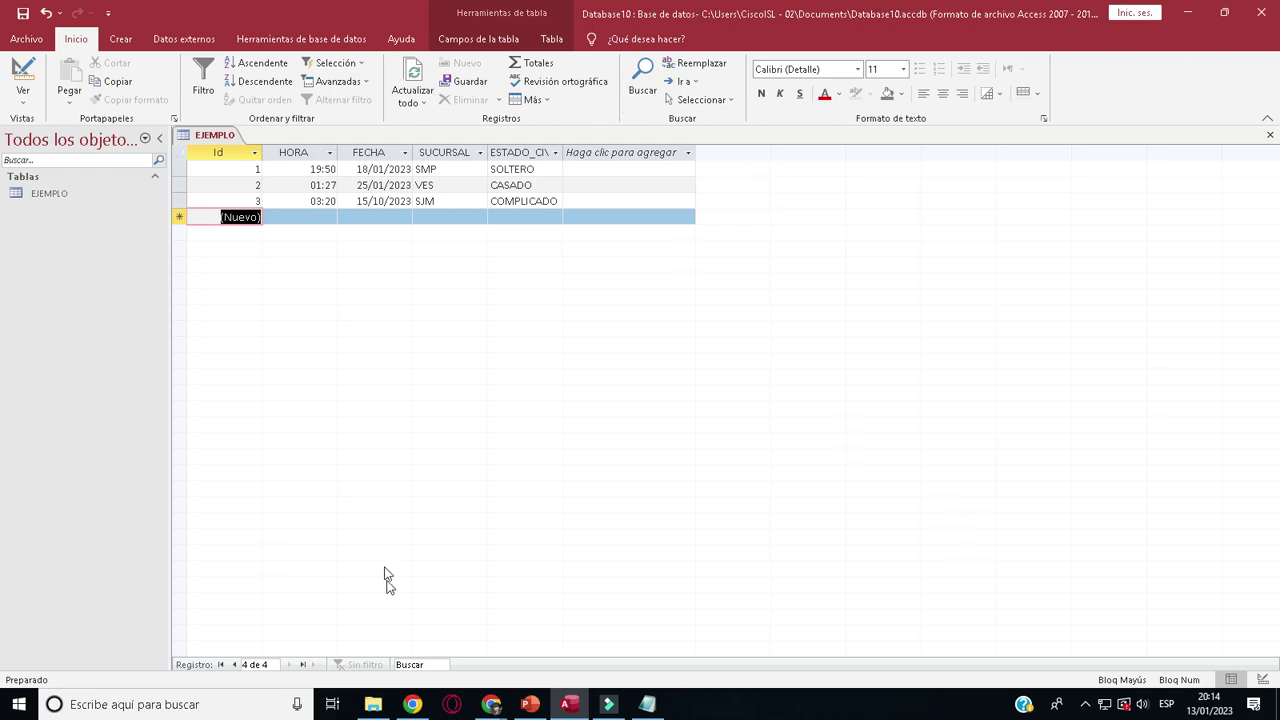
key("alt+Tab")
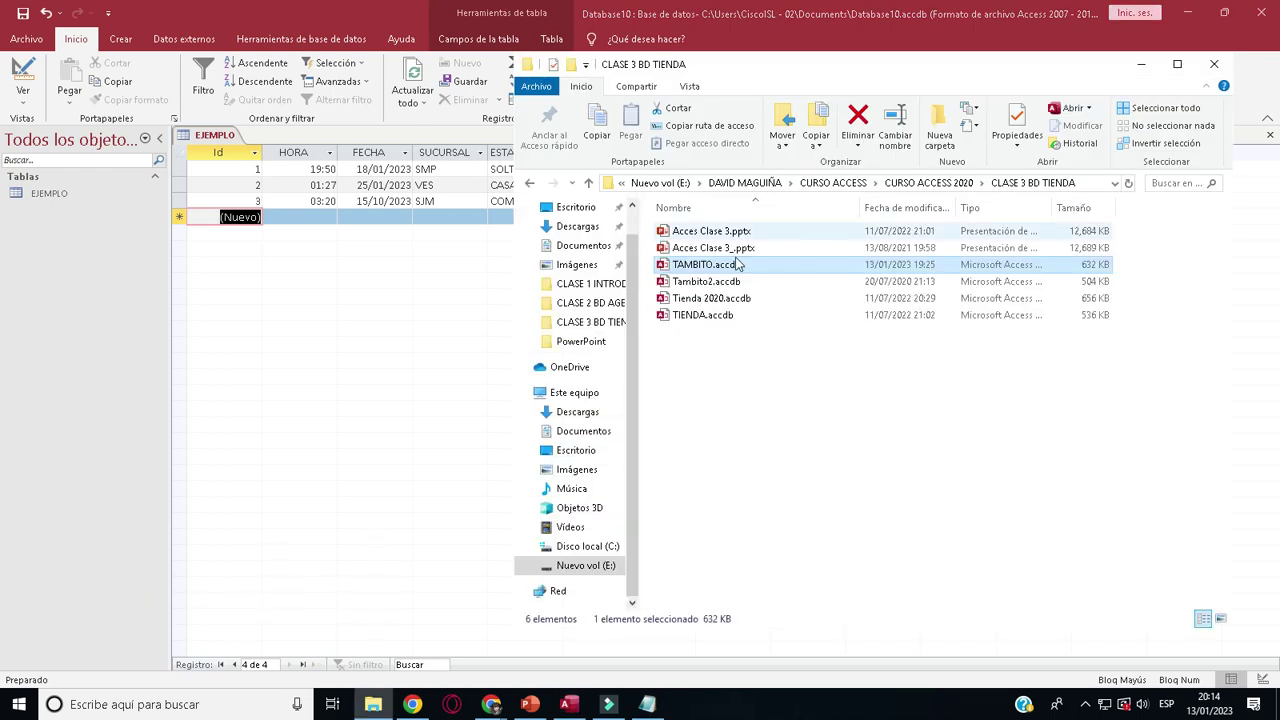
left_click(533, 184)
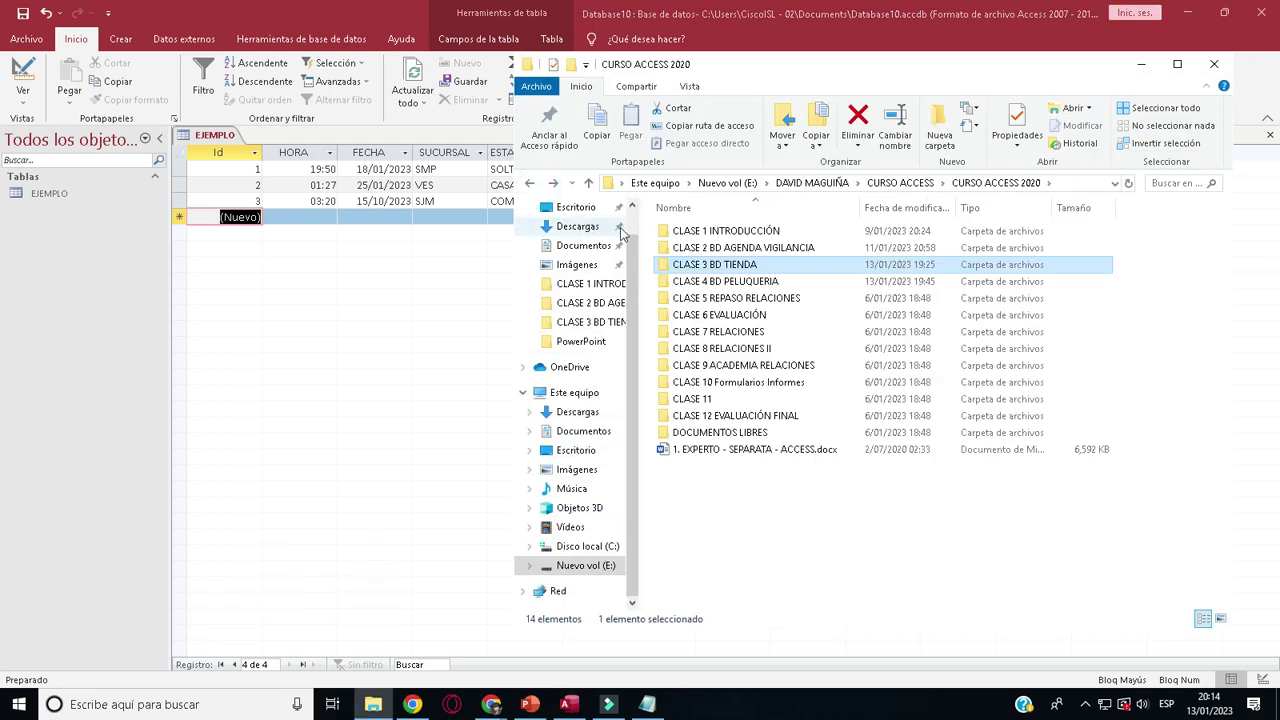
double_click(730, 281)
double_click(752, 248)
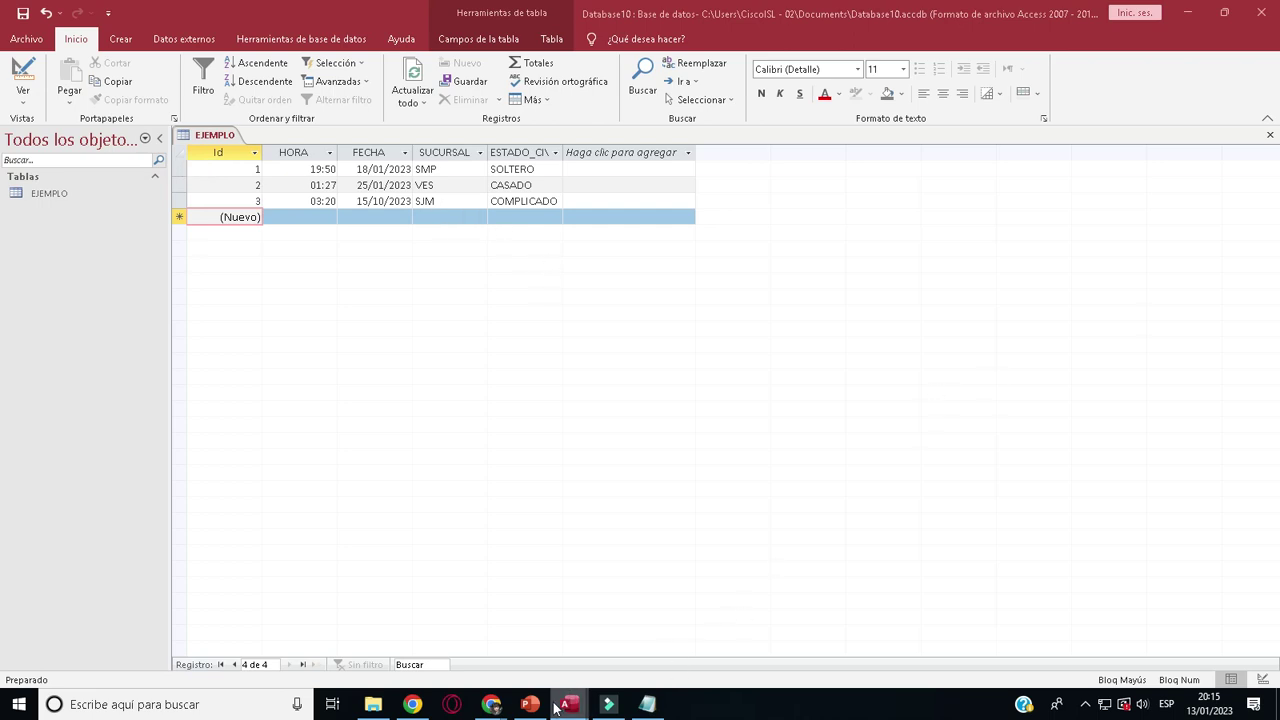
- Switch to the Kahoot challenge Trivia Access 03 in Chrome and activate the name field for joining the game
mouse_move(491, 704)
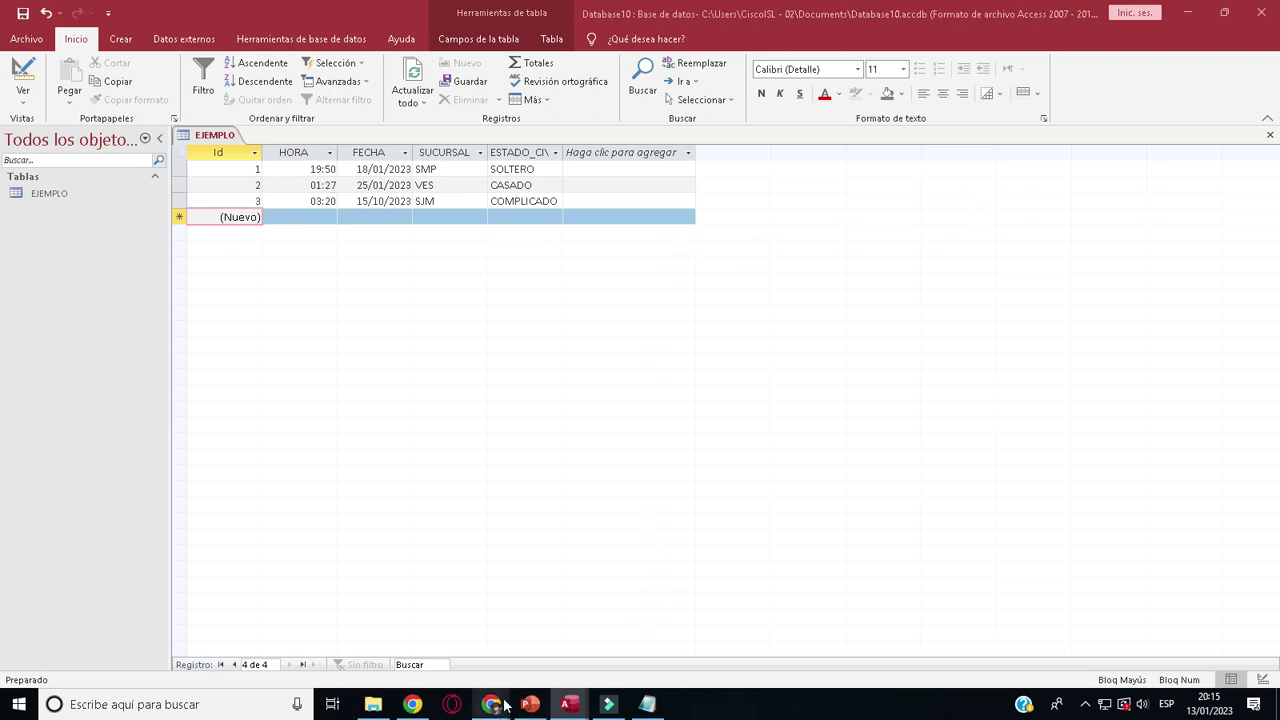
mouse_move(505, 706)
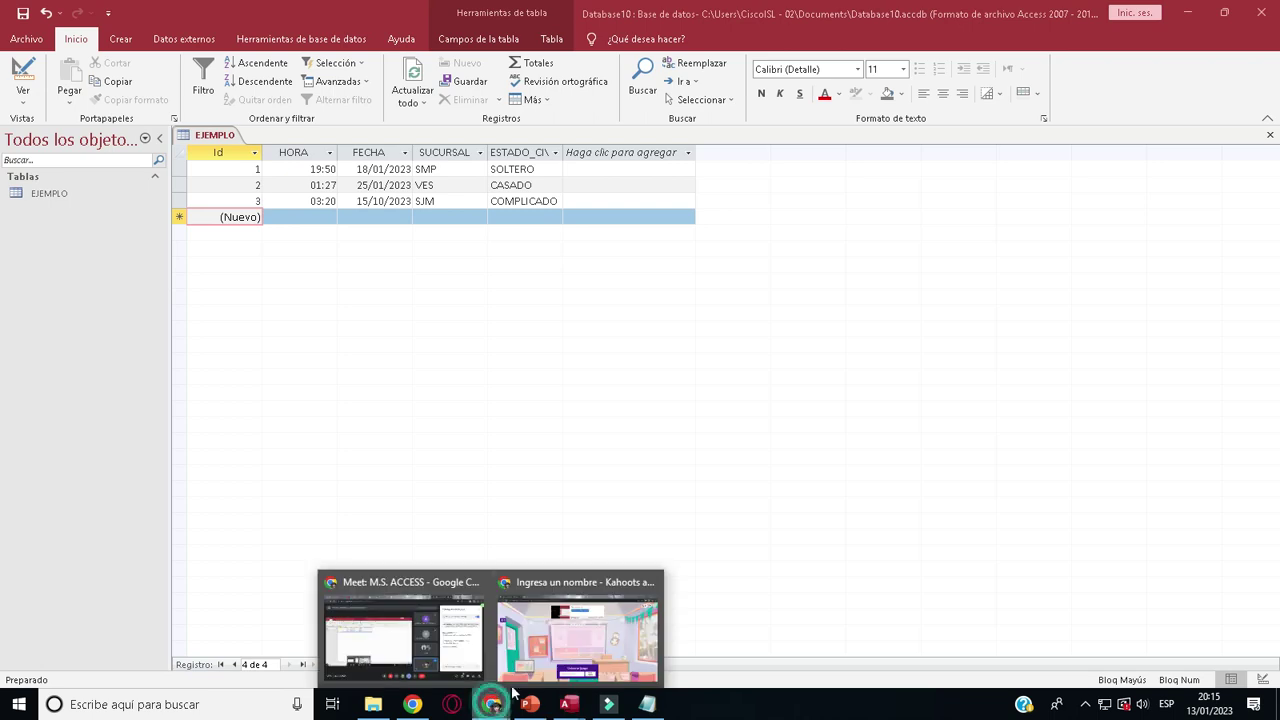
left_click(557, 664)
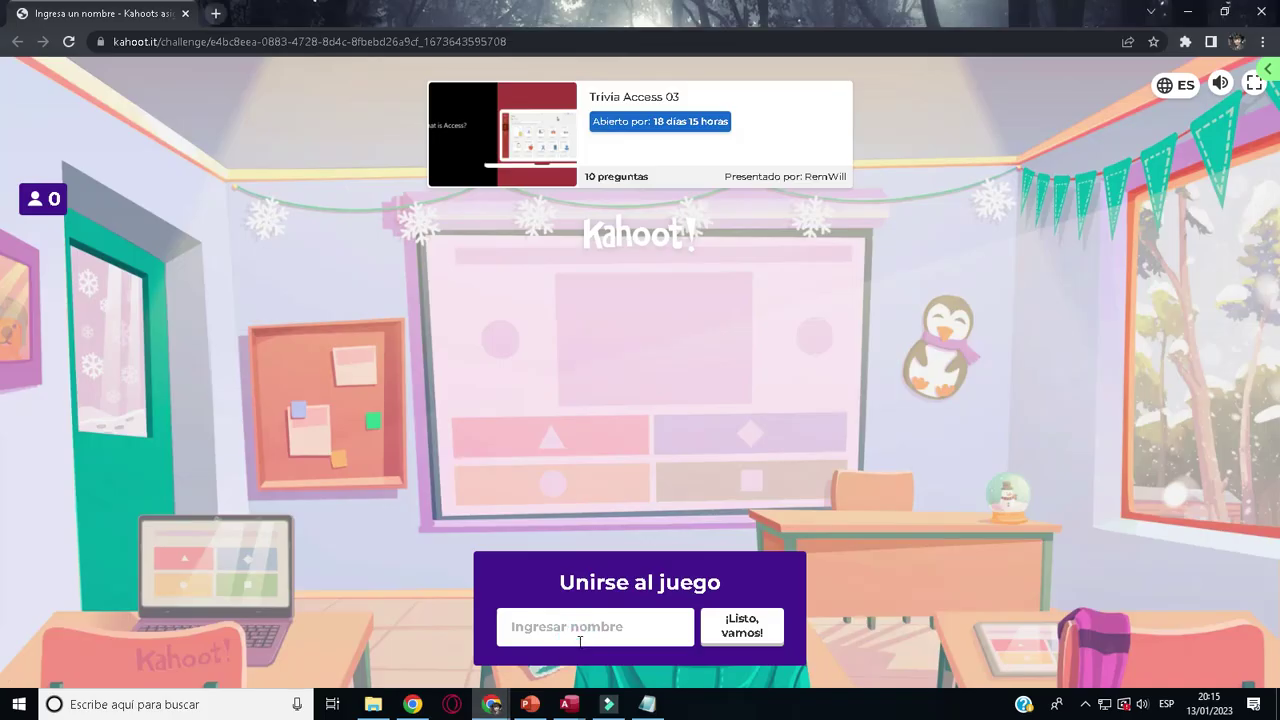
left_click(576, 631)
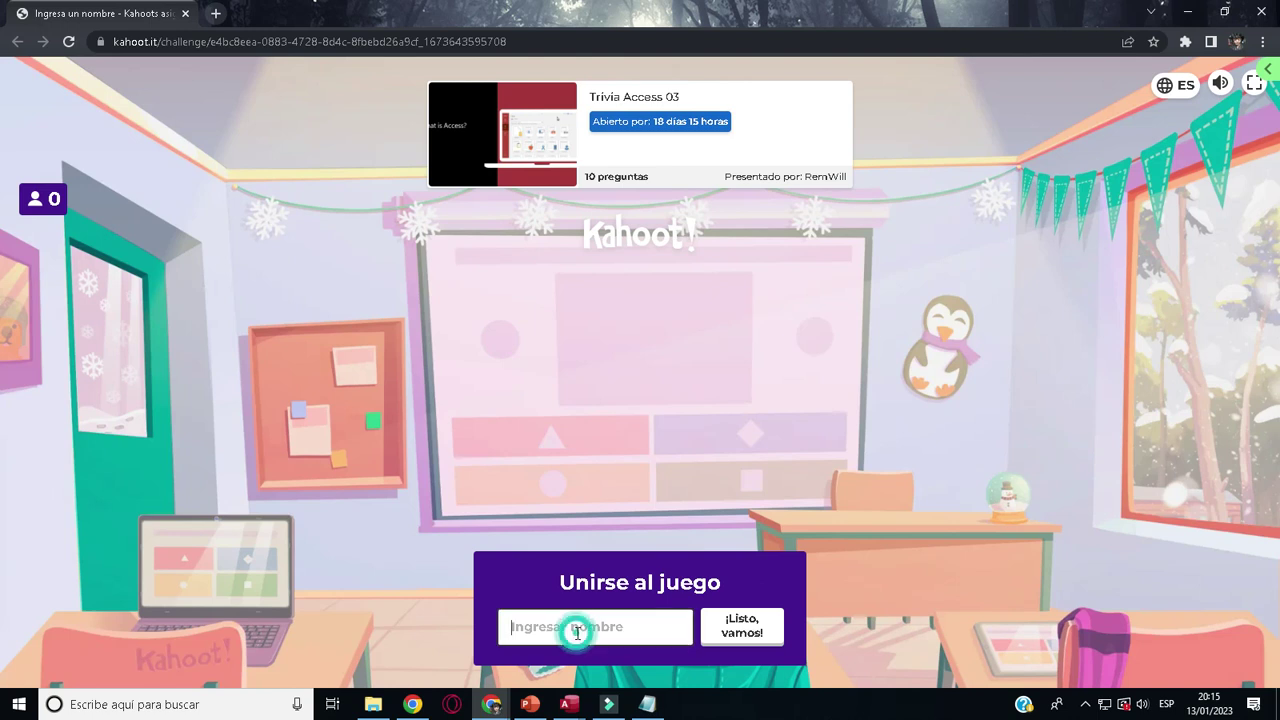
- Join the Trivia Access 03 challenge with the player's name and lower the game's sound volume
type("PAOLA")
left_click(729, 650)
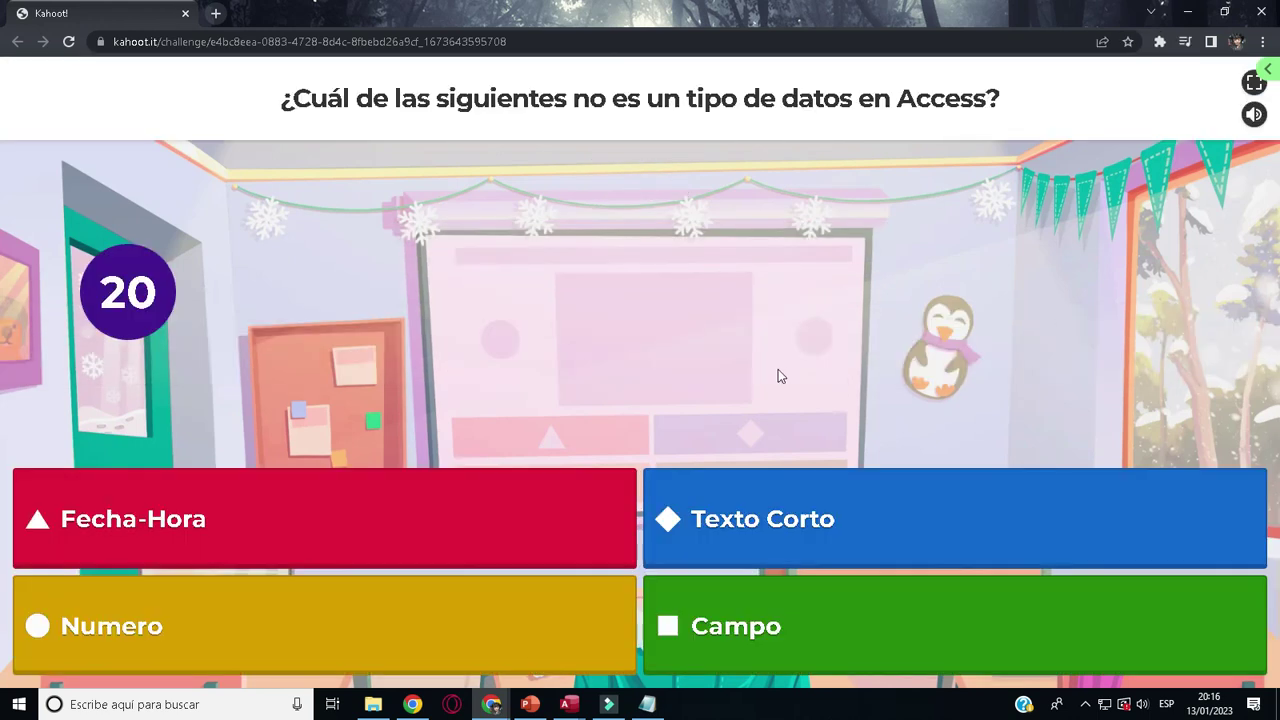
mouse_move(1252, 112)
left_click_drag(1241, 118, 1188, 126)
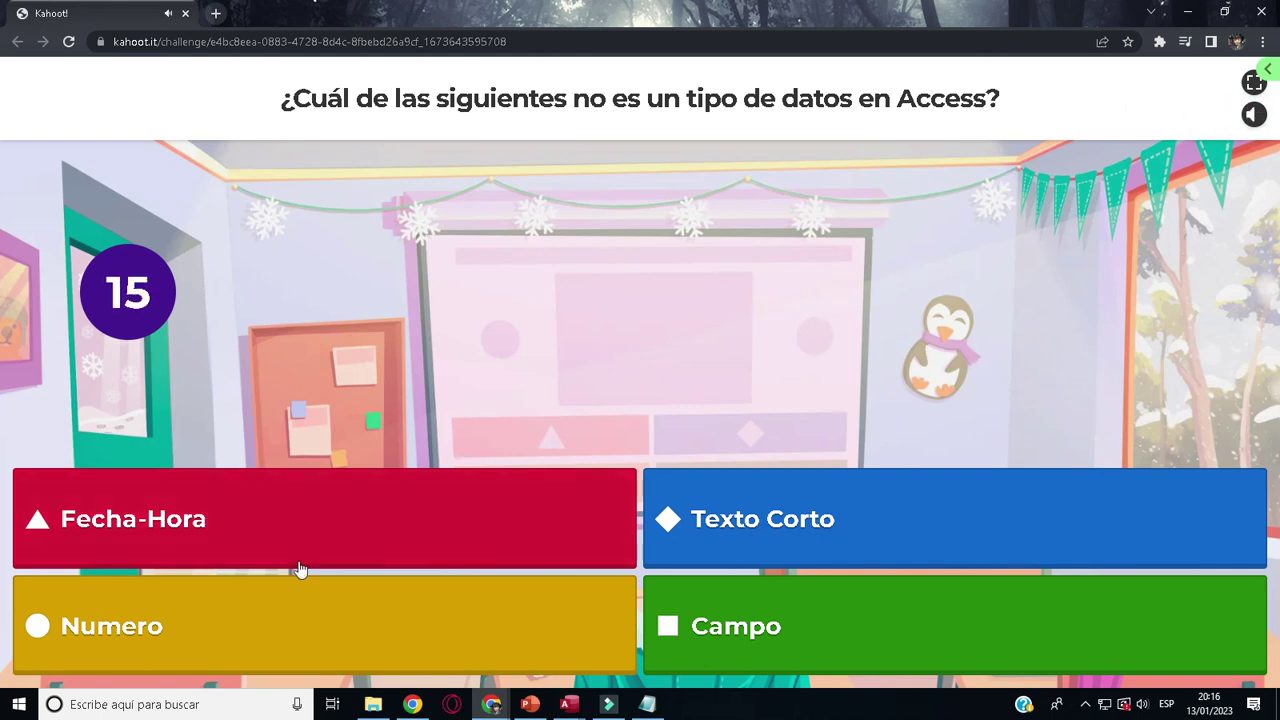
- Answer "Campo" to the question on which option is not an Access data type, and continue to the following question
left_click(821, 630)
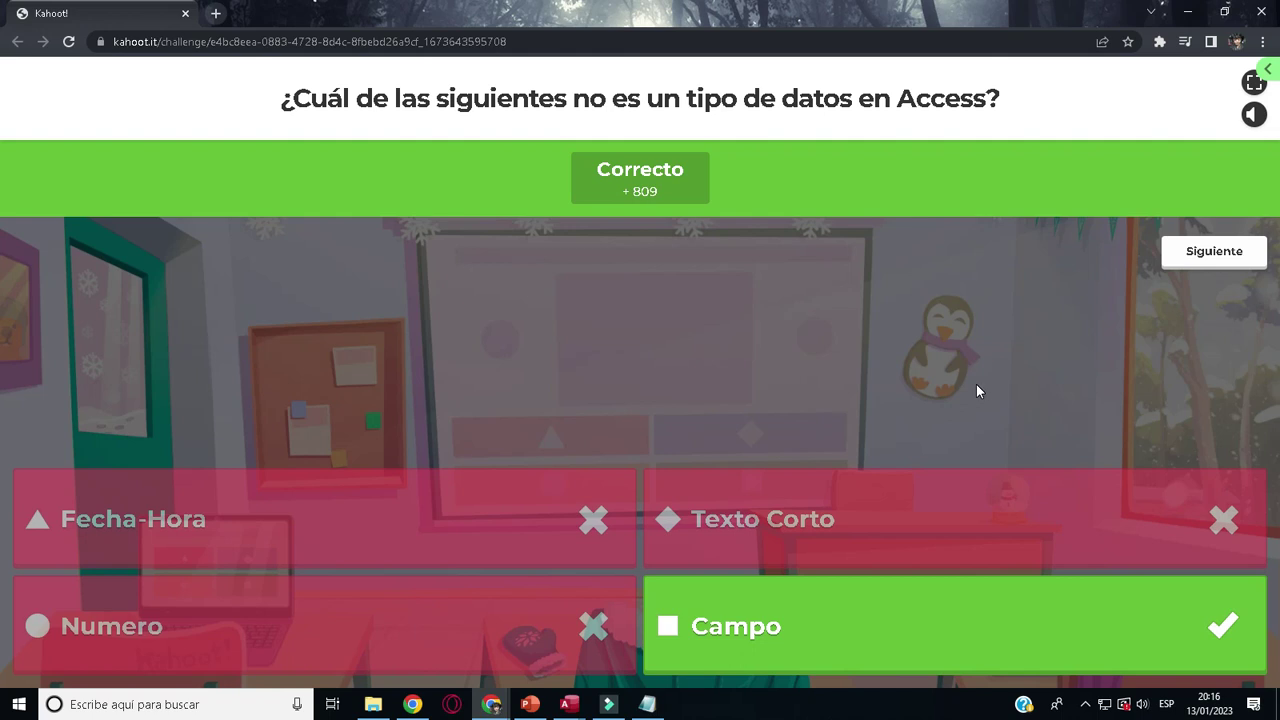
left_click(1213, 258)
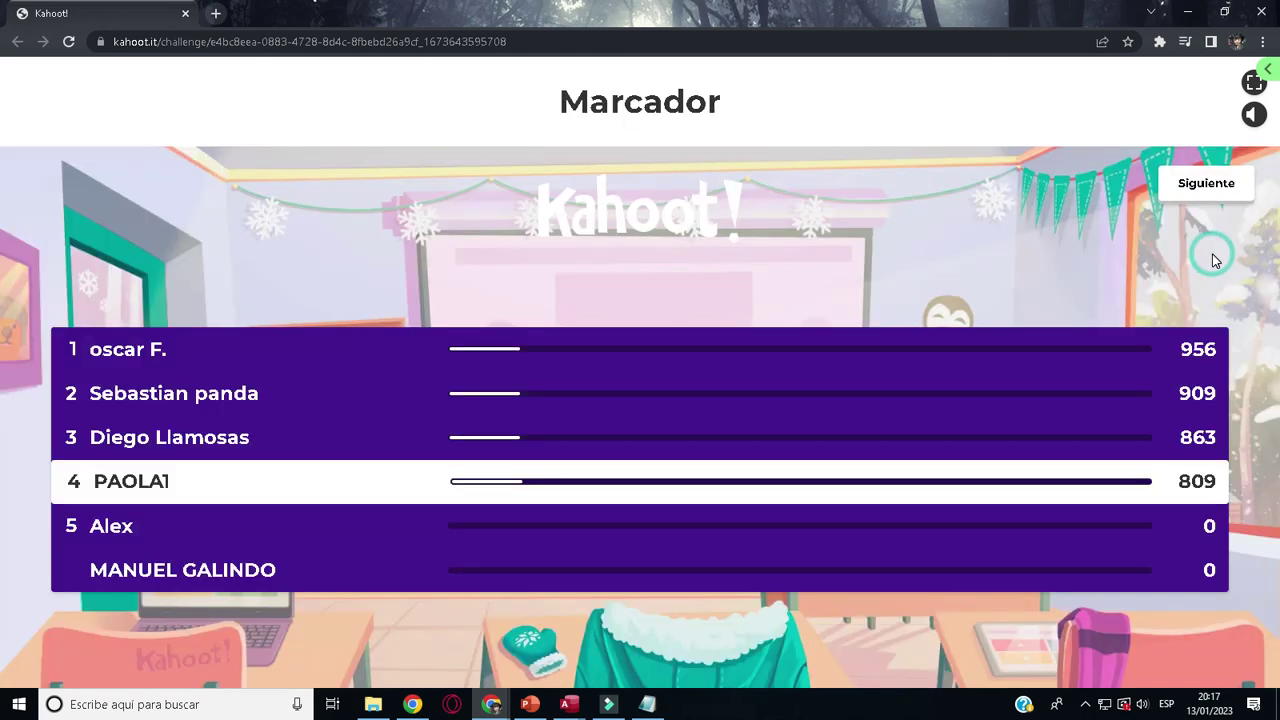
left_click(1204, 190)
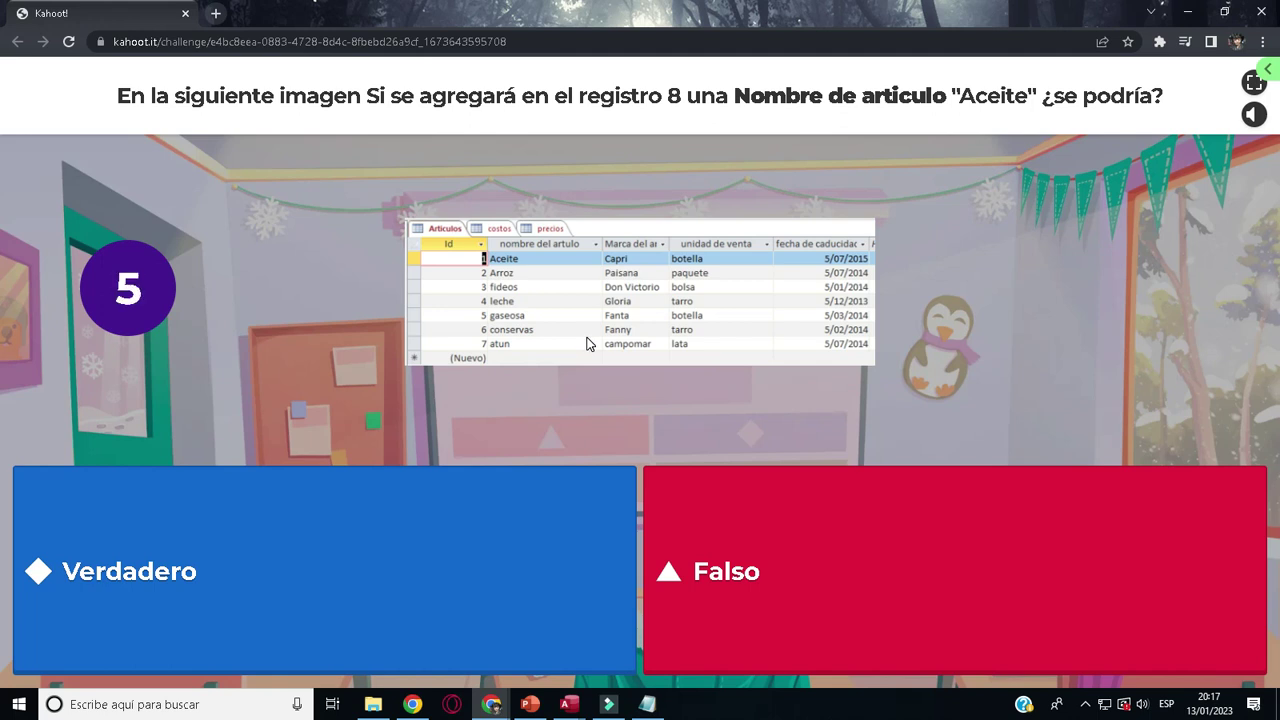
- Answer "Verdadero" to the question about adding "Aceite" in record 8, and continue past the scoreboard
left_click(423, 556)
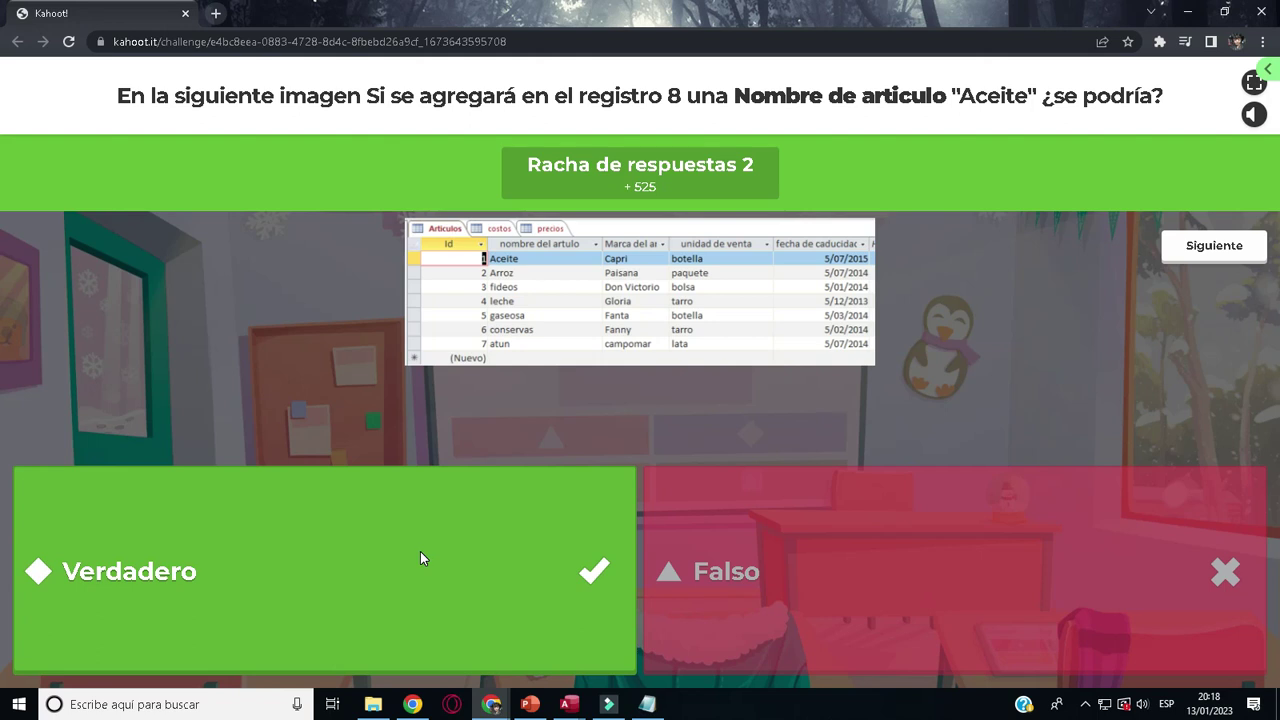
left_click(1181, 252)
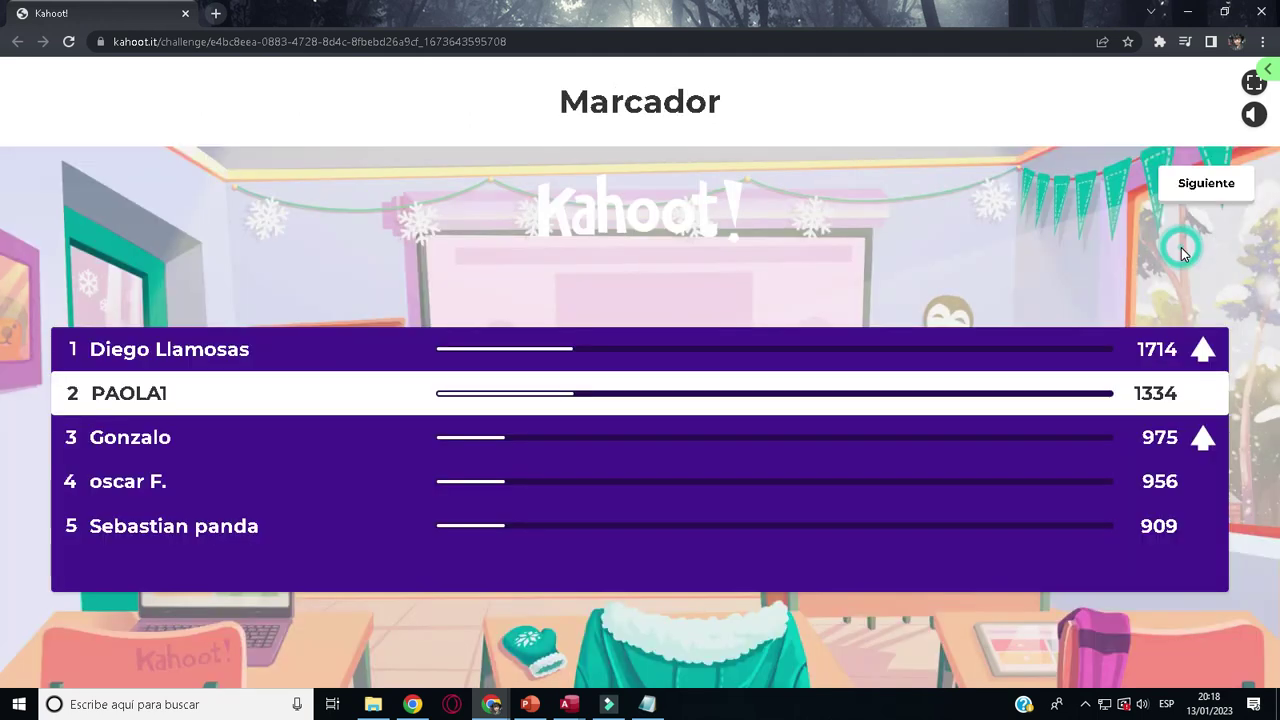
left_click(1193, 183)
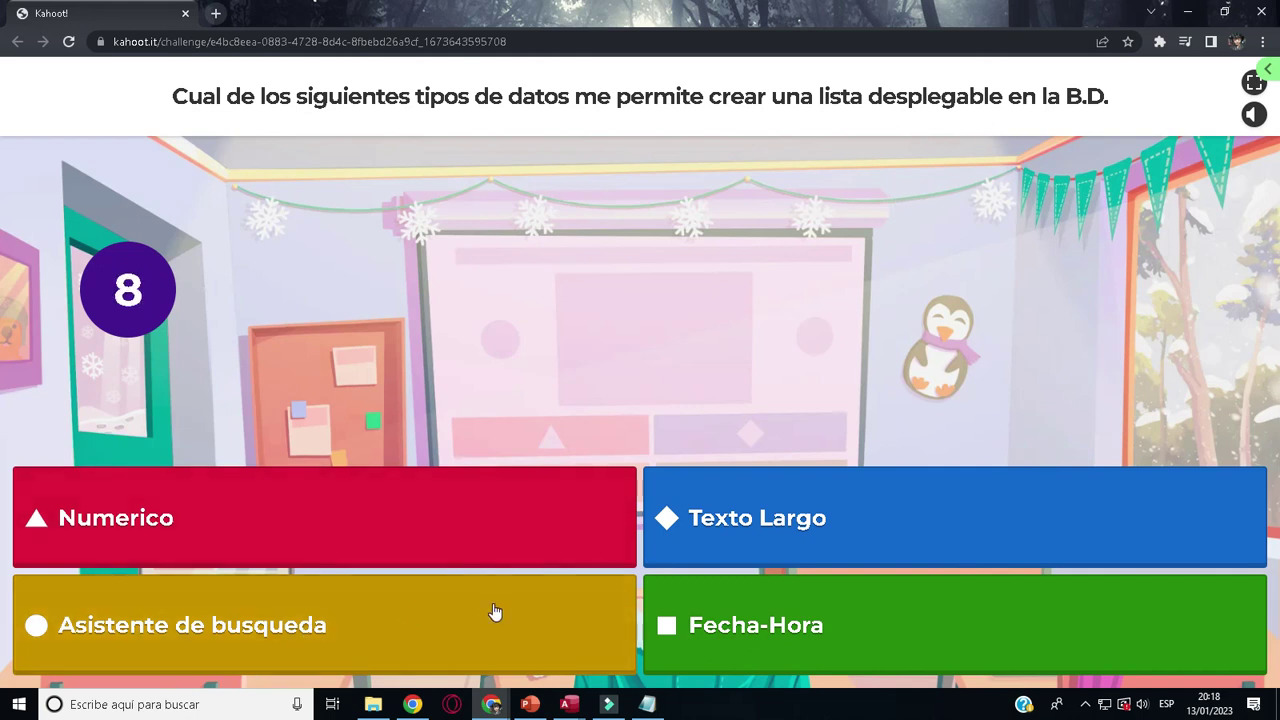
- Answer "Asistente de busqueda" to the drop-down list data type question, and continue past the scoreboard
left_click(435, 640)
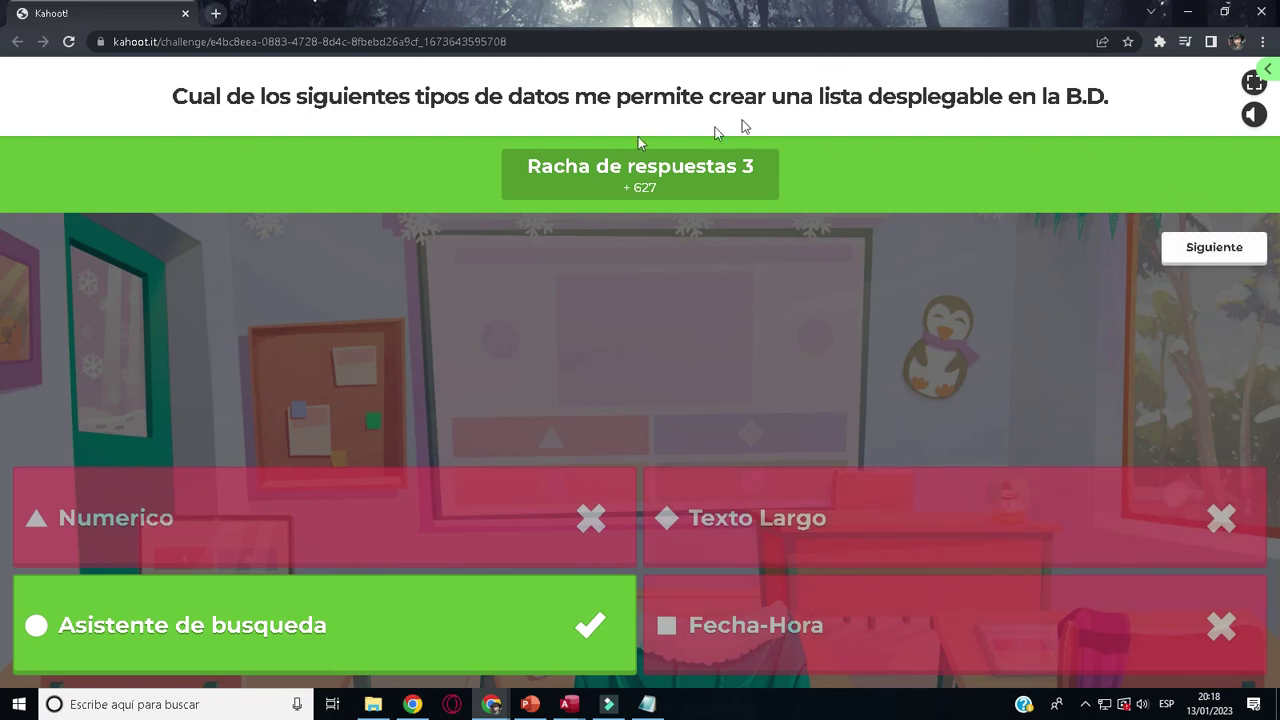
left_click(1230, 262)
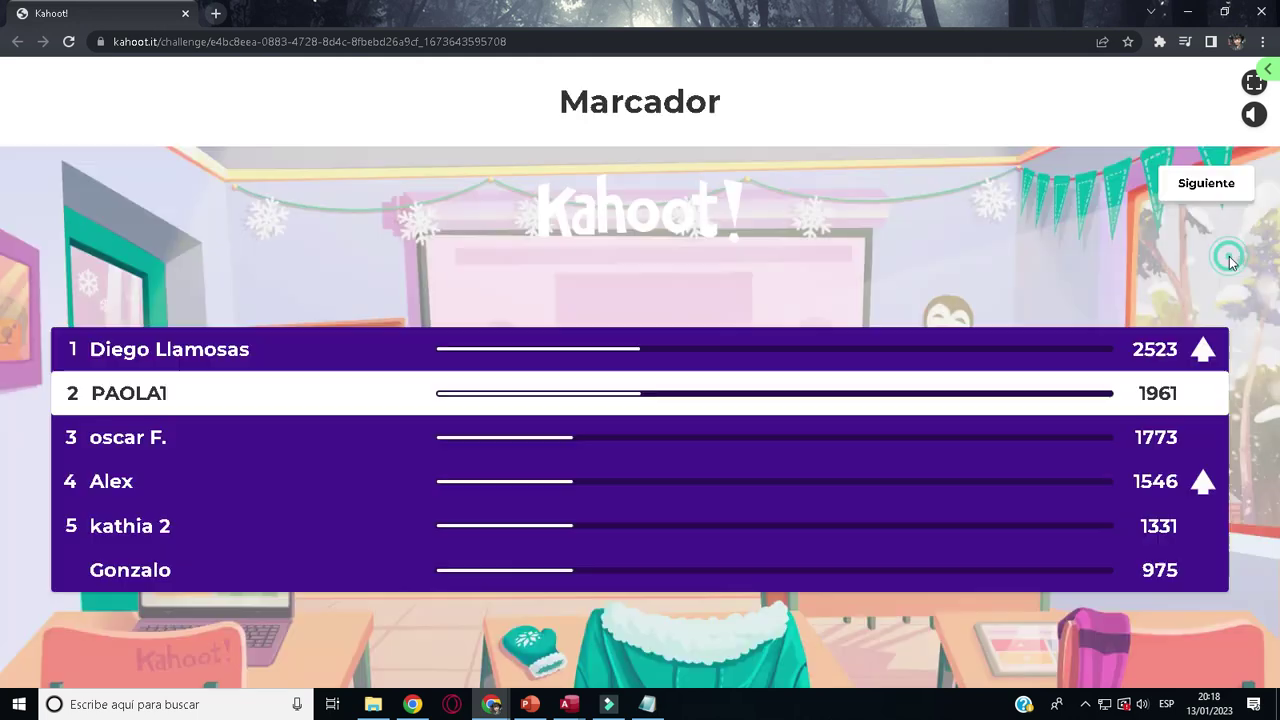
left_click(1228, 190)
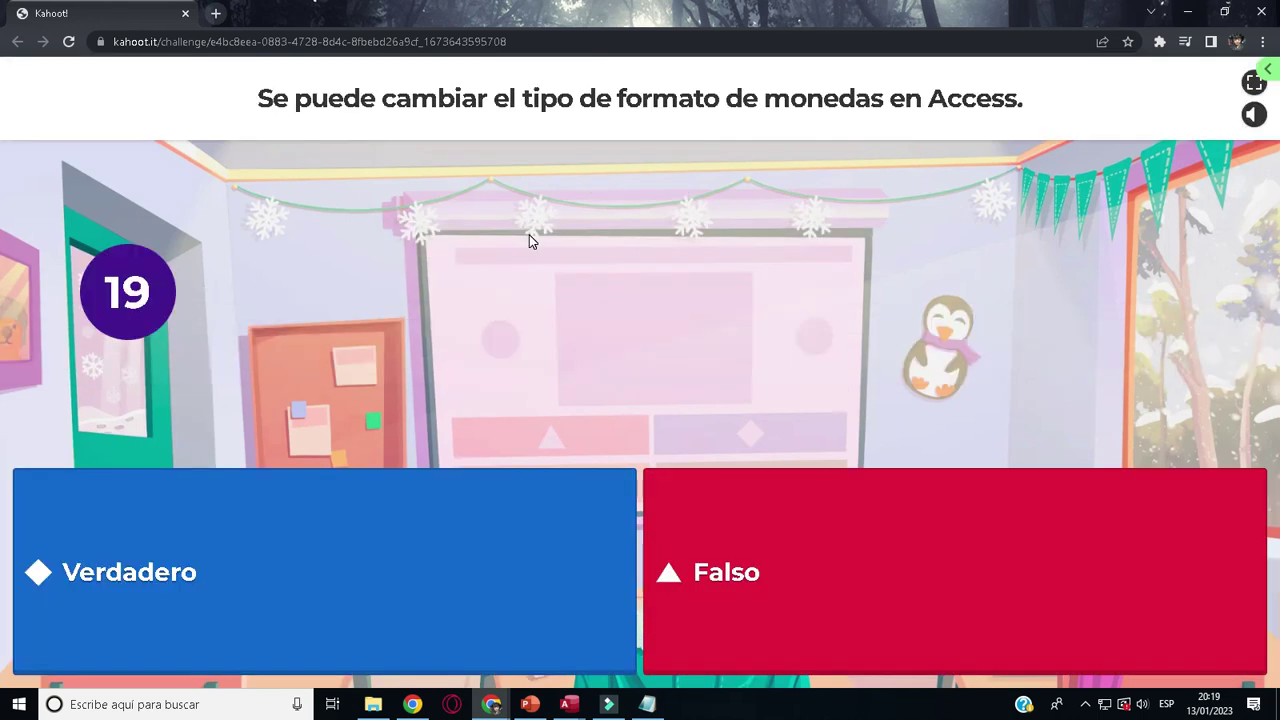
- Answer "Verdadero" to the currency format question and "7" to the question on the number of FECHA-HORA formats
left_click(534, 574)
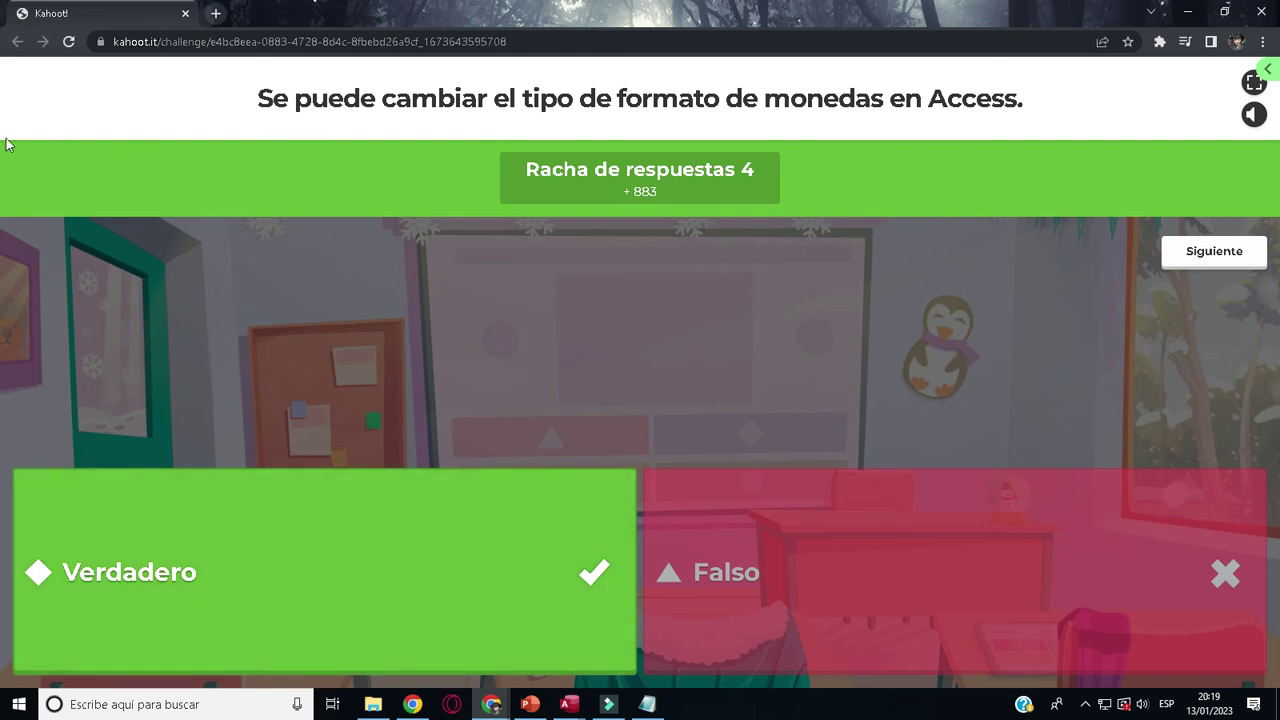
left_click(1200, 252)
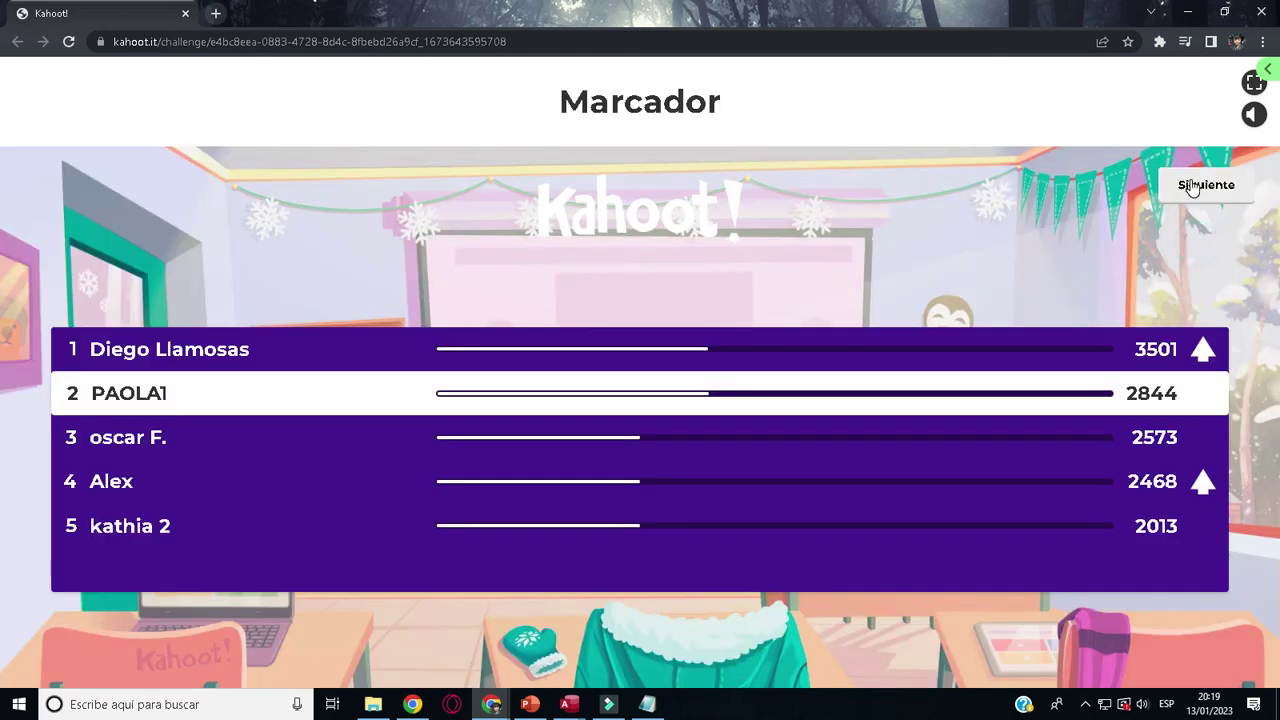
left_click(1191, 187)
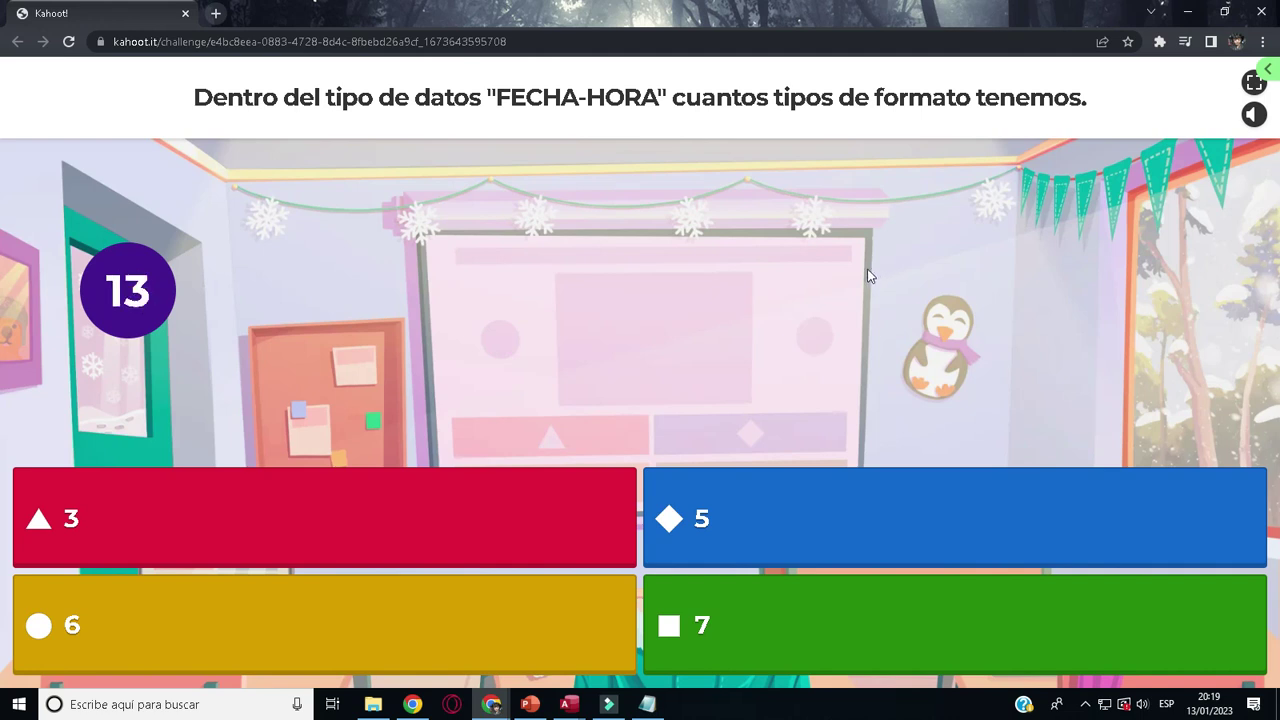
left_click(839, 621)
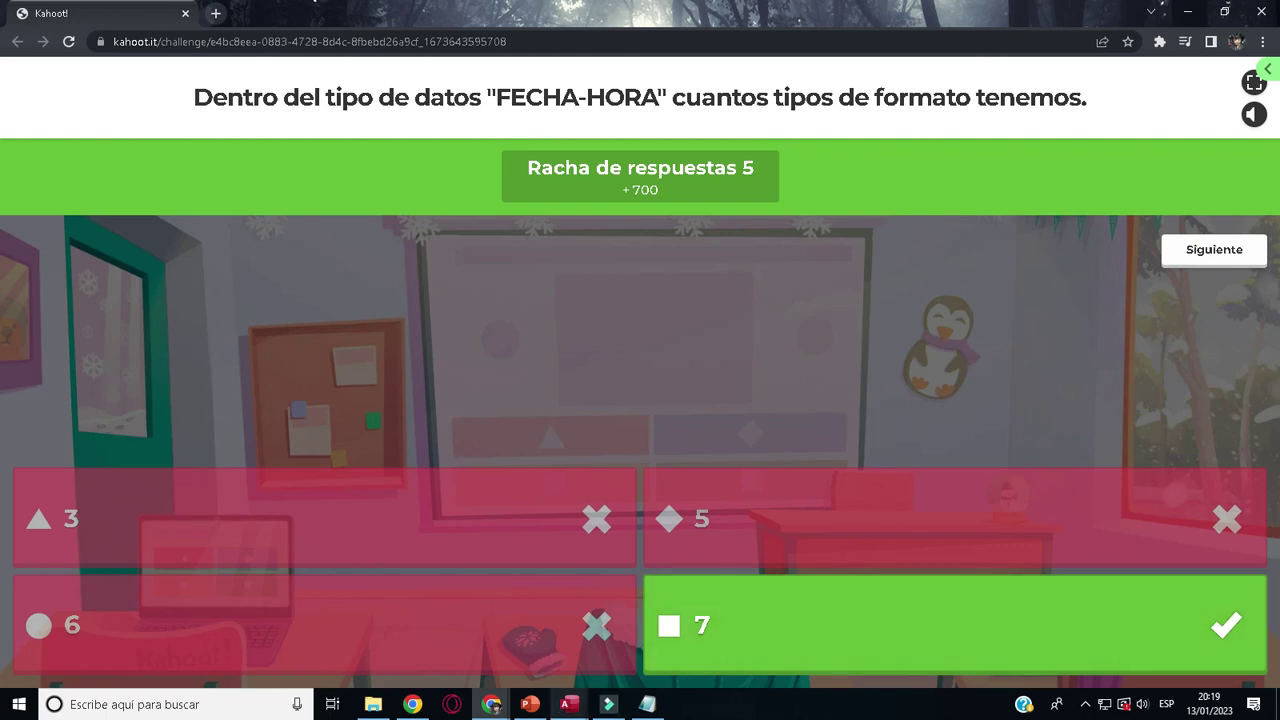
- Switch to Access and open the EJEMPLO table of Database10 in Design view
mouse_move(570, 705)
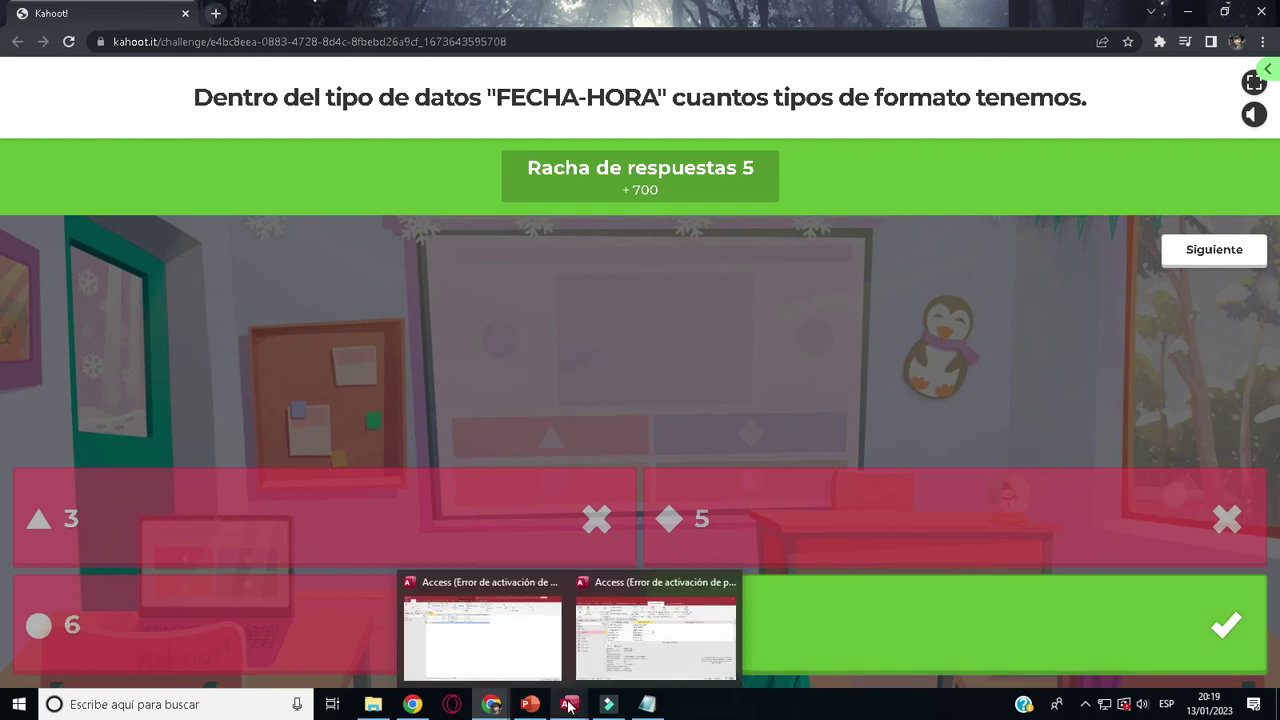
left_click(528, 645)
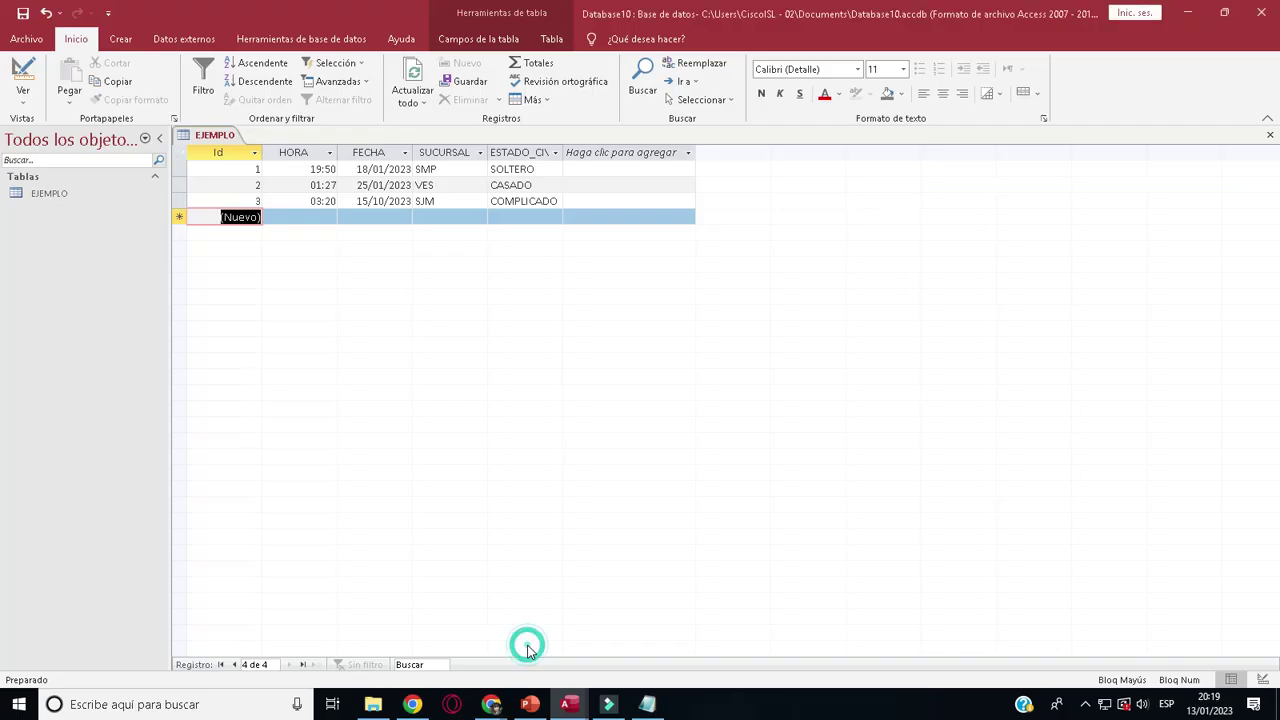
left_click(23, 95)
left_click(54, 163)
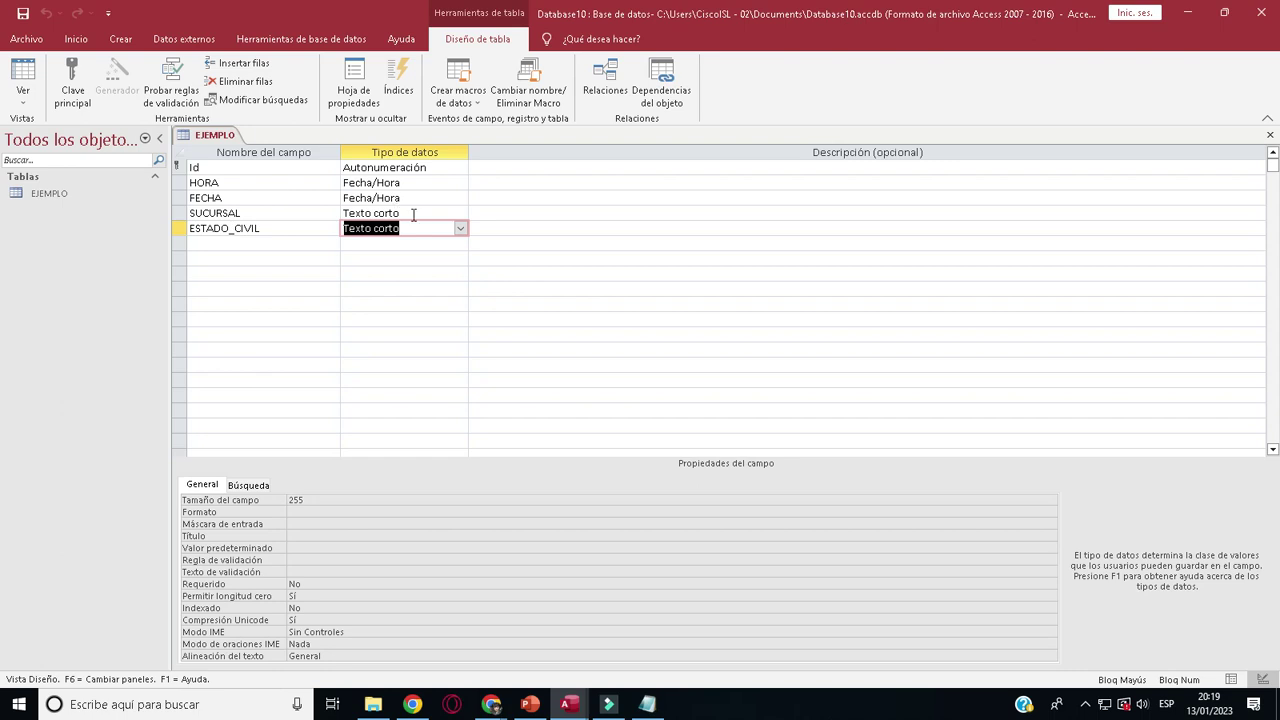
- Review the data types offered for ESTADO_CIVIL and the format options of the HORA date/time field
left_click(460, 228)
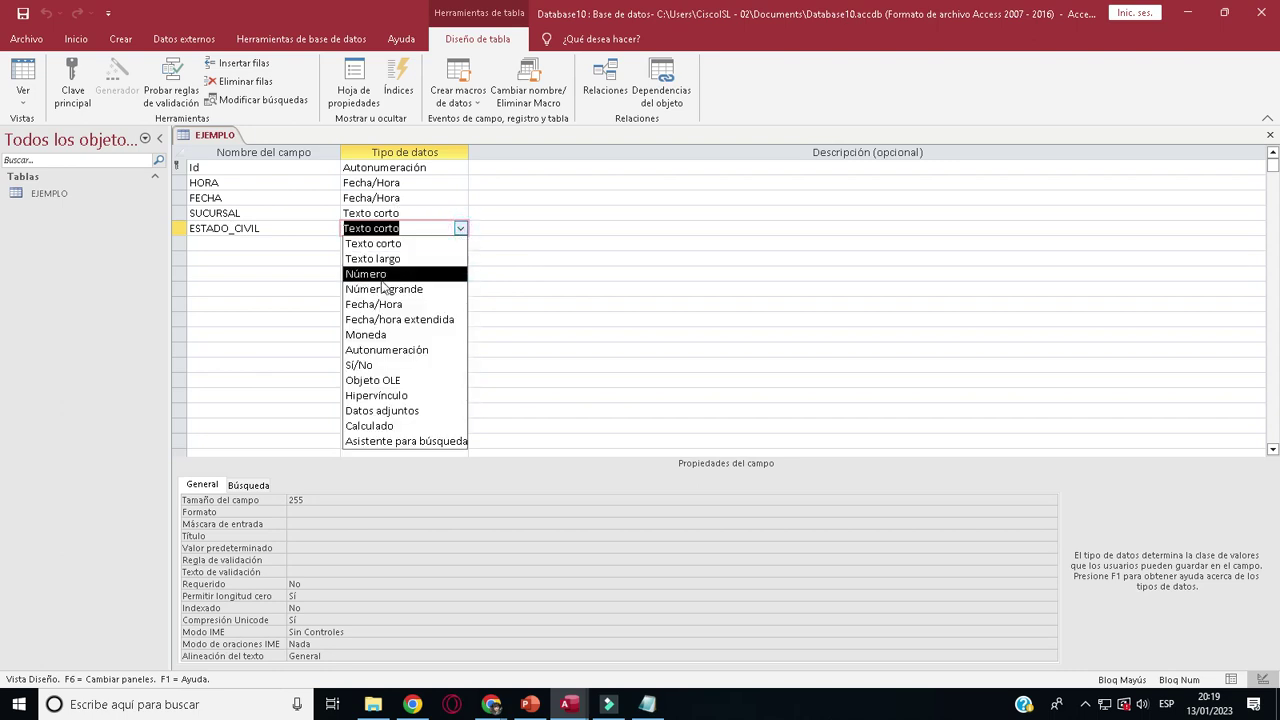
left_click(484, 222)
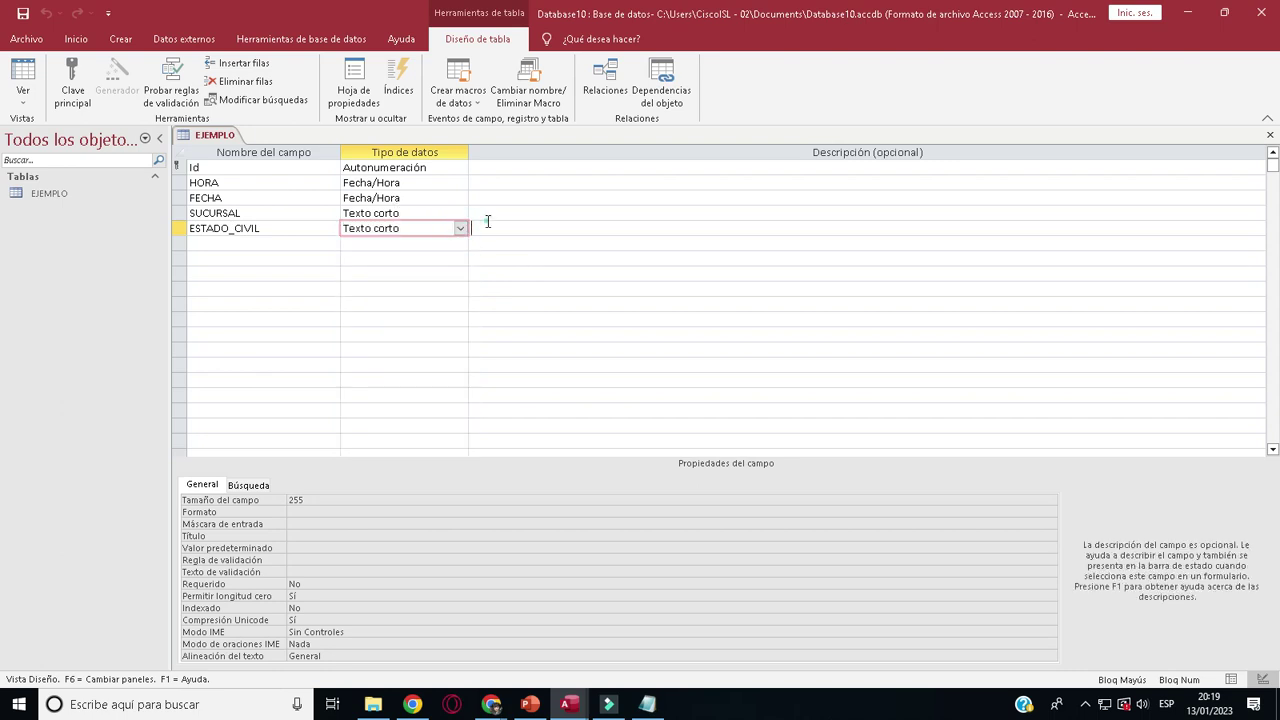
left_click(438, 183)
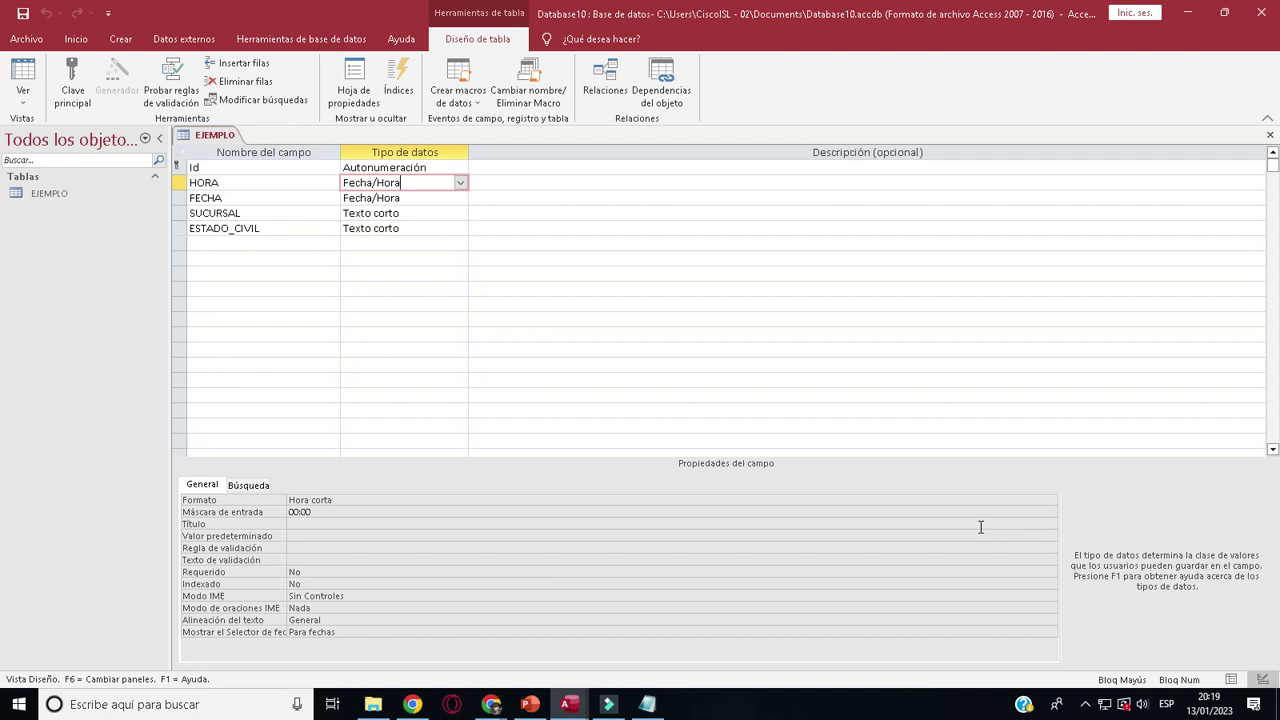
left_click(1002, 500)
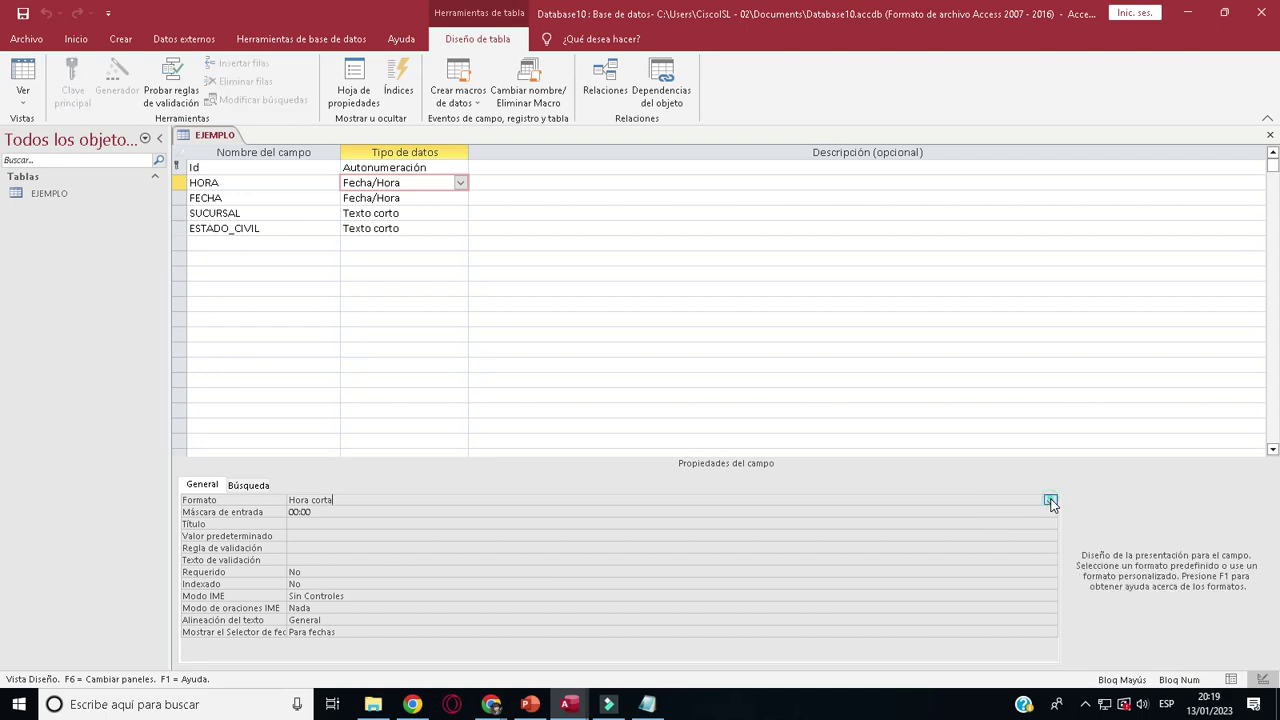
left_click(1050, 500)
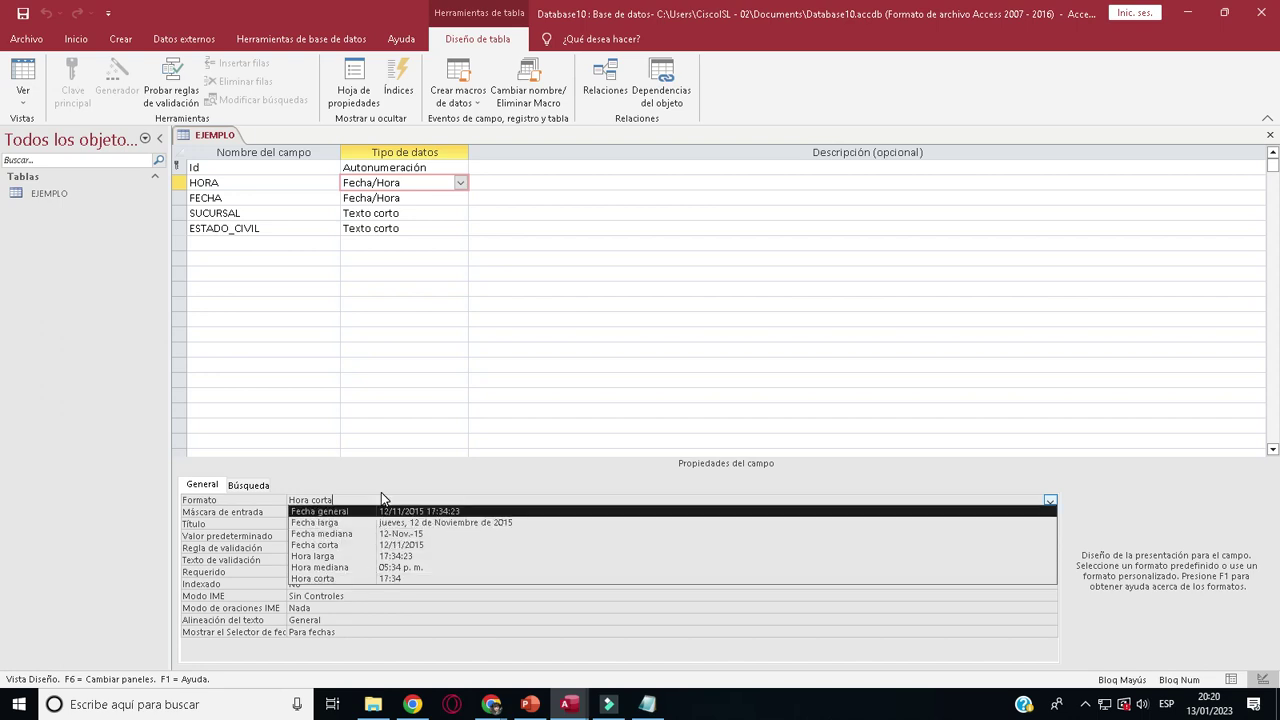
- Magnify the screen to 200% with Lupa to examine the HORA field's format options, and restore it to 100%
left_click(243, 702)
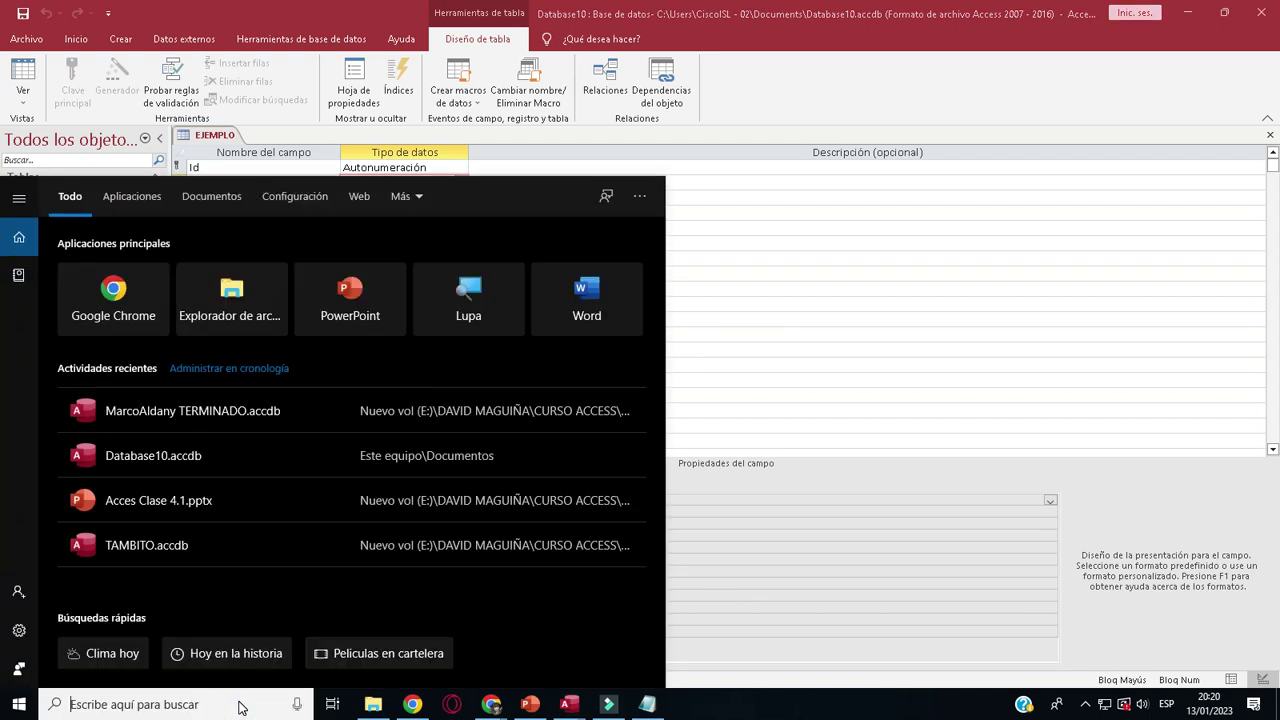
type("l")
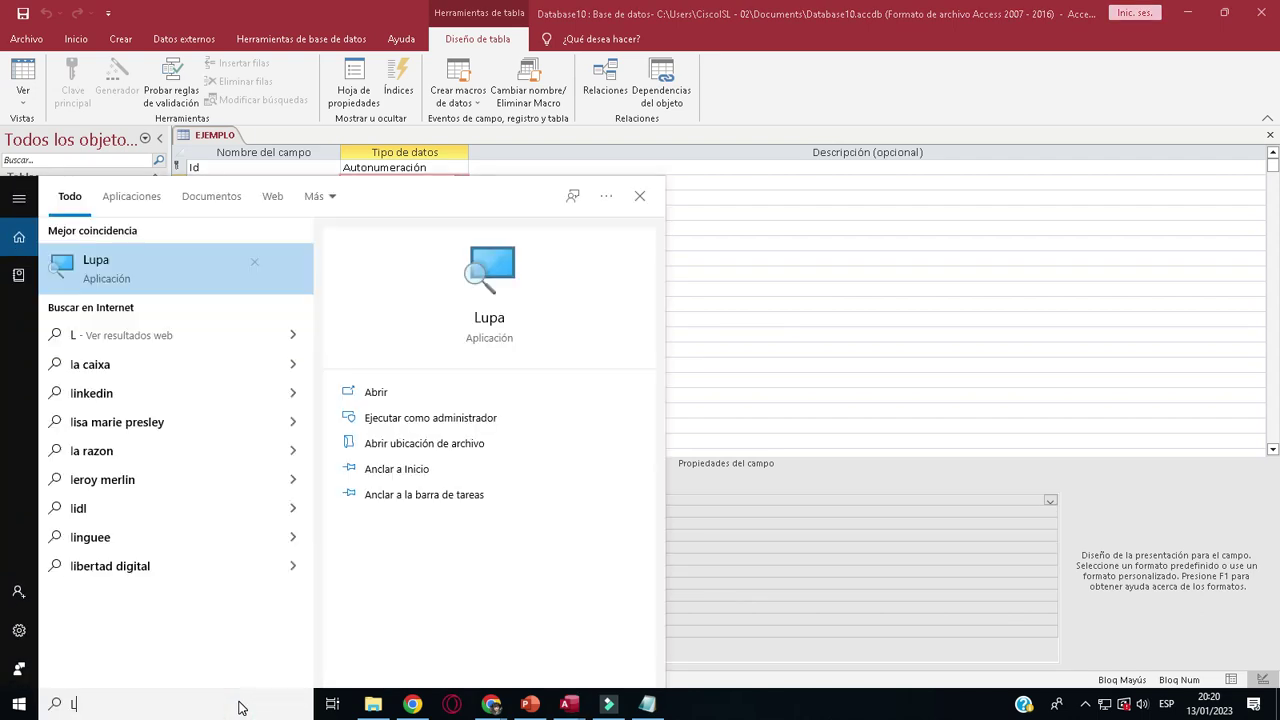
left_click(131, 262)
left_click(445, 516)
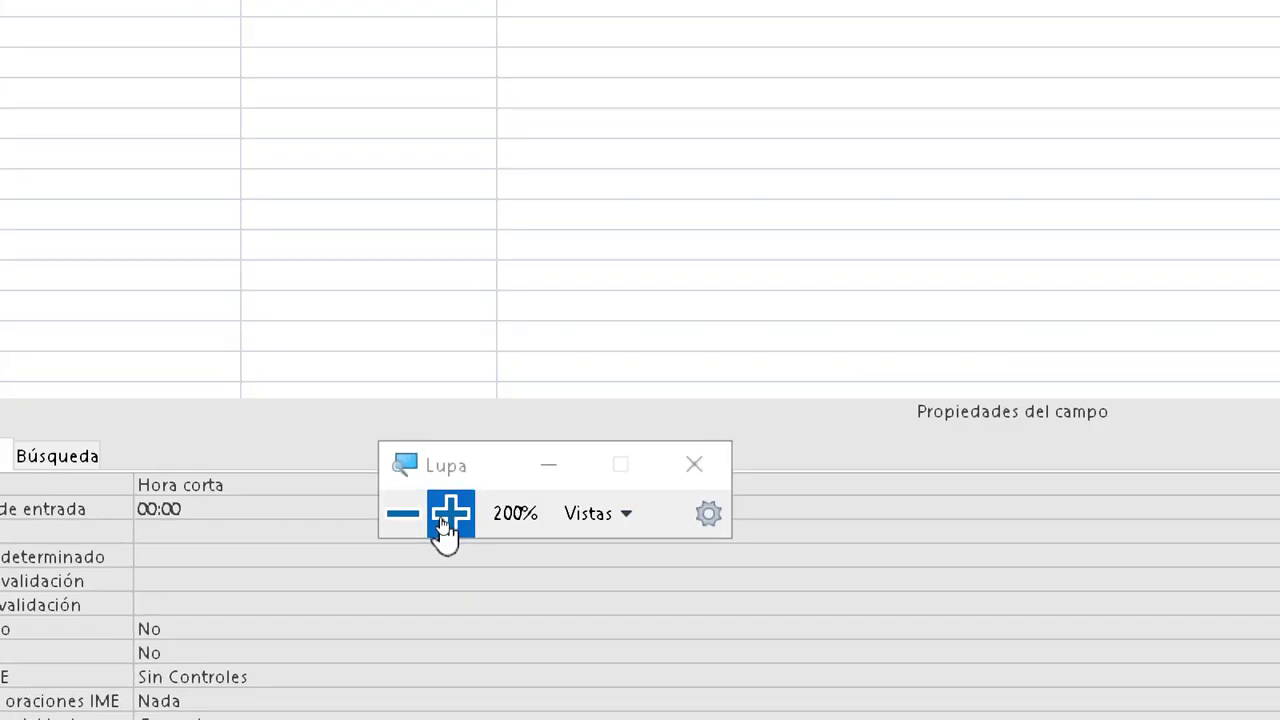
left_click(548, 466)
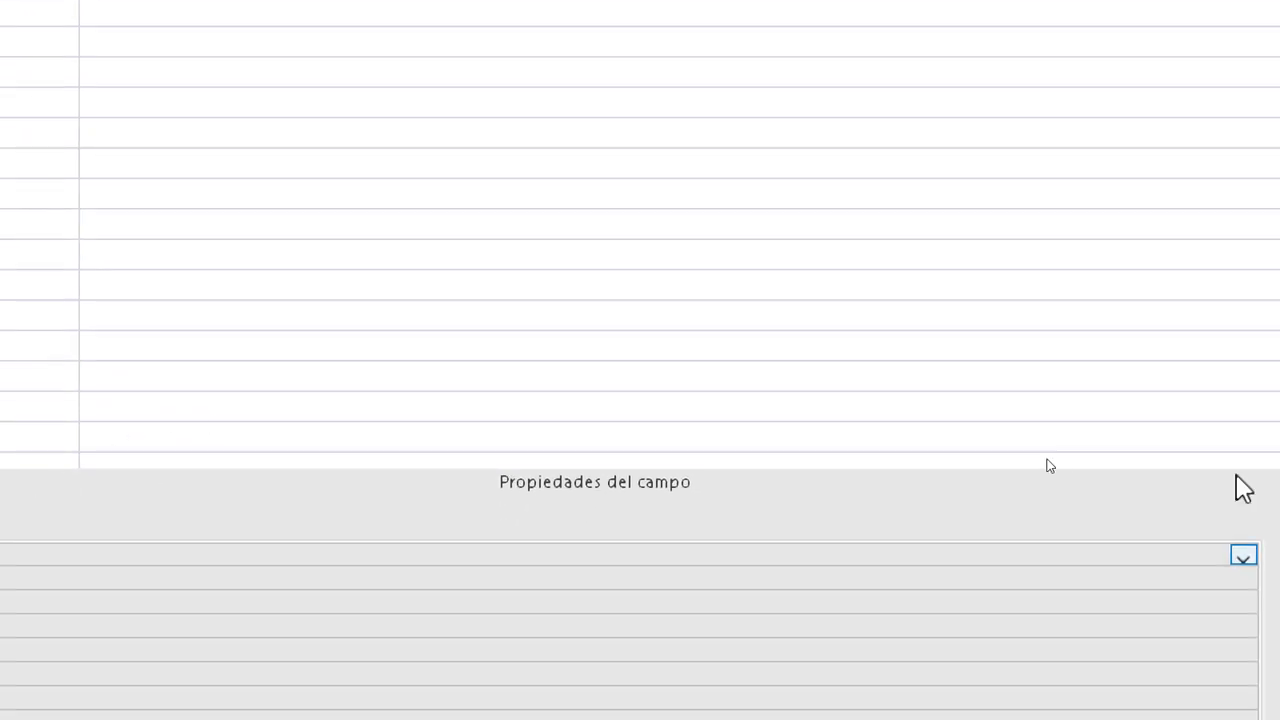
left_click(1245, 555)
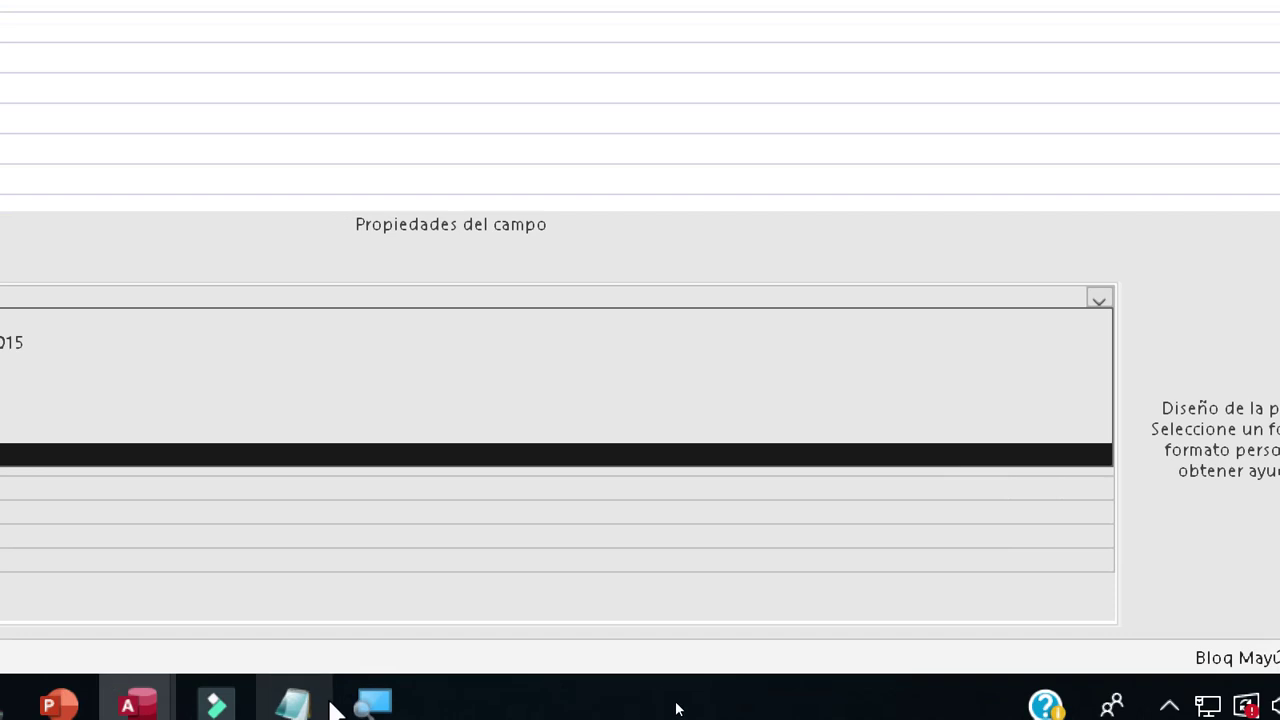
left_click(373, 703)
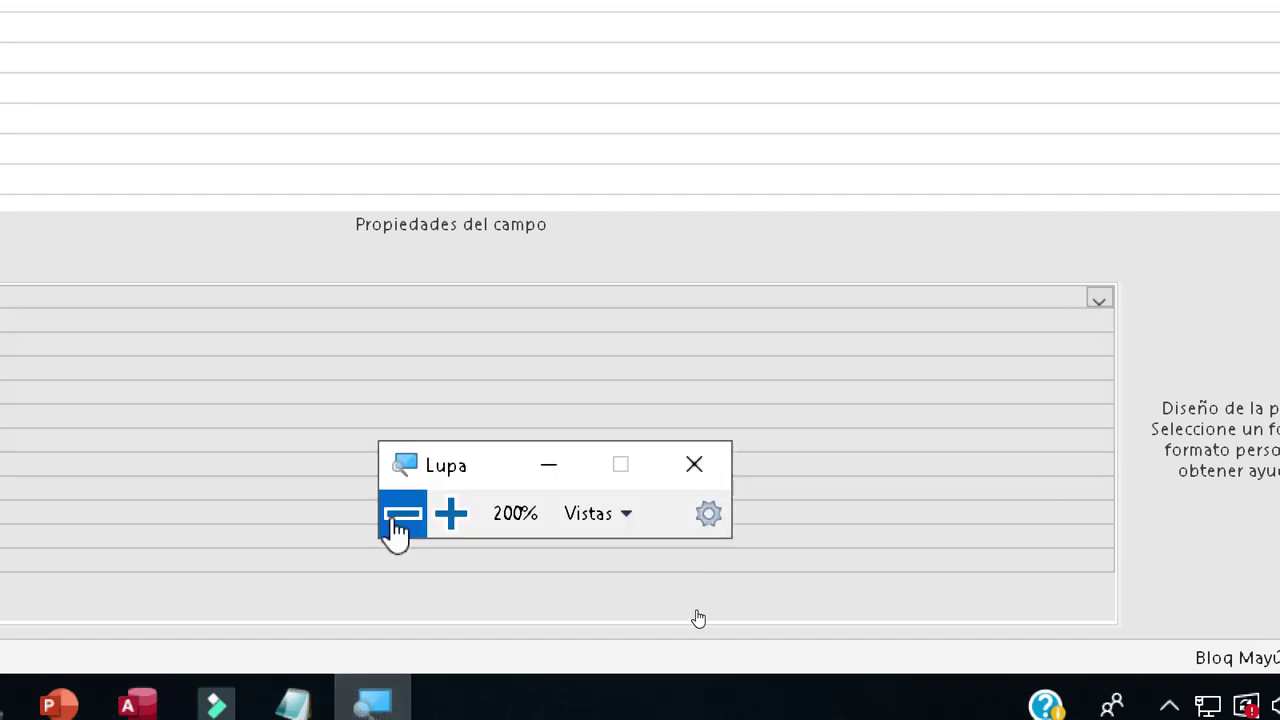
left_click(396, 520)
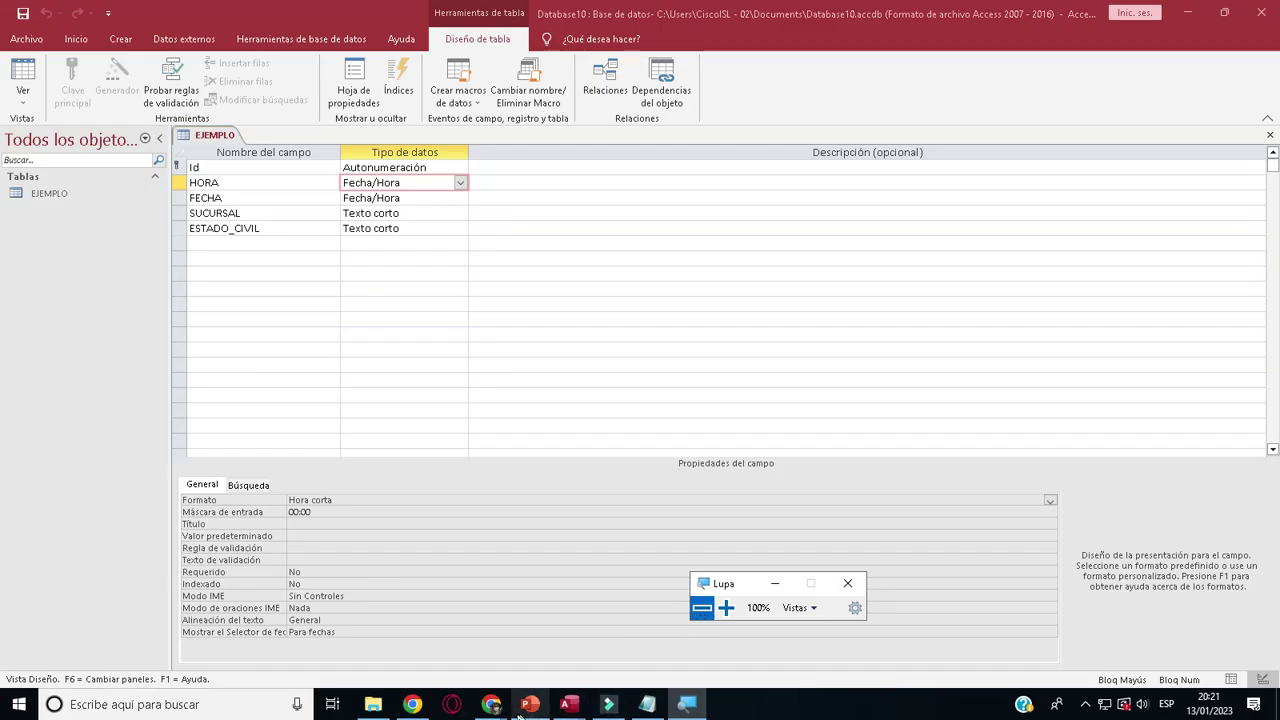
- Switch back to the Kahoot quiz, close Lupa and continue past the scoreboard to the following question
mouse_move(491, 705)
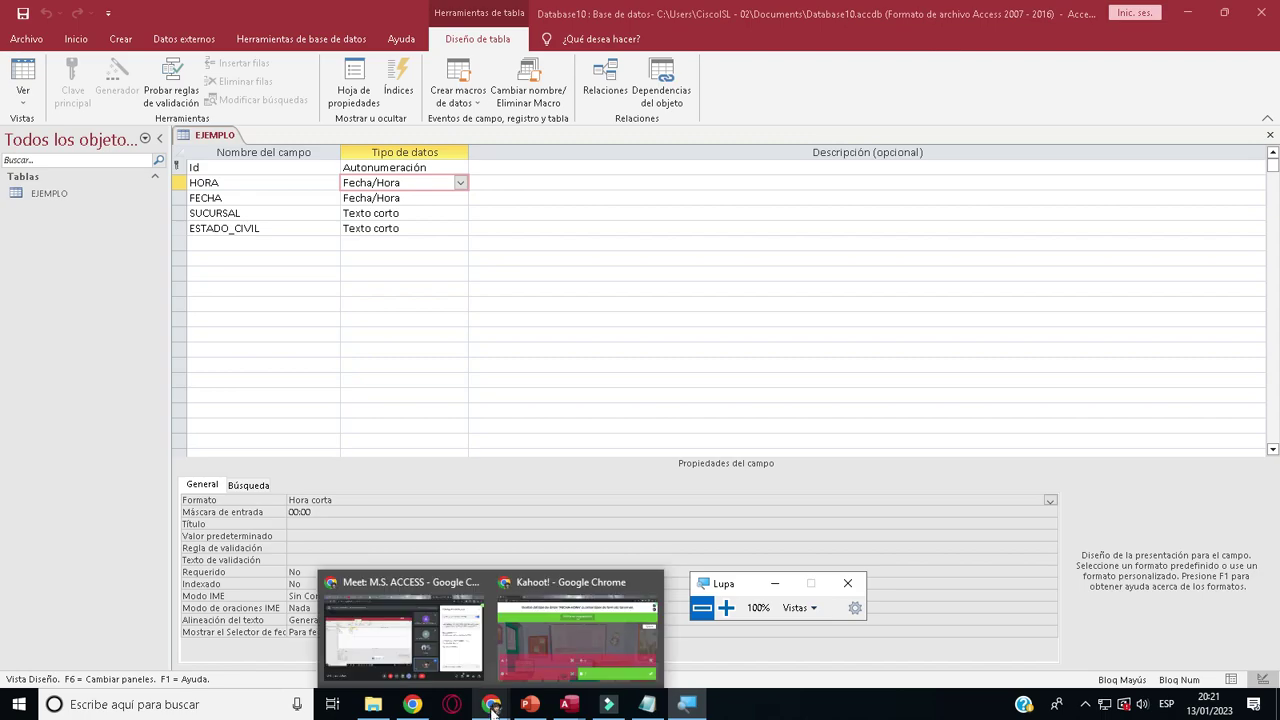
left_click(538, 645)
left_click(1233, 251)
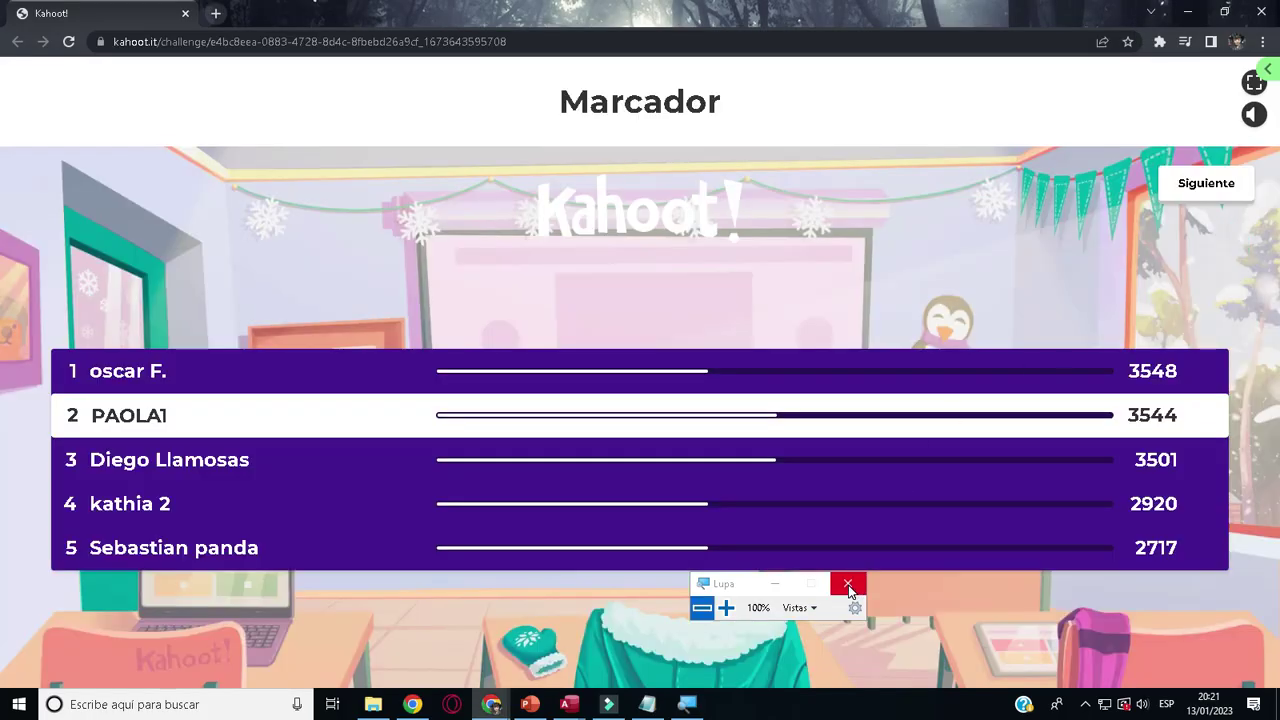
left_click(850, 582)
left_click(1205, 185)
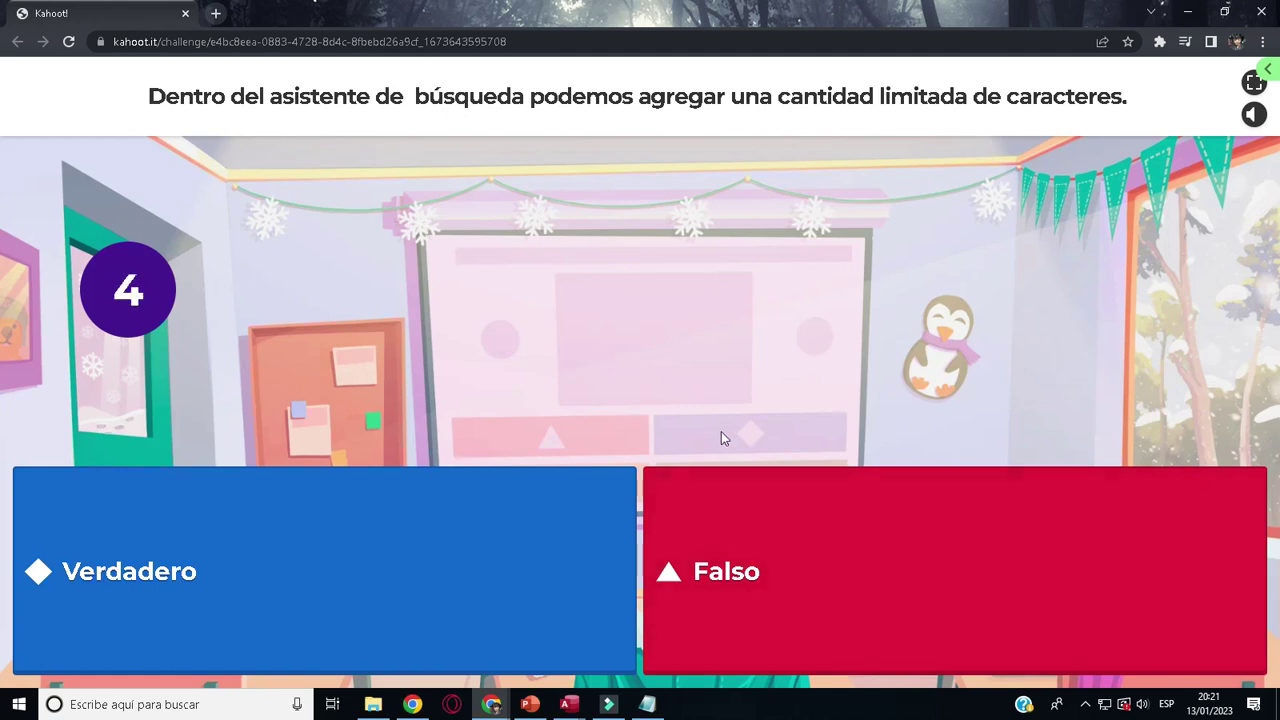
- Answer "Verdadero" to the question about limited characters in the search wizard, and continue to the question on the three class 03 tables
left_click(510, 524)
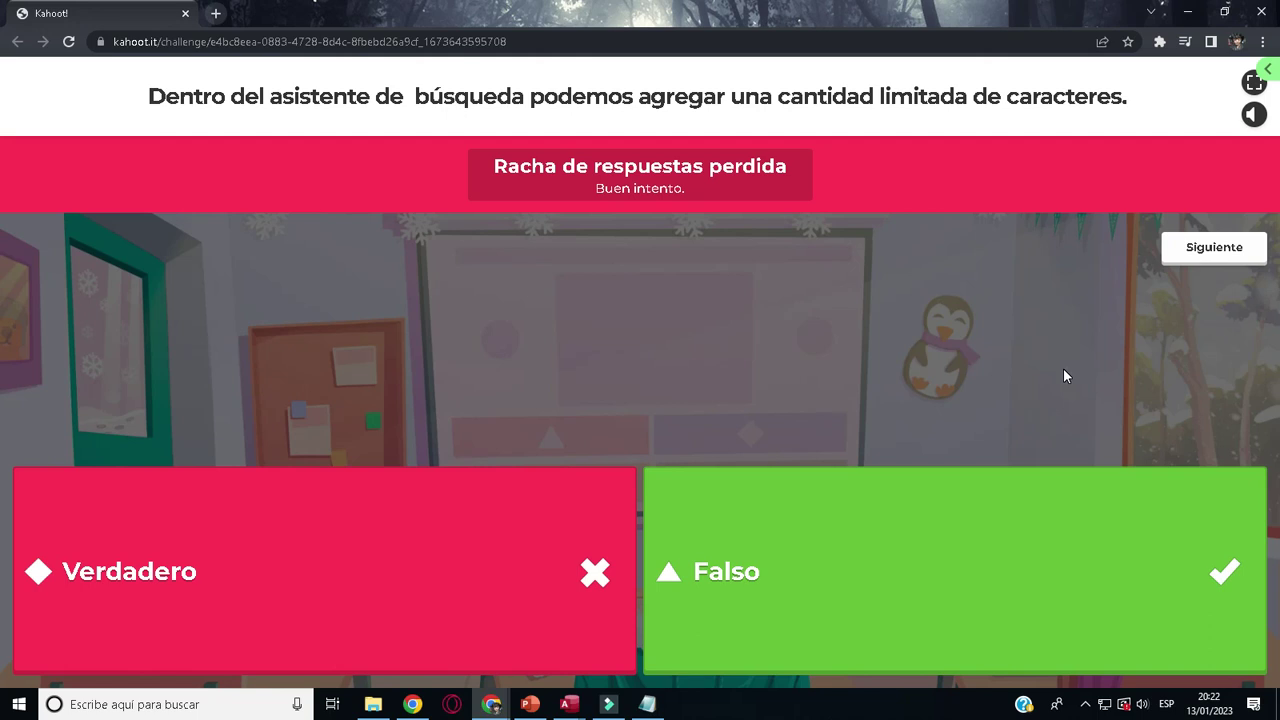
left_click(1221, 252)
left_click(1203, 194)
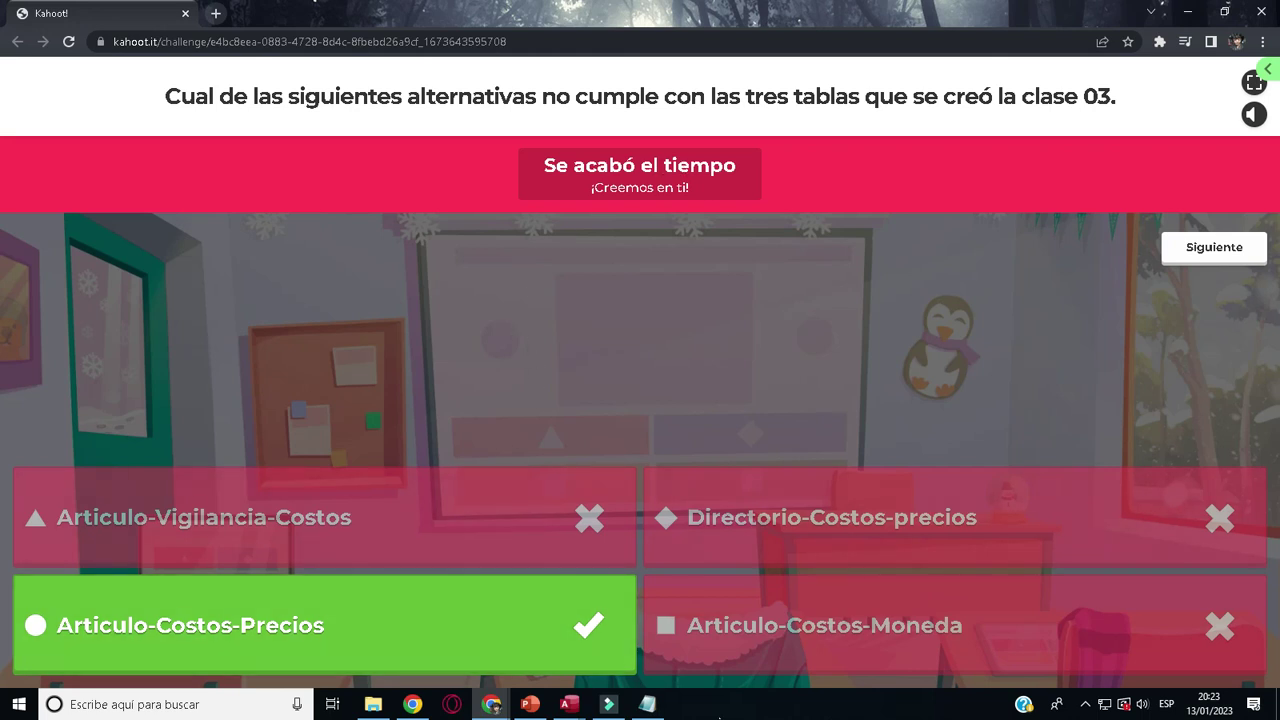
- Open the TAMBITO.accdb database from the CLASE 3 BD TIENDA folder
left_click(373, 704)
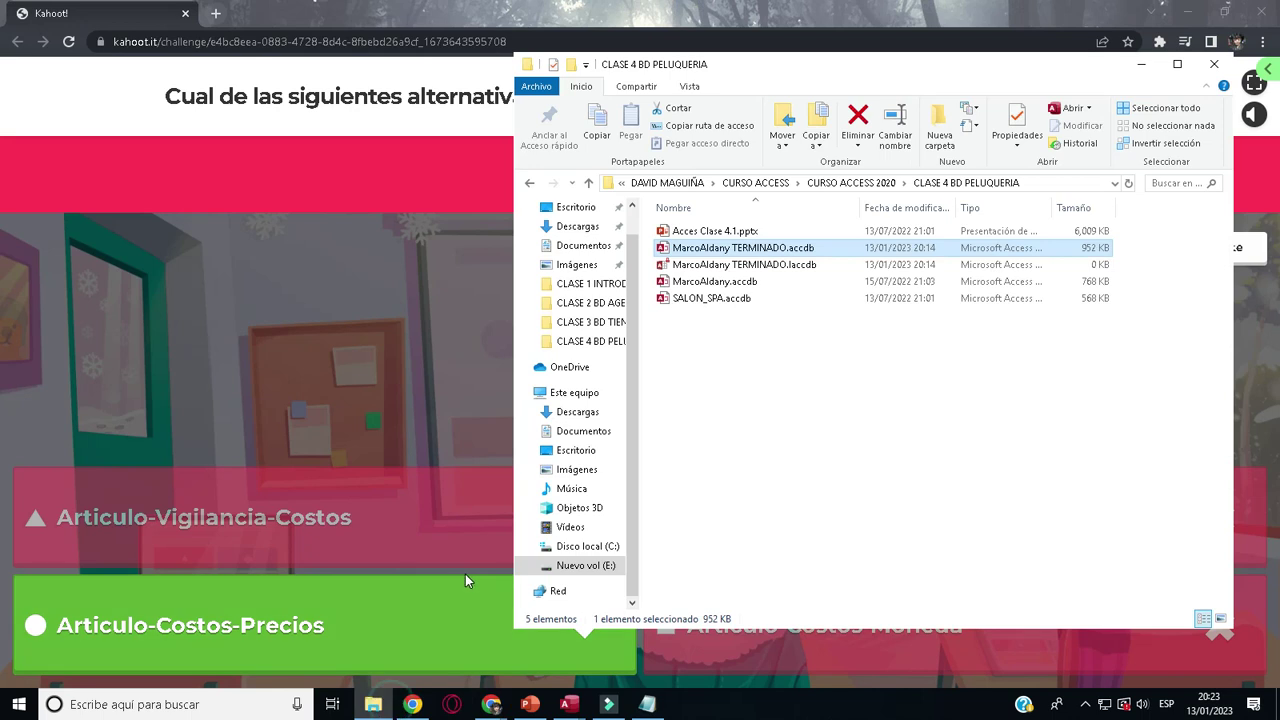
left_click(530, 182)
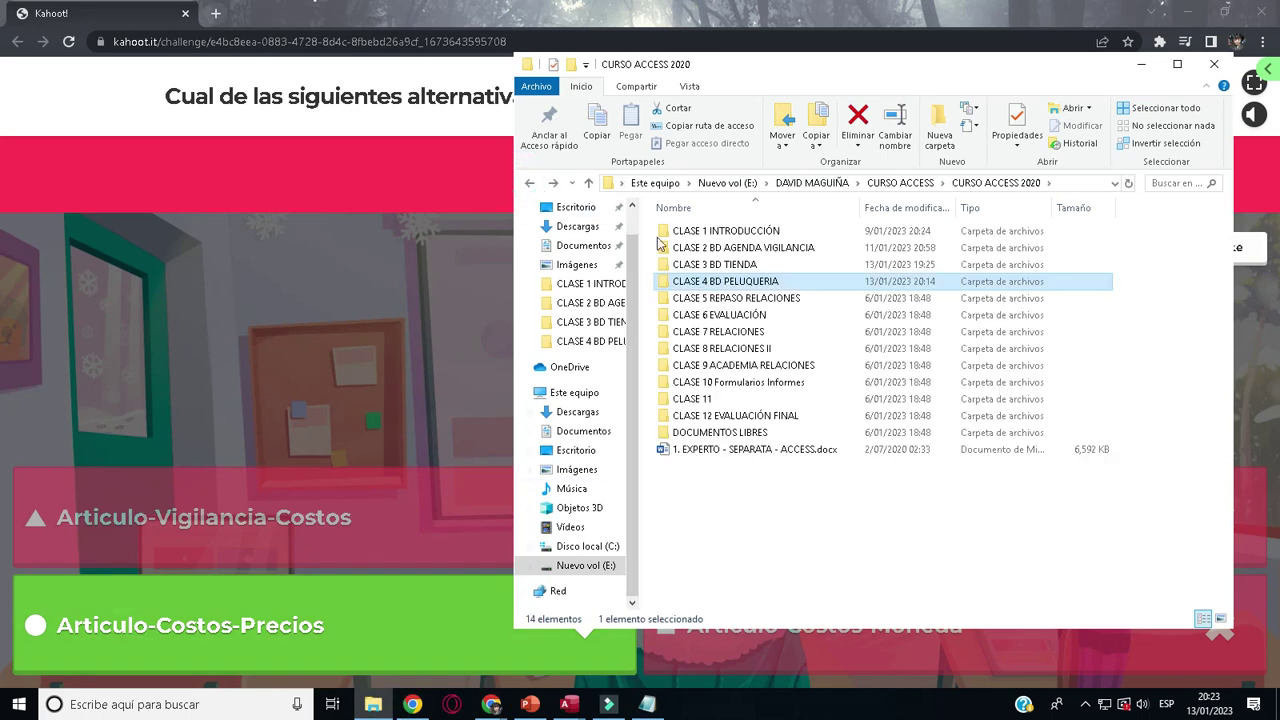
double_click(700, 264)
double_click(706, 262)
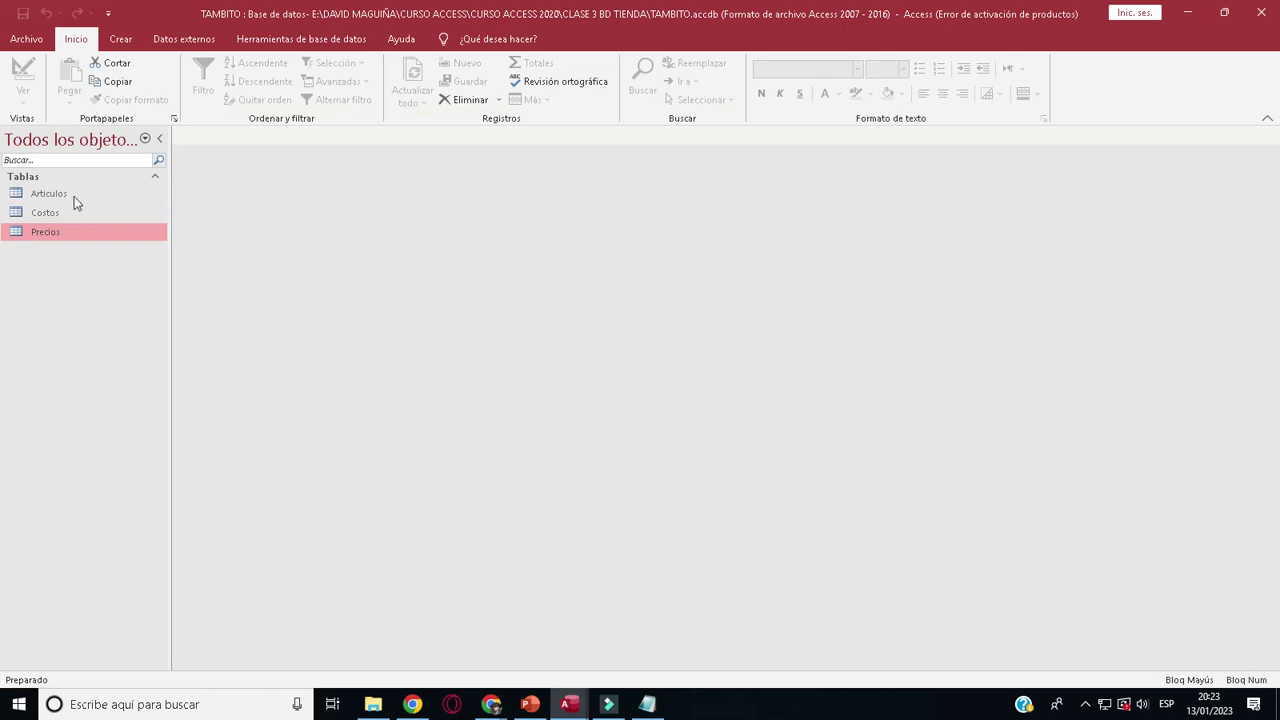
- Open the Costos, Precios and Articulos tables of the TAMBITO database
left_click(69, 194)
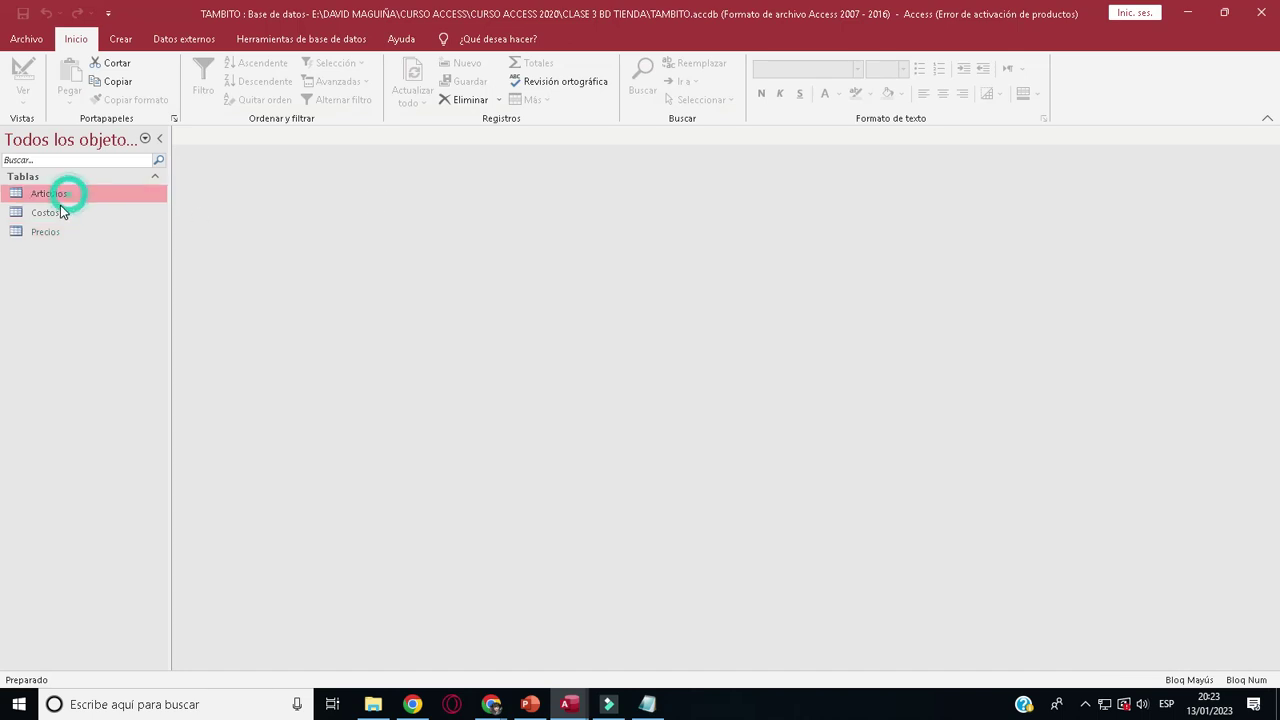
left_click(822, 505)
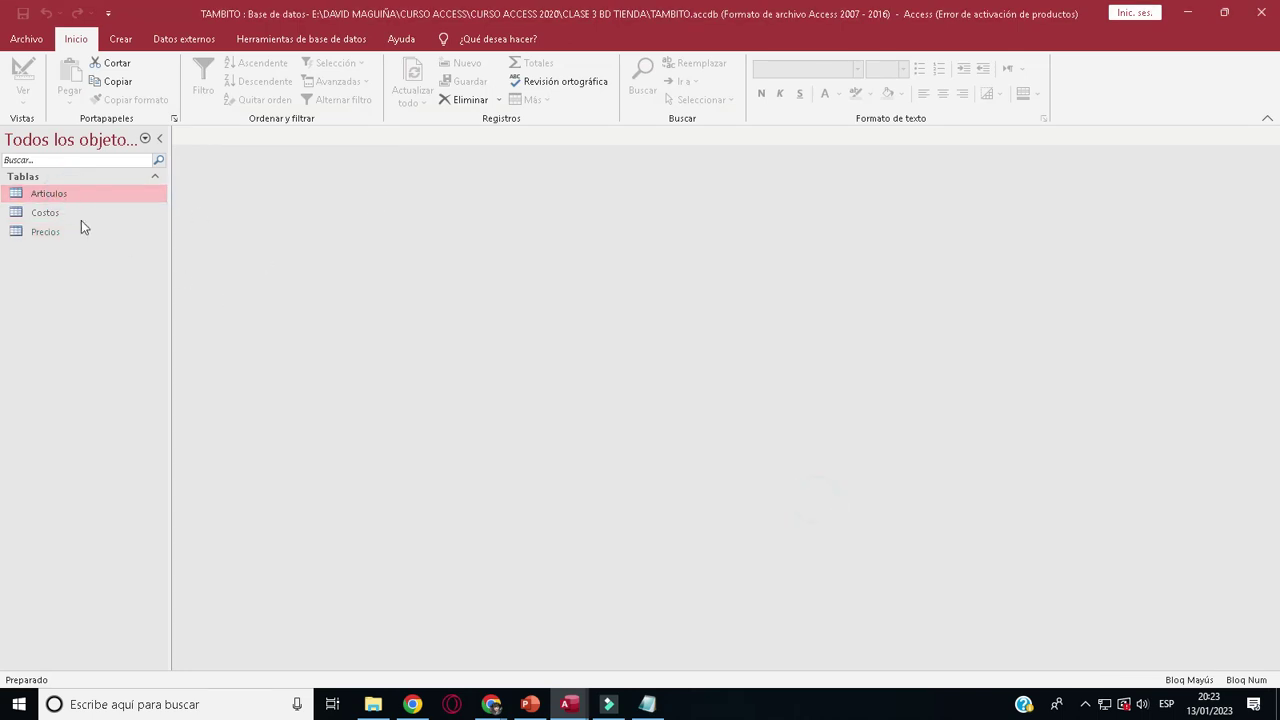
double_click(69, 213)
double_click(64, 231)
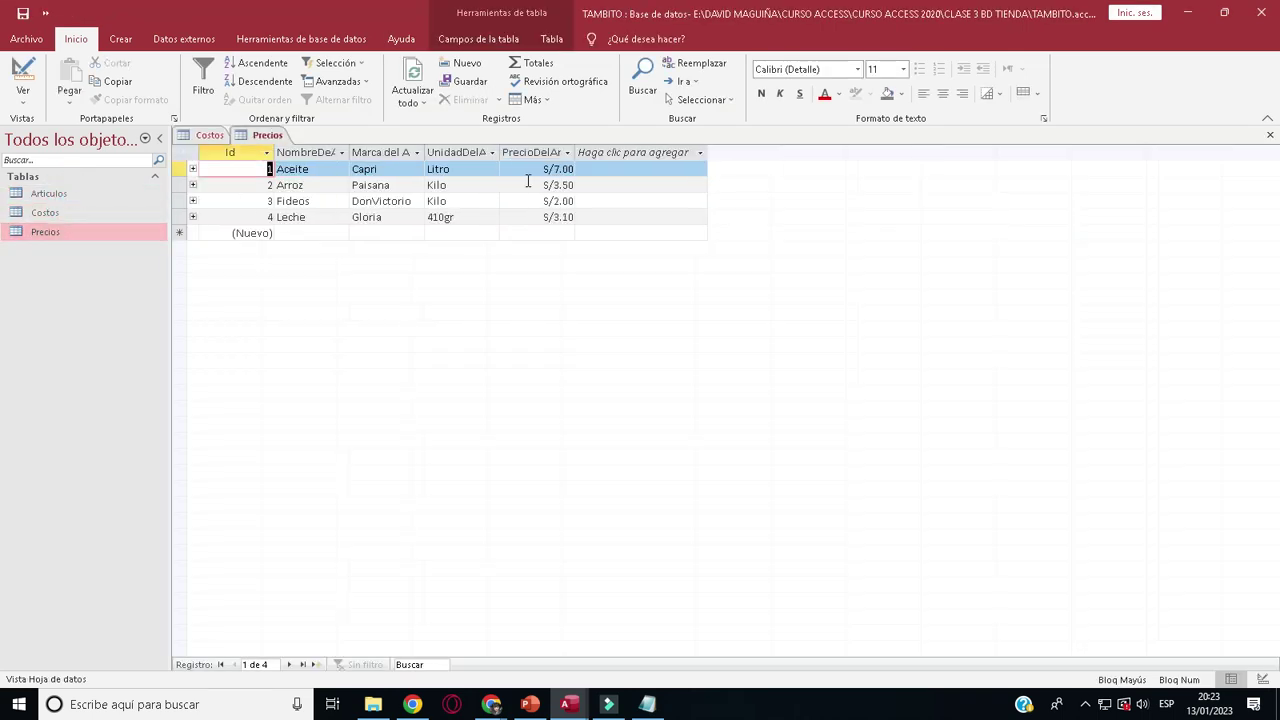
double_click(66, 195)
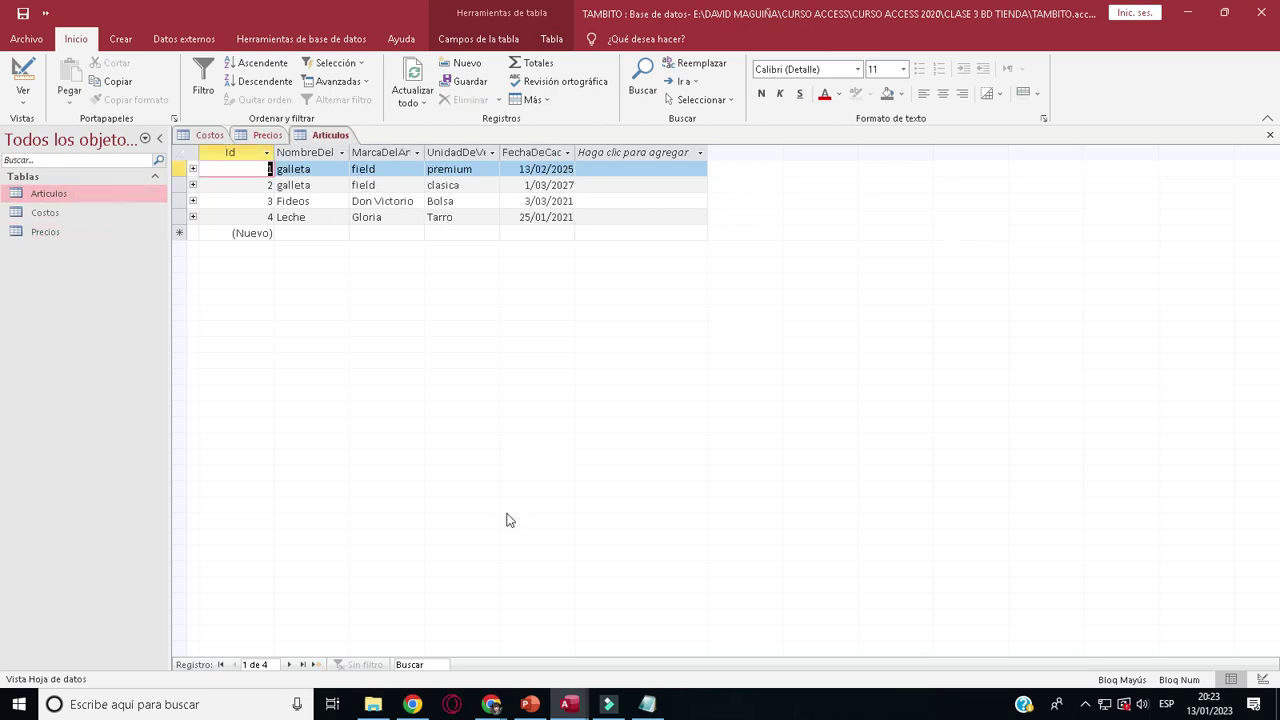
- Magnify the screen with Lupa and examine the Costos, Precios and Articulos tables in turn
left_click(250, 704)
left_click(465, 318)
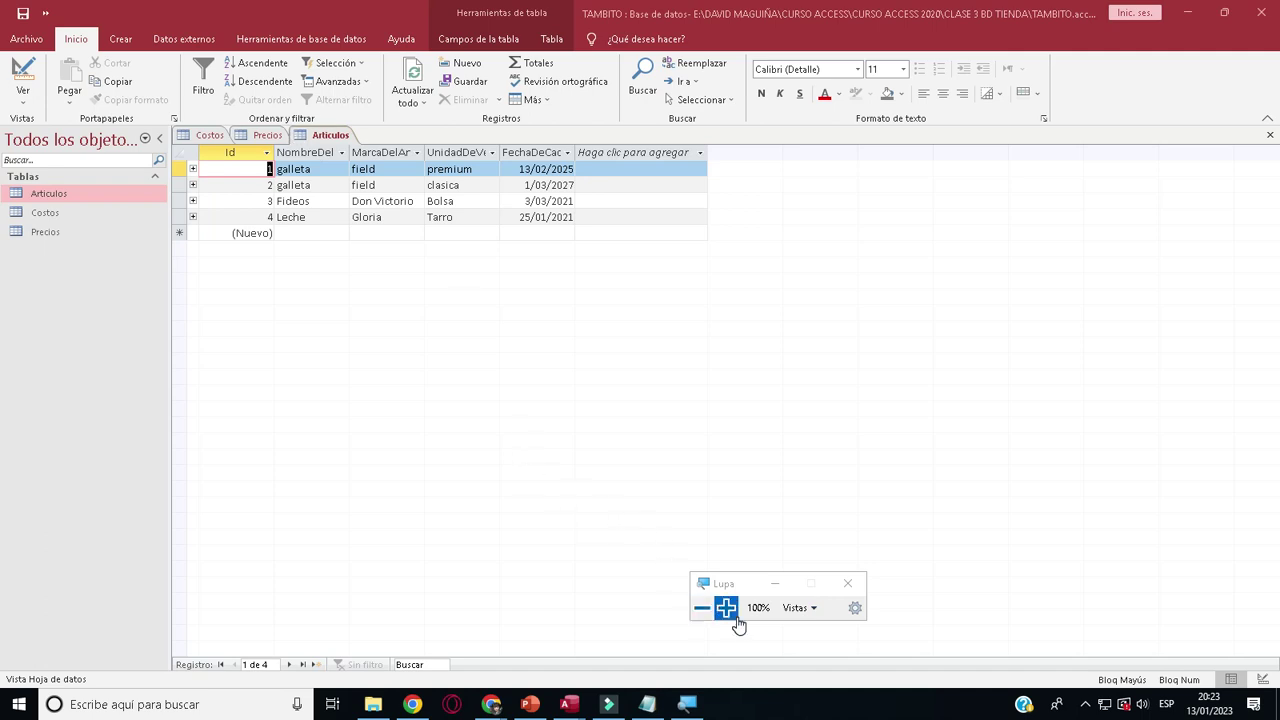
left_click(736, 620)
left_click(775, 583)
left_click(209, 135)
left_click(198, 60)
left_click(335, 62)
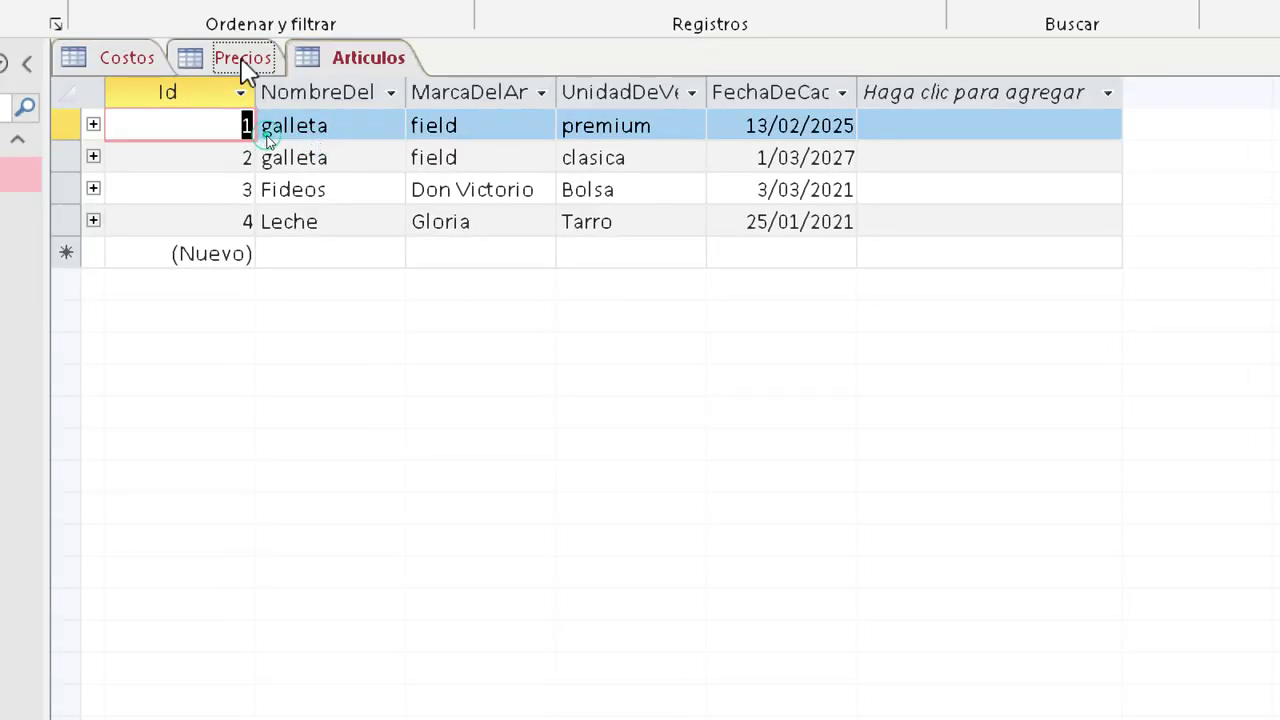
left_click(242, 60)
left_click(372, 60)
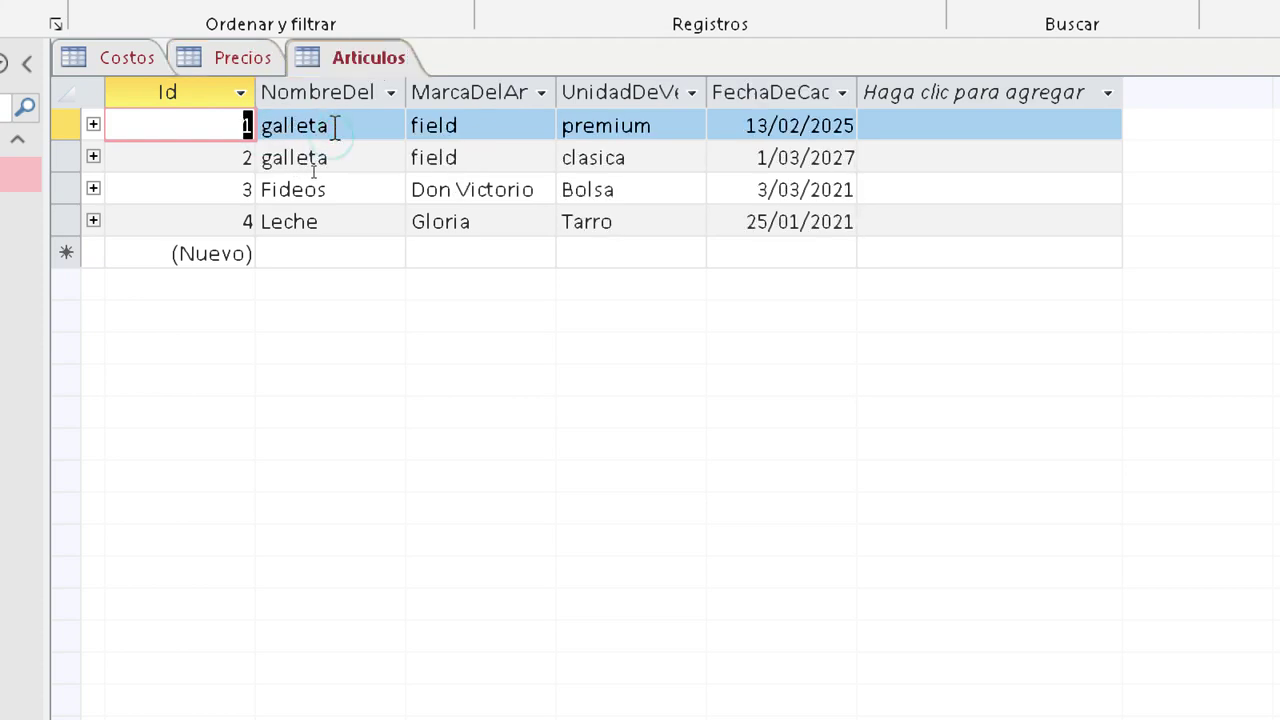
left_click(118, 57)
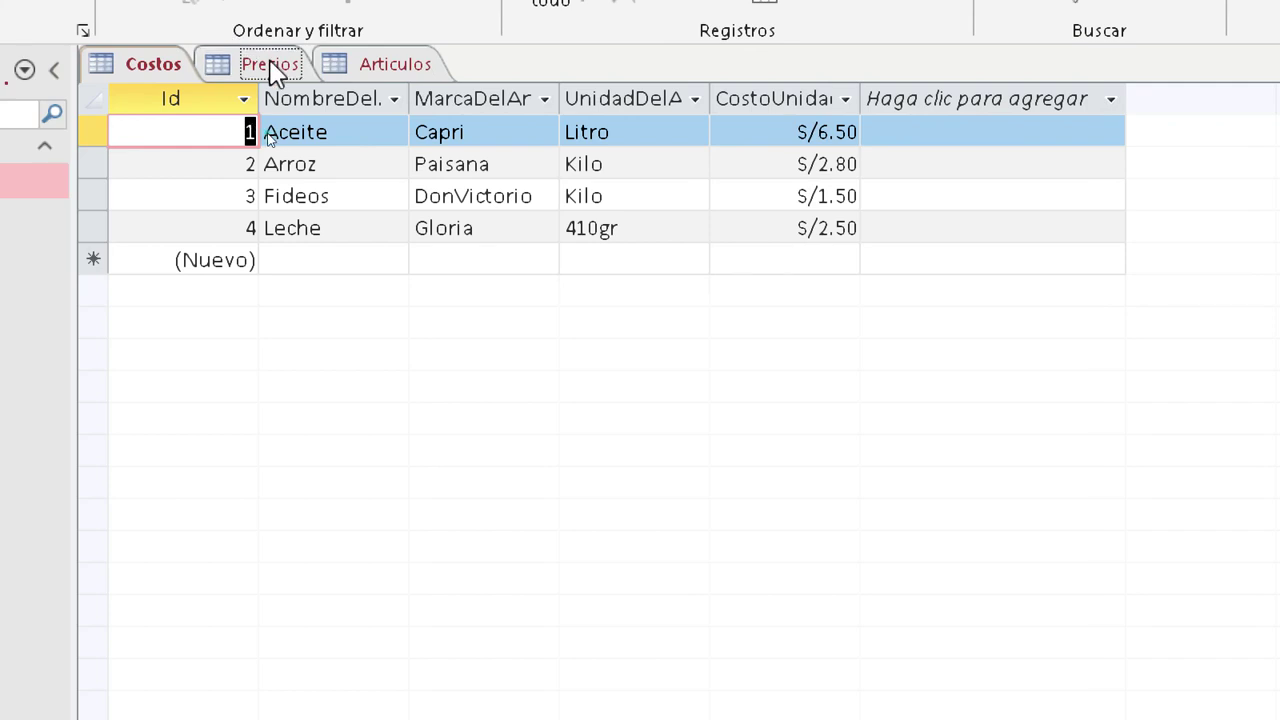
left_click(270, 68)
left_click(152, 66)
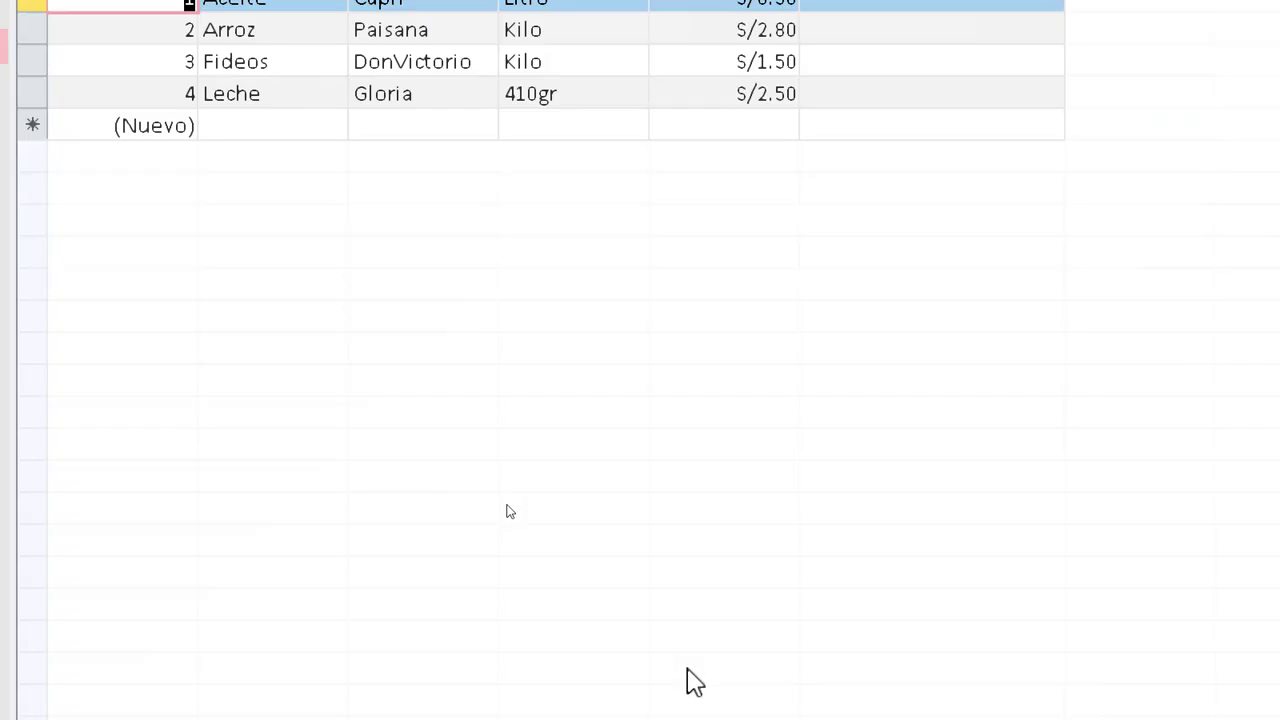
- Close Lupa, switch back to the Kahoot quiz and continue past the scoreboard to the next question
right_click(982, 697)
left_click(996, 622)
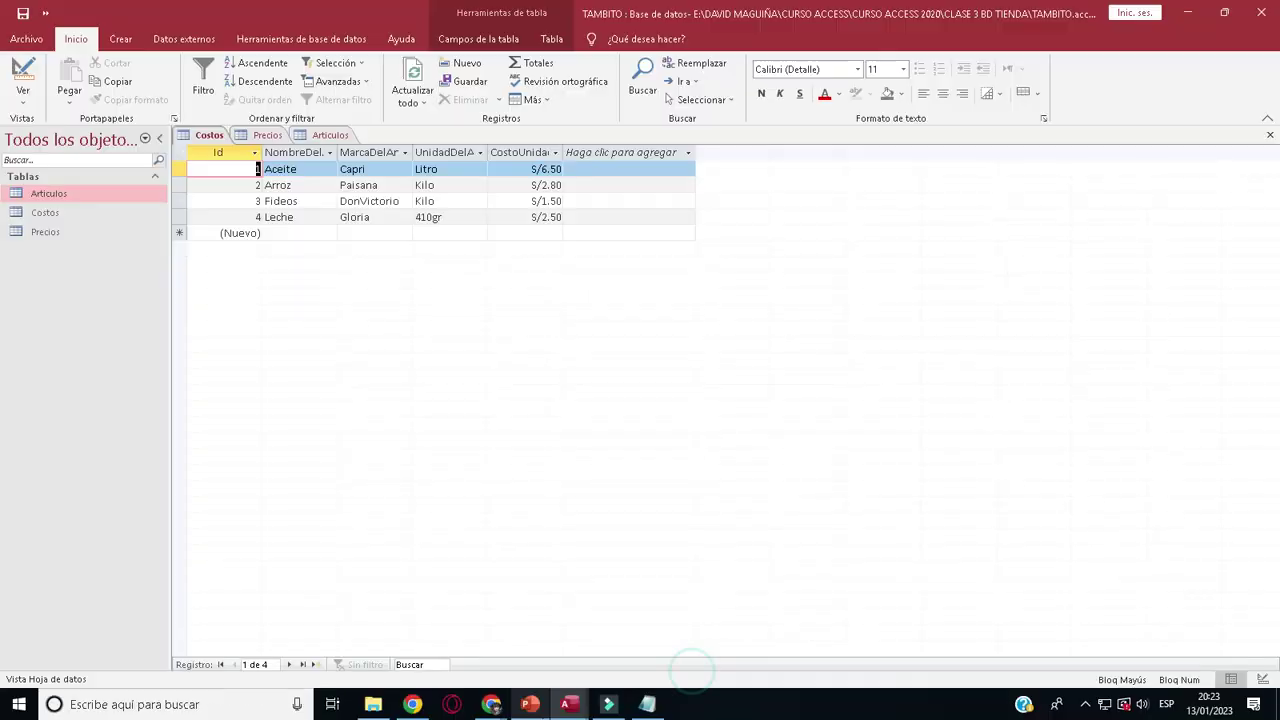
mouse_move(491, 704)
left_click(541, 662)
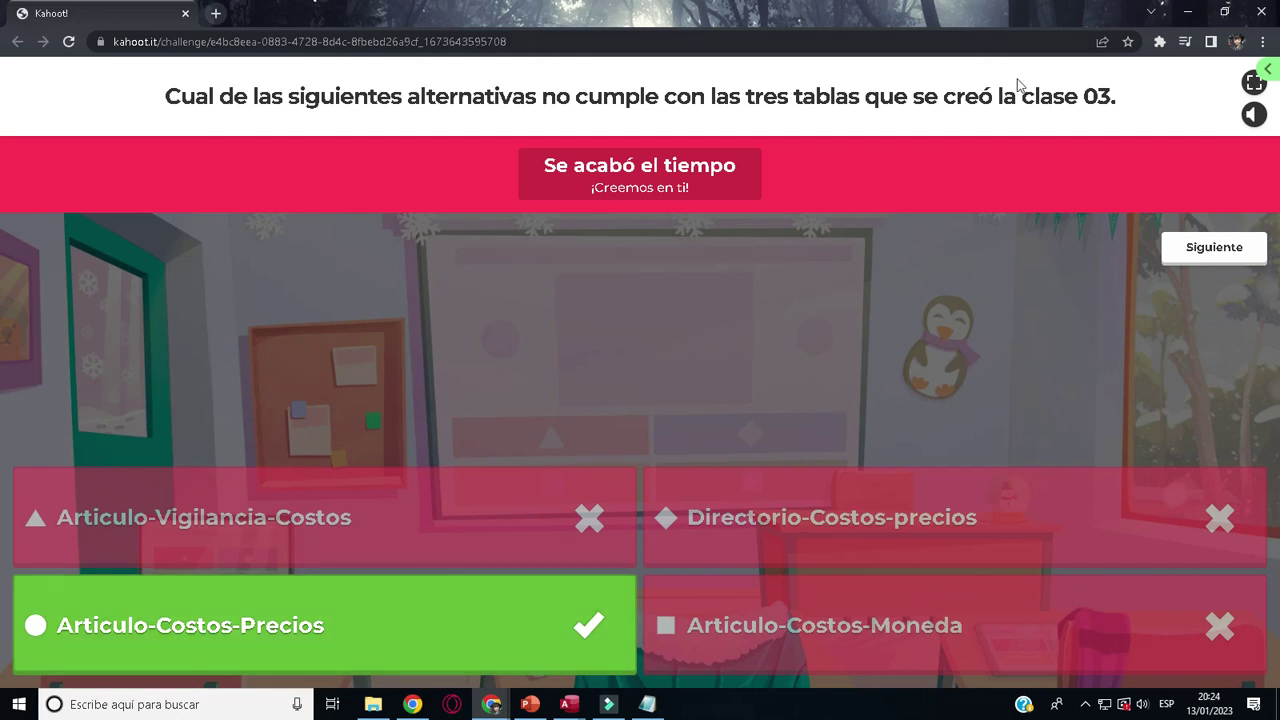
left_click(1190, 256)
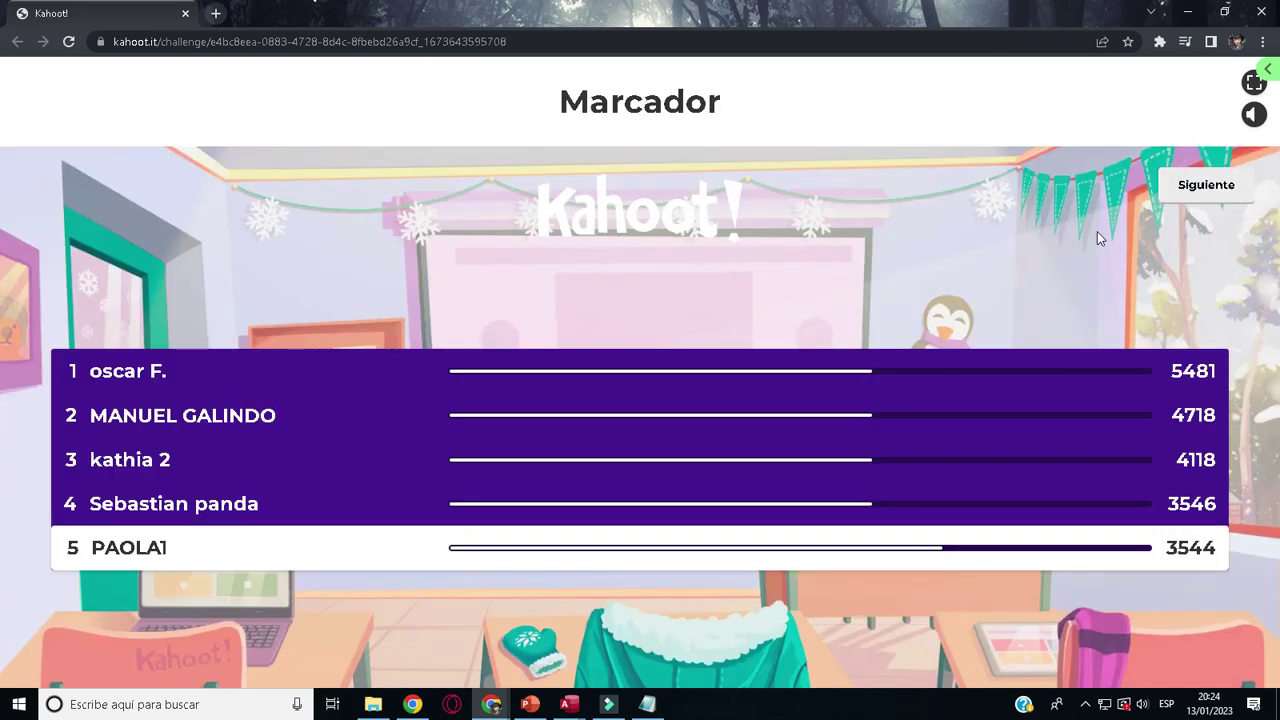
left_click(1166, 190)
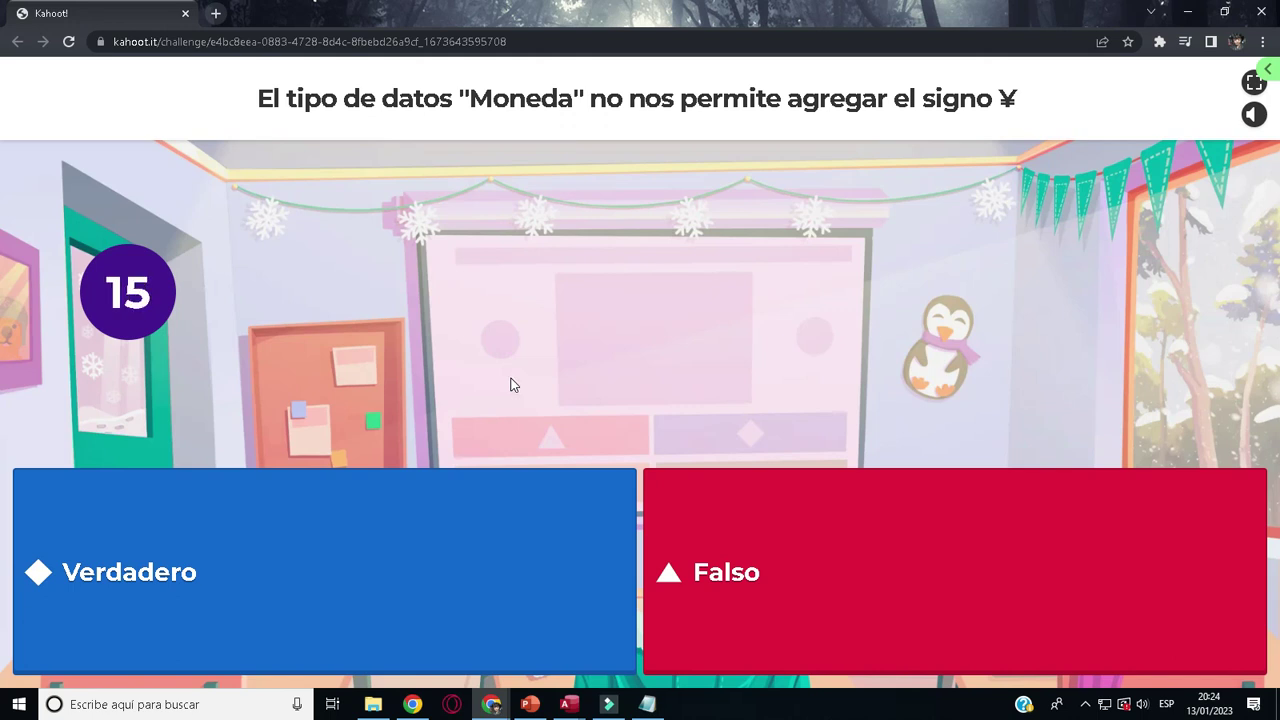
- Answer "Verdadero" to the question about the Moneda data type and the ¥ sign, and continue past the scoreboard
left_click(351, 571)
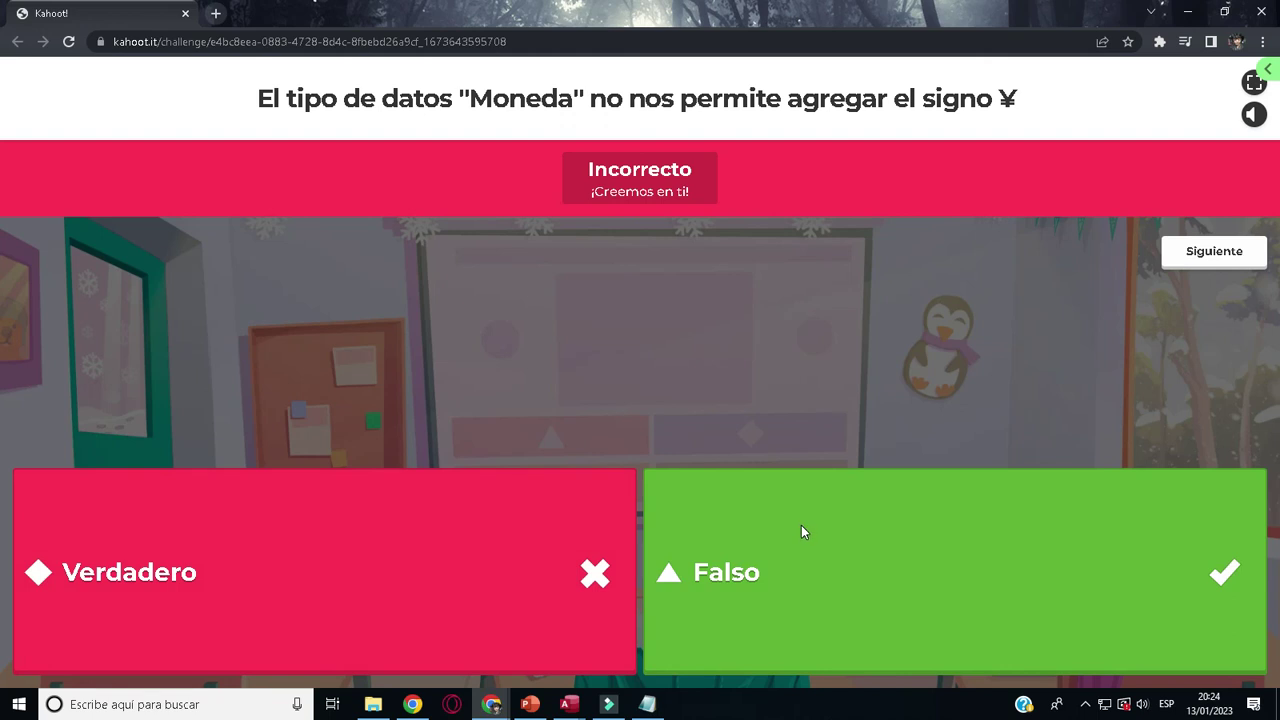
left_click(1207, 251)
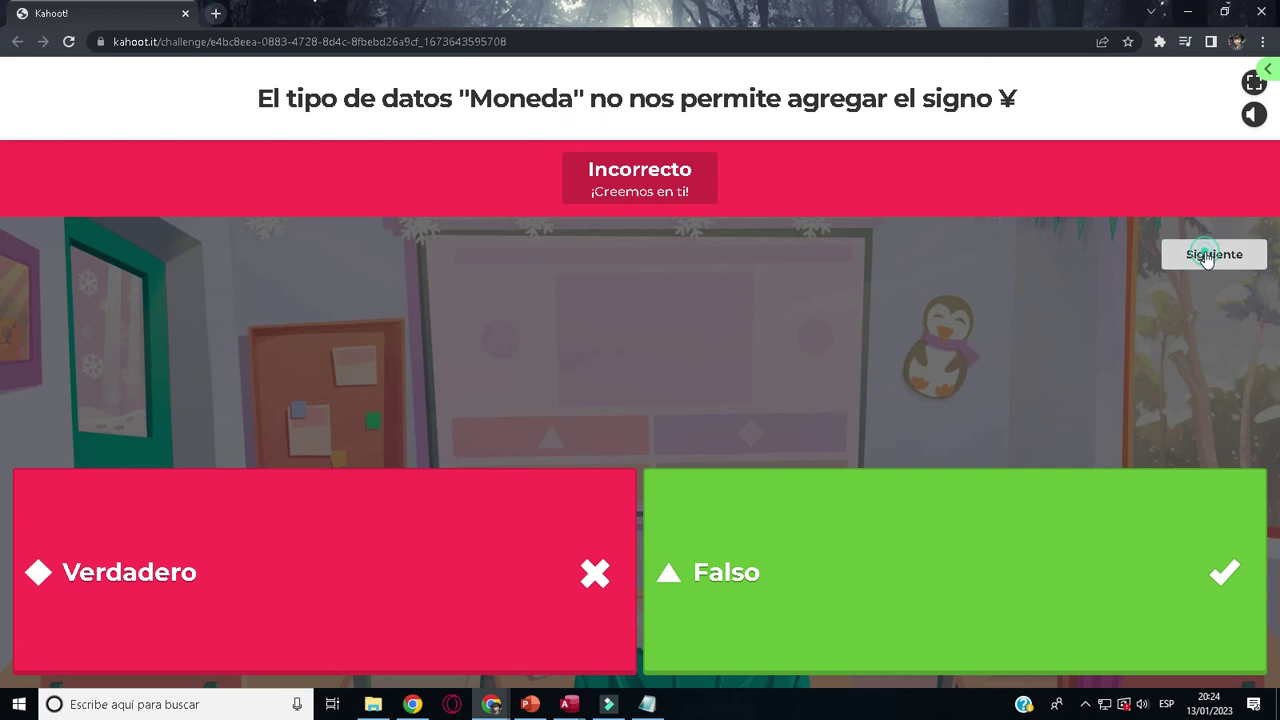
left_click(1187, 200)
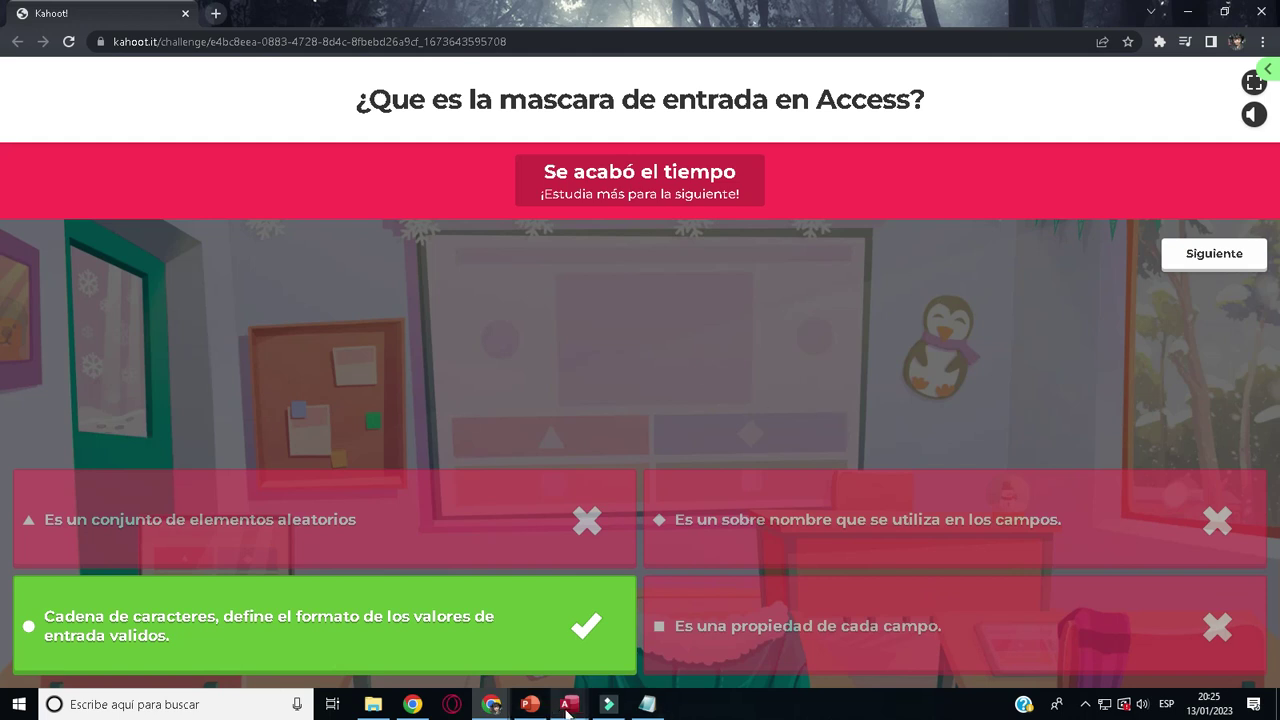
- Switch to the Database10 database in Access, show the EJEMPLO table as a datasheet and select the new record's HORA field
mouse_move(569, 704)
left_click(458, 625)
left_click(23, 95)
left_click(40, 135)
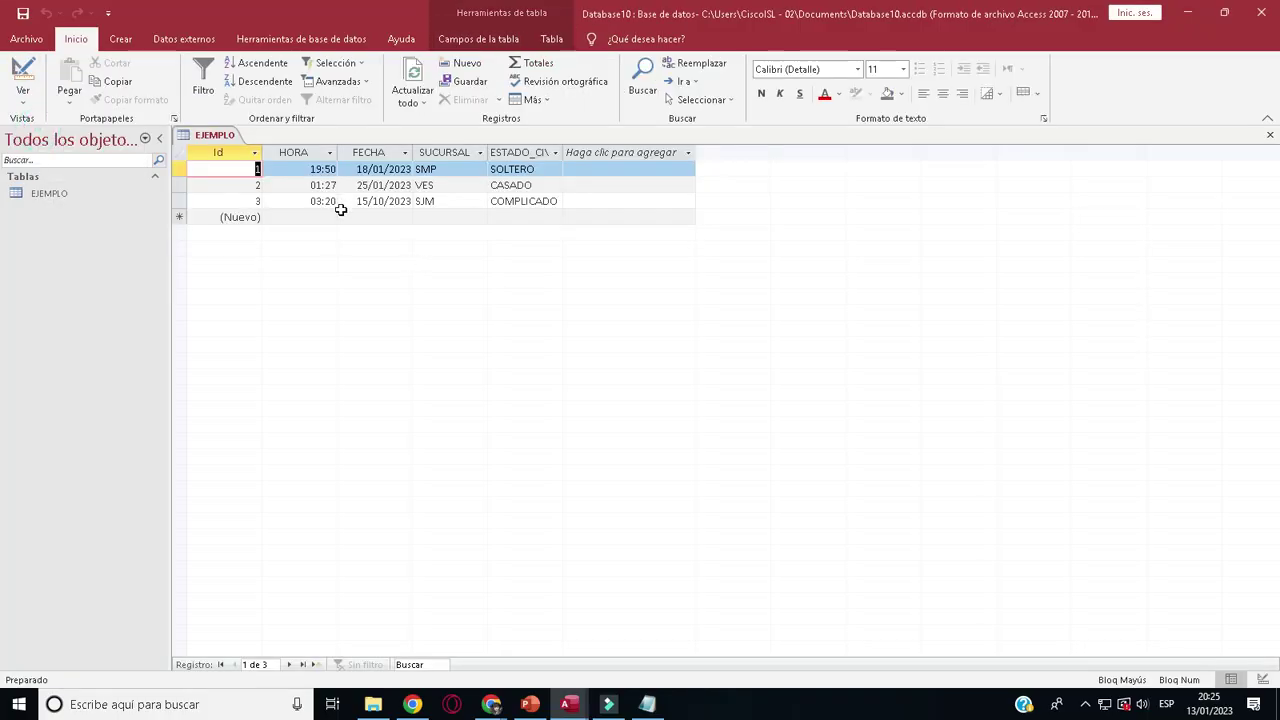
left_click(312, 216)
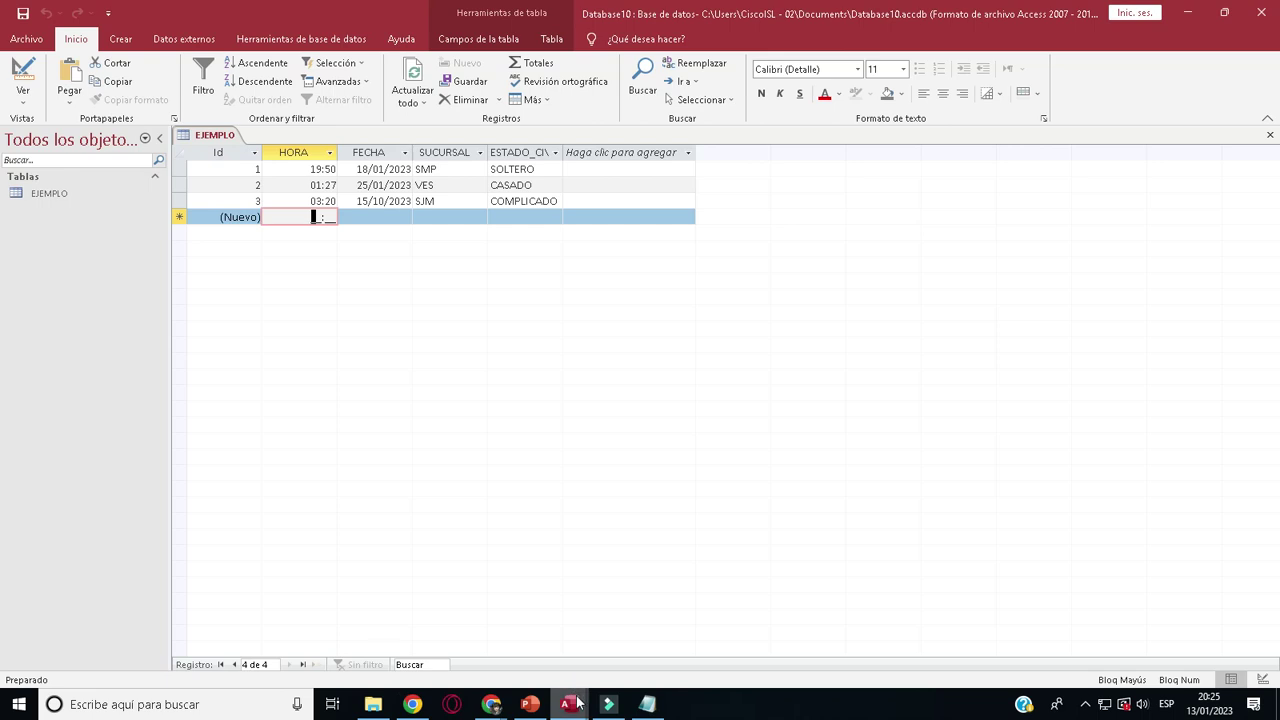
- Magnify the screen with Lupa, try entering 00:00 in the new record's masked HORA field, and clear the digits
left_click(104, 703)
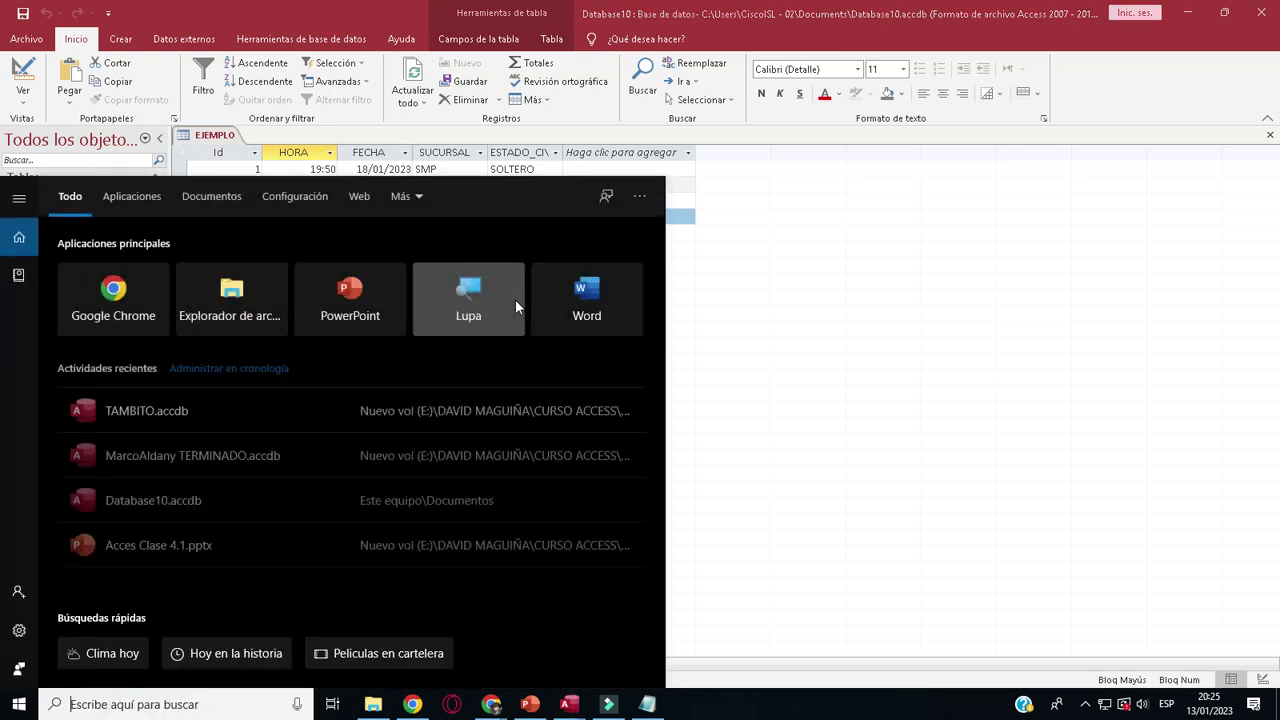
left_click(506, 307)
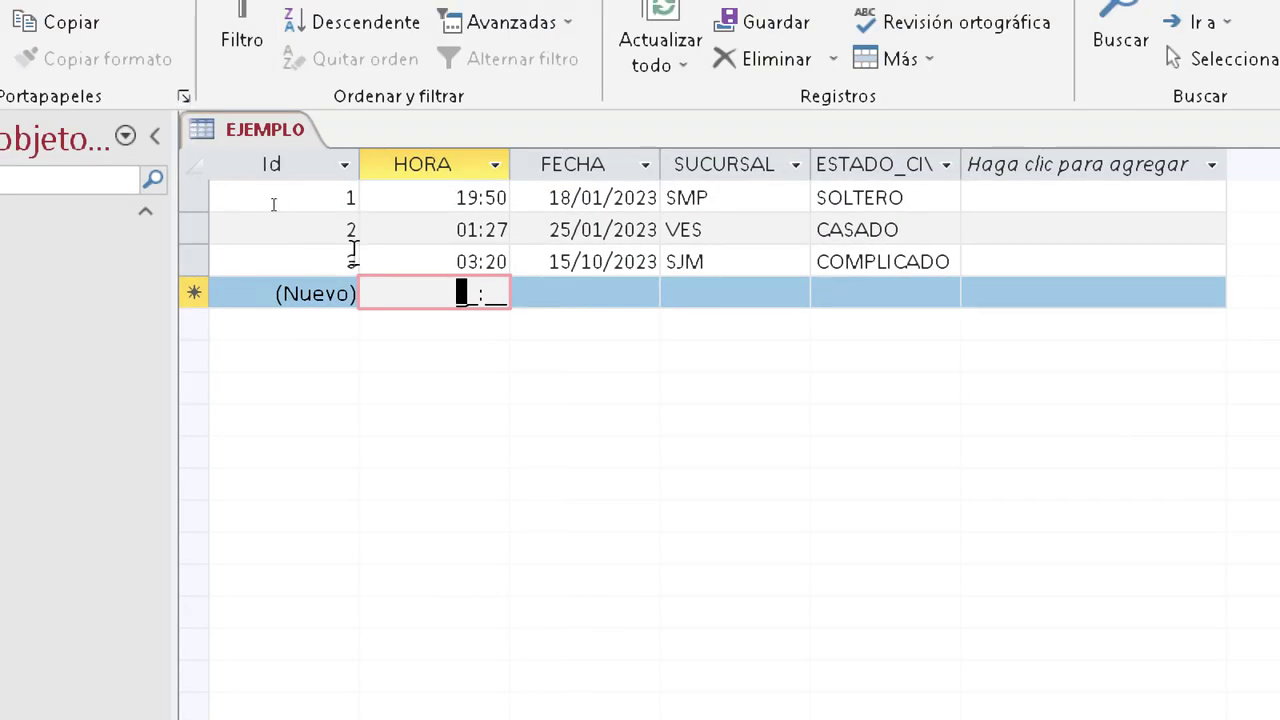
left_click(300, 215)
type("0")
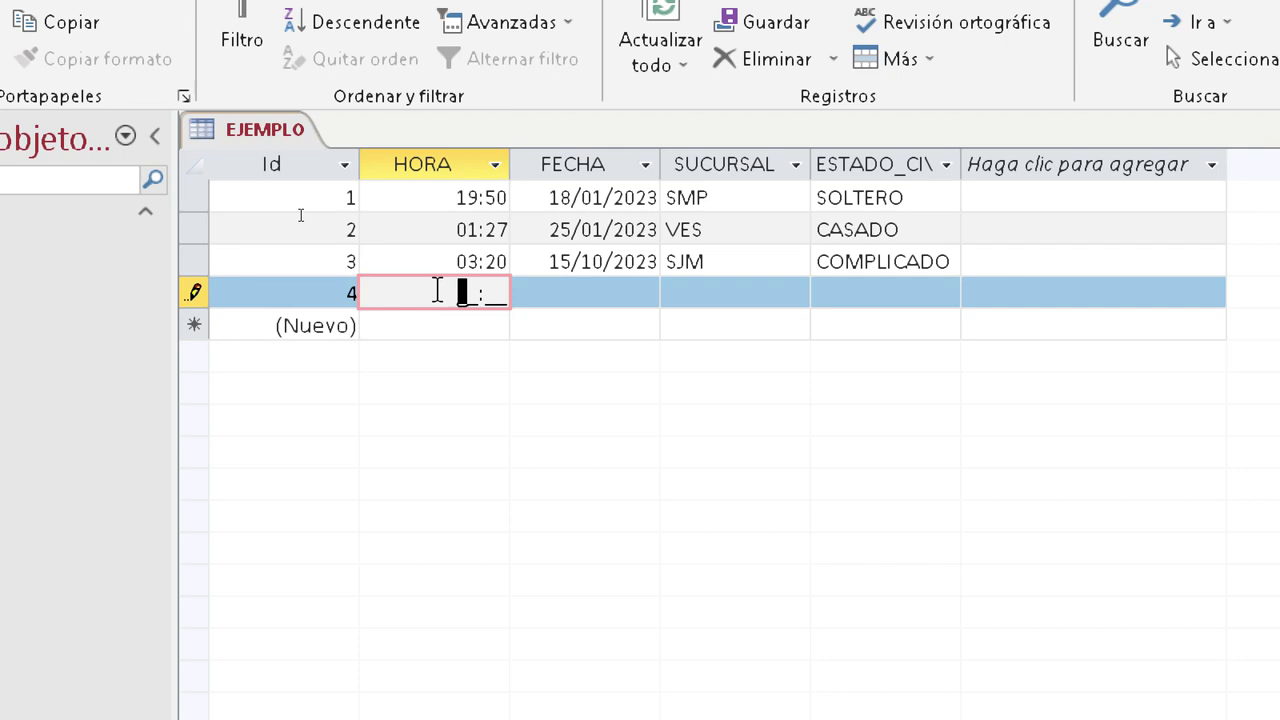
type("00:00")
key("BackSpace")
key("BackSpace")
key("BackSpace")
key("BackSpace")
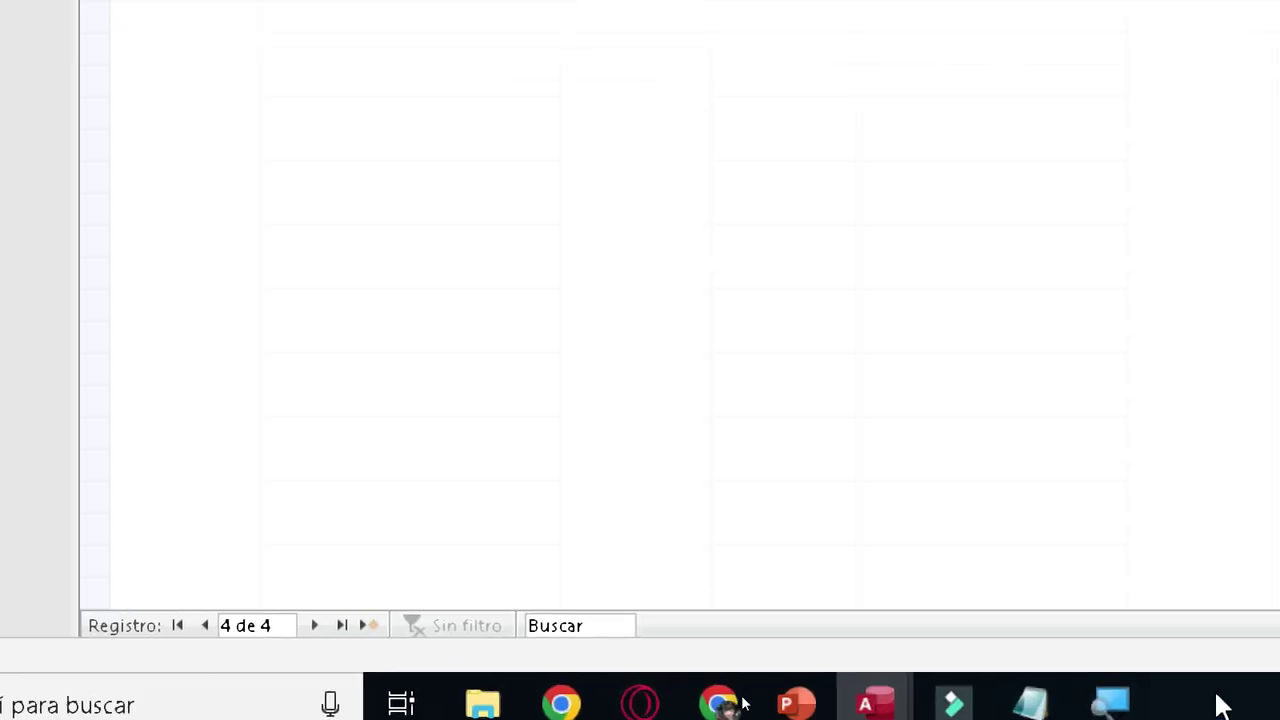
- Close Lupa, switch back to the Kahoot quiz and continue past the input mask question to the tenth question
left_click(1110, 703)
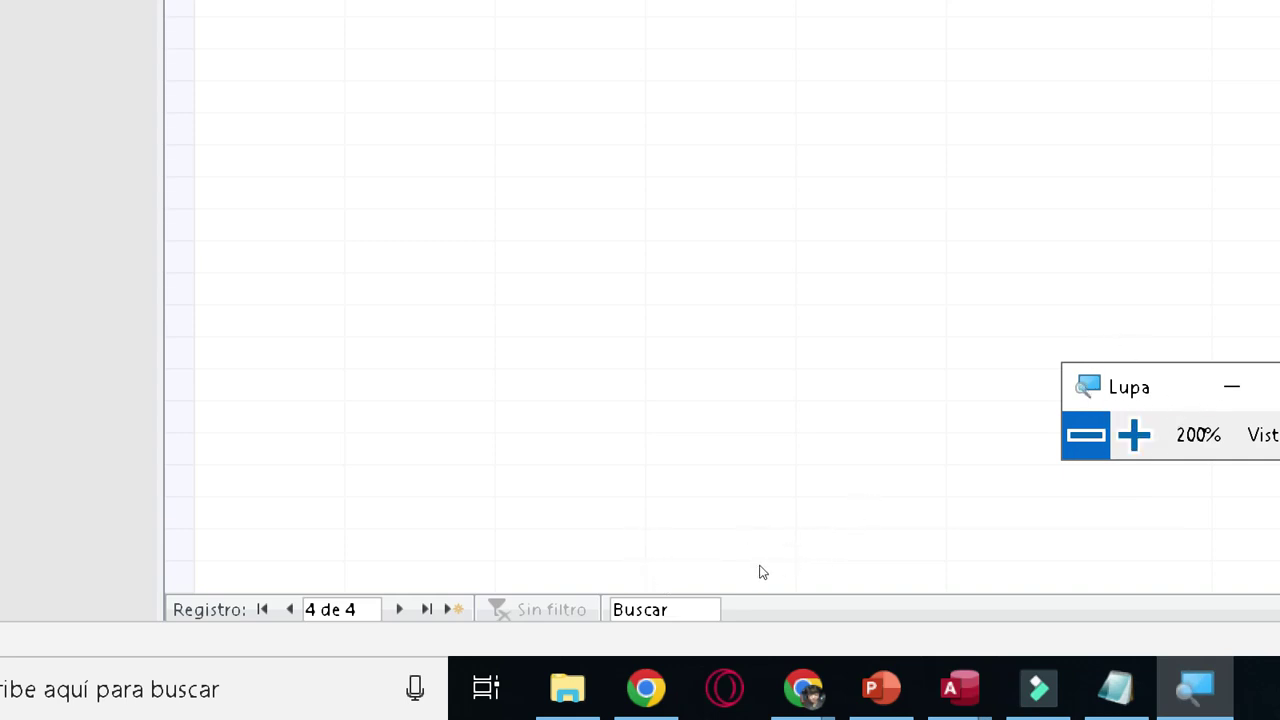
key("super+Escape")
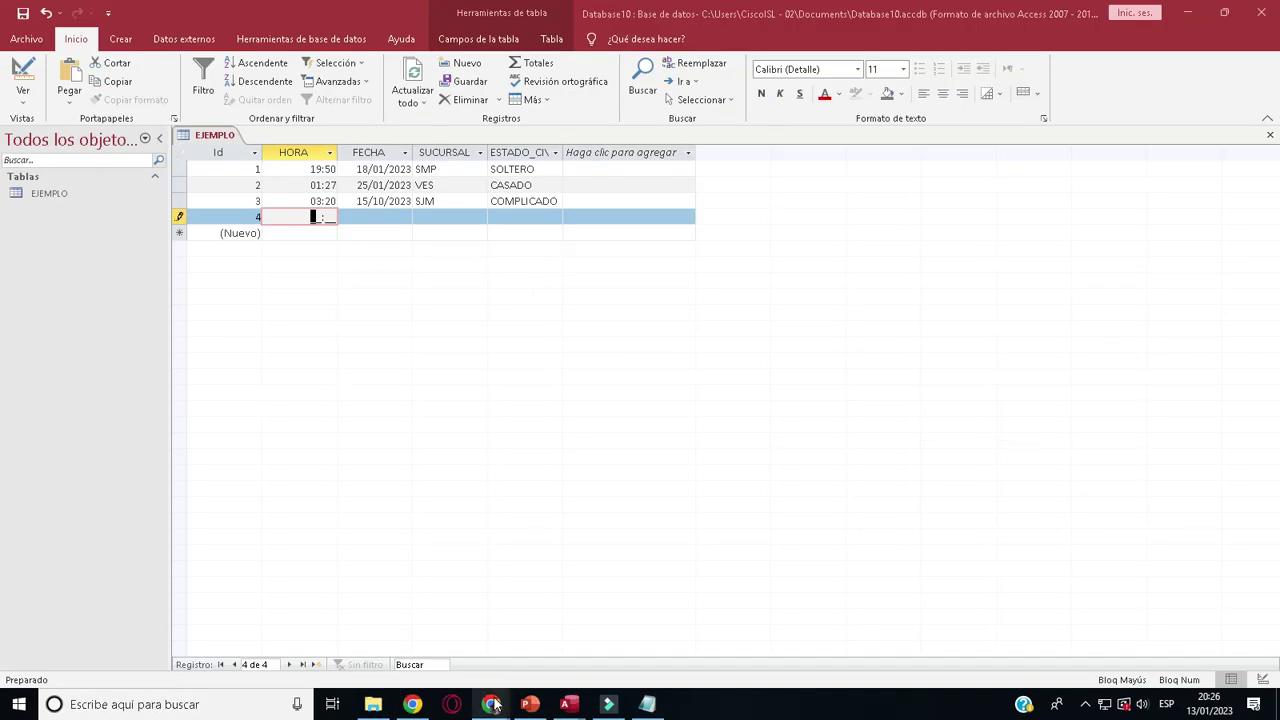
mouse_move(492, 704)
left_click(532, 646)
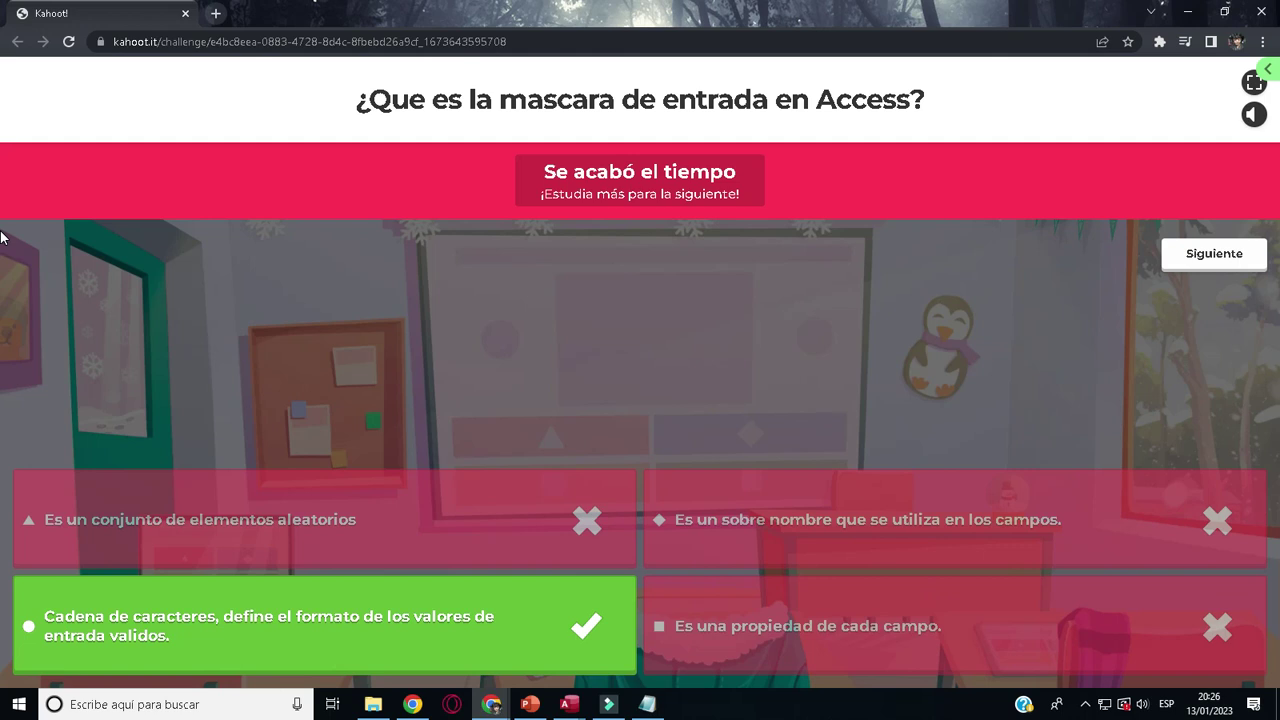
left_click(1188, 254)
left_click(1190, 186)
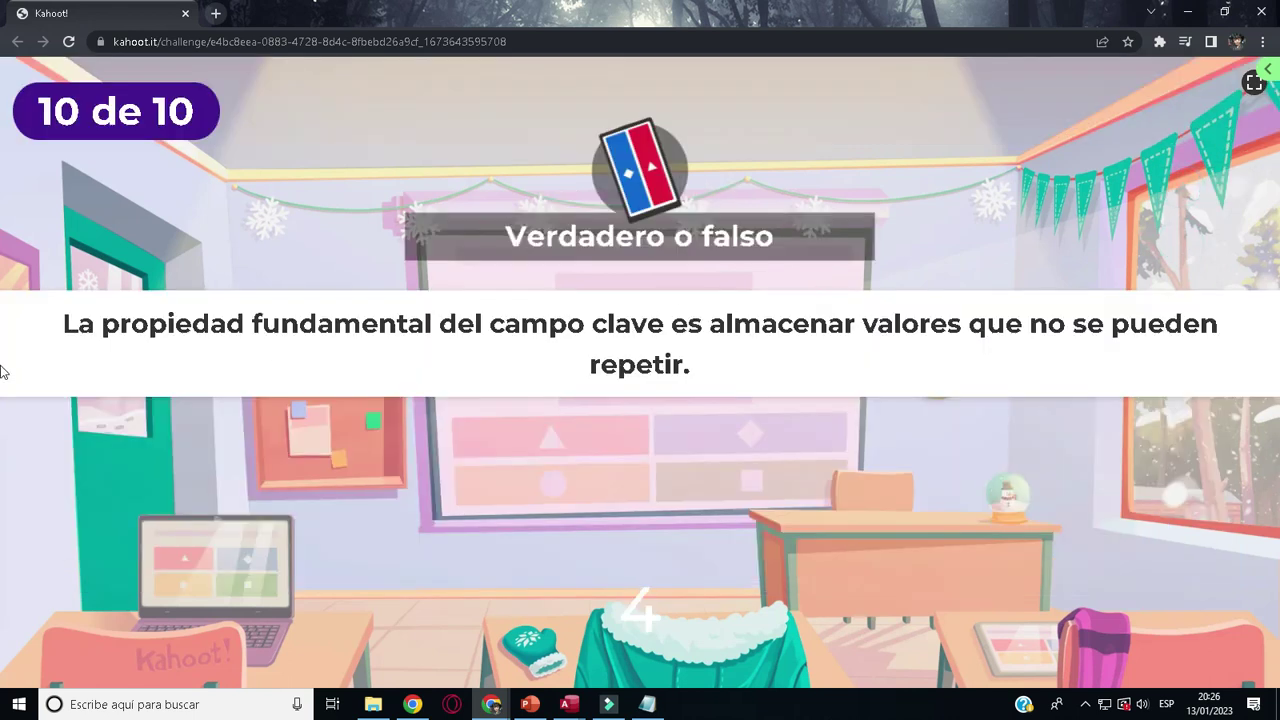
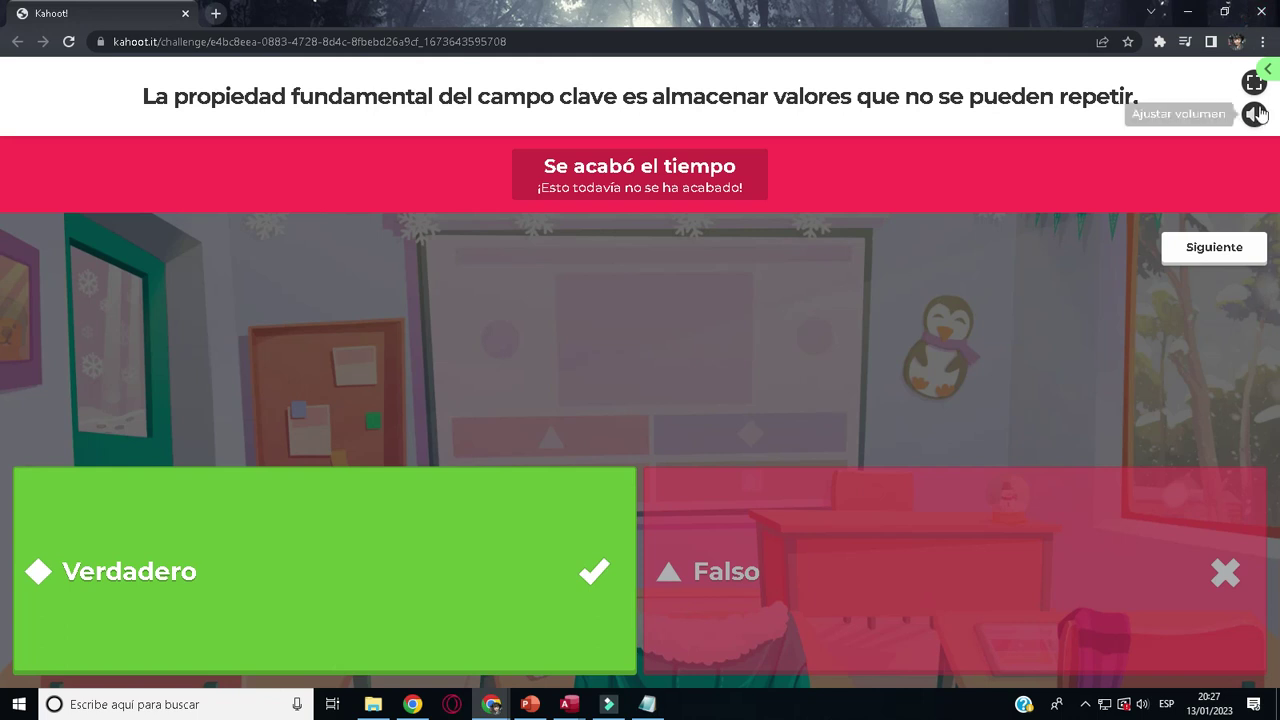
- Continue from the key field question to the final Kahoot scoreboard and close the browser window
left_click(1240, 249)
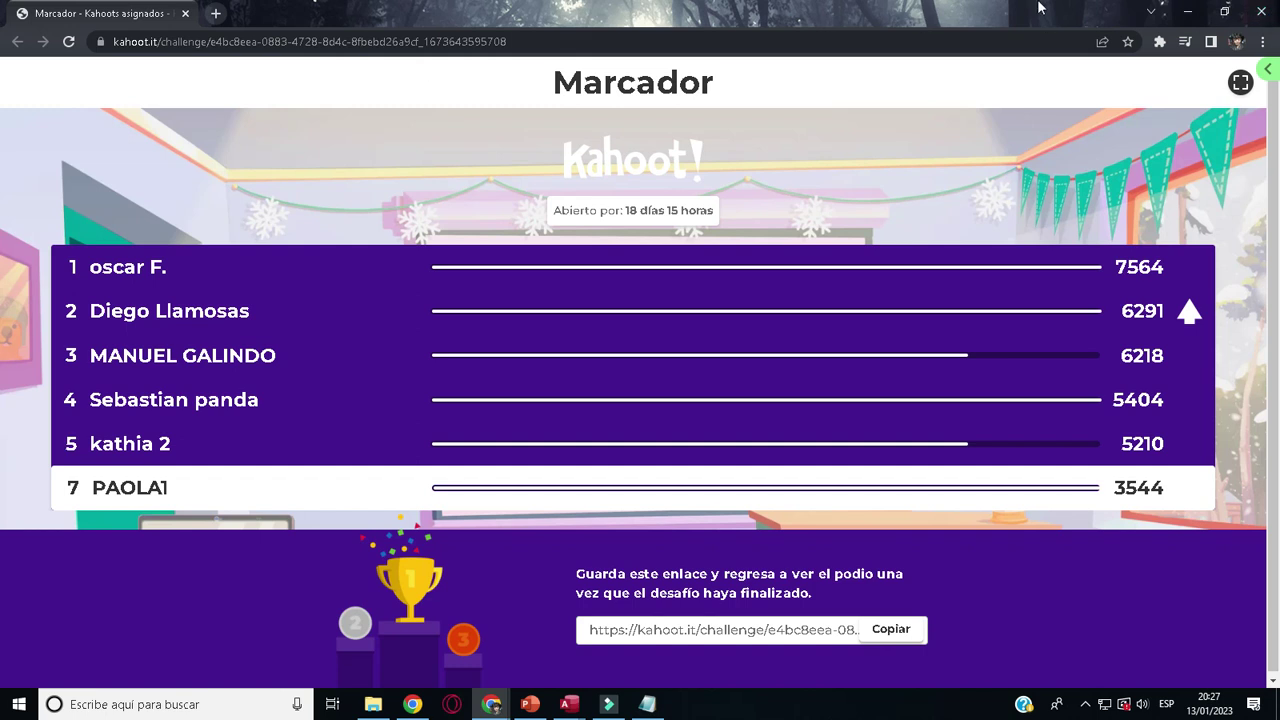
left_click(1262, 14)
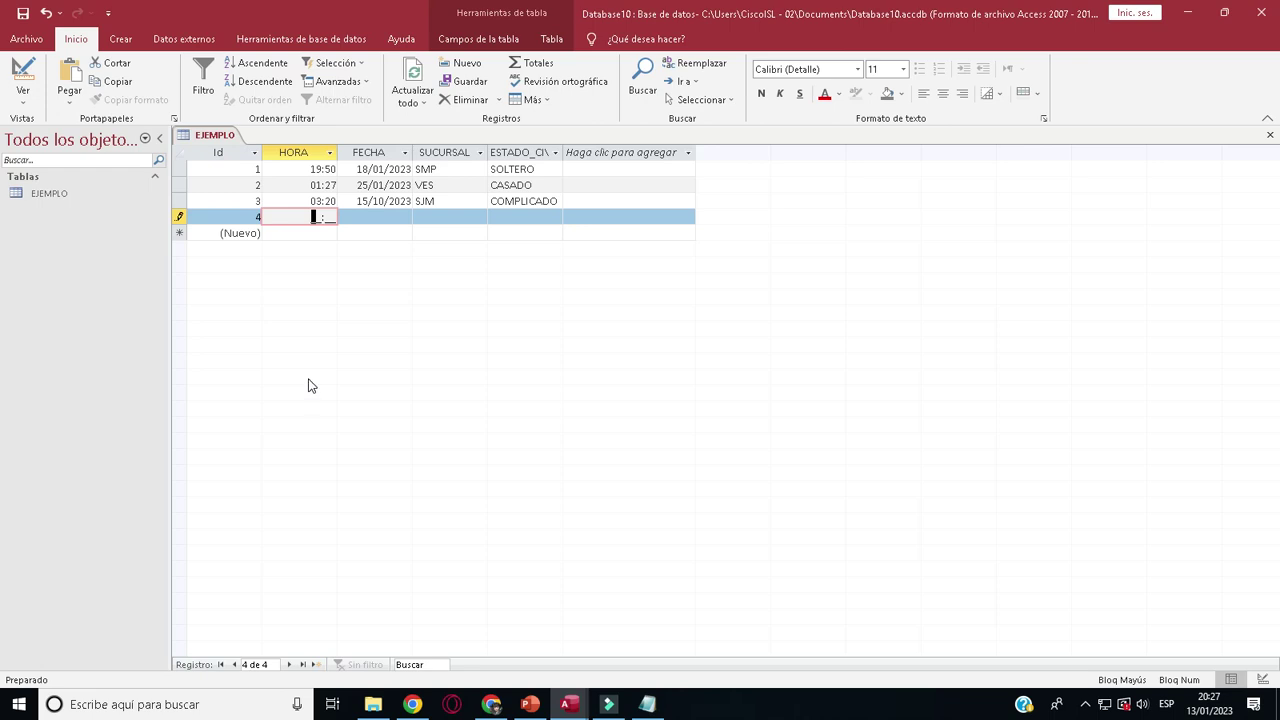
- Find Lupa through the Windows search, magnify the EJEMPLO table to 200% and minimize the Lupa window
left_click(276, 702)
type("L")
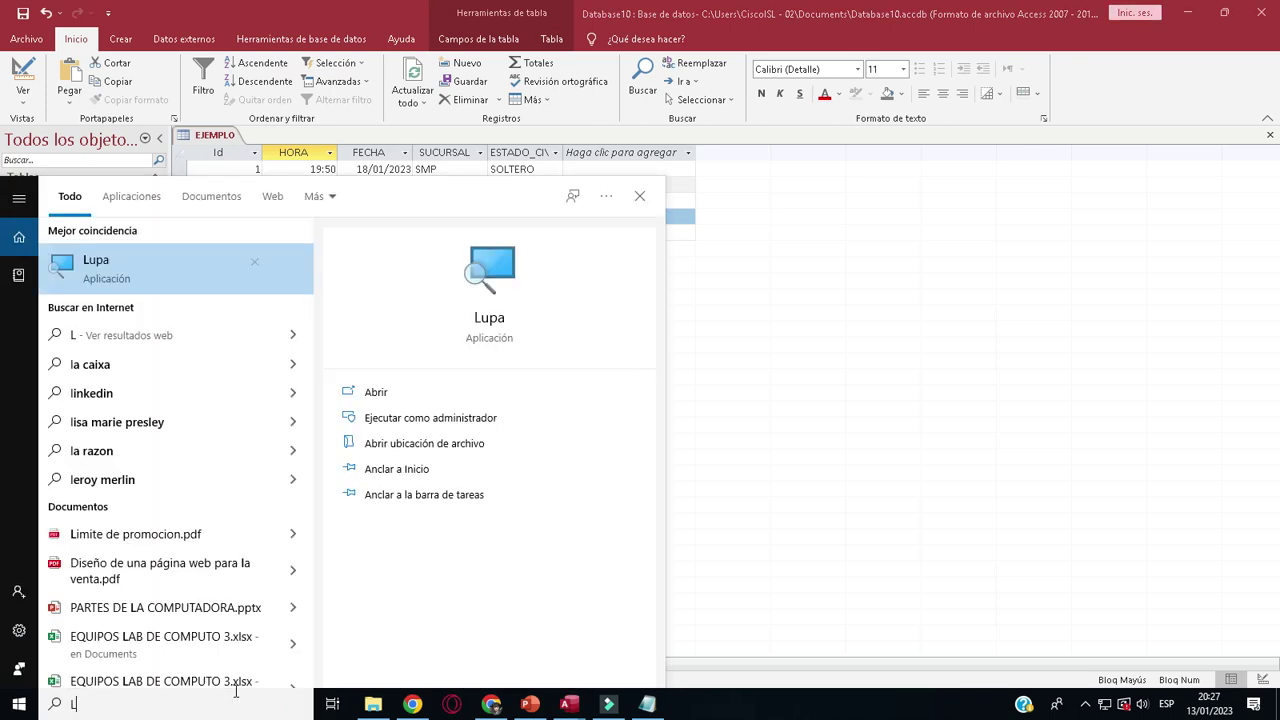
left_click(231, 274)
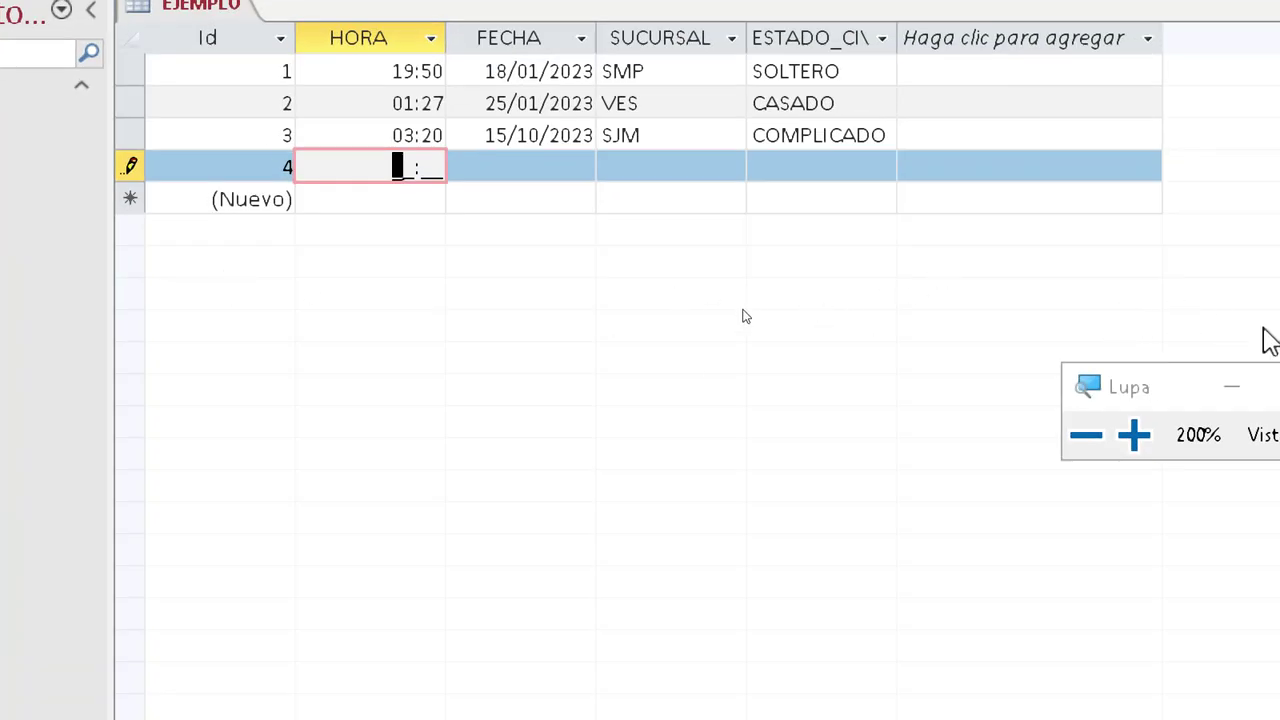
left_click(1231, 390)
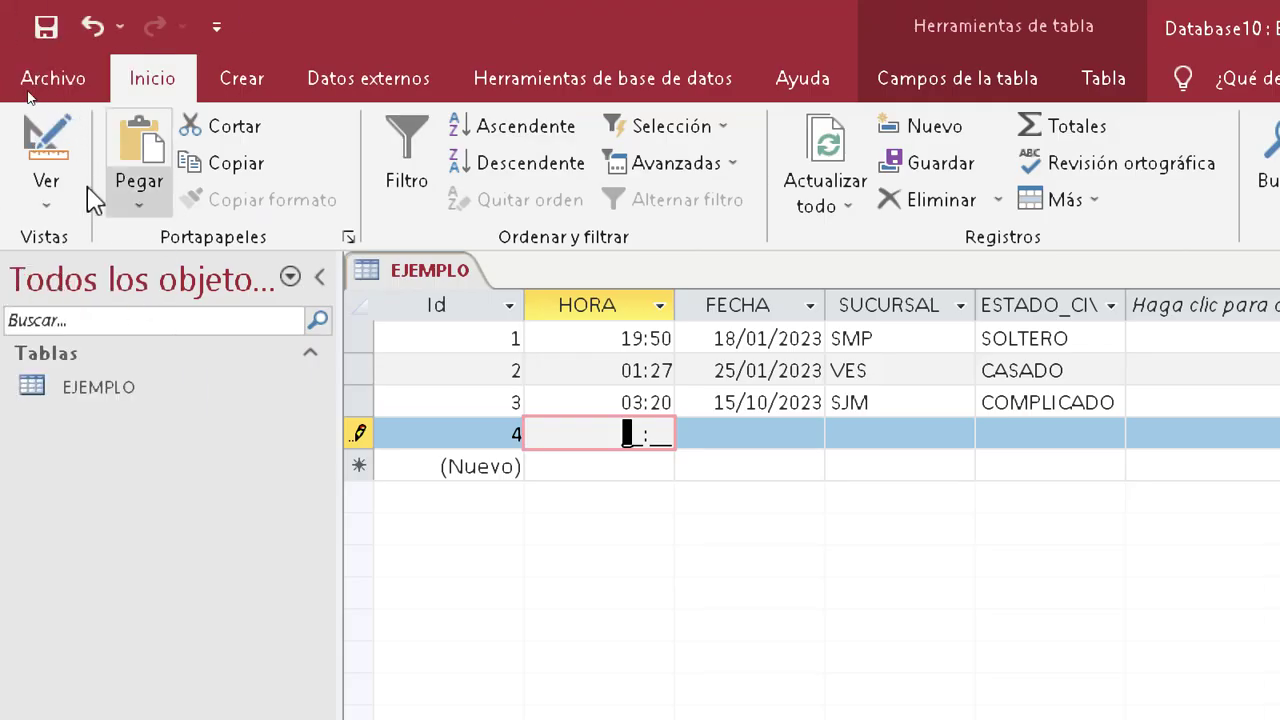
- Open the EJEMPLO table in design view and add a MONEDA field with the Moneda data type
left_click(44, 195)
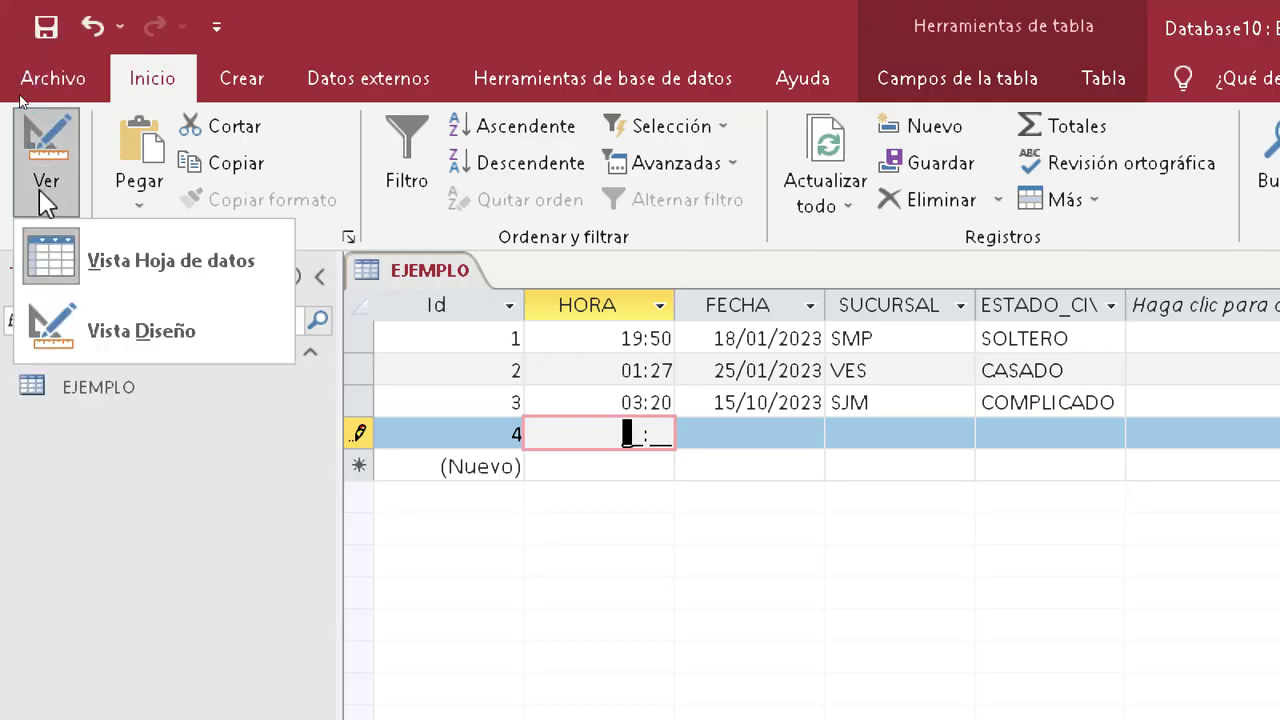
left_click(165, 336)
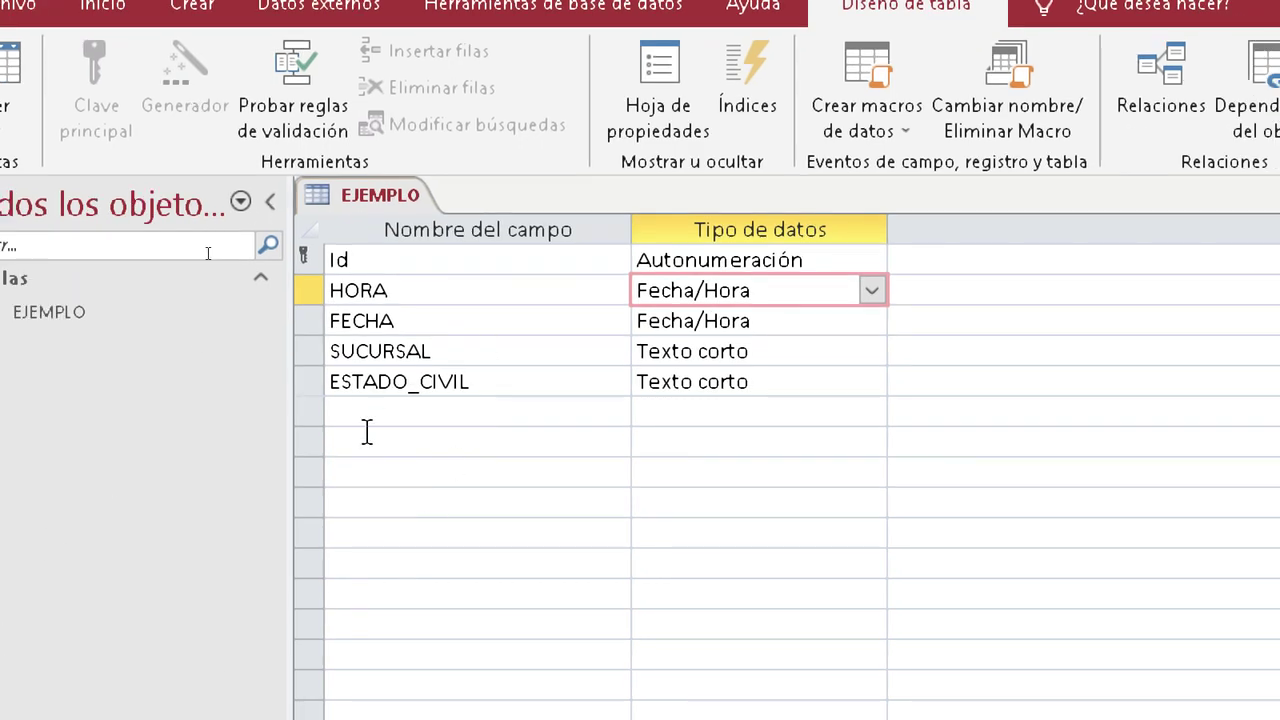
left_click(417, 476)
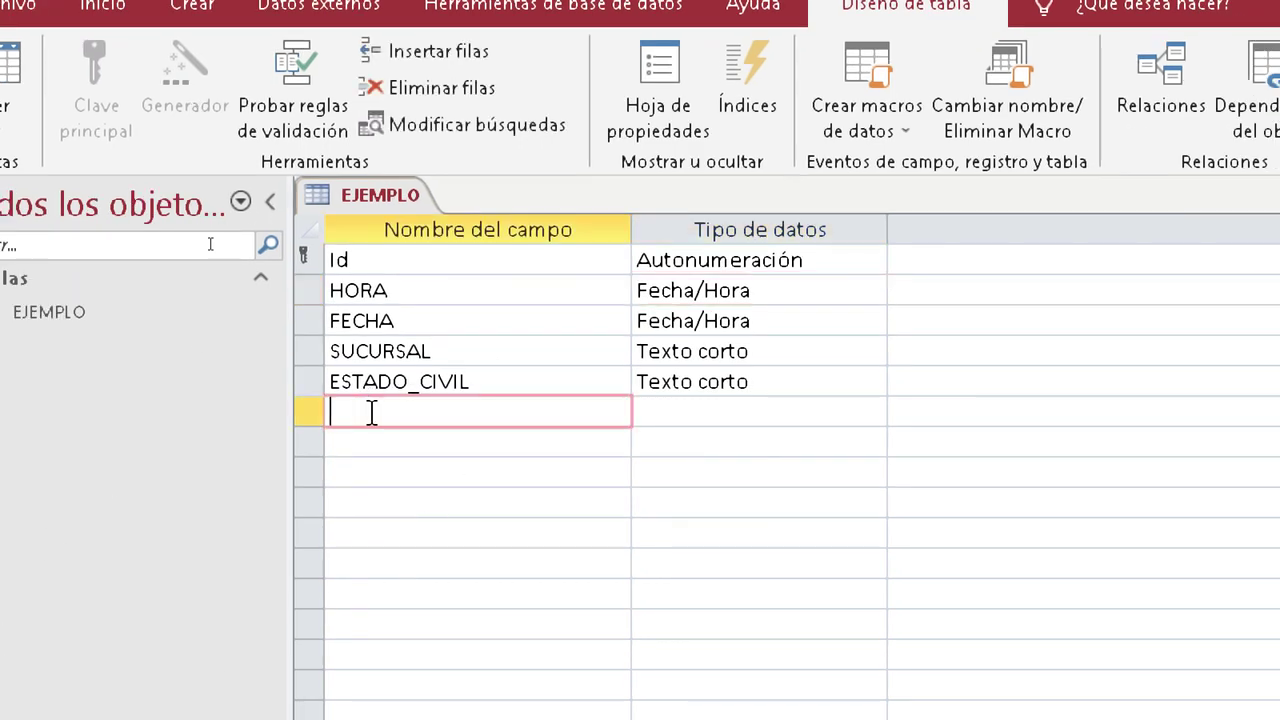
type("MO")
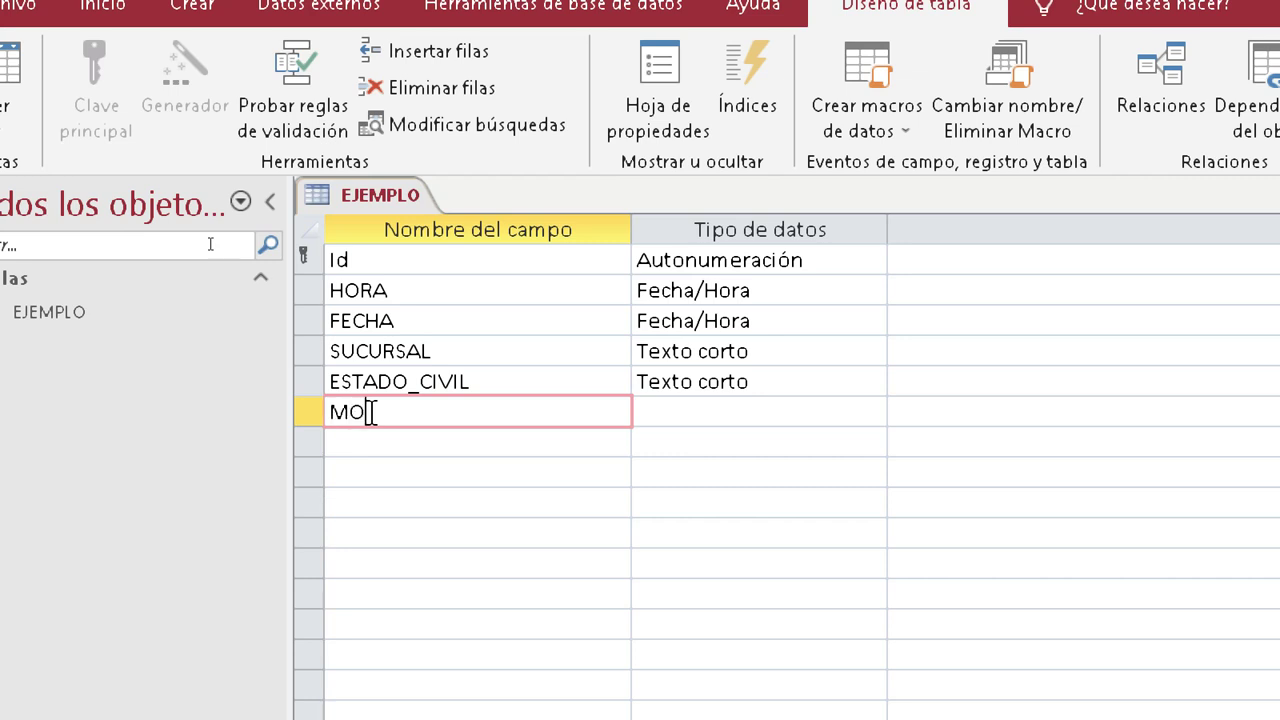
type("NEDA")
left_click(760, 431)
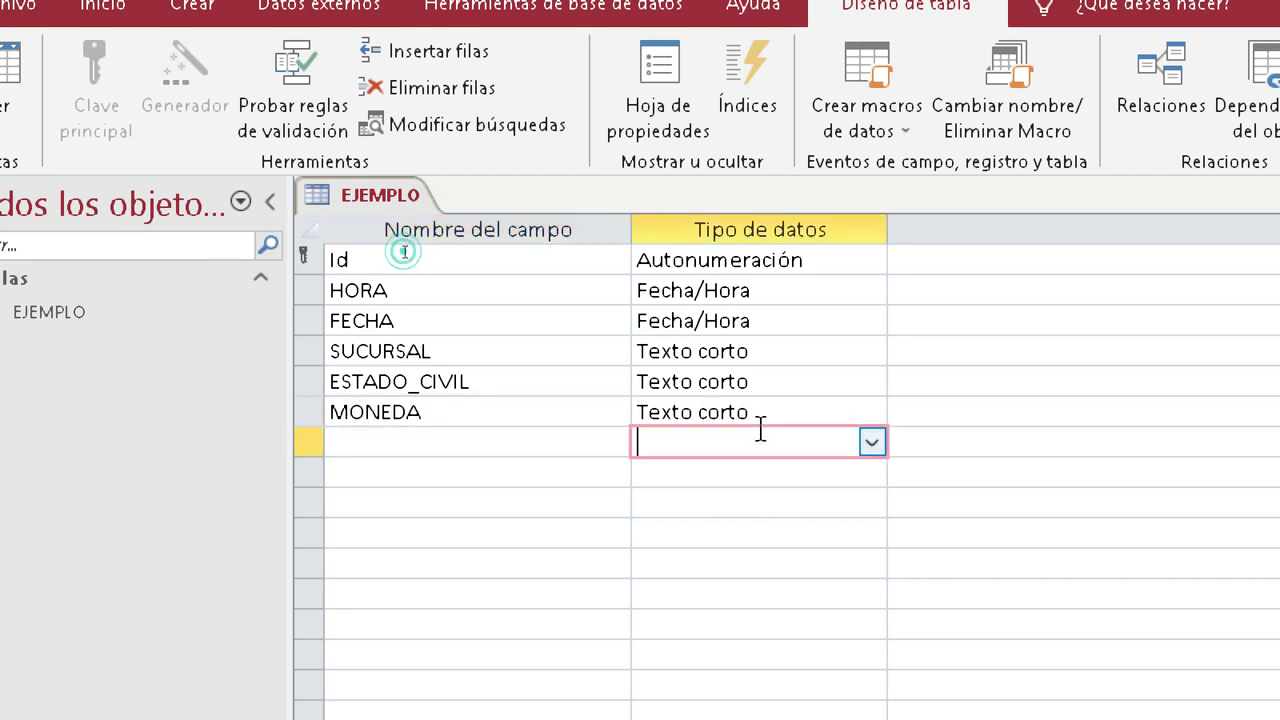
left_click(837, 424)
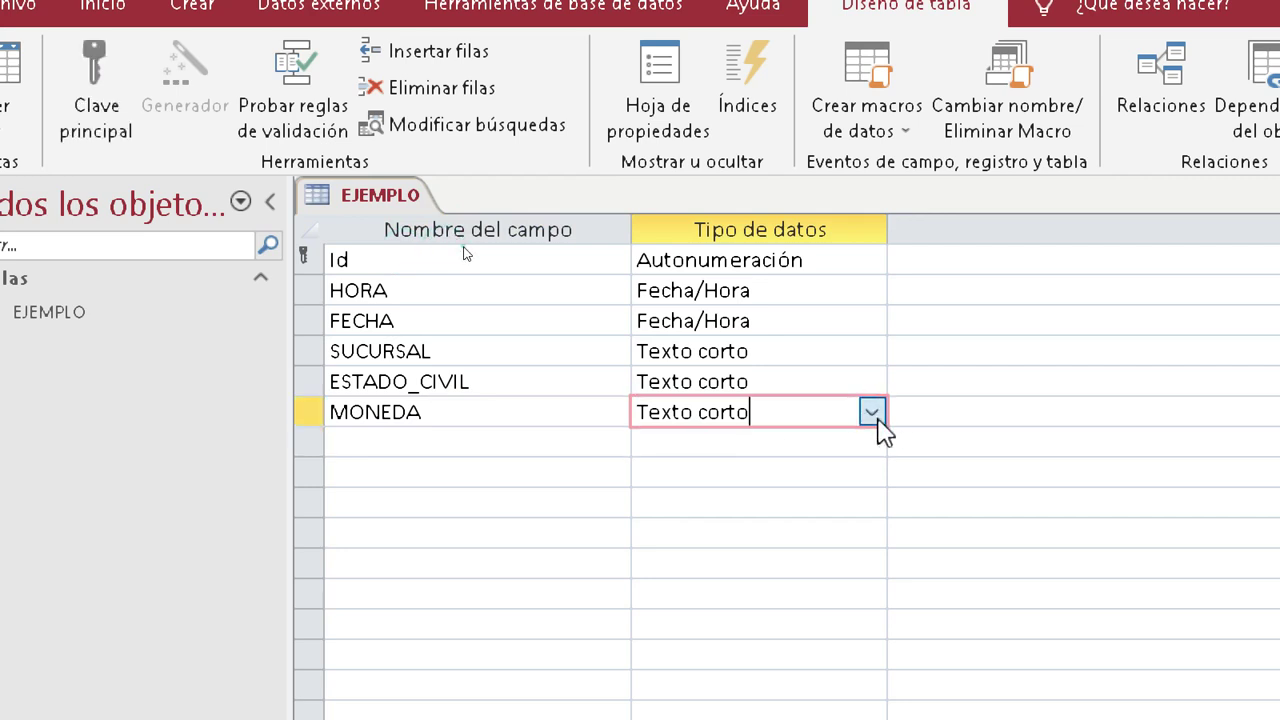
left_click(873, 414)
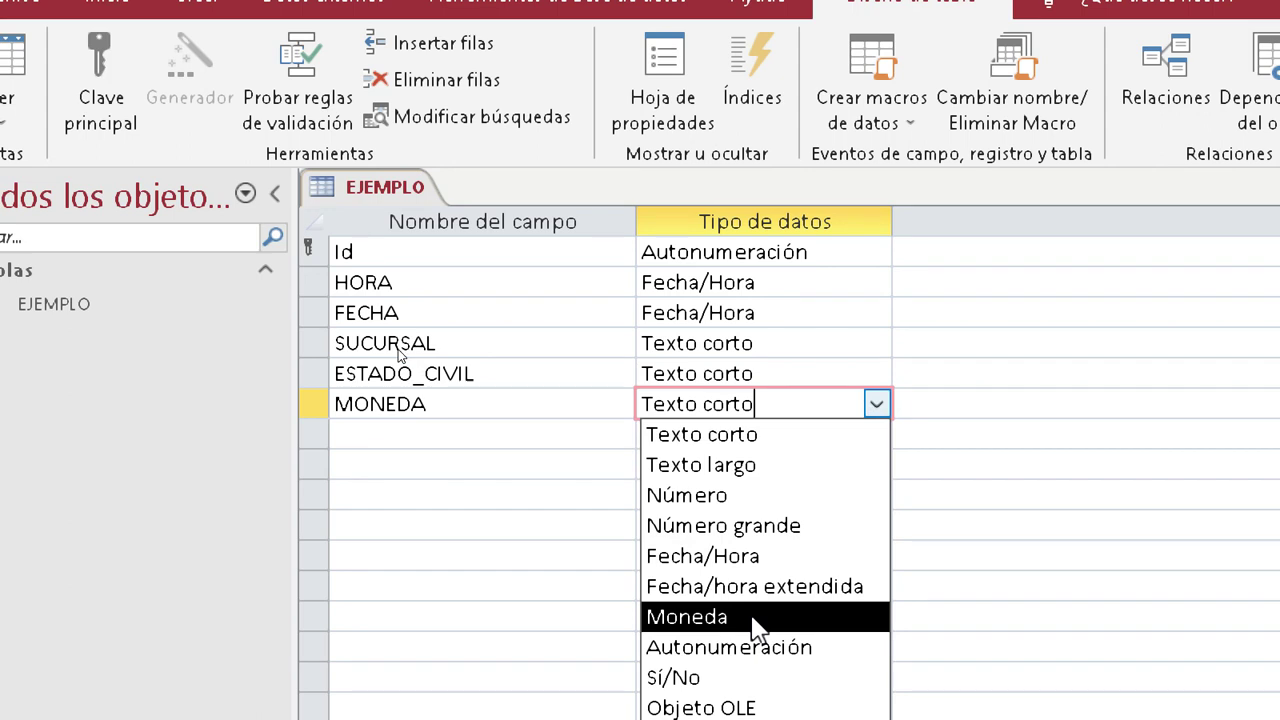
left_click(752, 617)
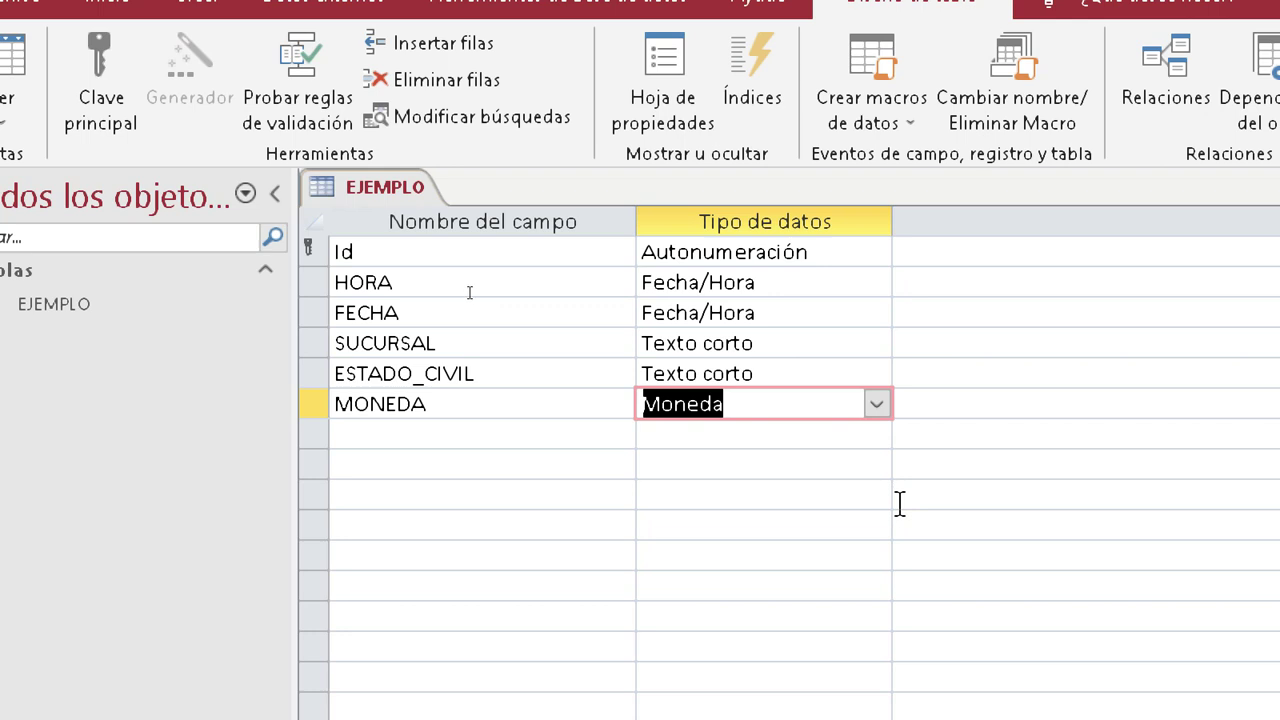
- Review the format options in the MONEDA field's properties and choose the Moneda format
left_click(371, 443)
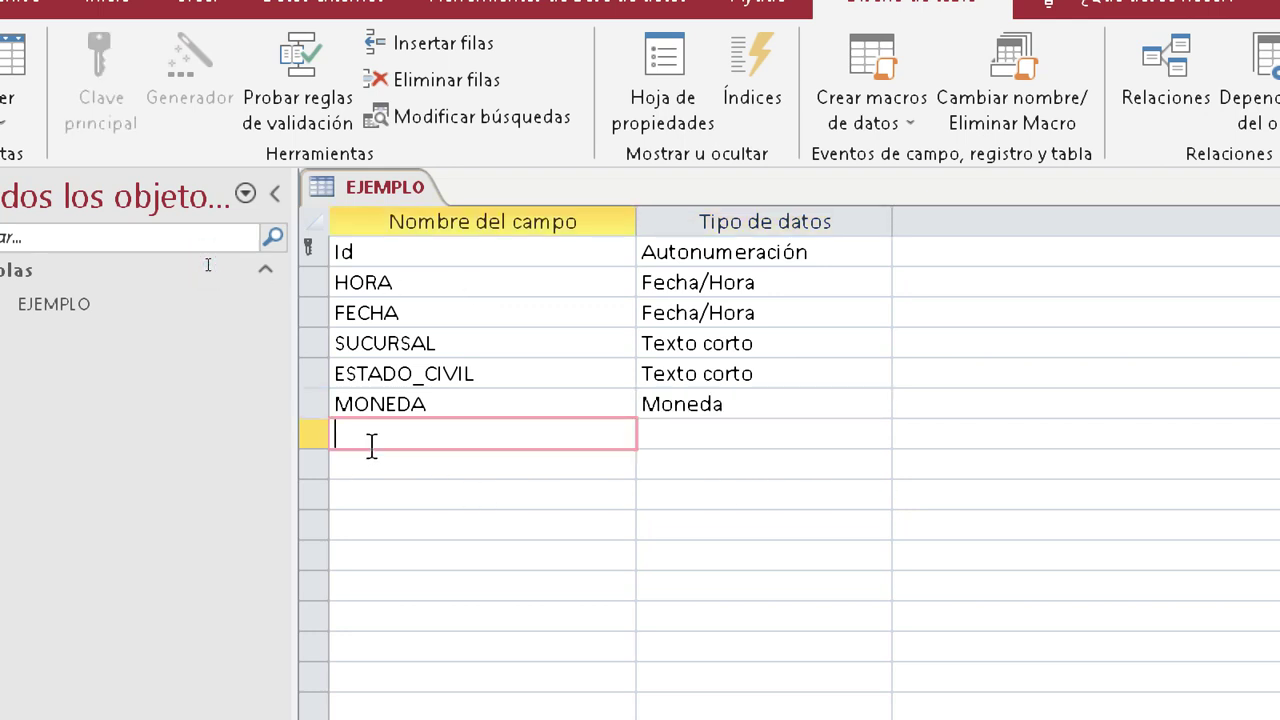
left_click(813, 408)
left_click(783, 437)
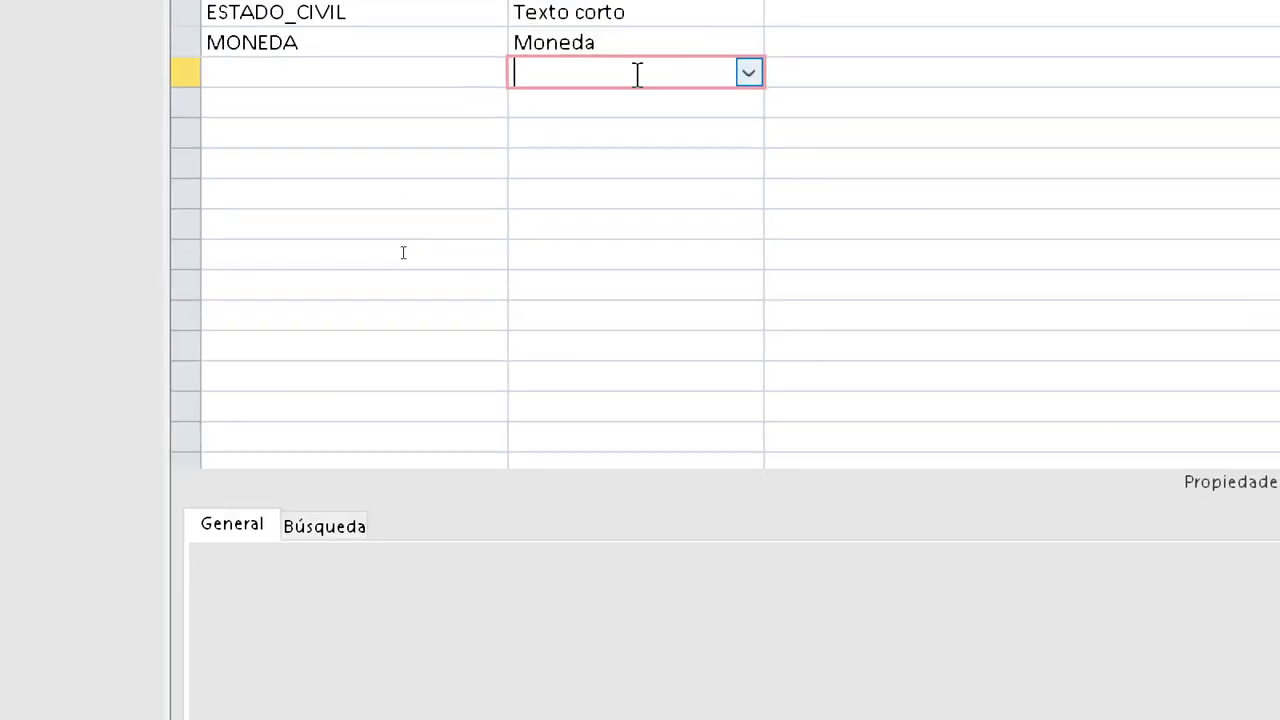
left_click(629, 46)
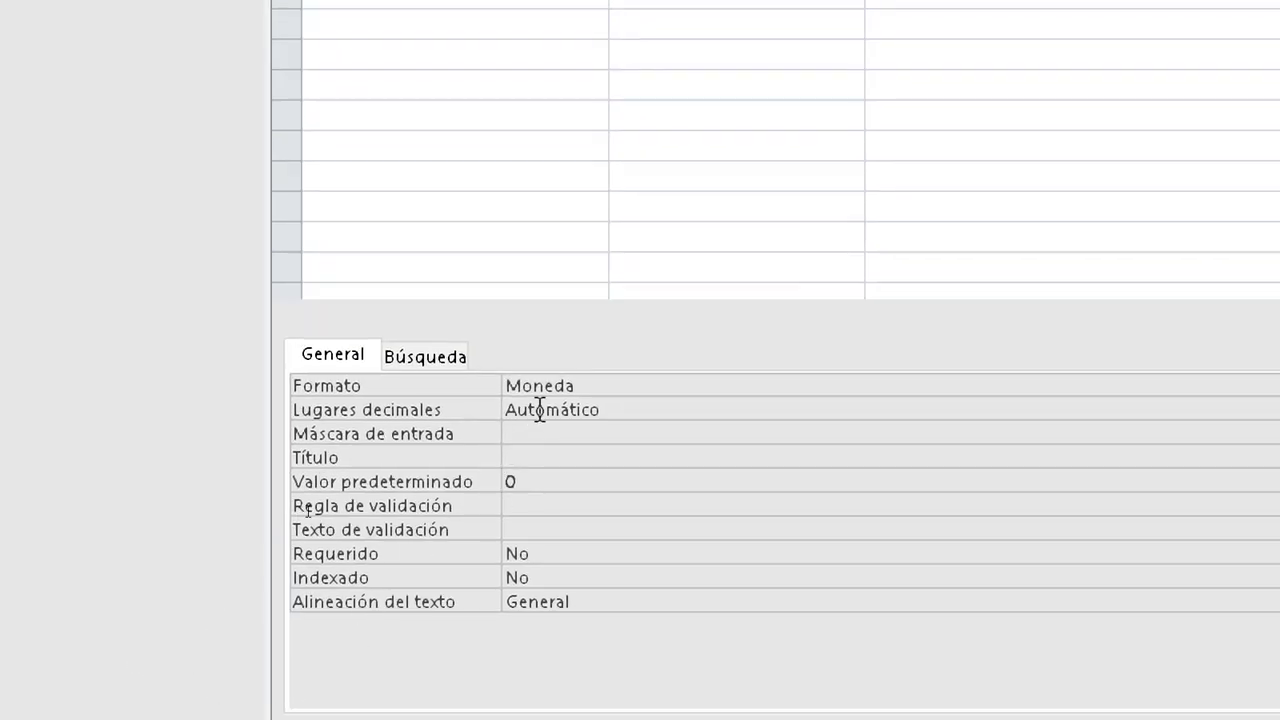
left_click(748, 389)
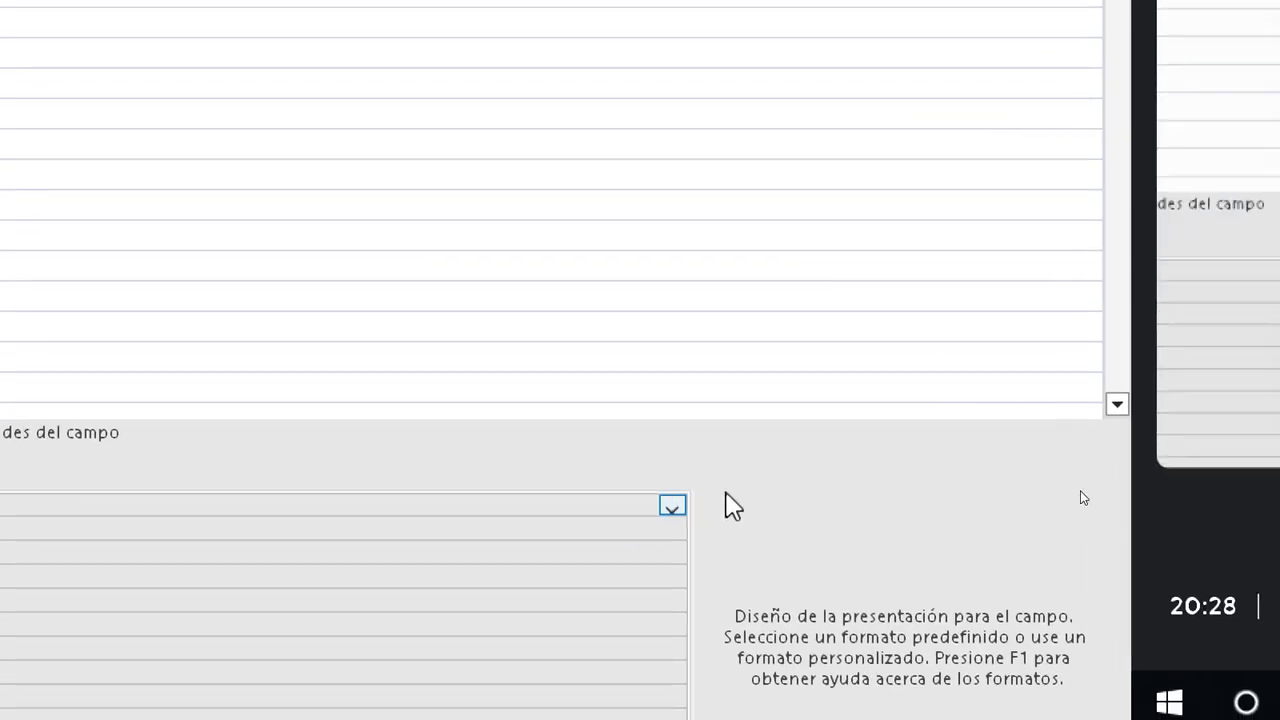
left_click(672, 506)
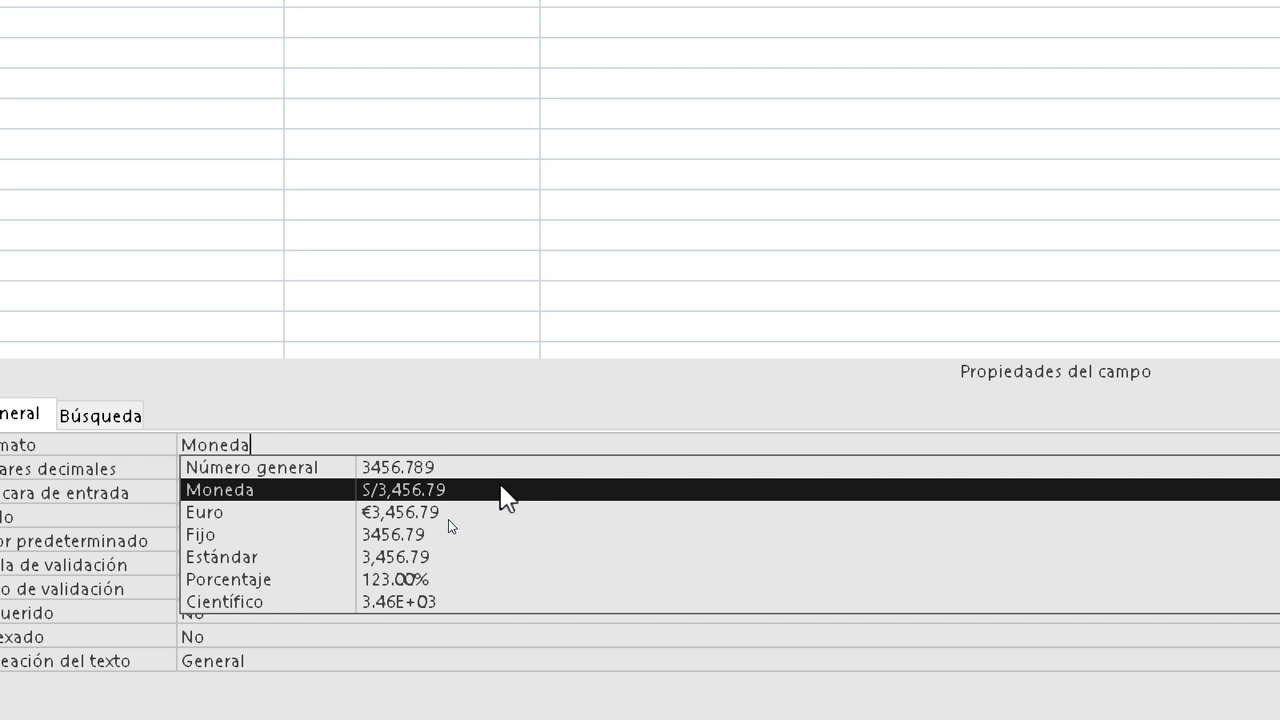
left_click(503, 497)
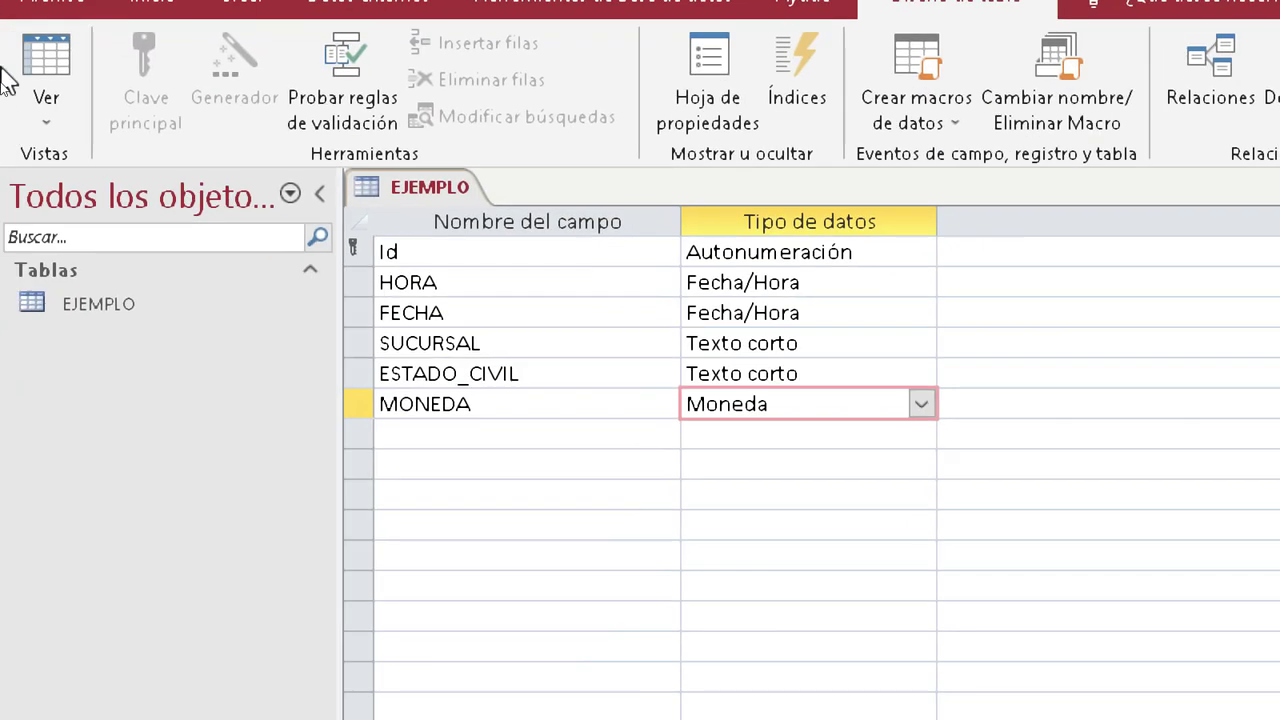
- Switch the EJEMPLO table to datasheet view, saving the design changes
left_click(50, 100)
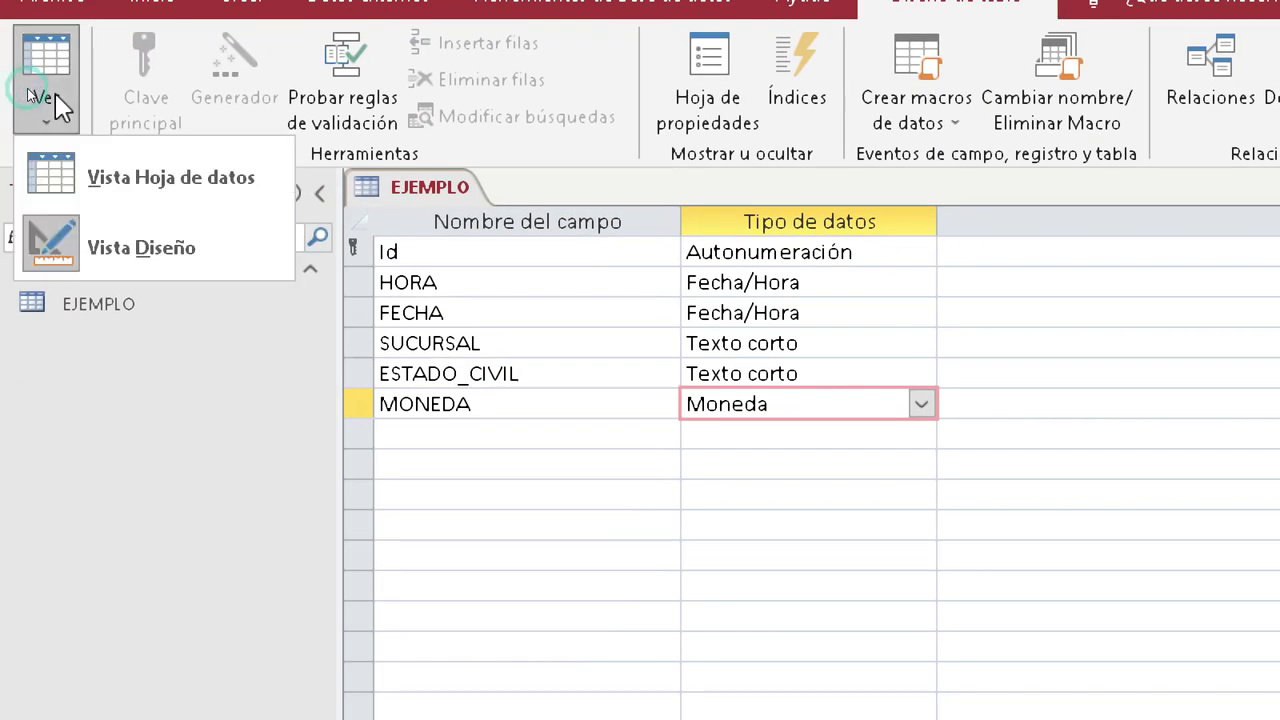
left_click(222, 192)
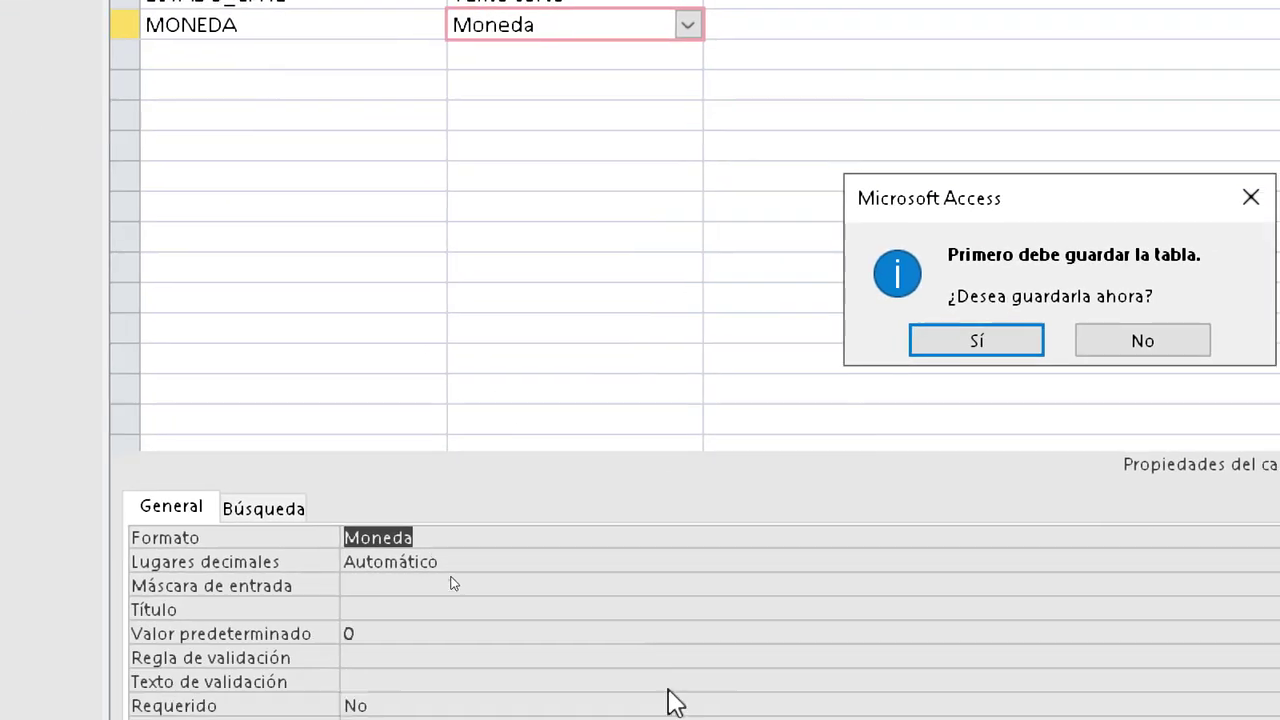
left_click(968, 345)
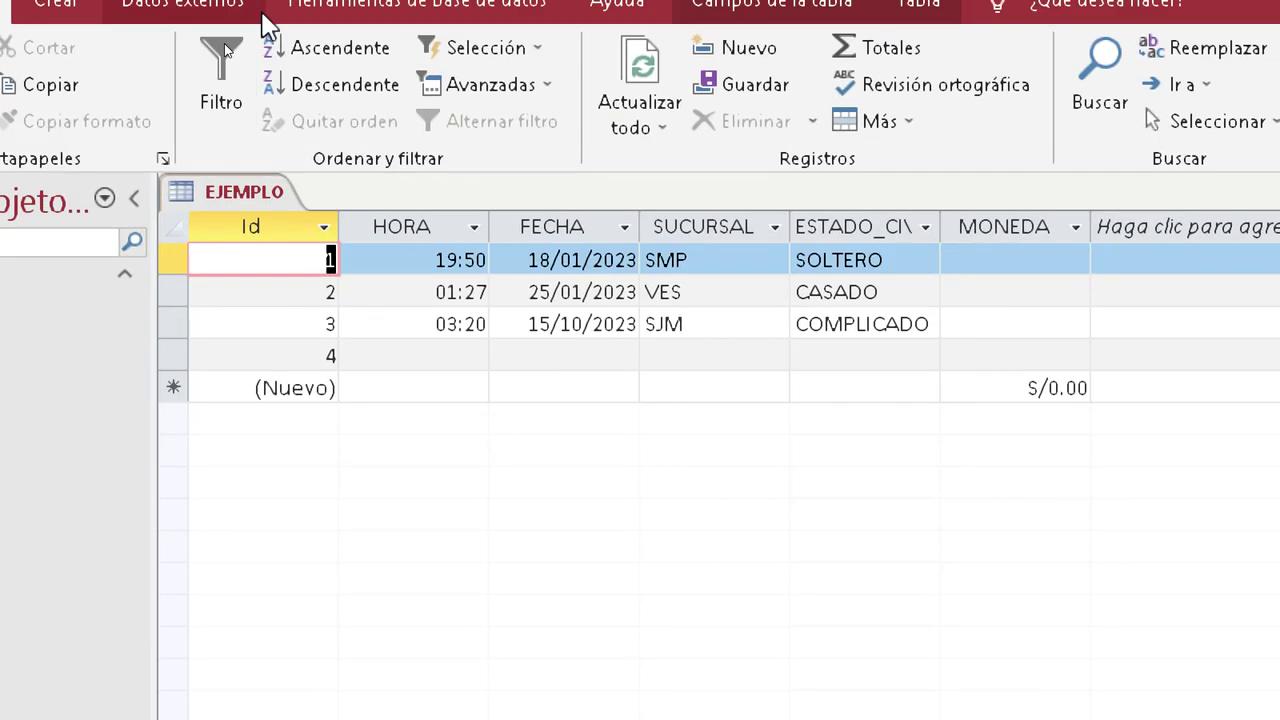
- Enter 10 in the MONEDA field of the first record
left_click(1022, 262)
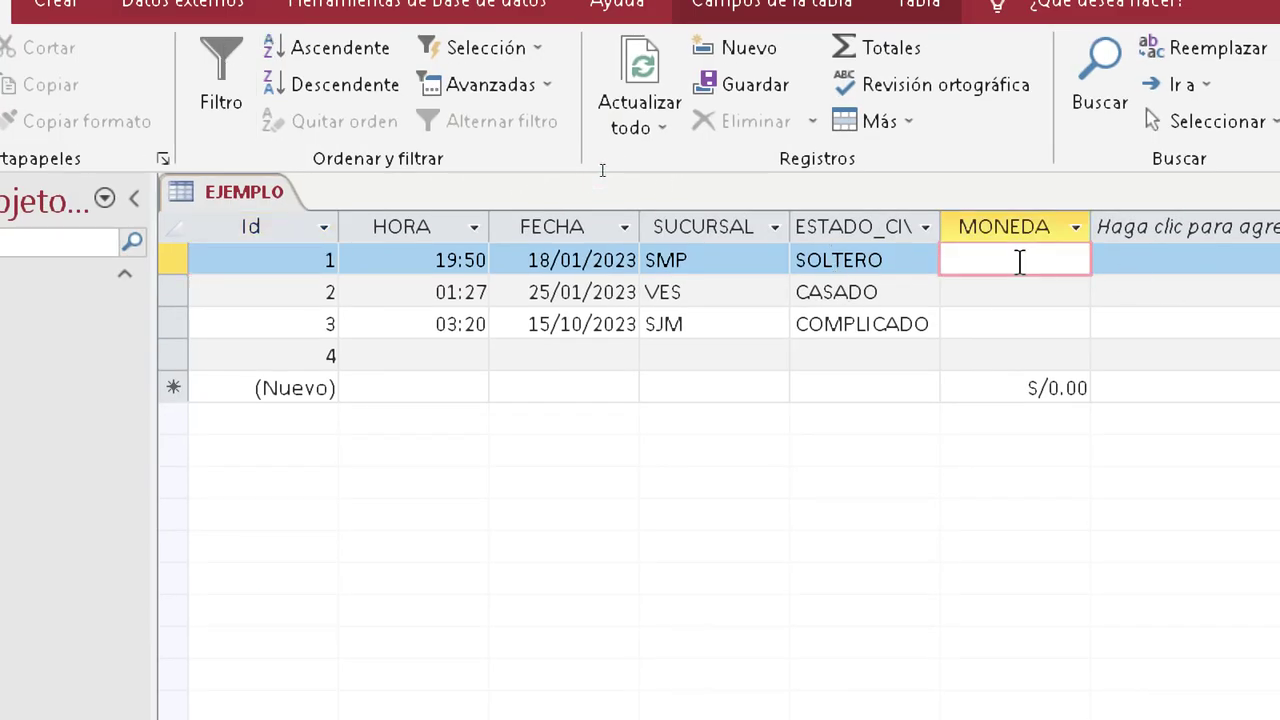
type("10.0")
key("BackSpace")
key("BackSpace")
key("Return")
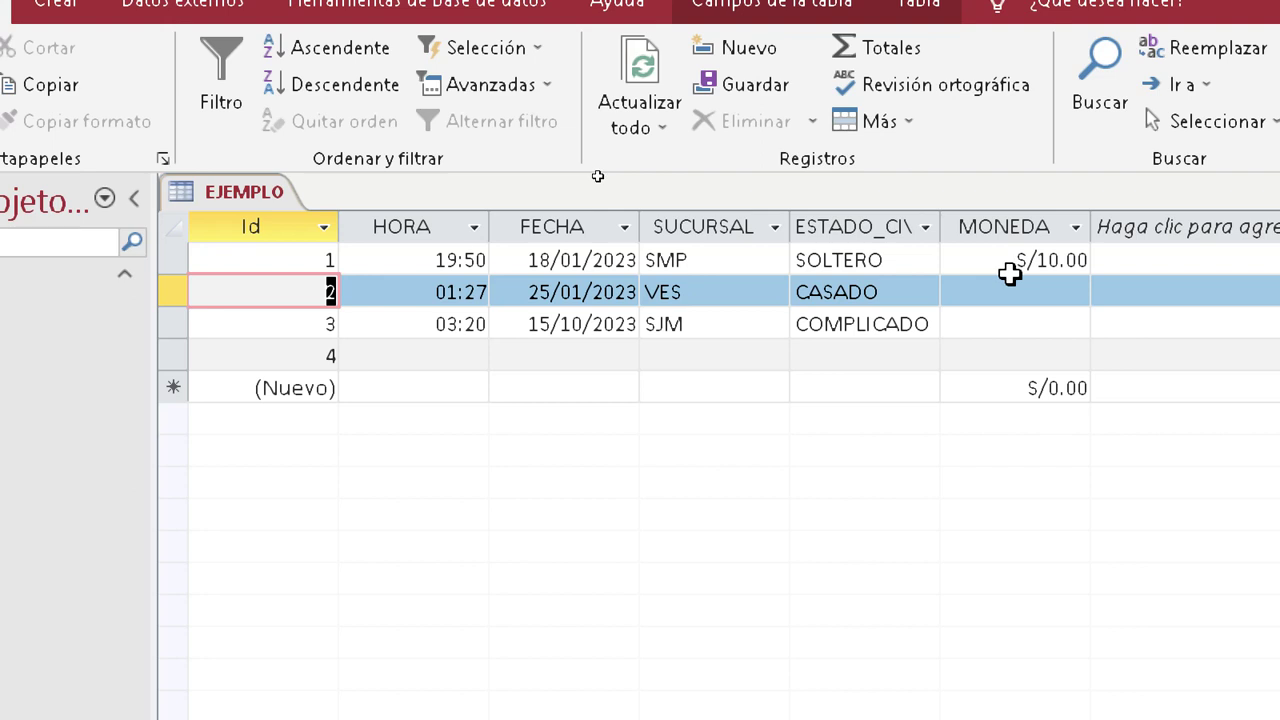
- Enter 15 and 20 in the MONEDA fields of the second and third records
left_click(1042, 312)
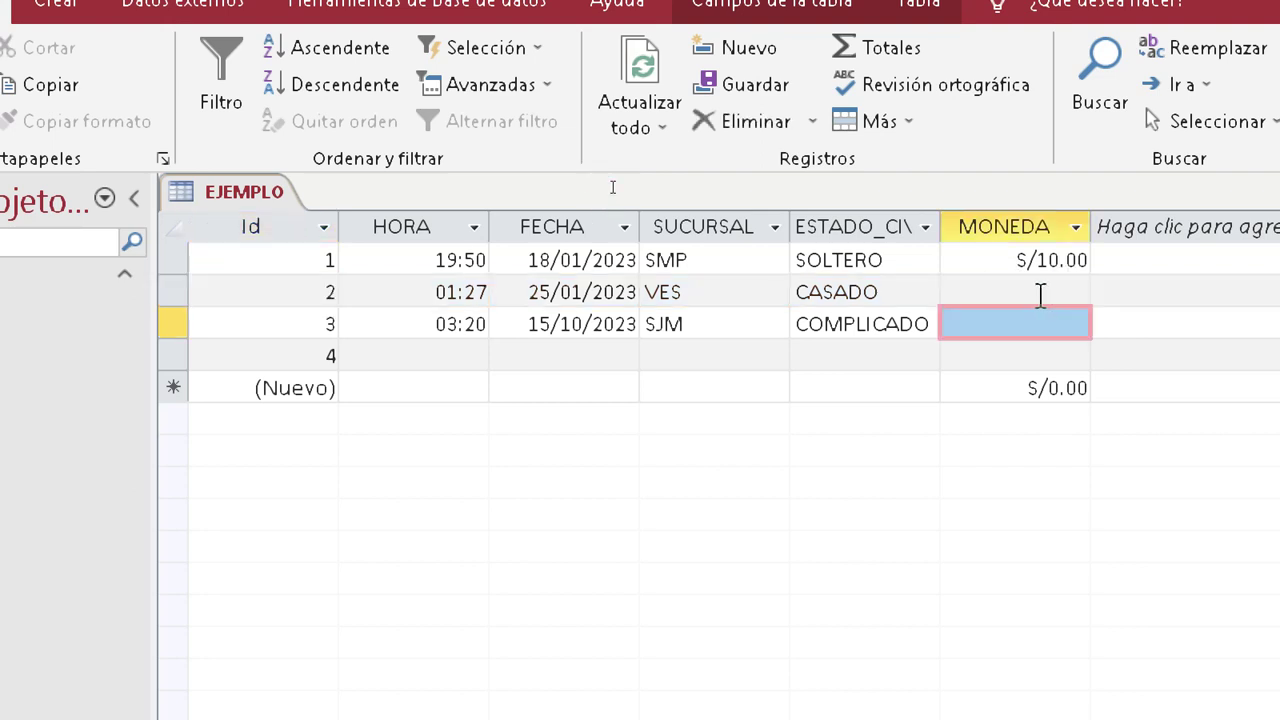
left_click(1040, 292)
type("15")
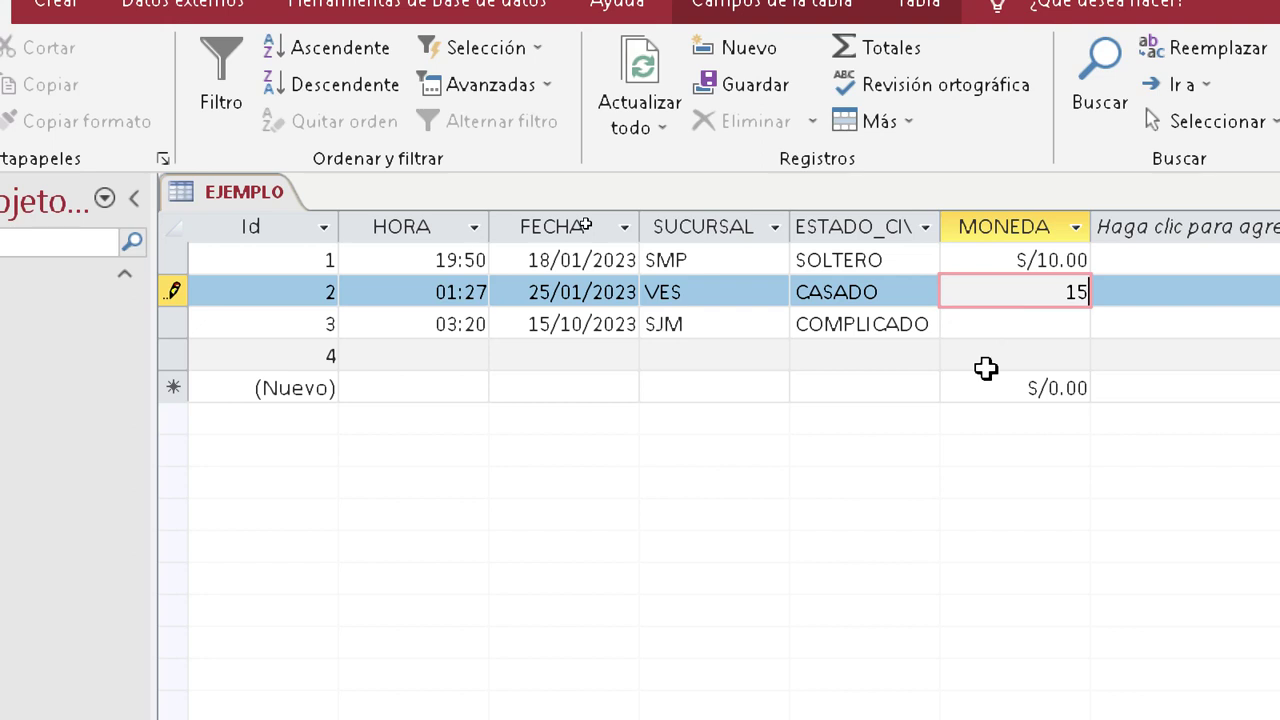
key("Return")
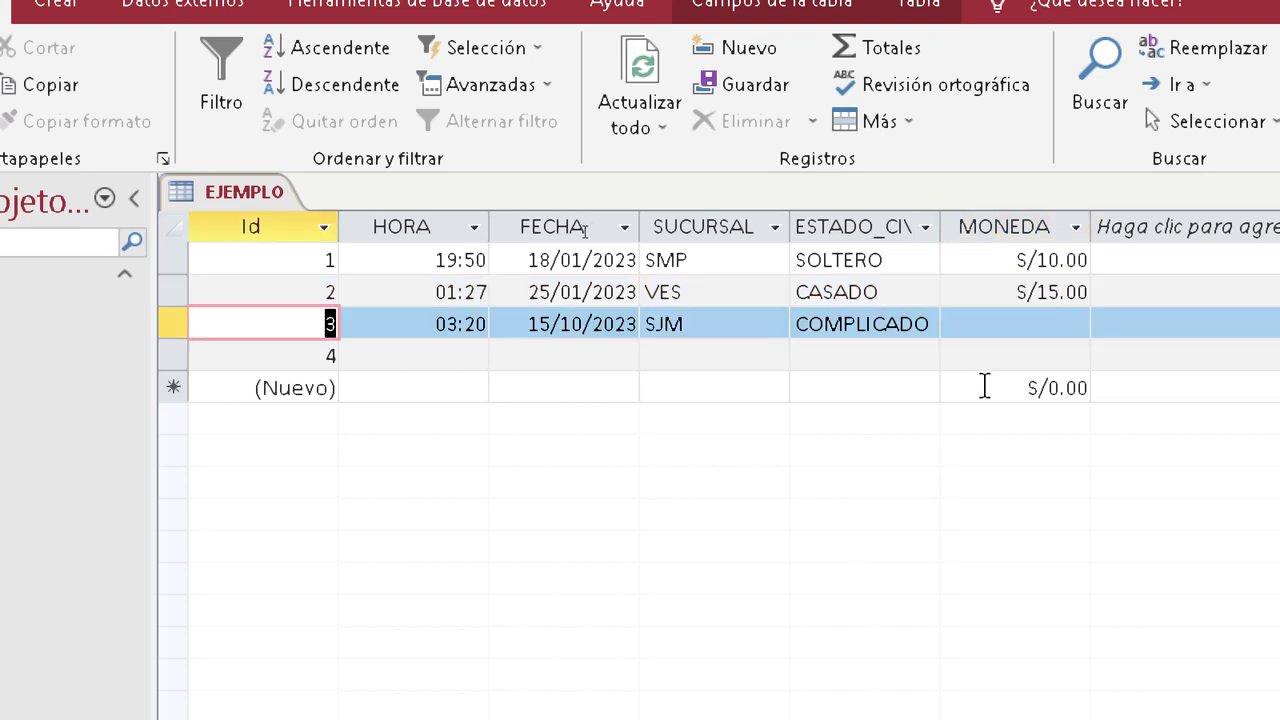
left_click(988, 325)
type("20")
key("Return")
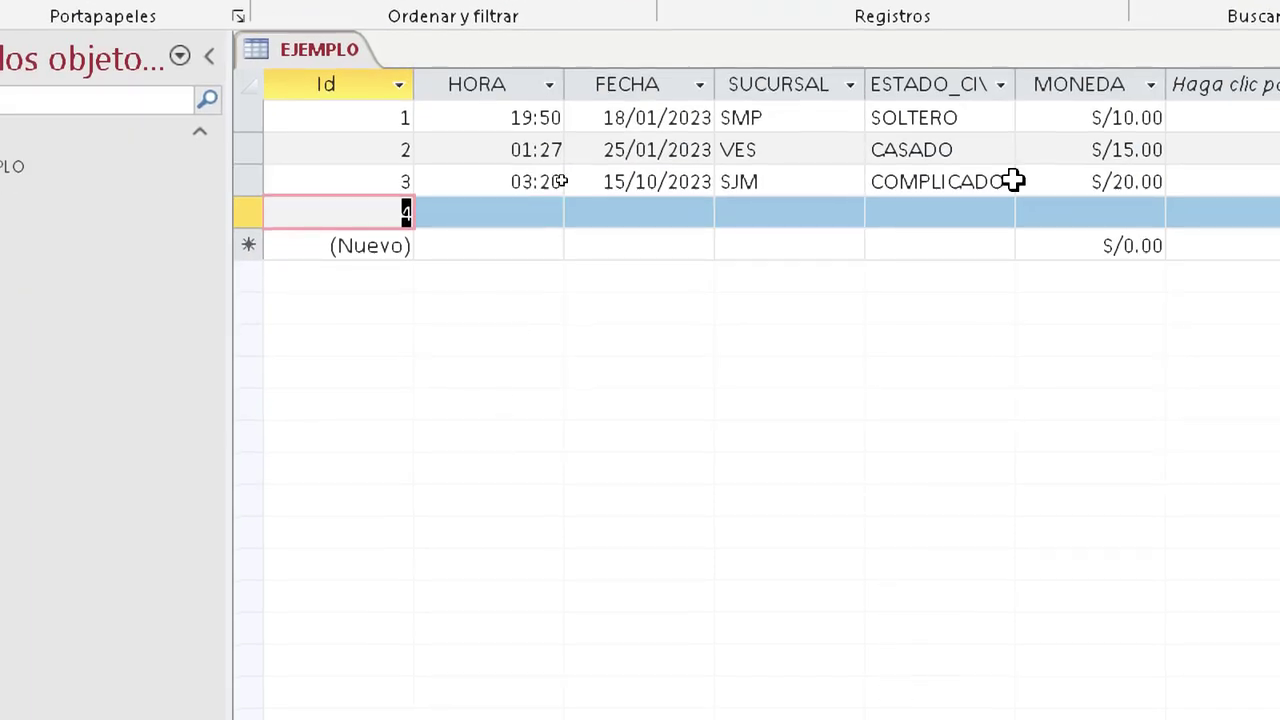
- Examine the ESTADO_CIVIL choices for the first record and leave the list without changing the value
left_click(955, 119)
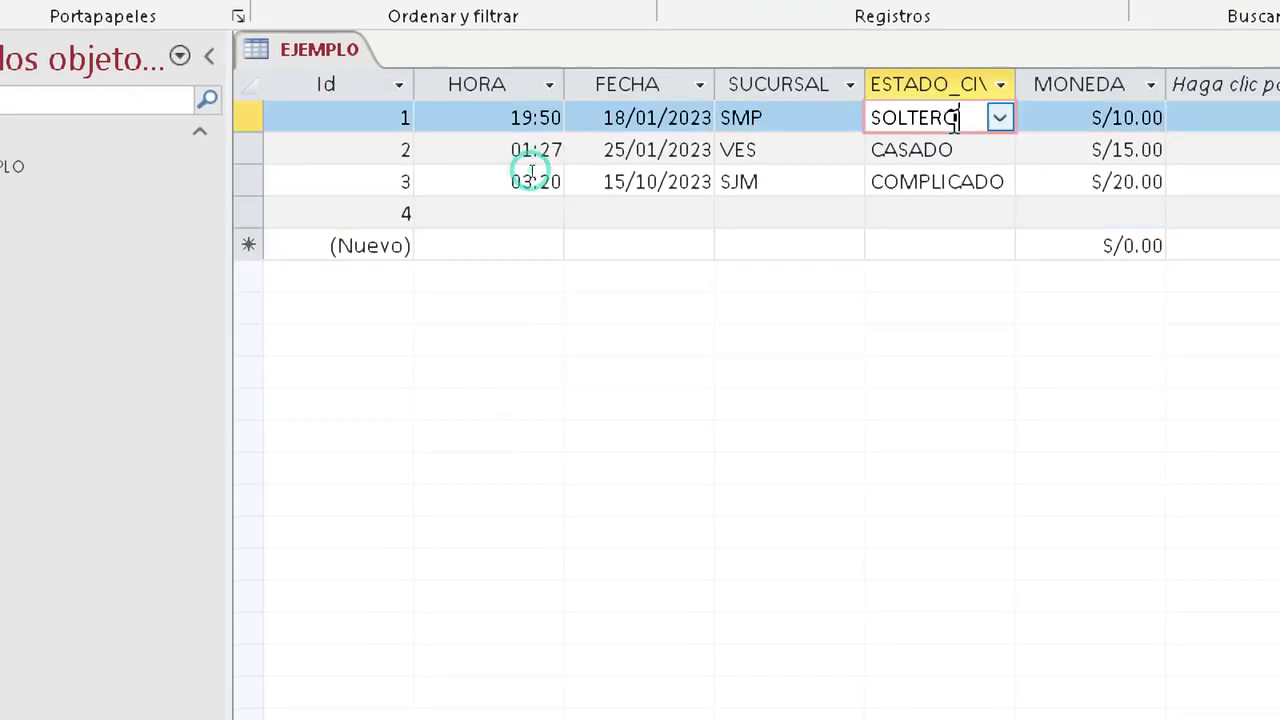
left_click(1014, 120)
left_click(999, 124)
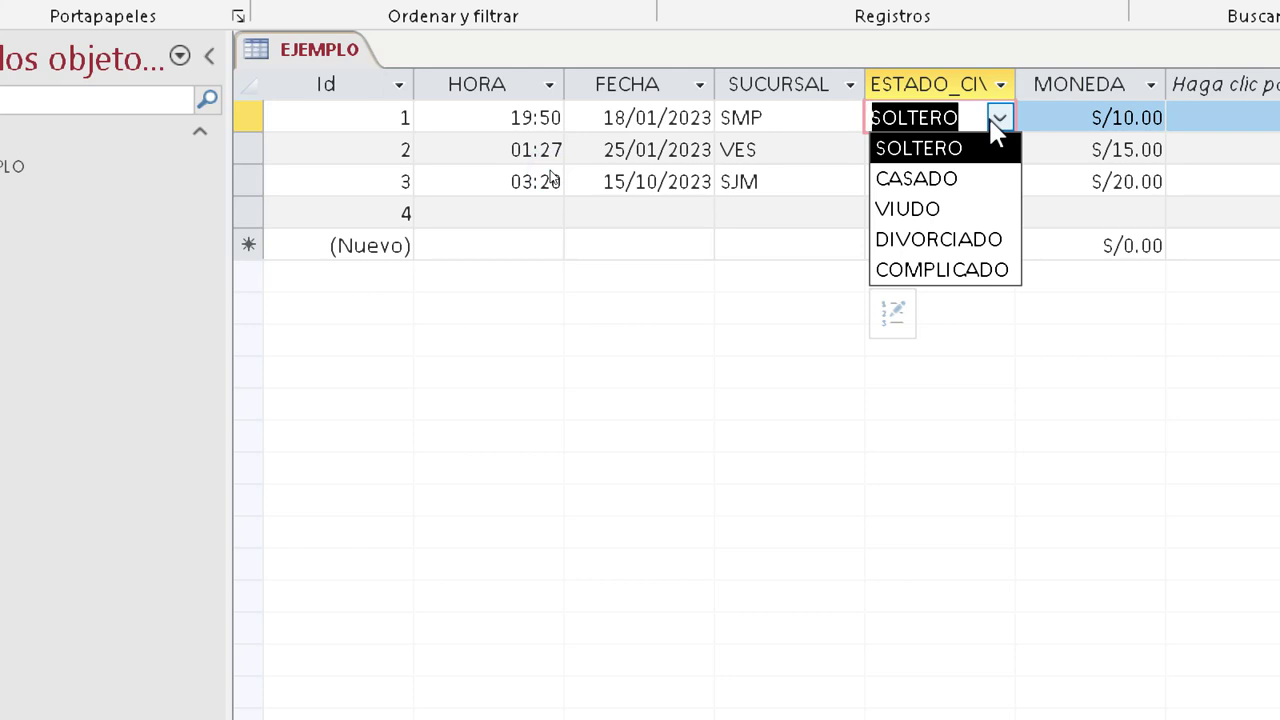
left_click(1050, 118)
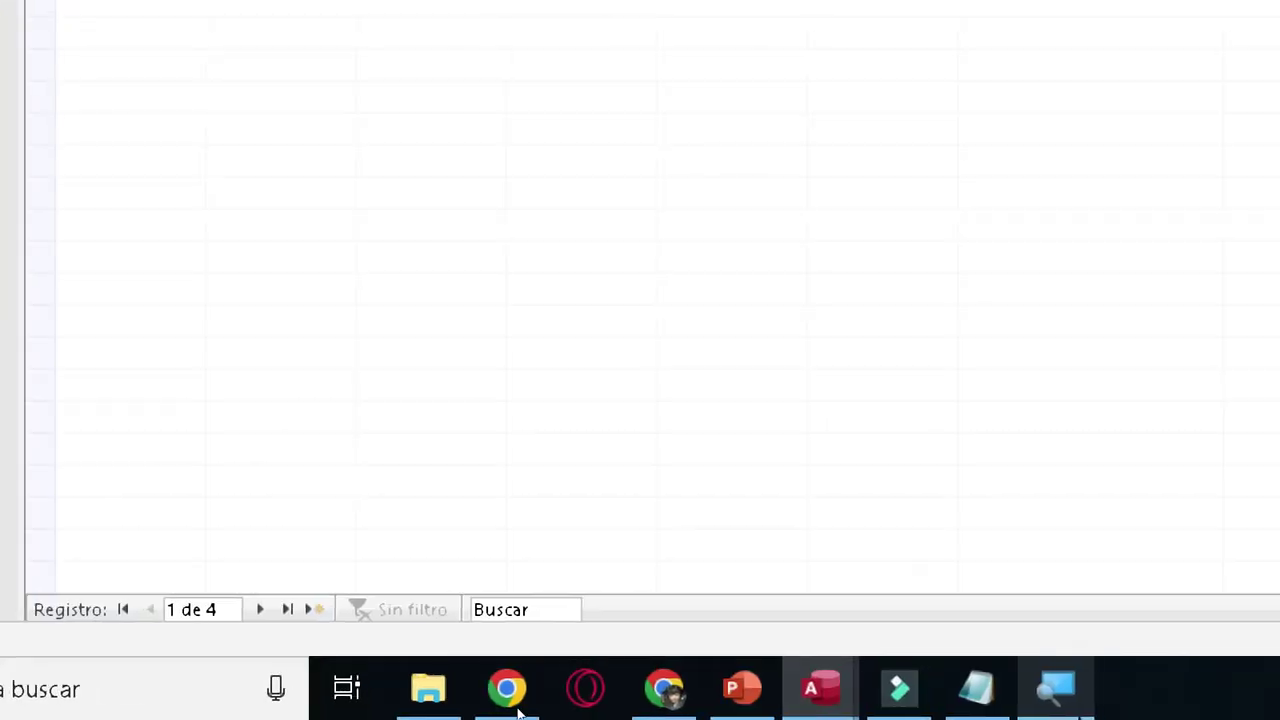
- Close Lupa, switch to the Bloc de notas window and delete all of its text
right_click(1060, 695)
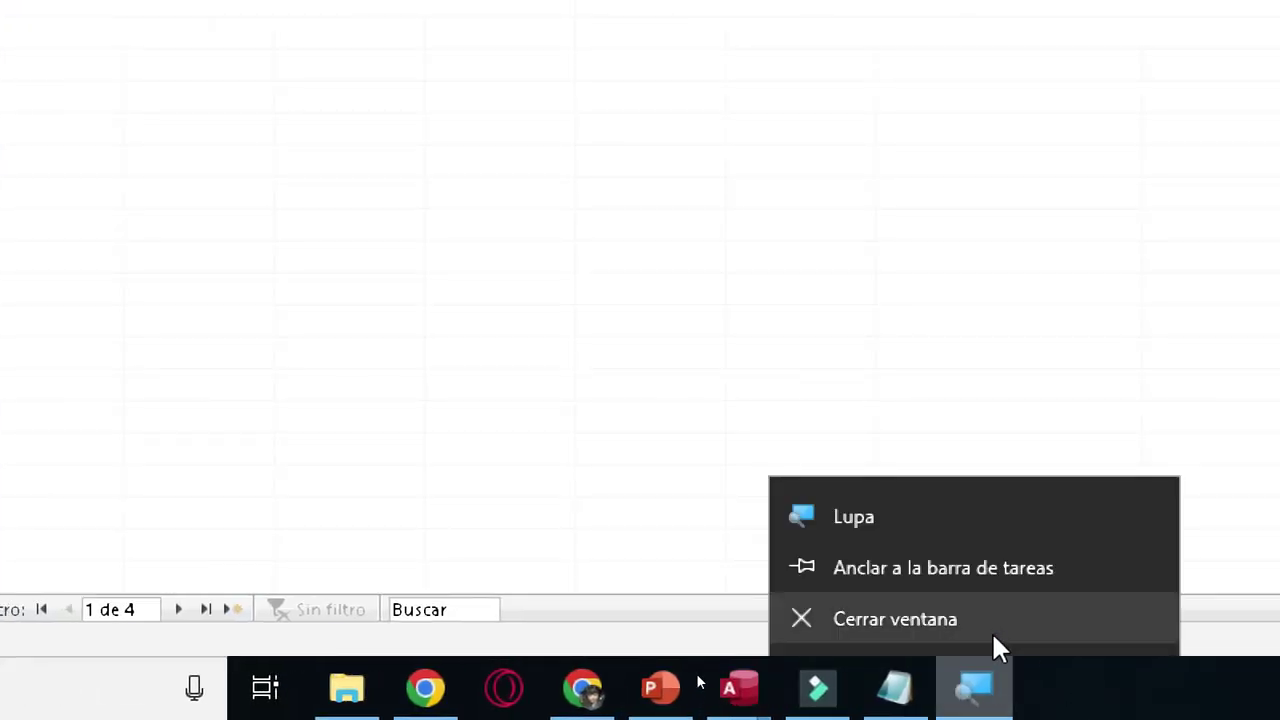
left_click(1070, 625)
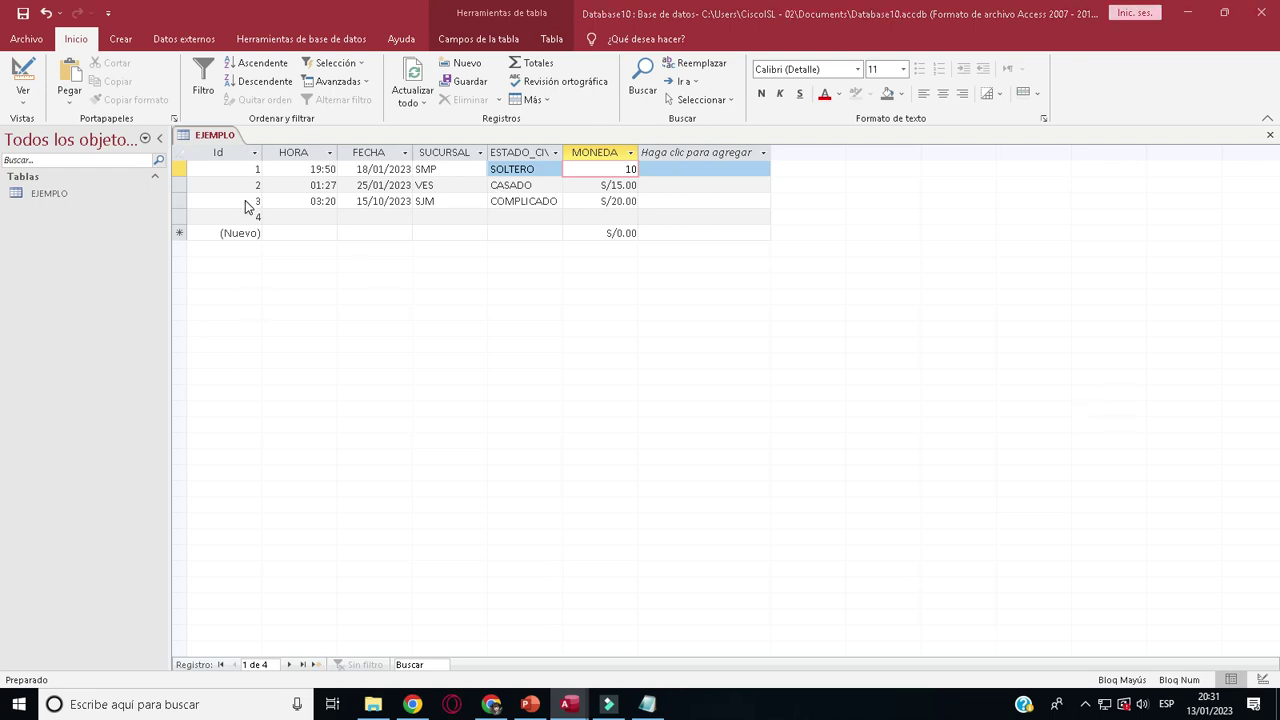
left_click(647, 704)
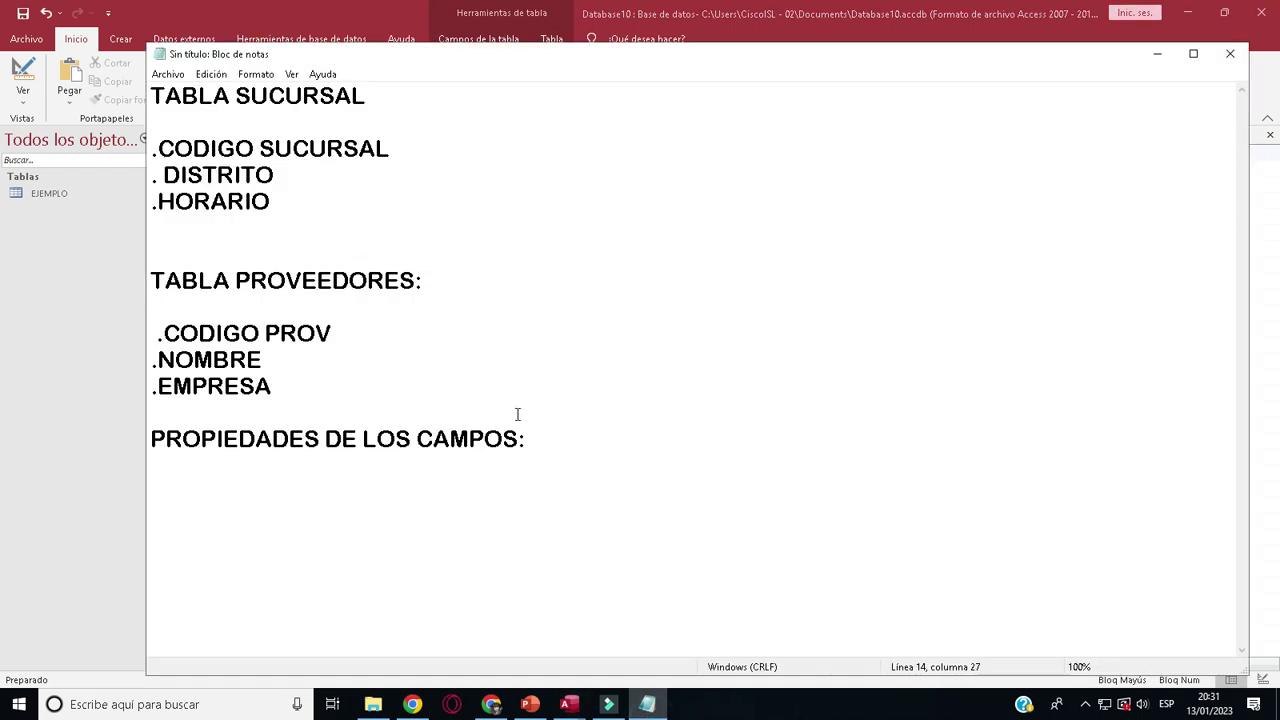
key("ctrl+a")
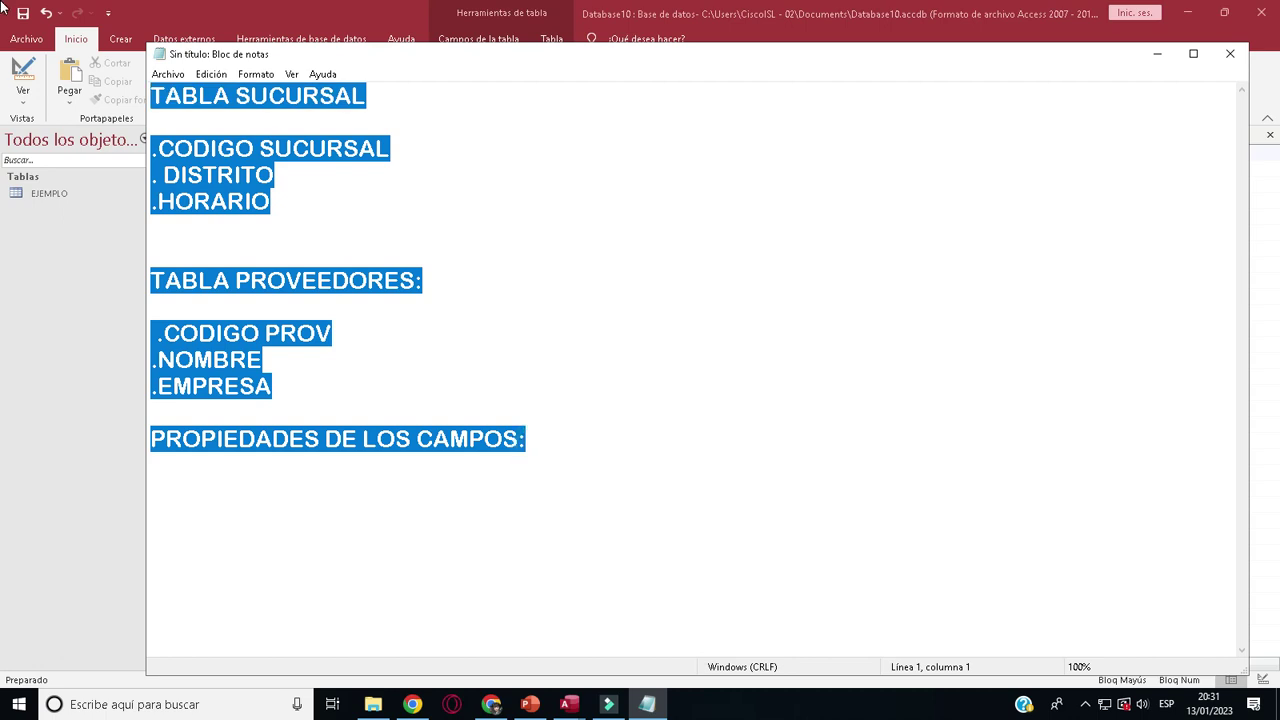
key("Delete")
- Write the heading "PELUQUERIA SOHO" in the empty note, with "TABLA CLIENTES" on the line below
type("PEL")
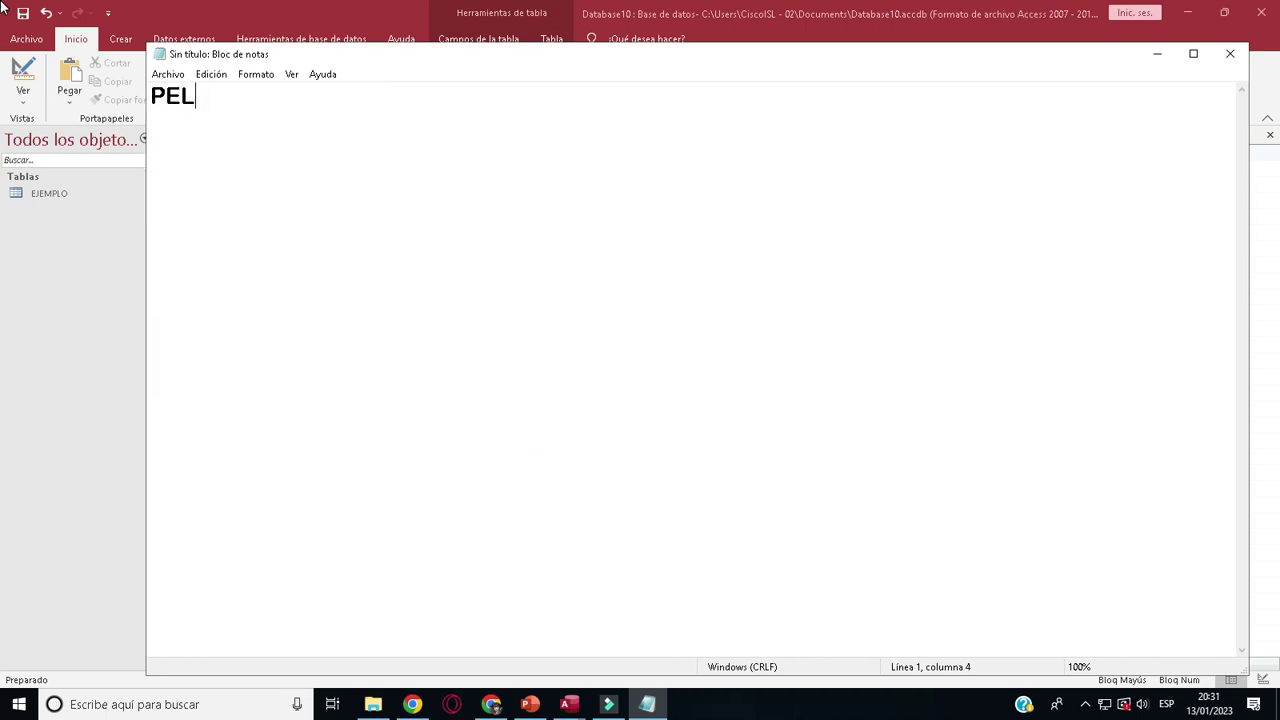
type("UQUERI")
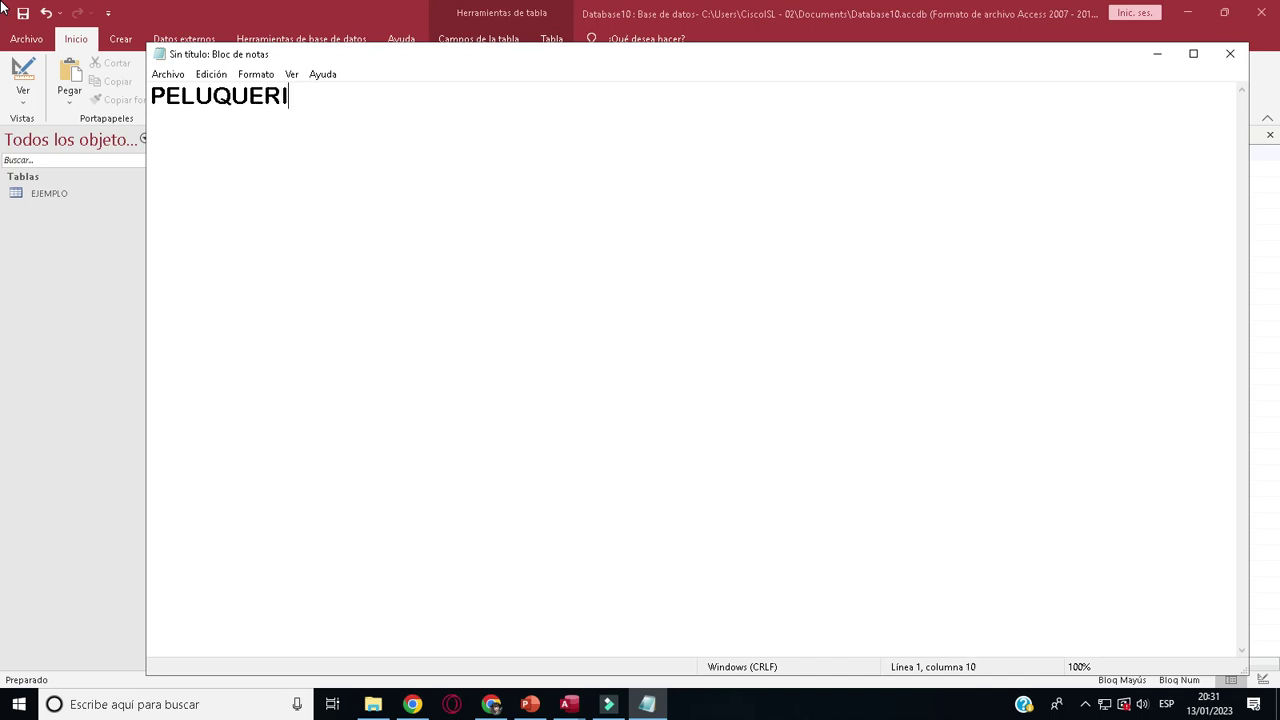
type("A SOHO")
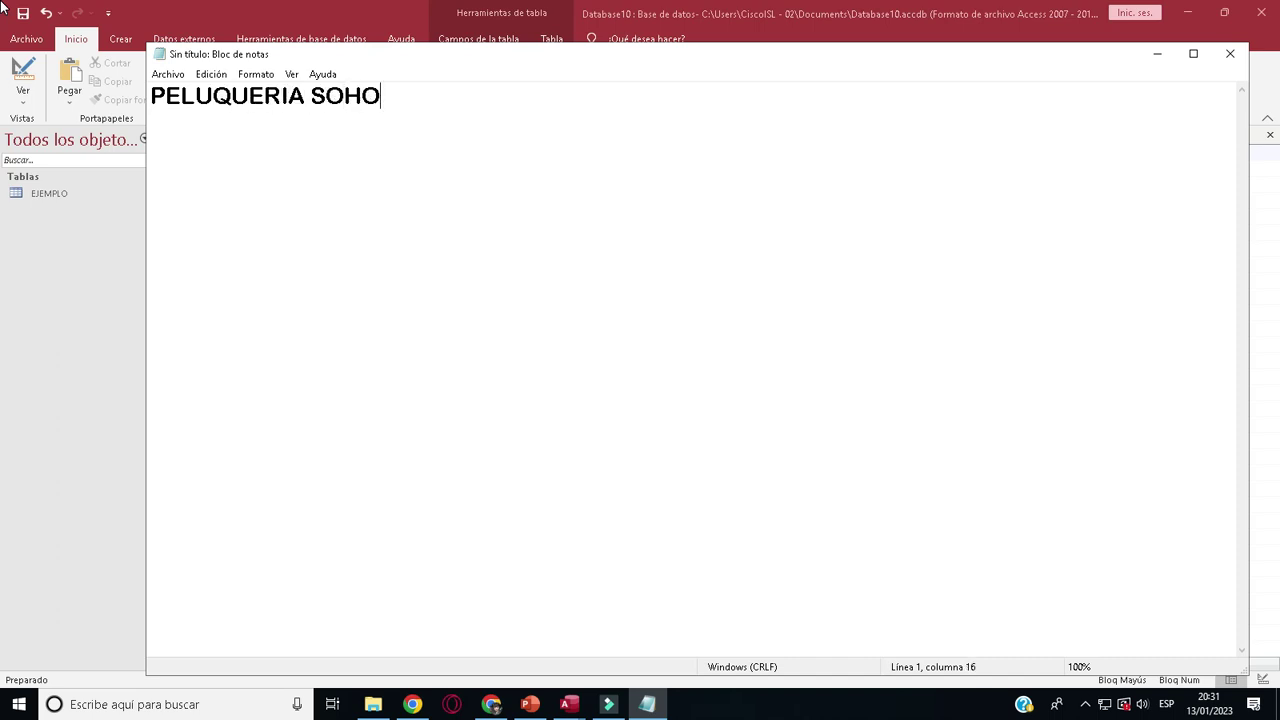
key("Return")
type("TABLA CL")
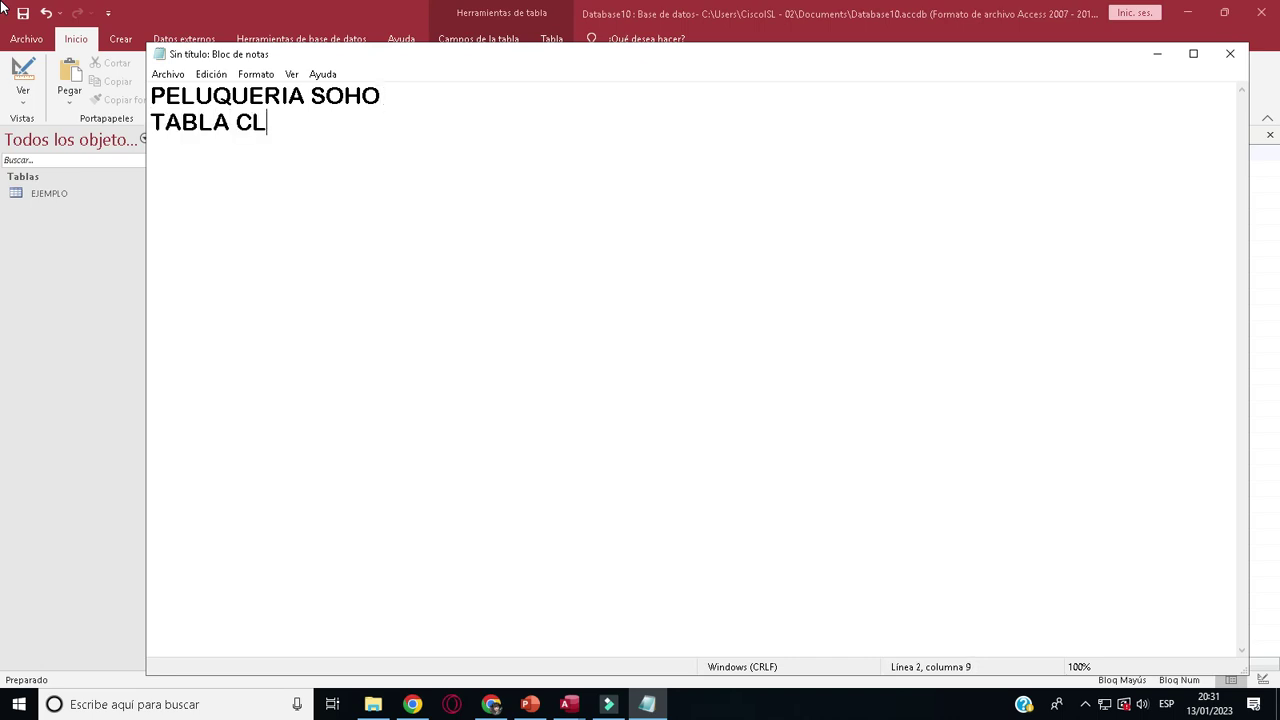
type("IENTES")
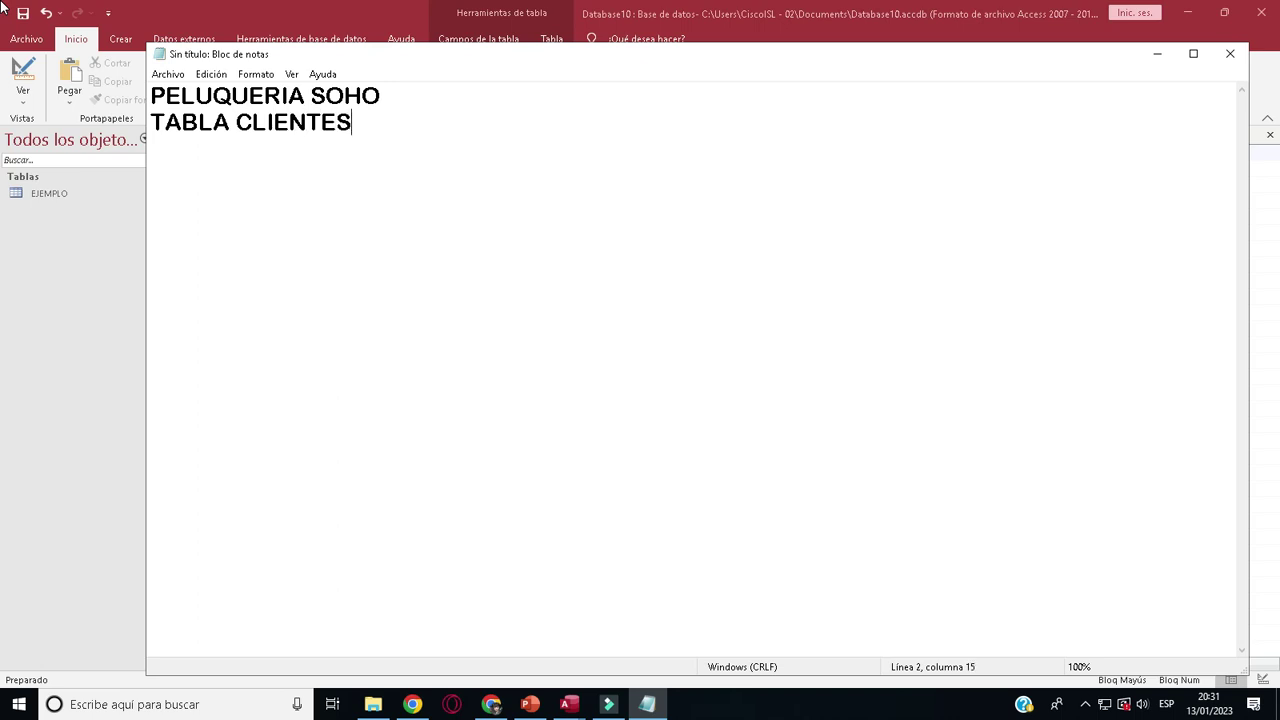
- Add a colon after TABLA CLIENTES and write the field CODIGO_CLIENTE beneath it, separated by a blank line
type(":")
key("Return")
type("NO")
key("BackSpace")
key("BackSpace")
key("BackSpace")
type("CODIGO_")
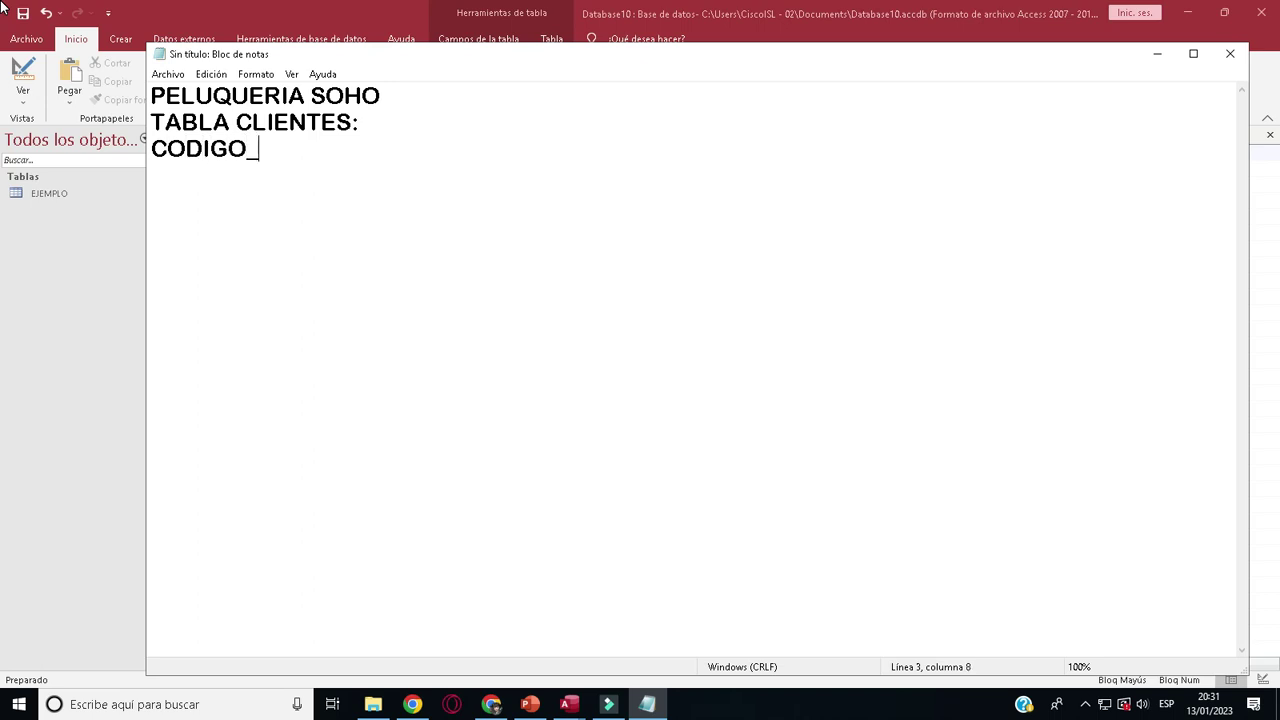
type("CLIENTE")
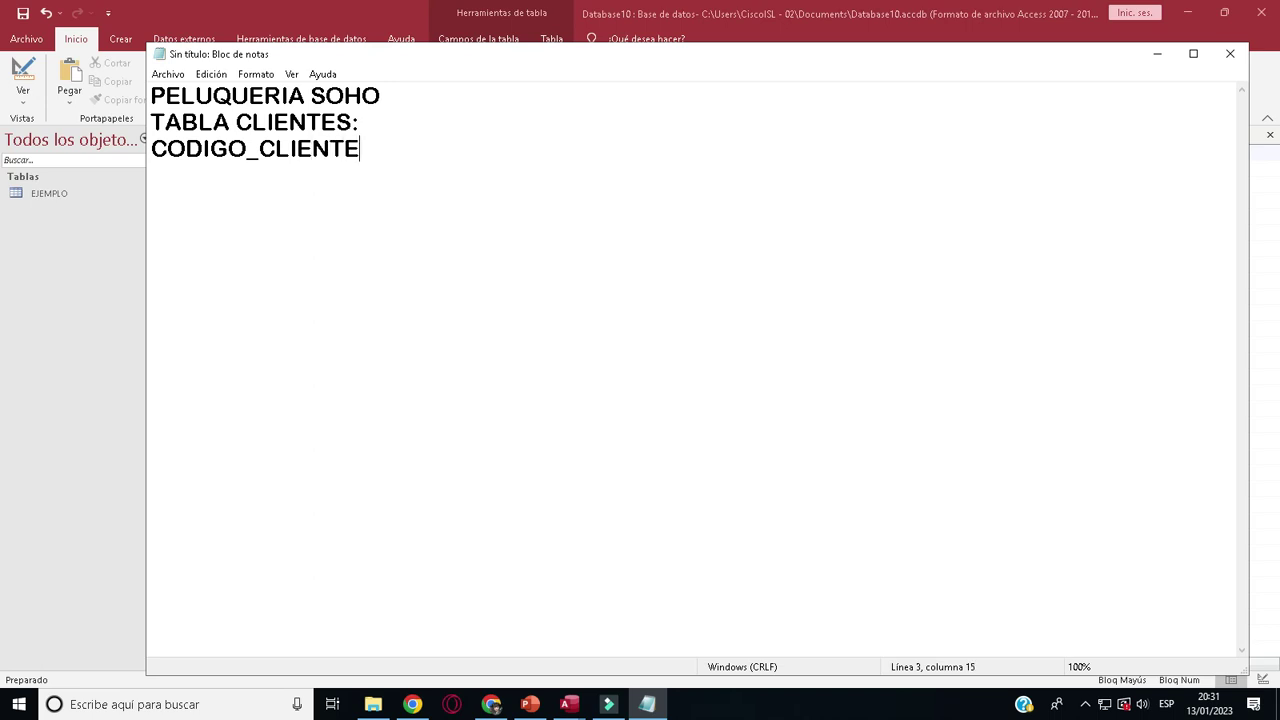
key("Return")
left_click(386, 121)
key("Return")
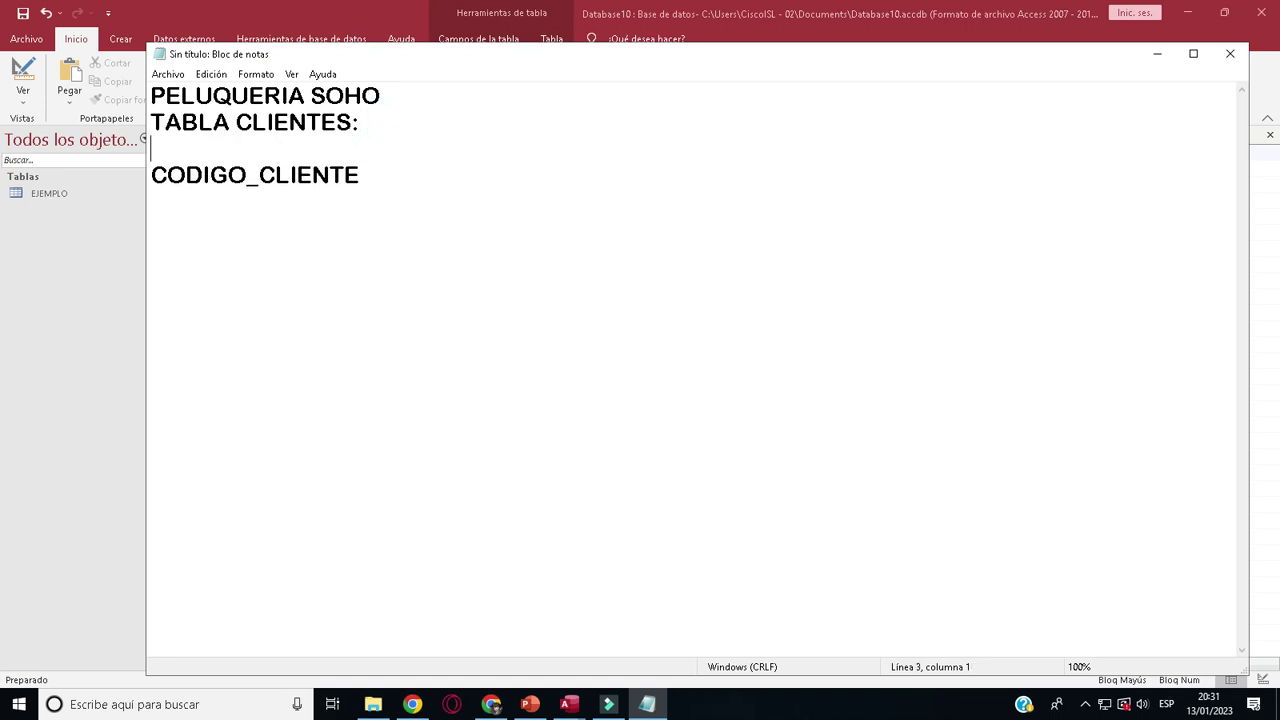
- Add the field NOMBRE_CLIENTE on the line below CODIGO_CLIENTE
left_click(378, 167)
key("Return")
type("NOM")
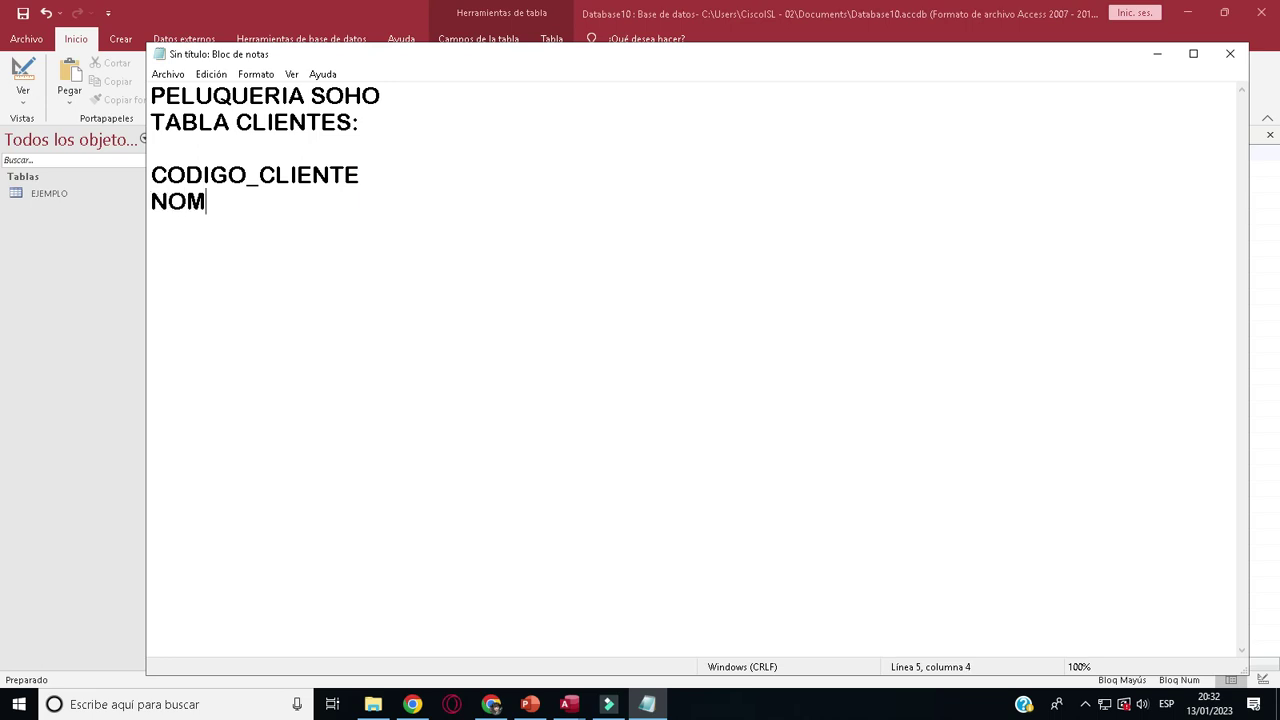
type("BRE_C")
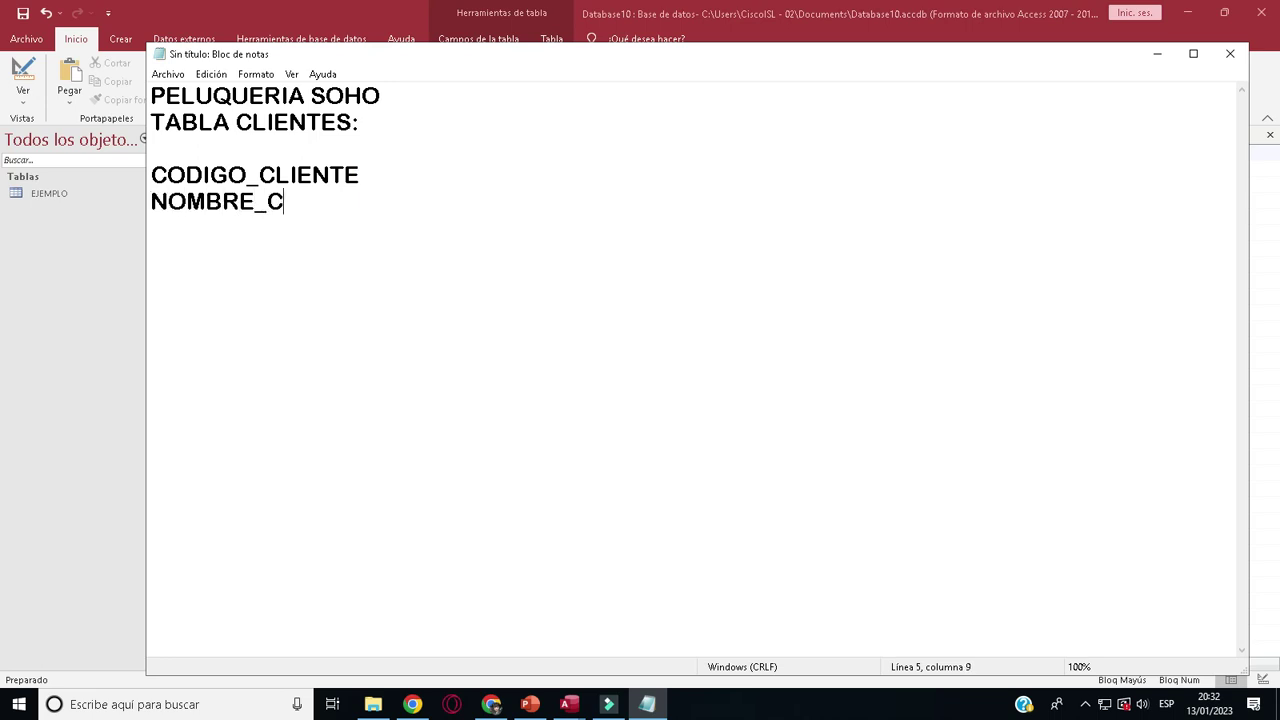
type("LIENTE")
key("Return")
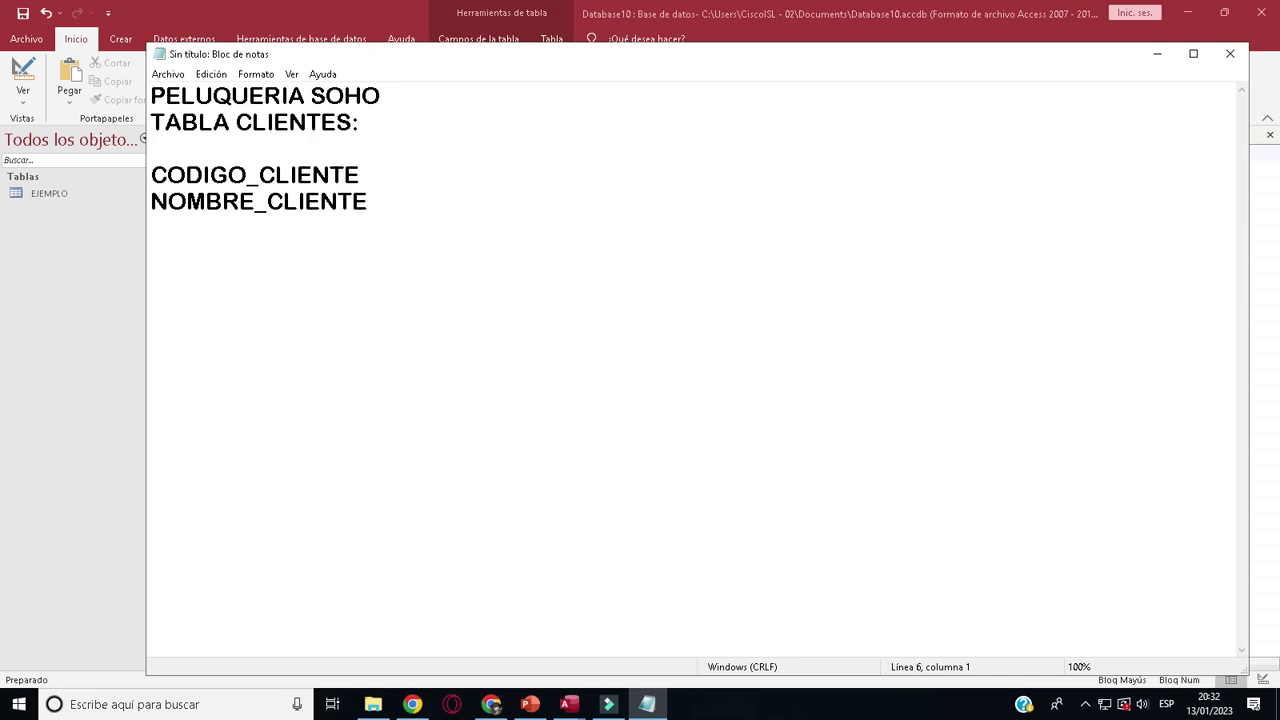
- Add the fields APELLIDO_CLIENTE and DNI_CLIENTE below NOMBRE_CLIENTE, each on its own line
type("PELLIDO")
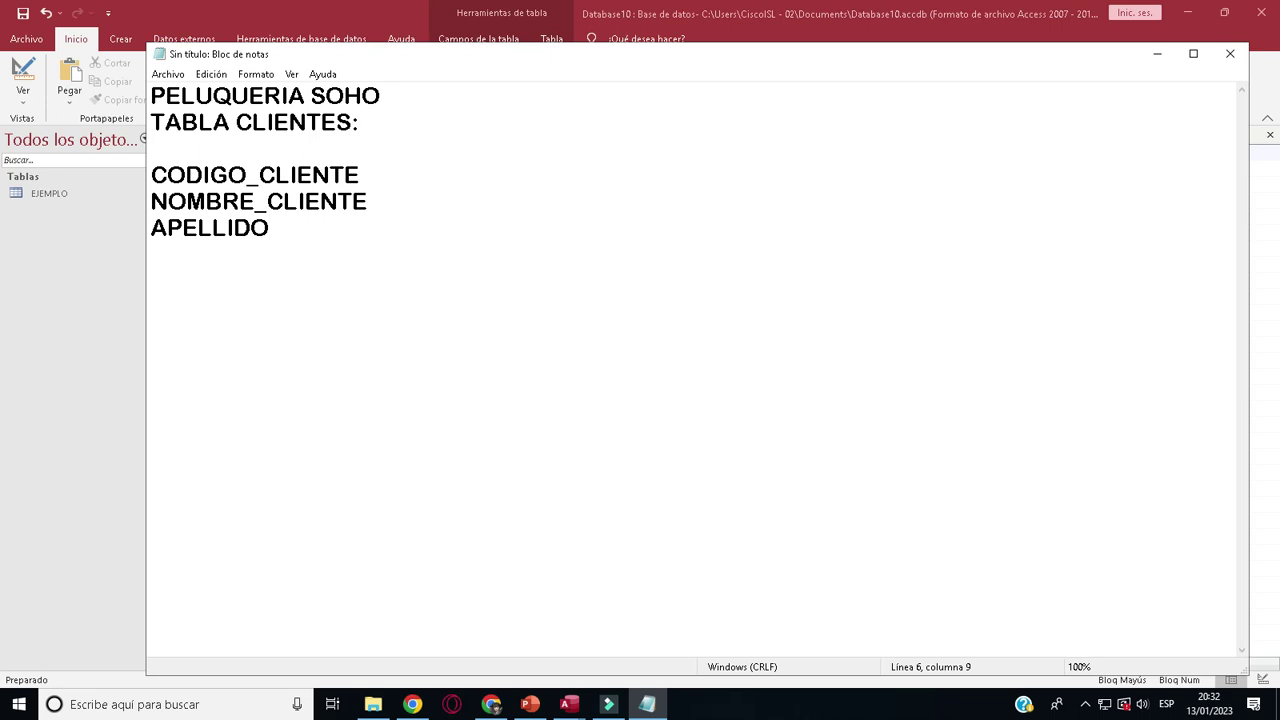
type("DNI_CLIENTE")
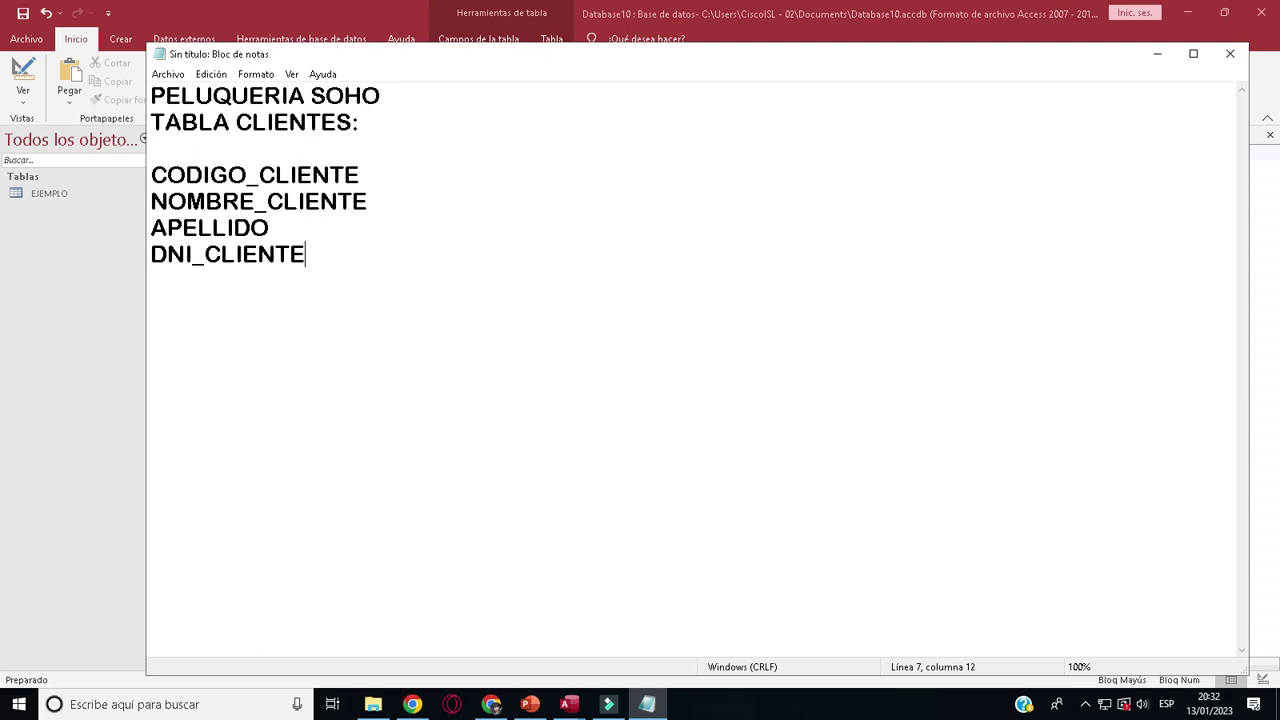
left_click(279, 228)
type("_CLIENTE")
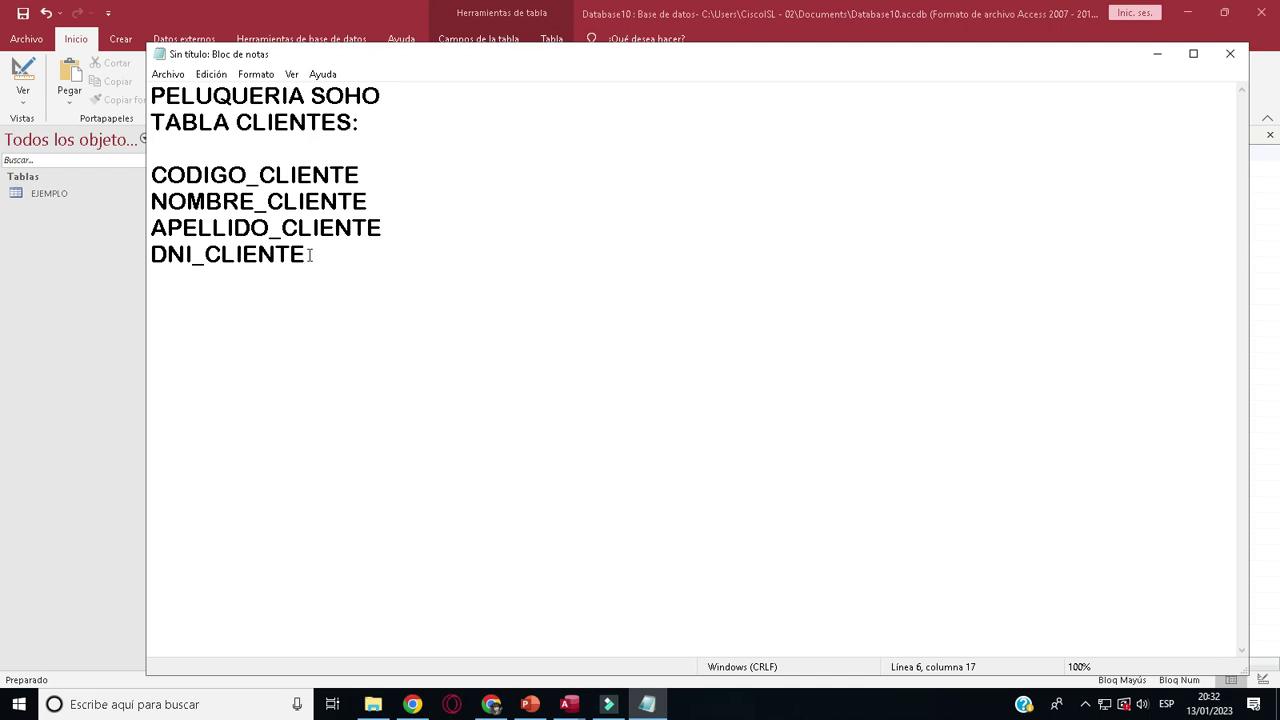
- Complete the clients list with the fields CUMPLEAÑOS, TELEFONO and CORREO below DNI_CLIENTE, one per line
left_click(308, 254)
key("Return")
type("CUMPLE")
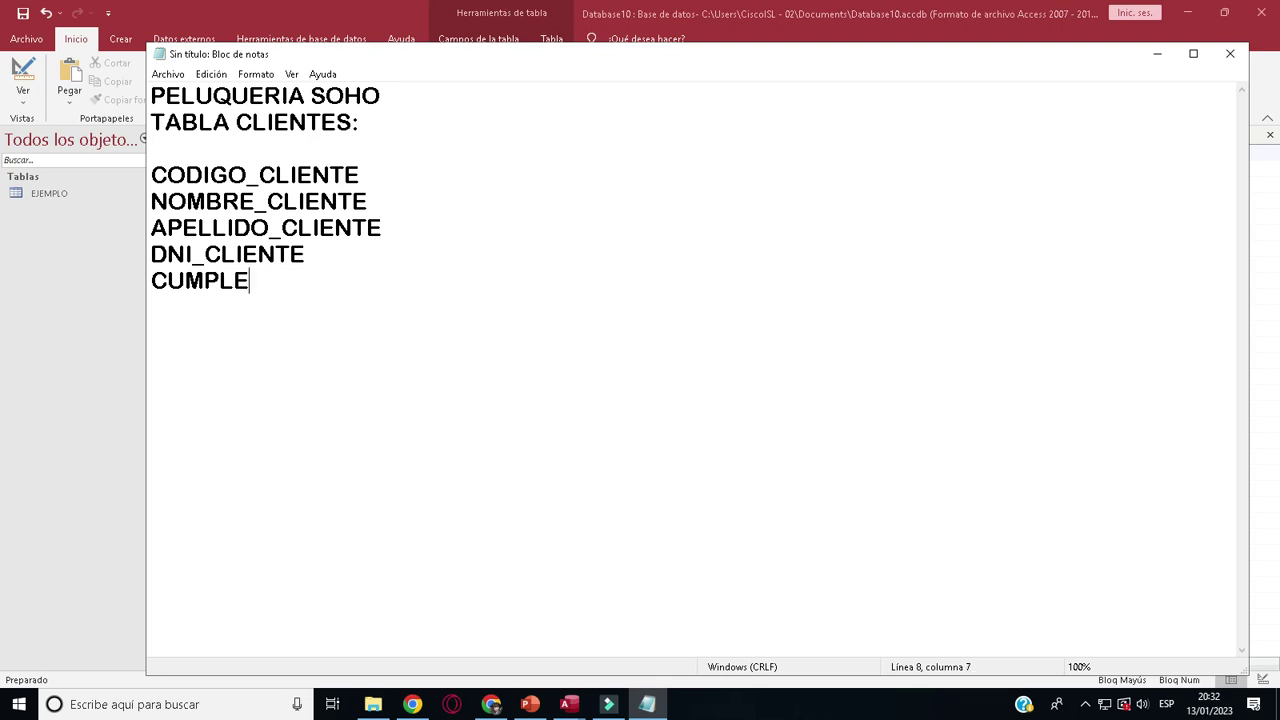
type("AÑOS")
key("Return")
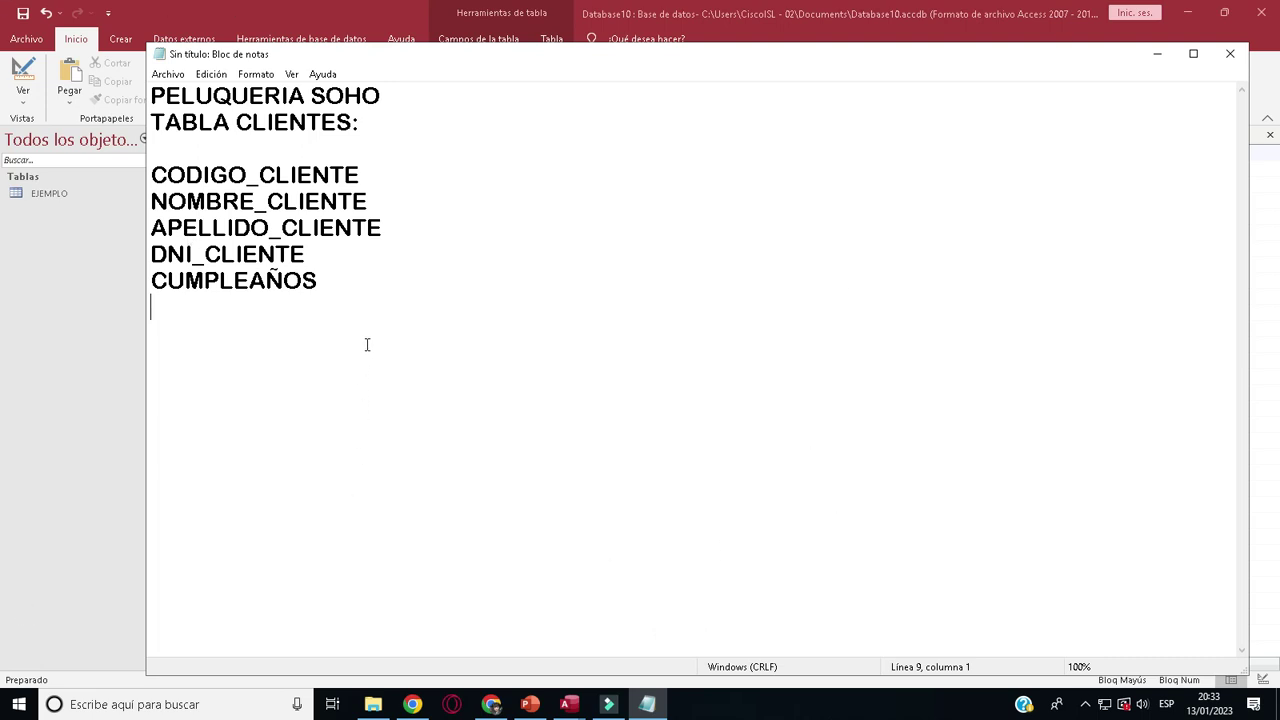
type("TELEFONO")
key("Return")
type("CORREO")
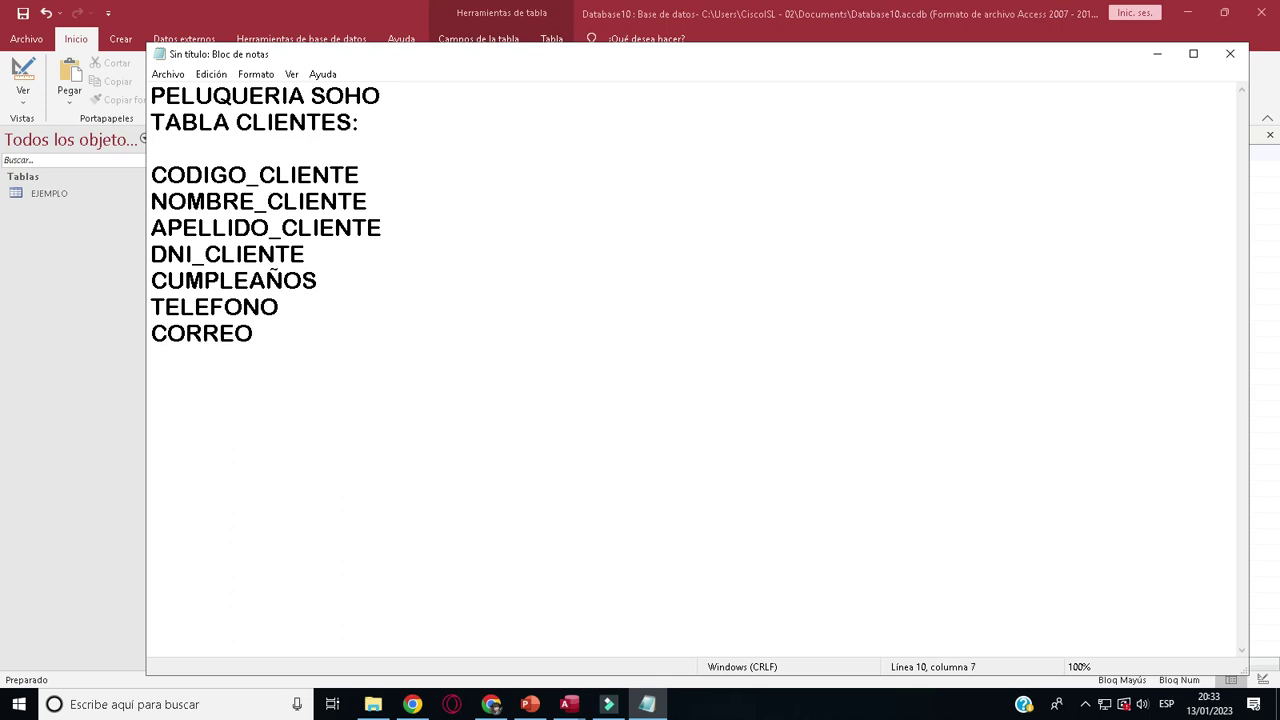
- Write the heading "TABLA ESTILISTAS:" after a blank line below the clients field list
key("Return")
key("Return")
type("TABLA ")
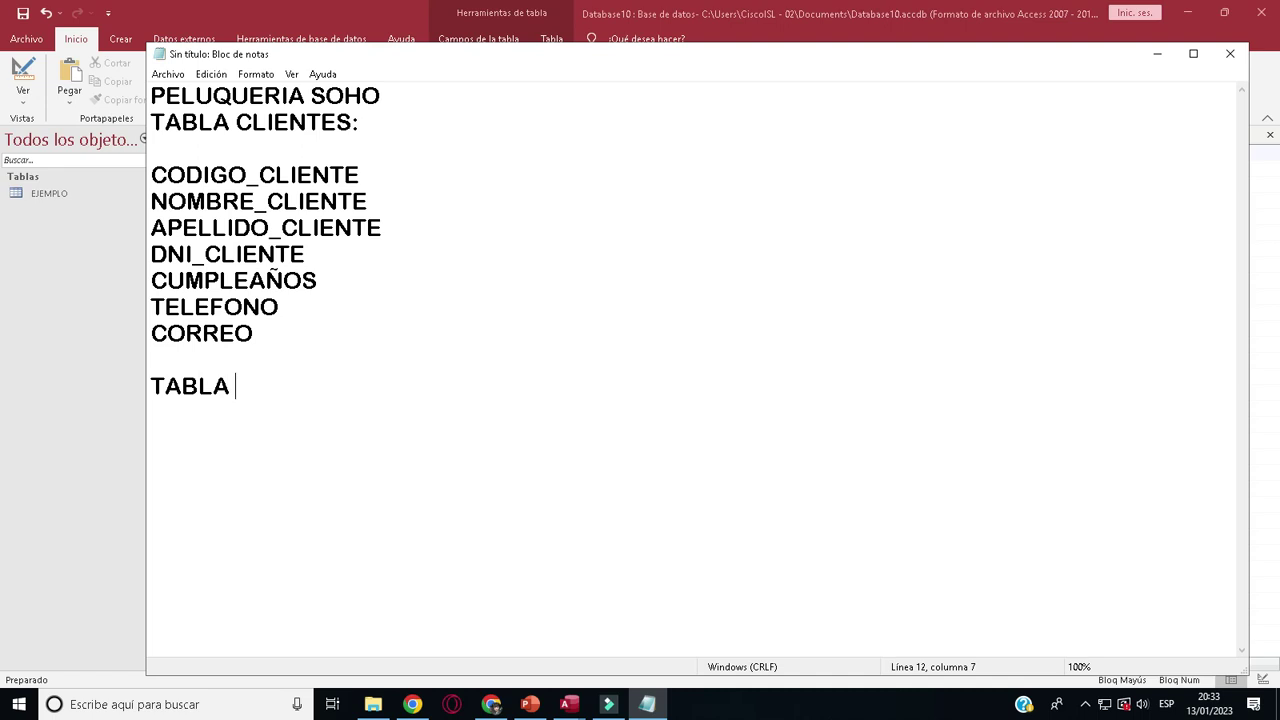
type("ESTI")
type("LISTA")
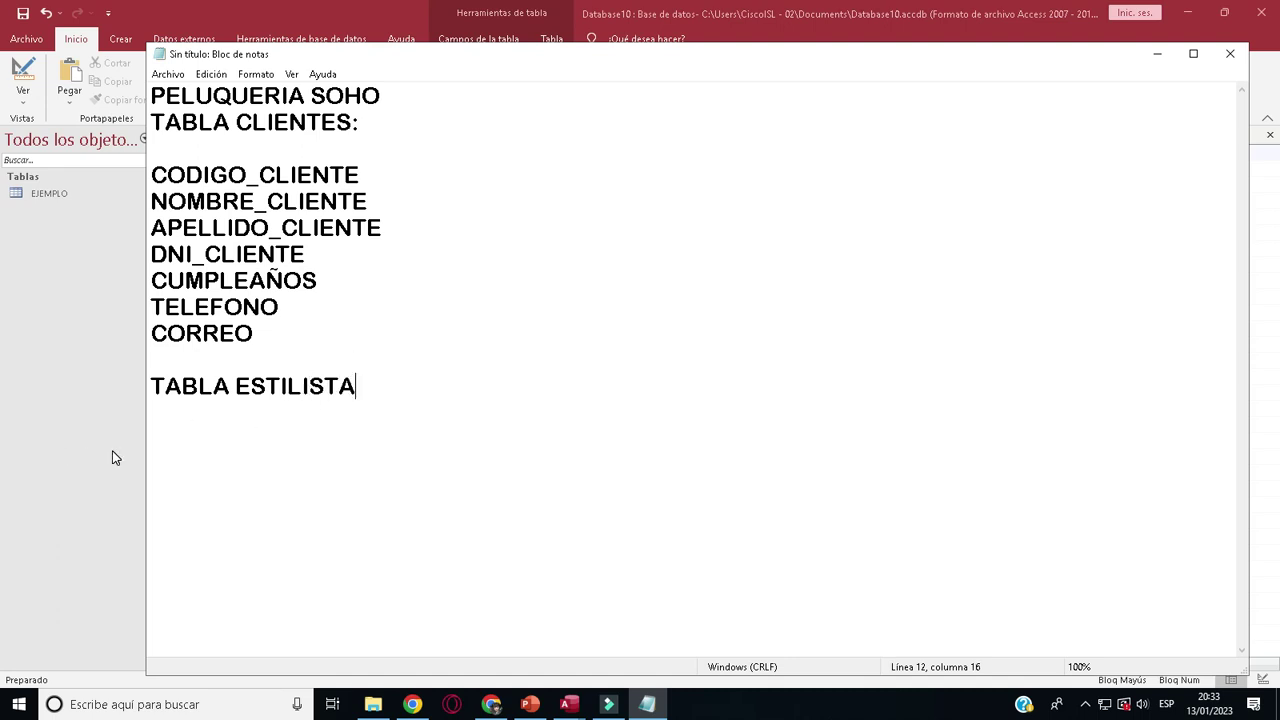
type("S:")
key("Return")
- List the fields COD_ESTIL and NOMBRE_ESTILISTA under the TABLA ESTILISTAS heading, one per line
type("COD_")
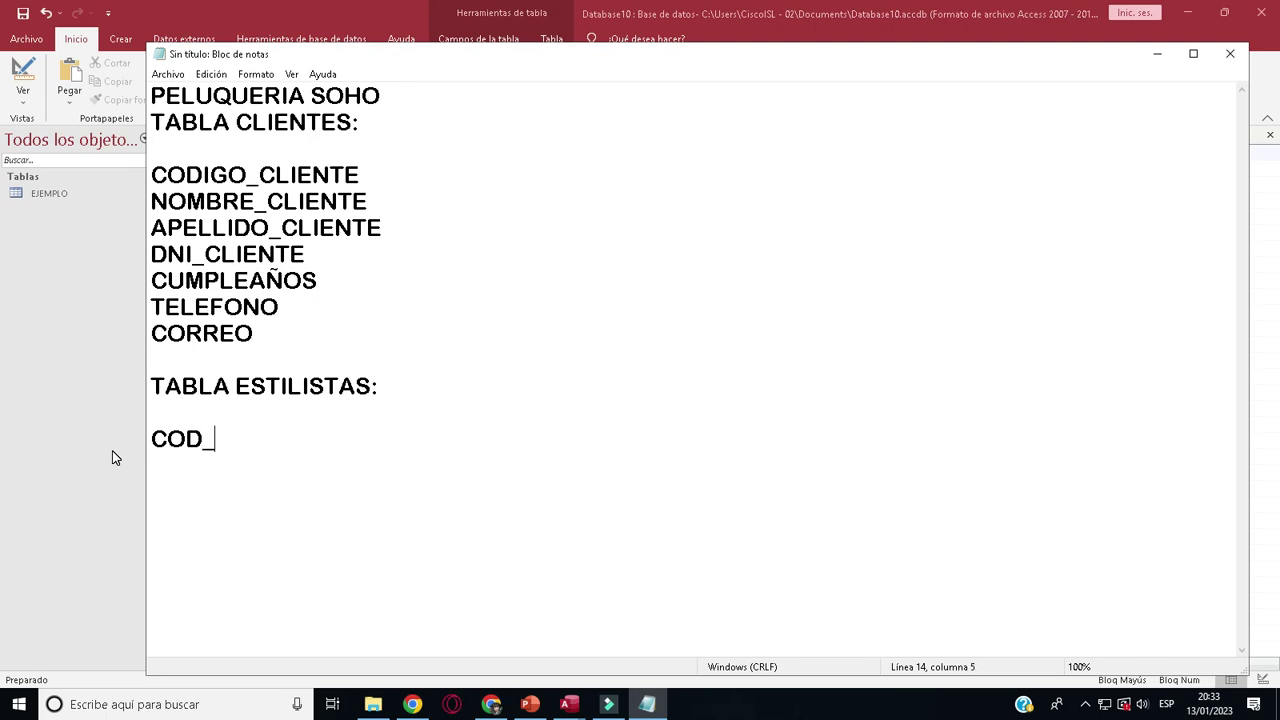
type("ESTIL")
left_click(150, 306)
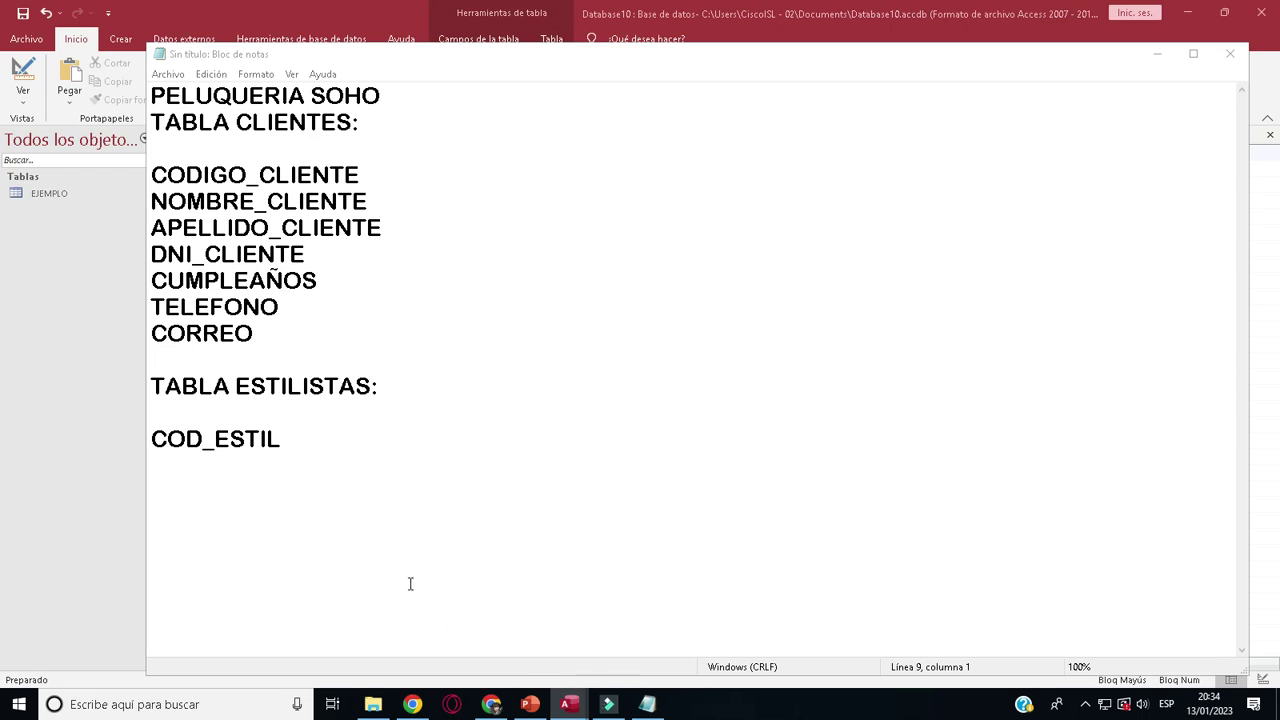
left_click(280, 445)
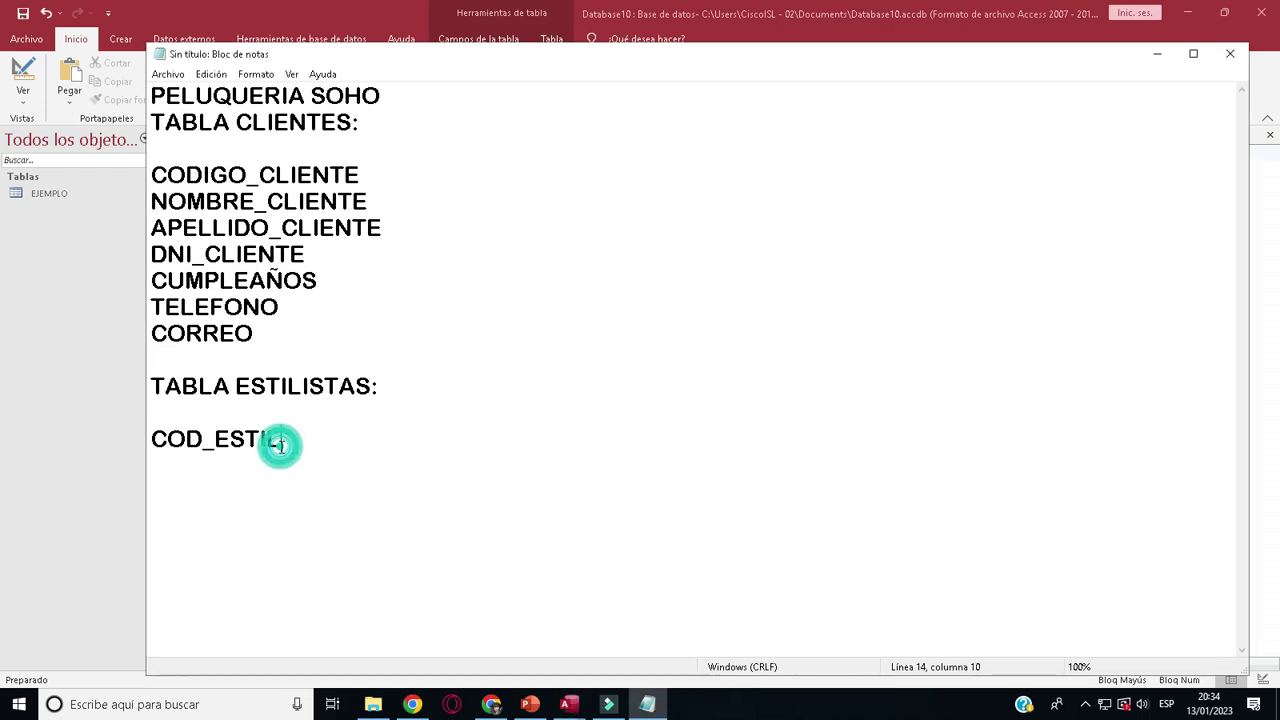
key("Return")
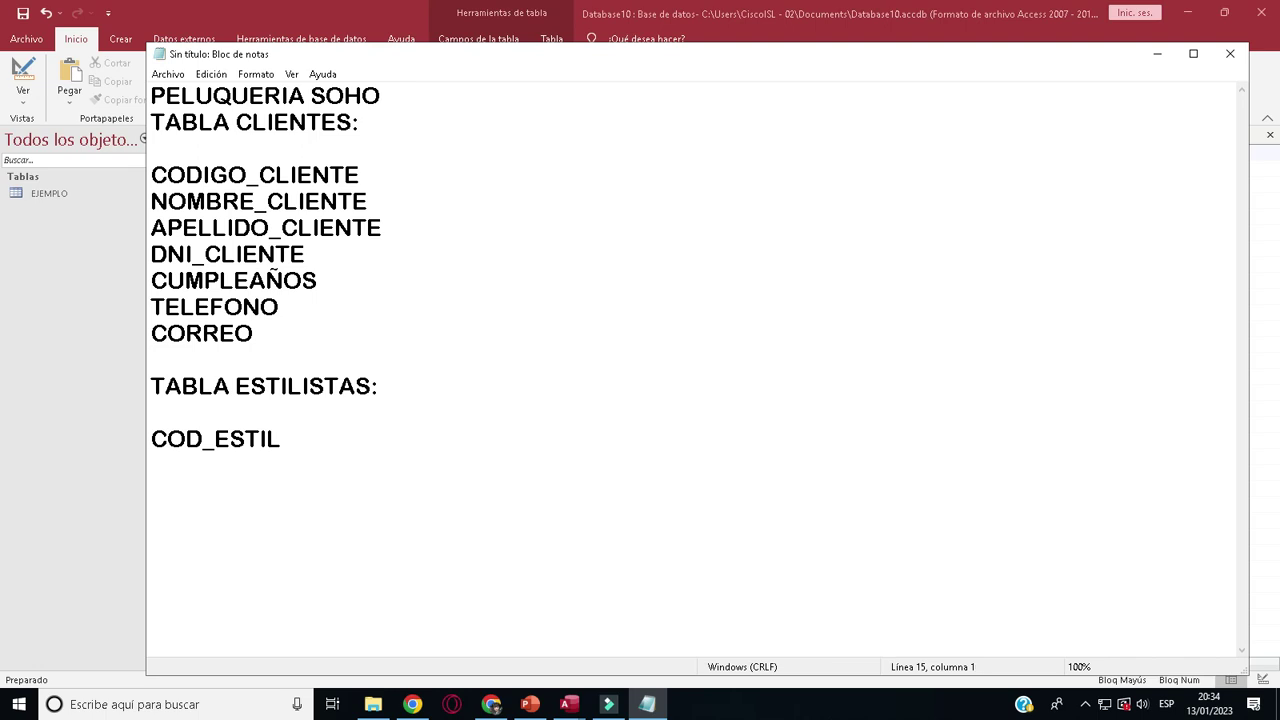
type("NOMBRE")
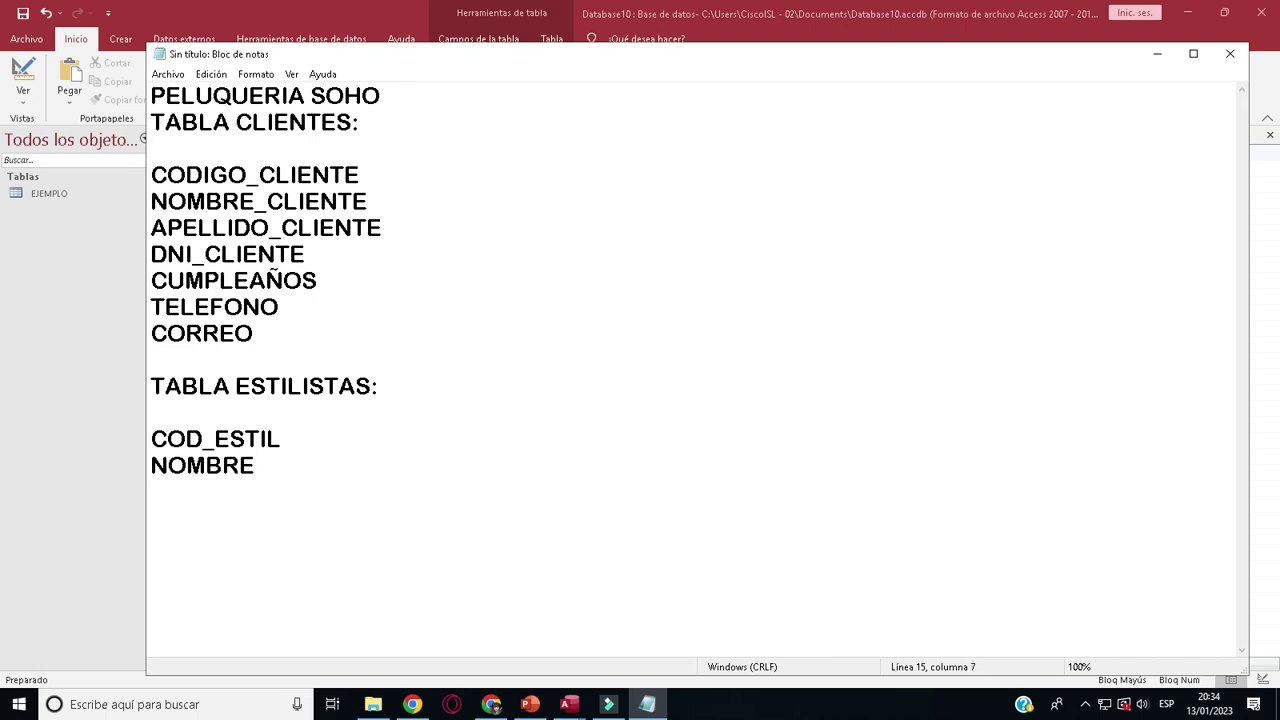
type("_ESTILISTA")
key("Return")
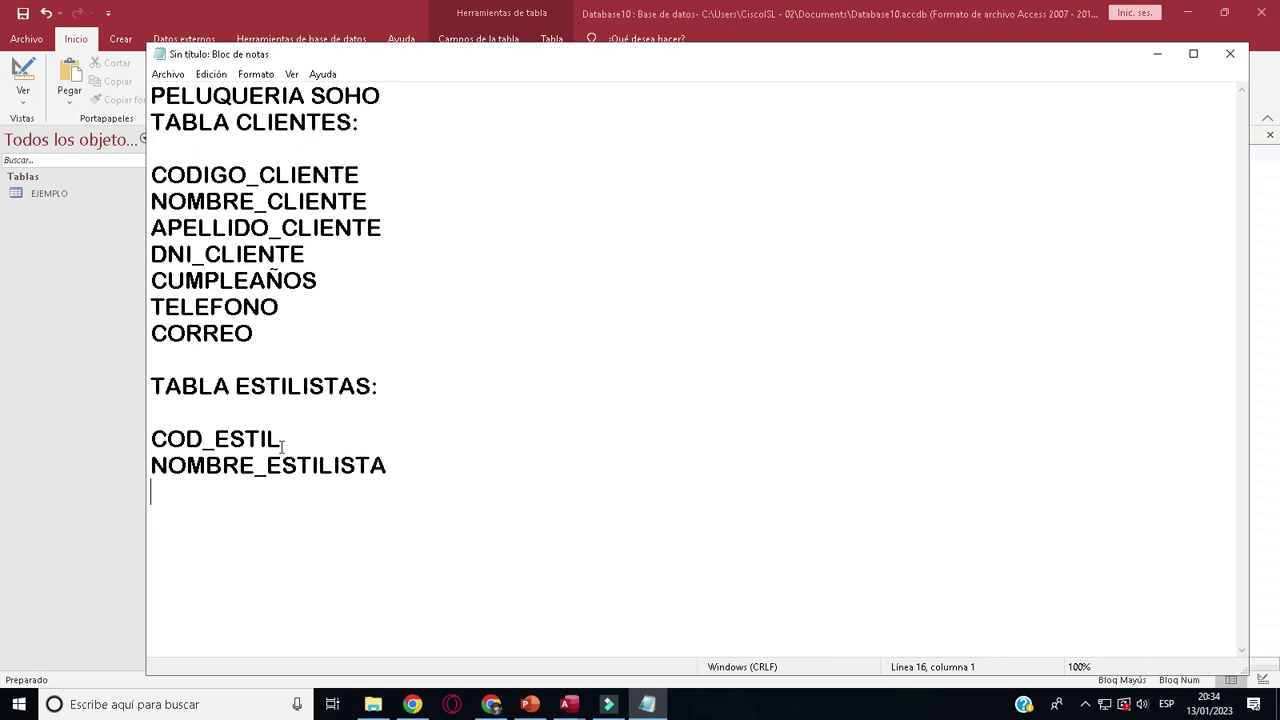
- Add the field PAGO_HORA on the line below NOMBRE_ESTILISTA
type("PAGO")
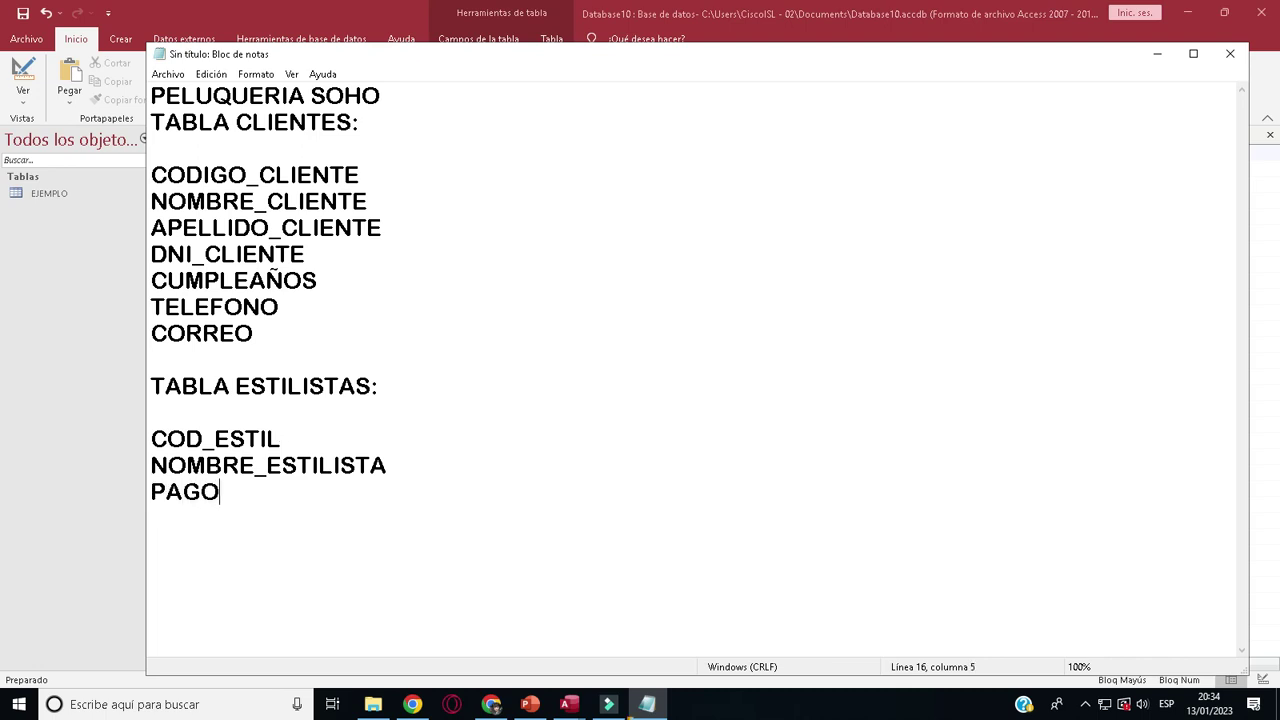
type("_HORA")
key("Return")
- Add the field CARNEE_SANIDAD on the line below PAGO_HORA
type("CARNET")
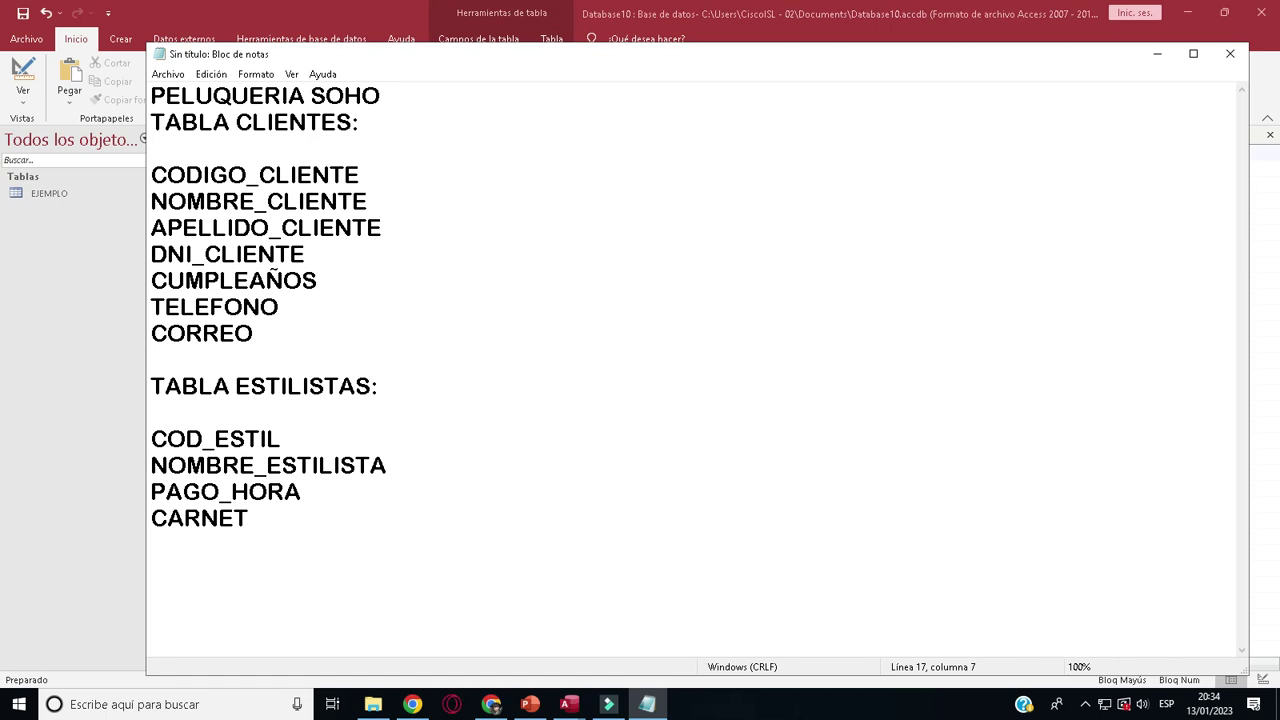
type("_")
key("BackSpace")
key("BackSpace")
type("E")
key("BackSpace")
type("ET")
key("BackSpace")
type("_")
type("SANIDAD")
key("Return")
- Append the note "(SI-NO)" after CARNEE_SANIDAD and start a new line below it
left_click(415, 529)
type("(")
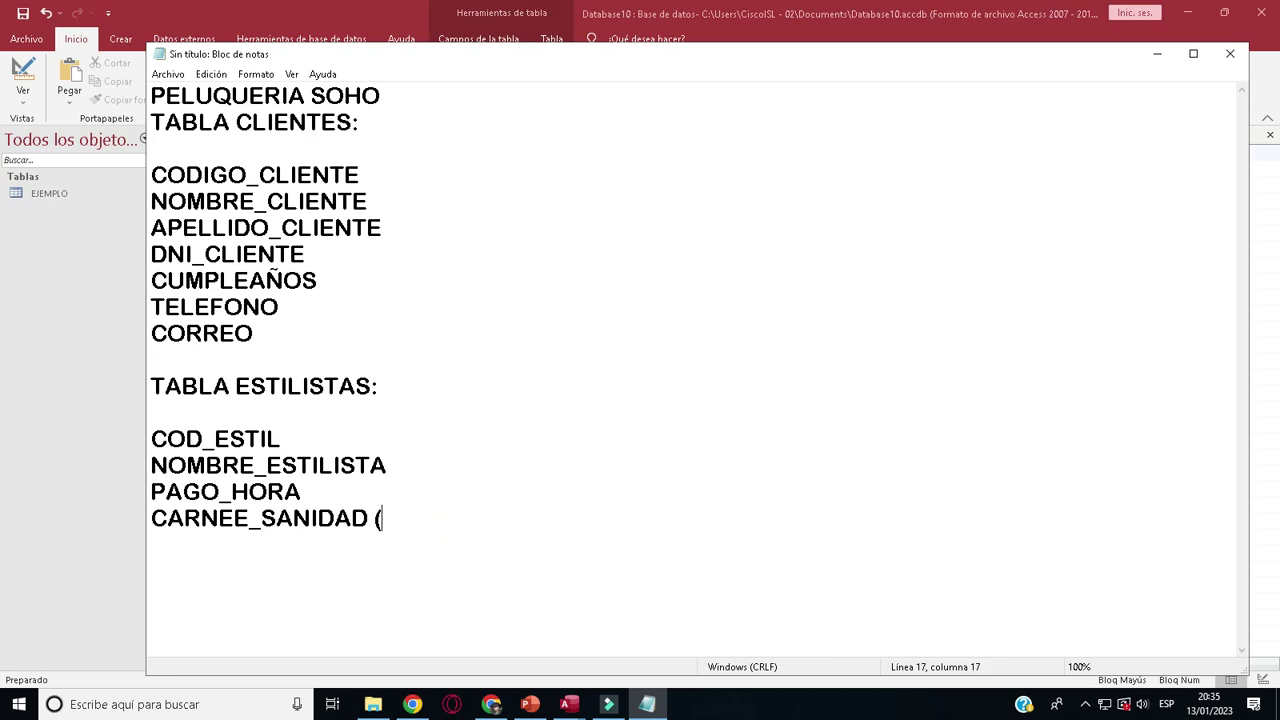
type("SI-NO)")
key("Return")
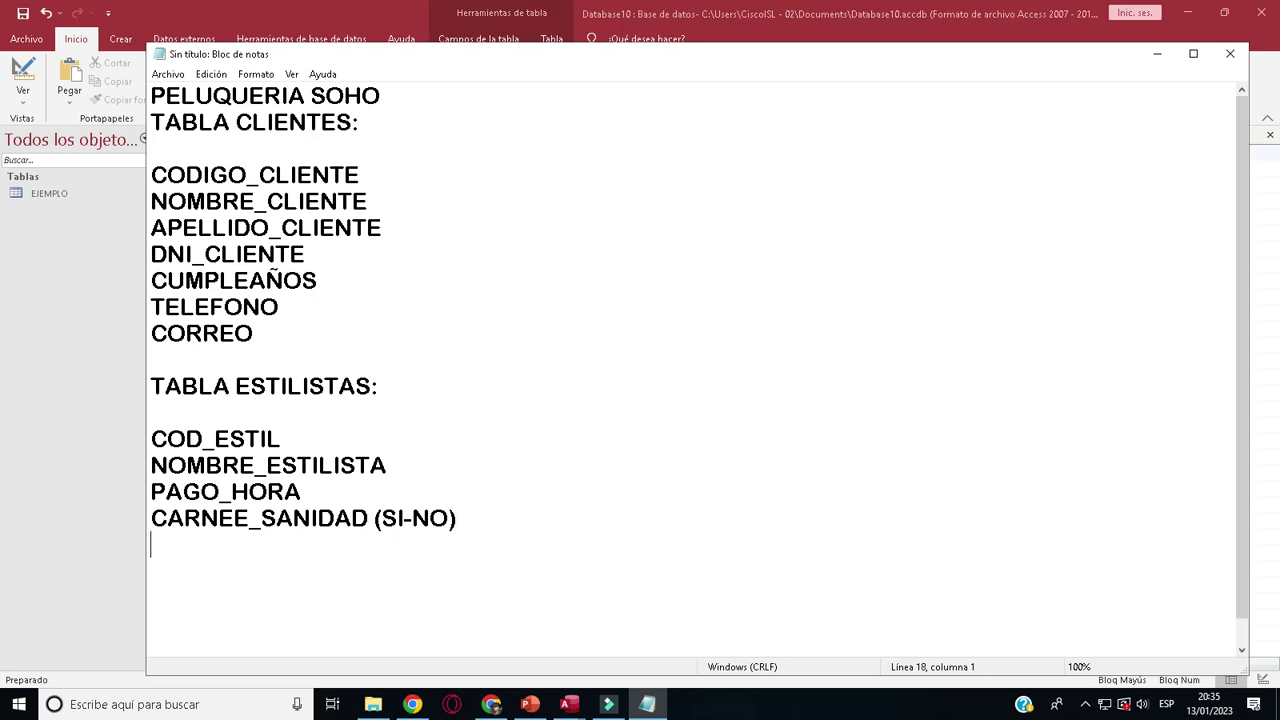
- Complete the stylists list with the fields HORARIO and FRECUENCIA, one per line
type("HORARIO")
key("Return")
type("FRECUENCIA")
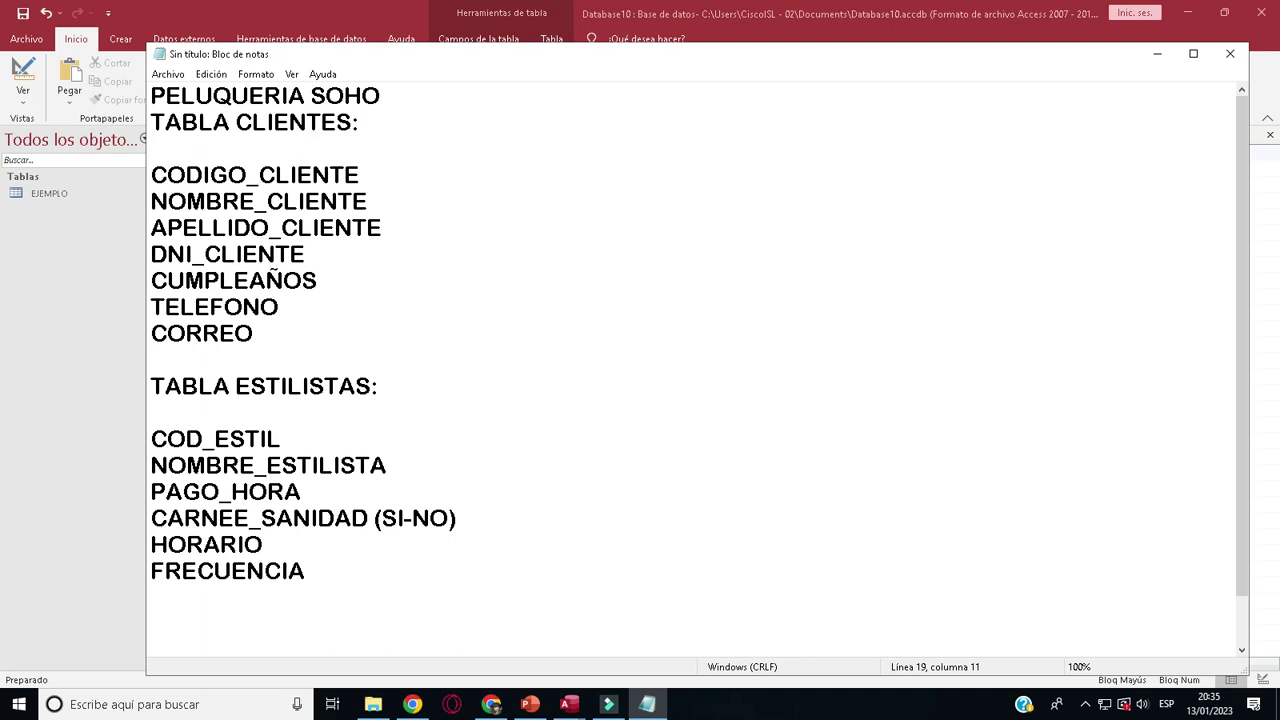
- Write the heading "TABLA CITAS" after a blank line below the stylists field list
key("Return")
key("Return")
type("TABLA")
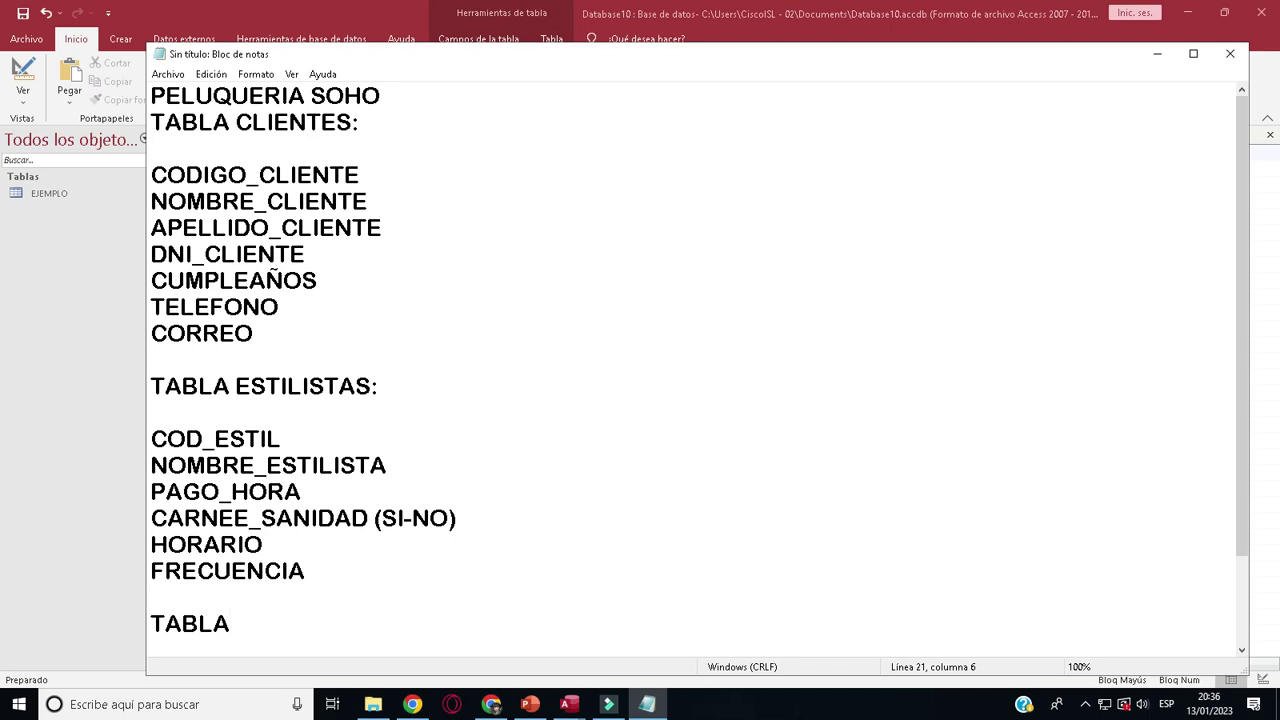
type(" CITAS")
key("Return")
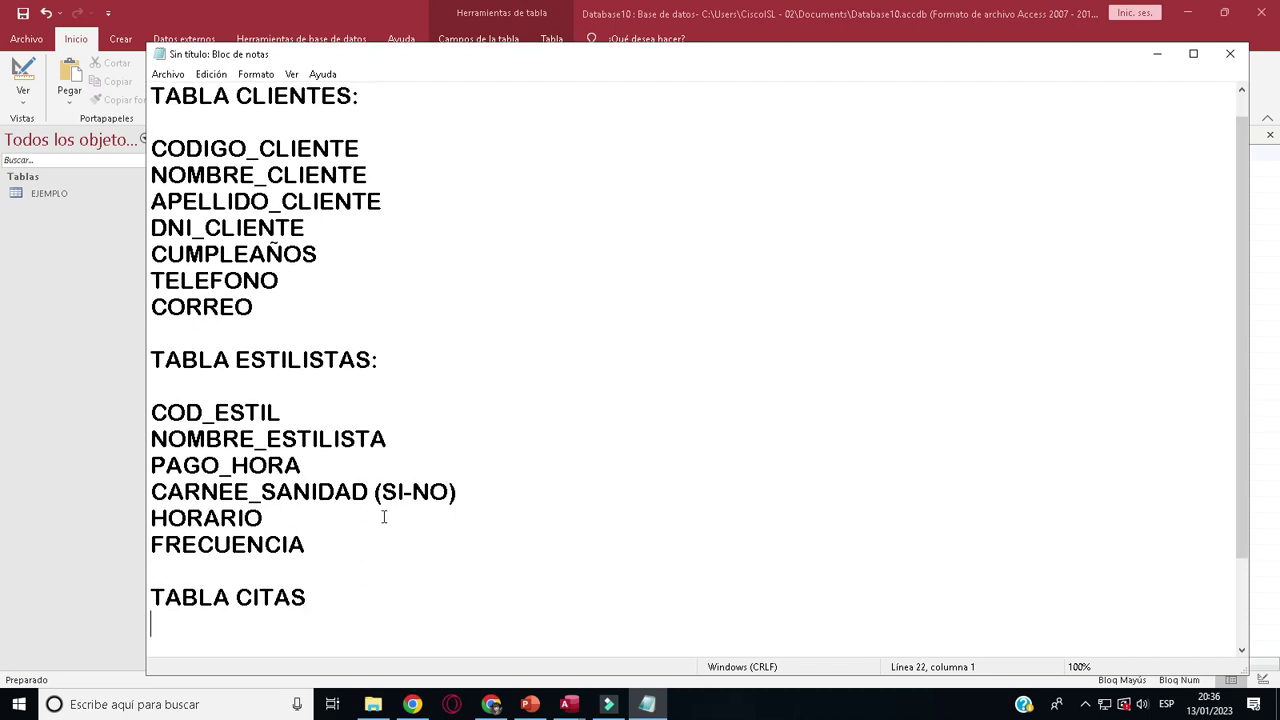
- Save the note to Escritorio as a text document named 1
left_click(200, 75)
left_click(165, 91)
left_click(592, 363)
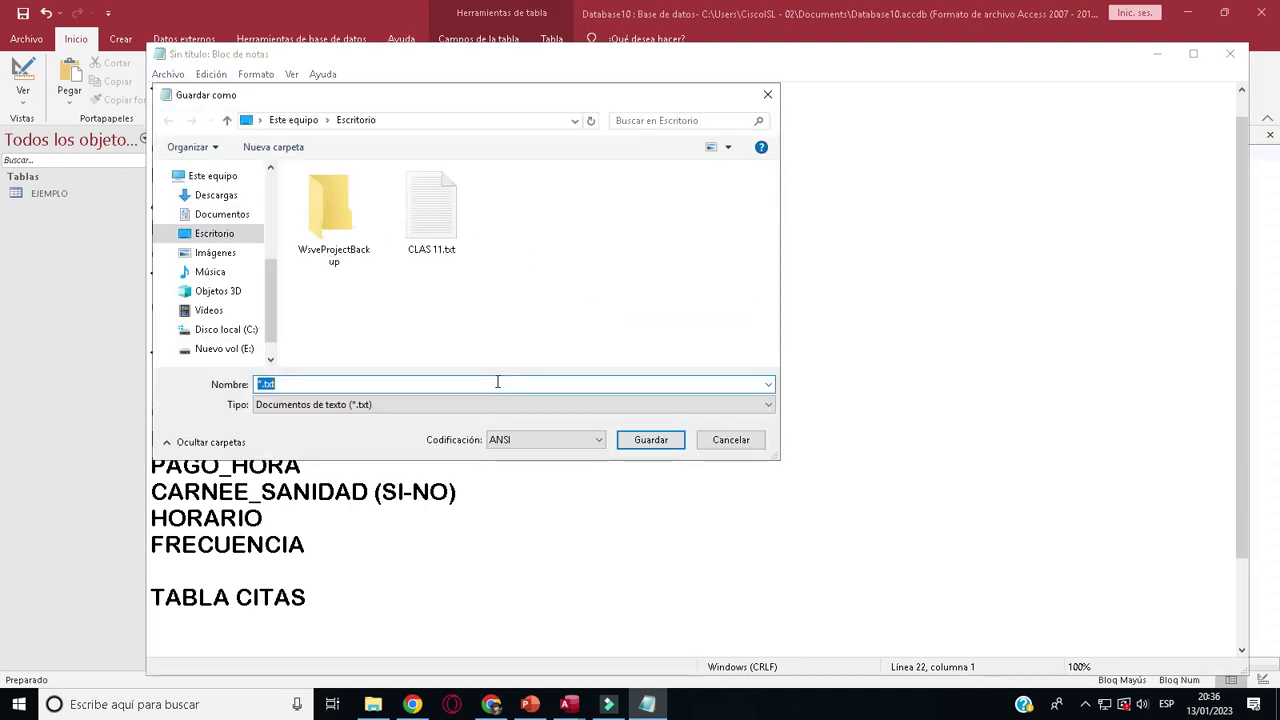
type("1")
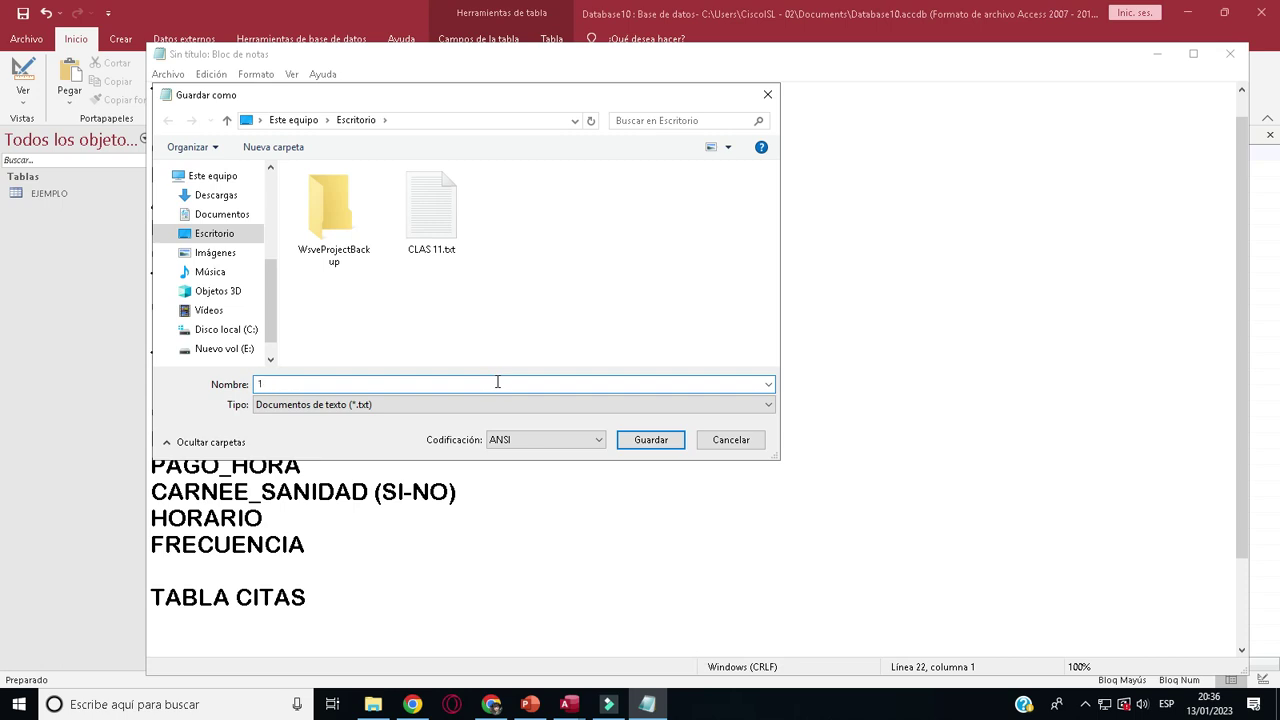
key("Return")
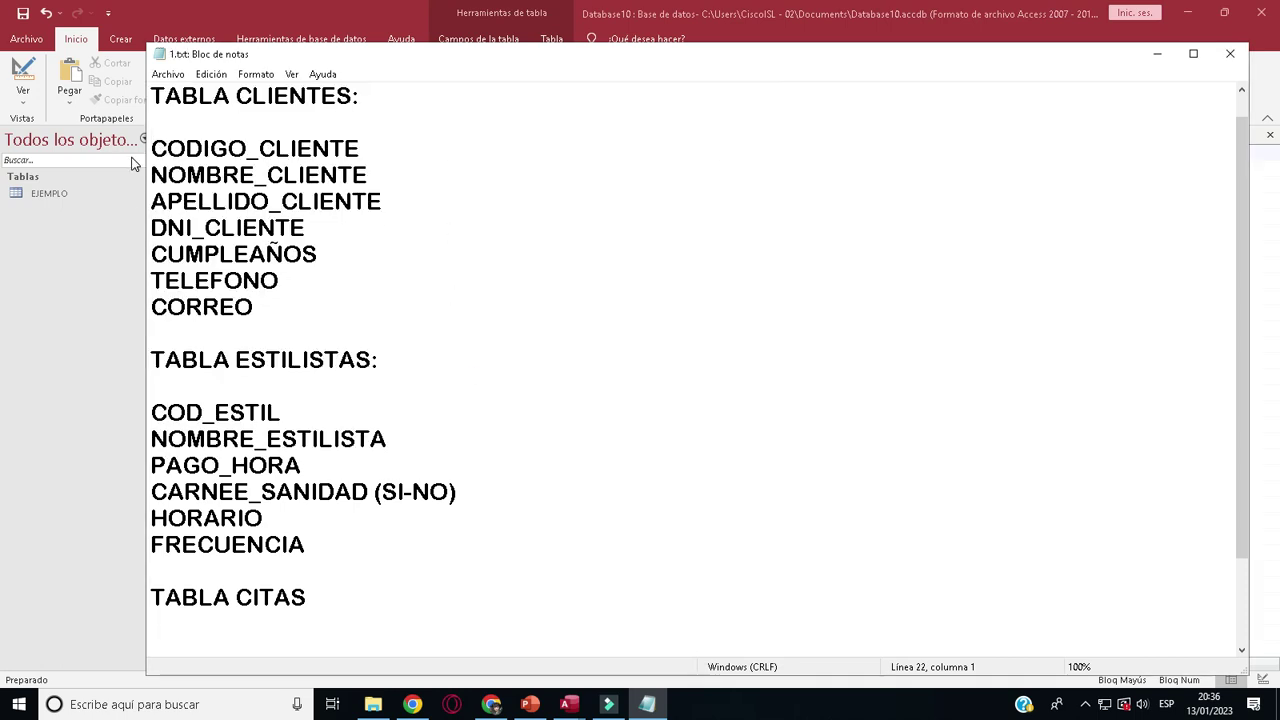
- Start a new blank note and narrow its window so the EJEMPLO table's fields show beside it
left_click(168, 74)
left_click(190, 95)
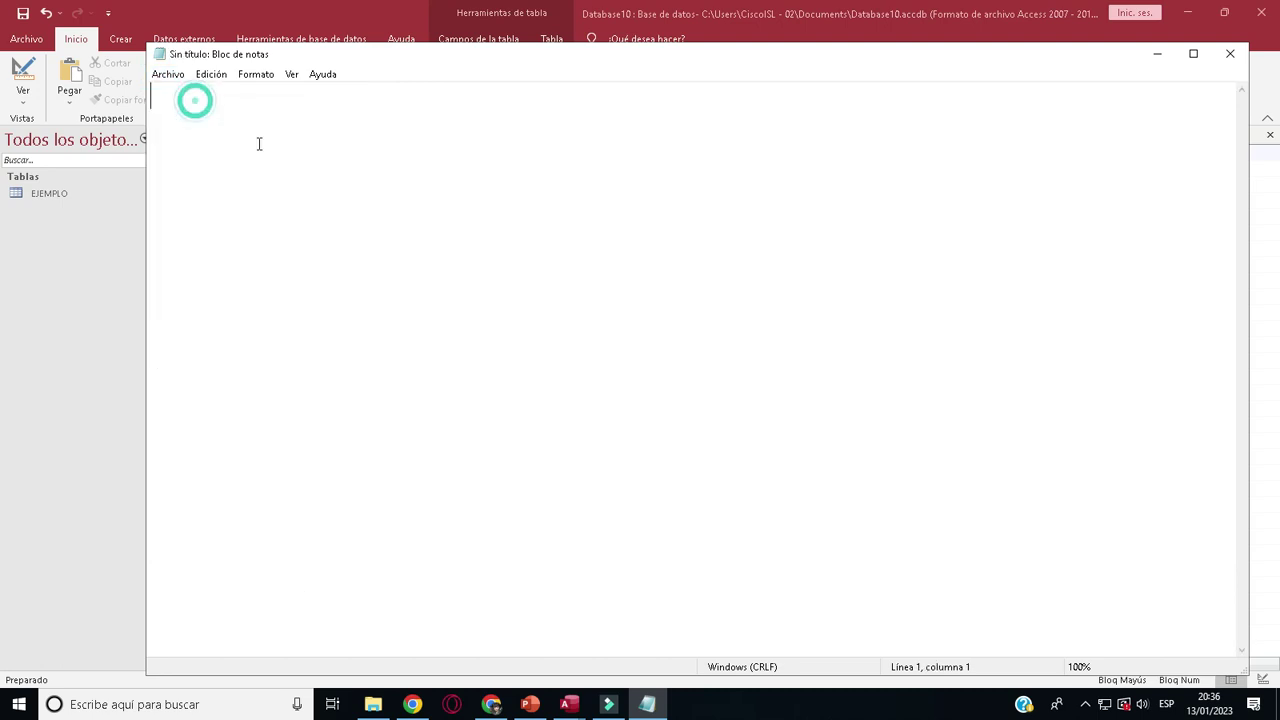
left_click_drag(147, 171, 662, 194)
- Find Bloc de notas in the Windows search and open the recent file 1.txt in a second window
left_click(650, 704)
left_click(650, 704)
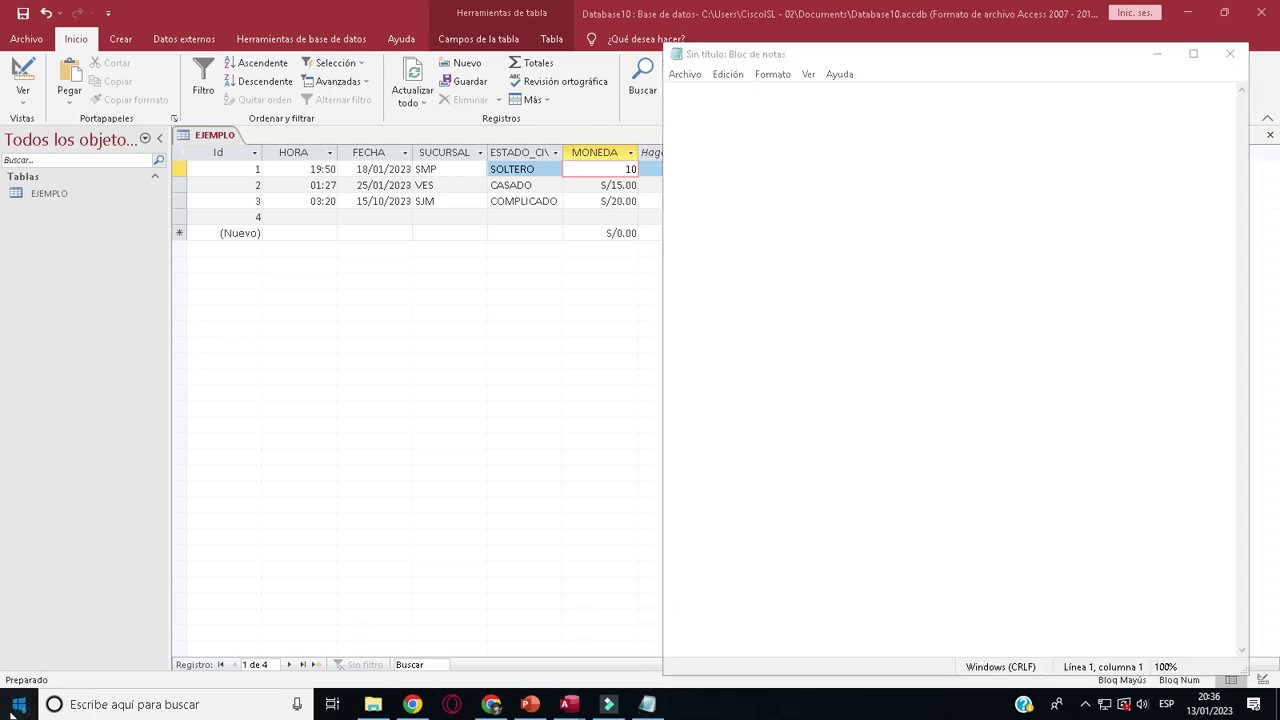
left_click(19, 704)
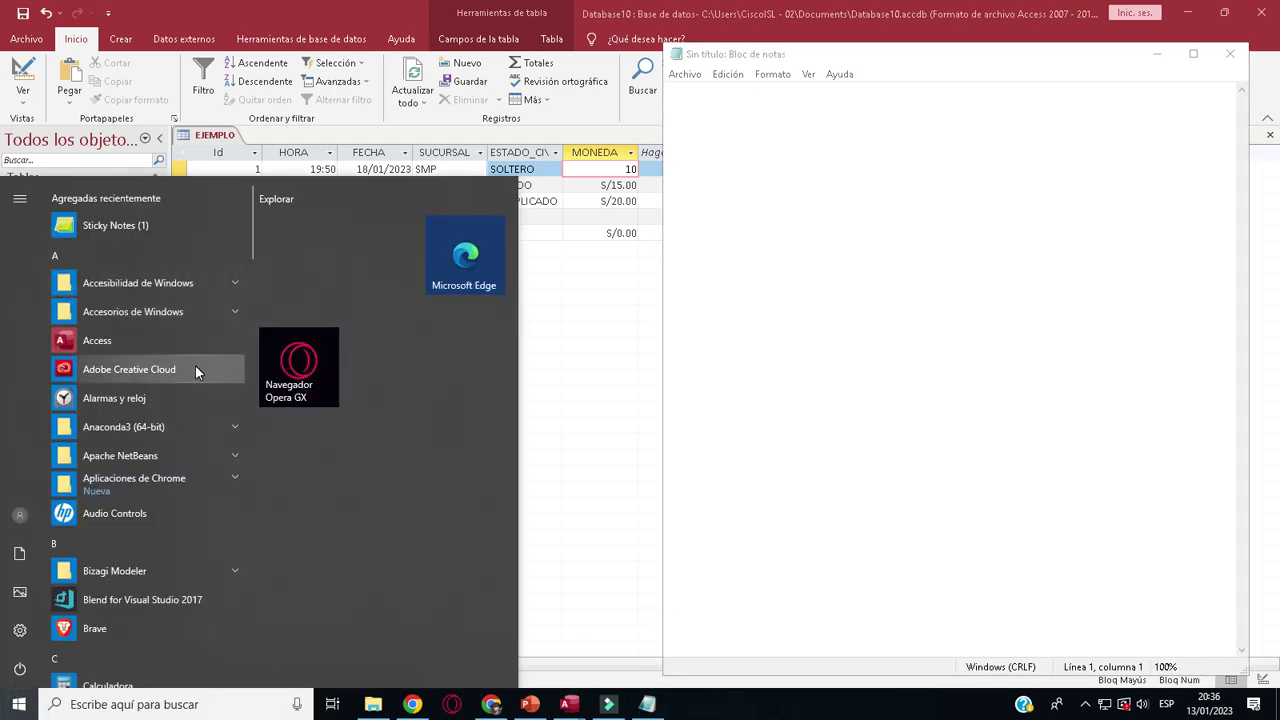
type("BL")
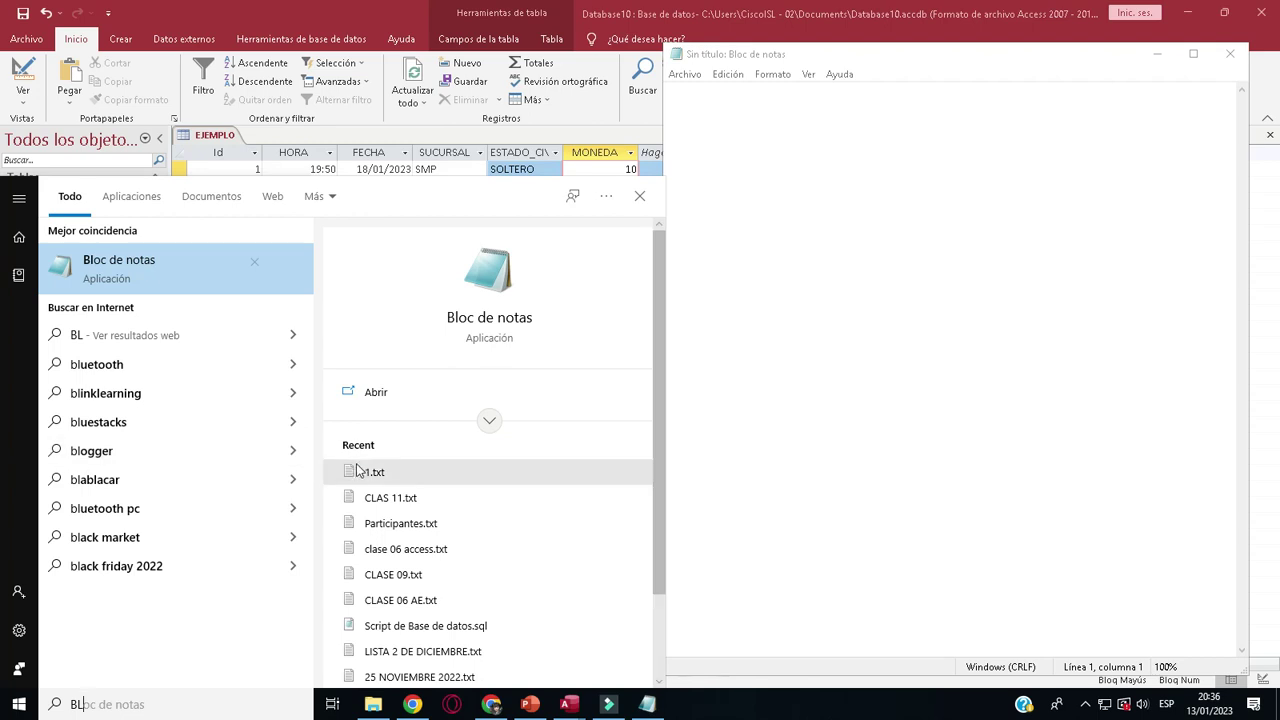
left_click(357, 470)
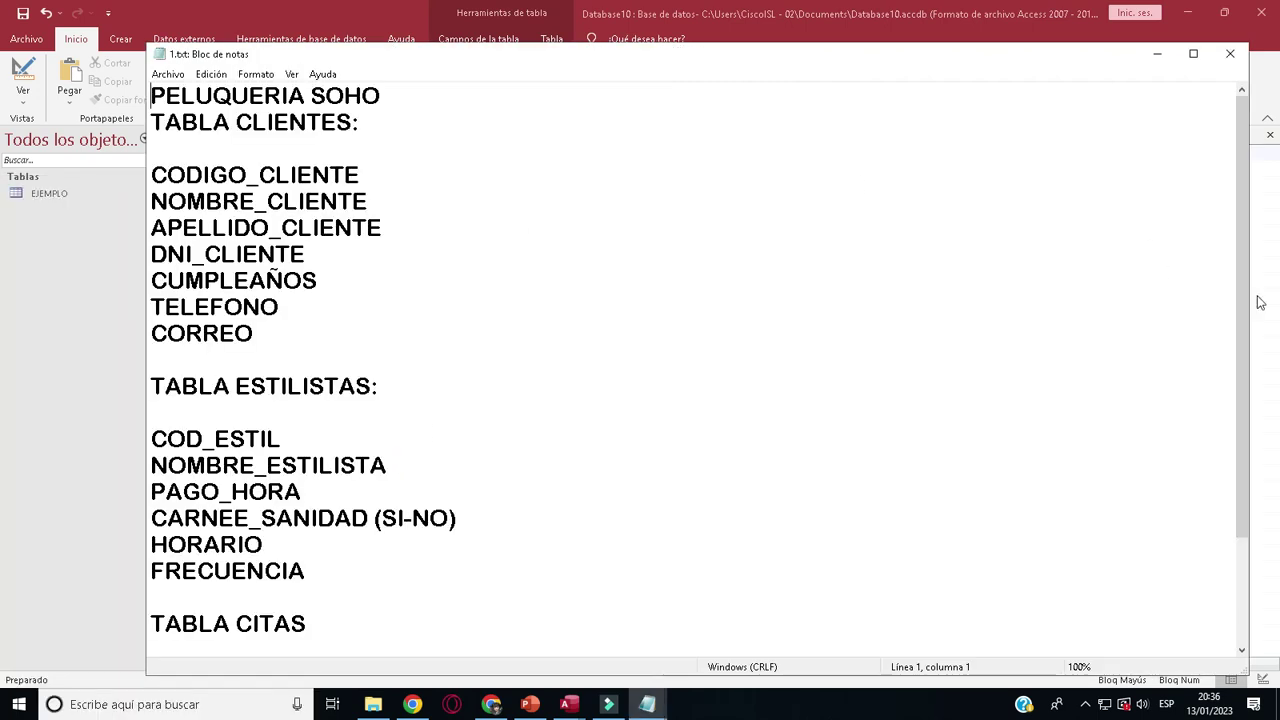
- Narrow the 1.txt window so the blank note shows beside it, and delete the heading "TABLA CITAS" from 1.txt
left_click_drag(1249, 292, 611, 314)
left_click(802, 284)
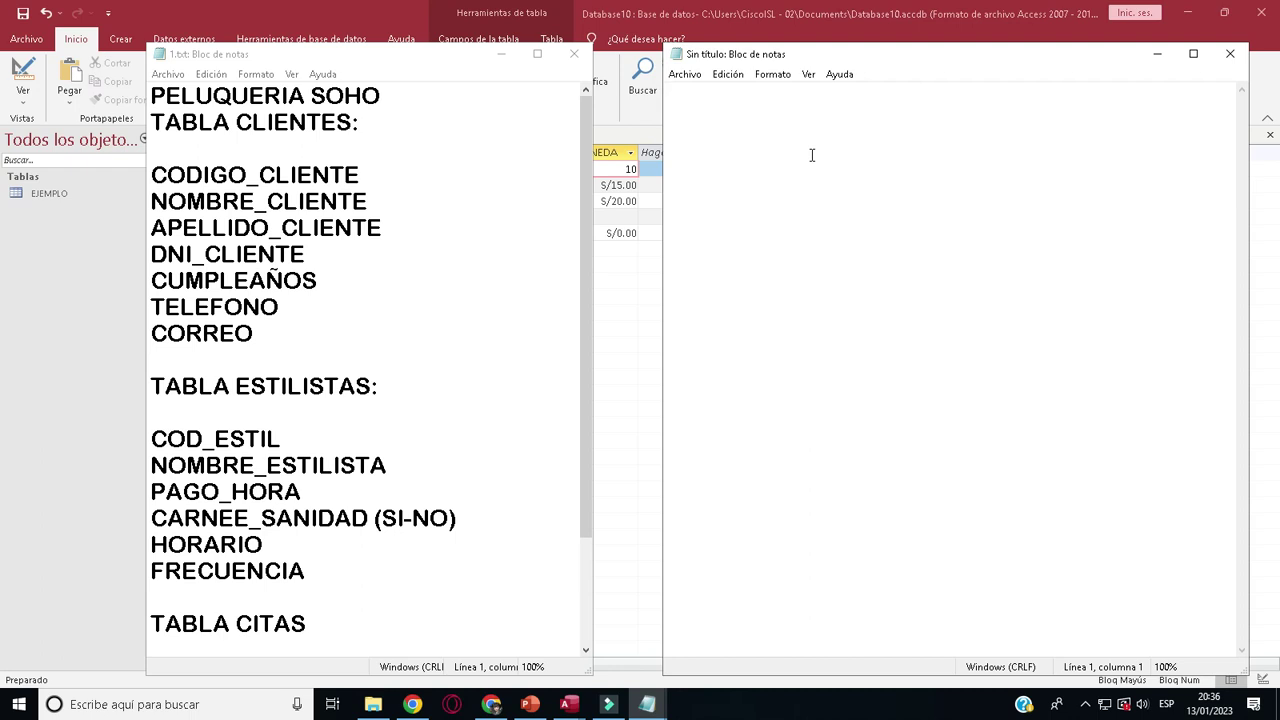
left_click(363, 627)
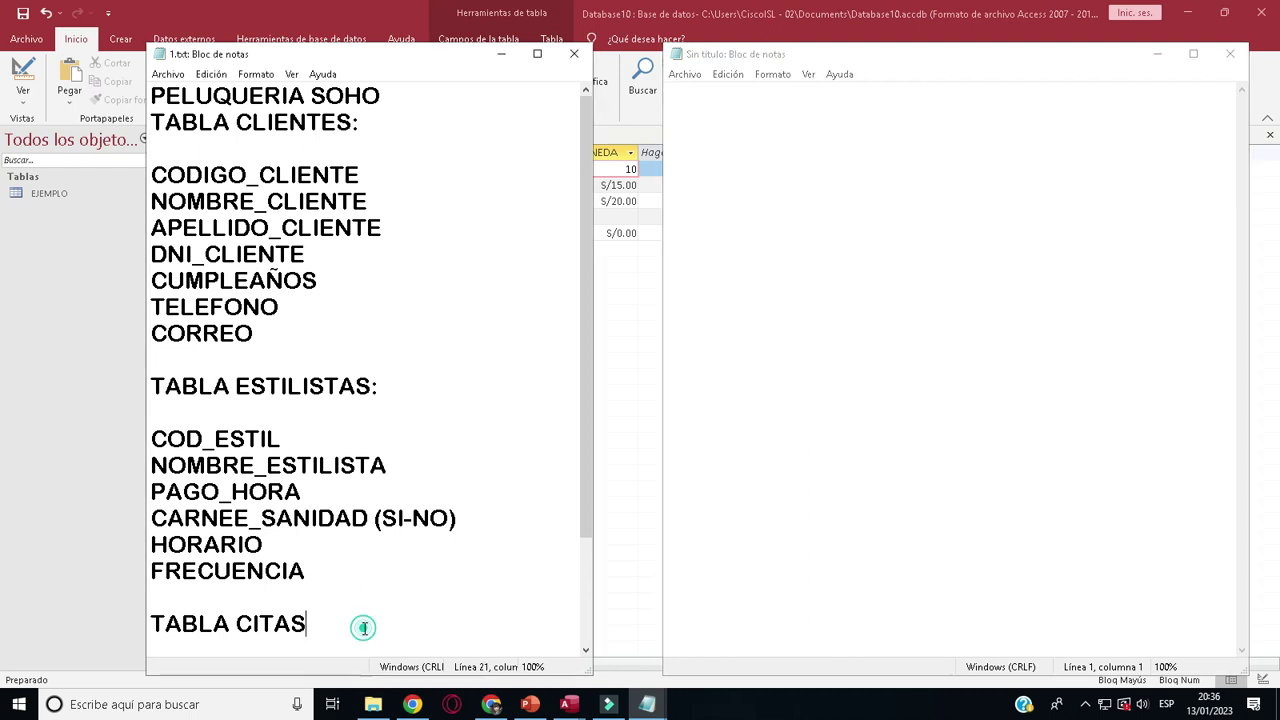
key("BackSpace")
key("BackSpace")
key("BackSpace")
key("BackSpace")
key("BackSpace")
key("BackSpace")
key("BackSpace")
key("BackSpace")
key("BackSpace")
key("BackSpace")
key("BackSpace")
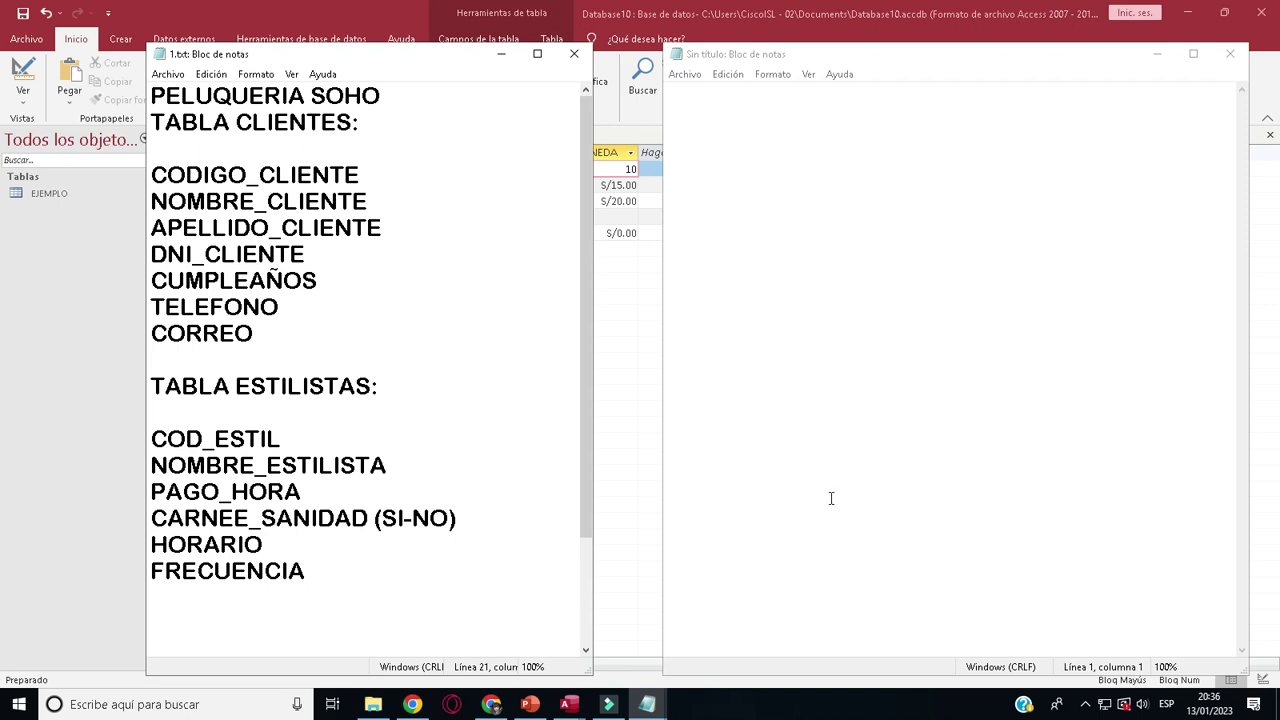
- Write the heading "TABLA DE CITAS" in the blank note, followed by an empty line
left_click(790, 136)
type("TABLA DE CITAS")
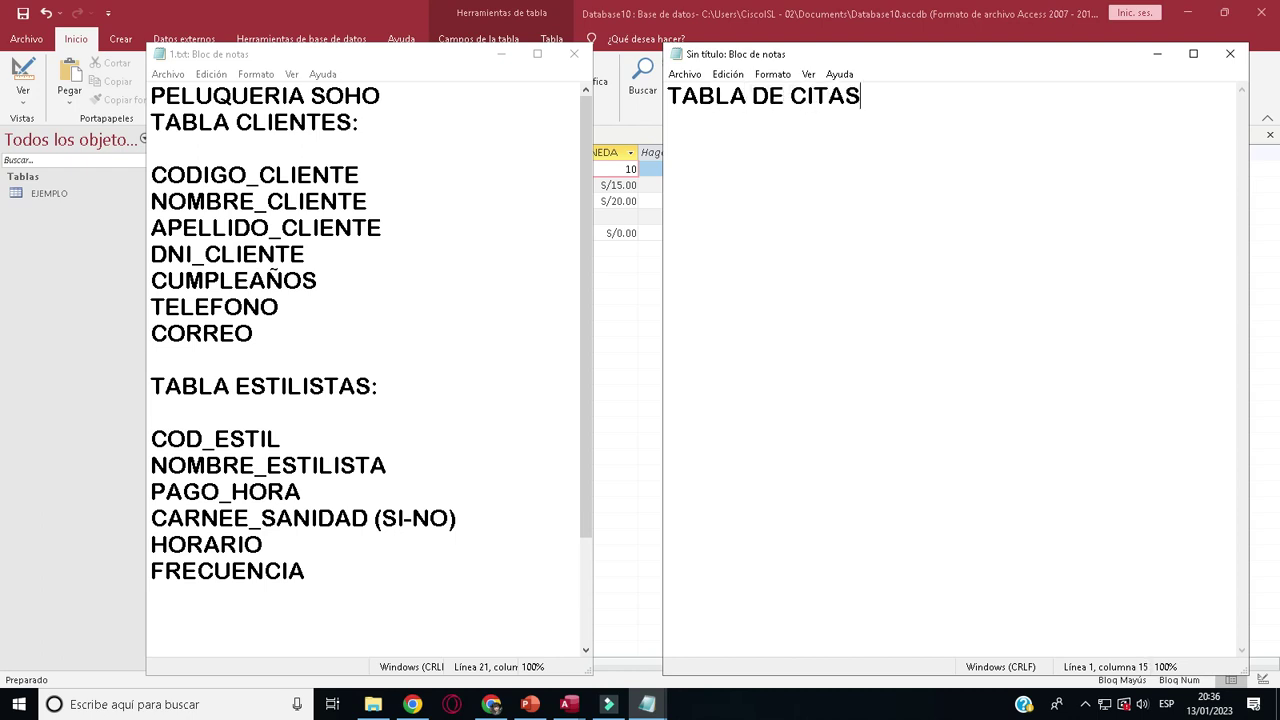
key("Return")
key("Return")
left_click(430, 152)
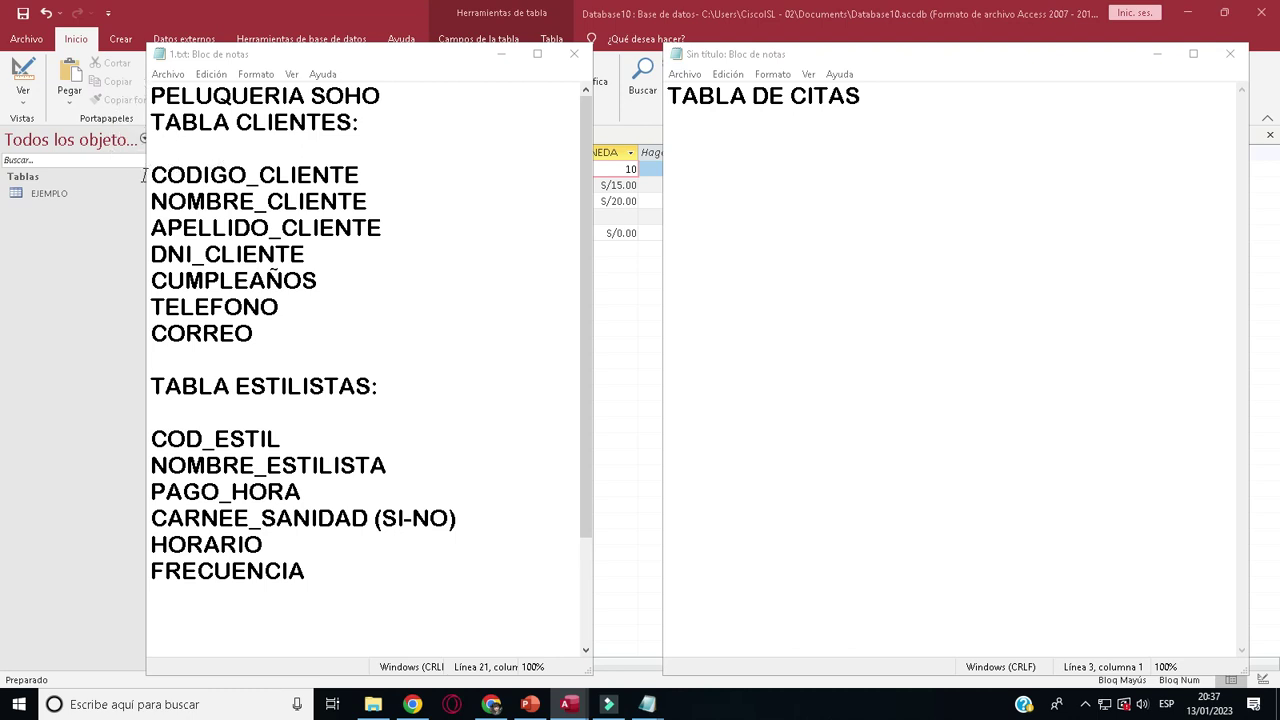
left_click(706, 171)
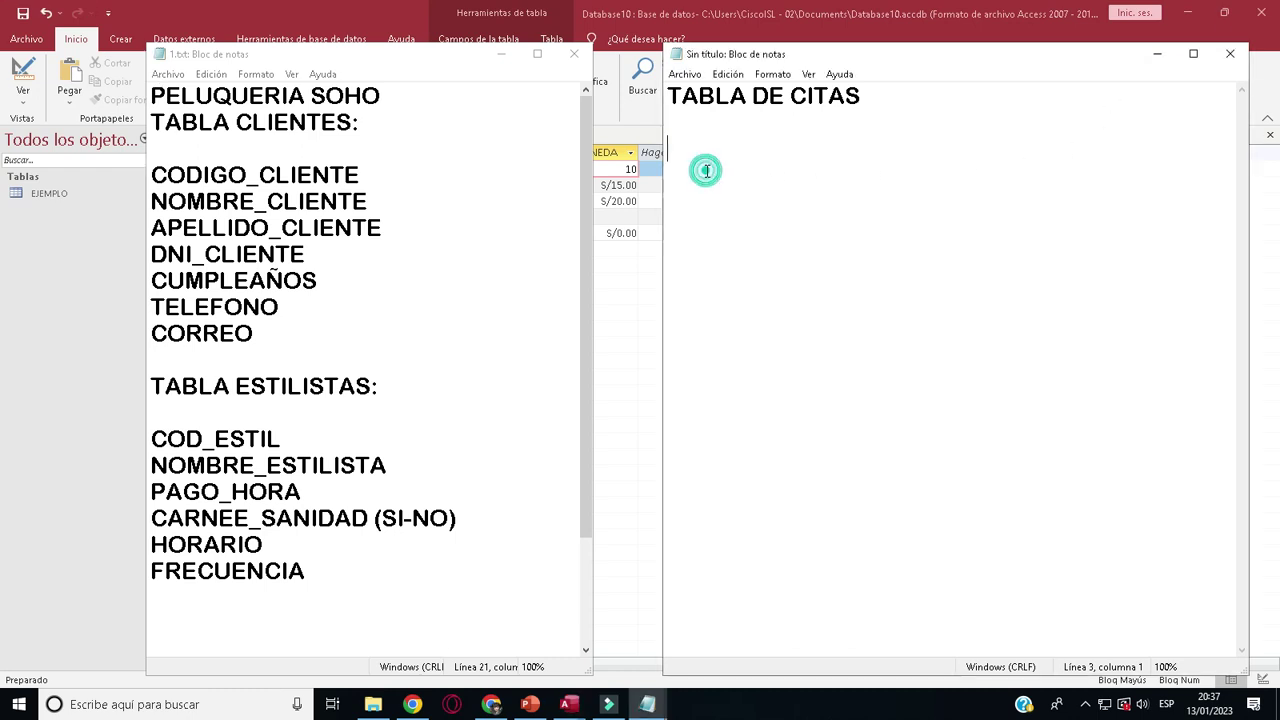
- Add CODIGO_RESERVA as the first field under the TABLA DE CITAS heading
type("CODIGO_CITAS")
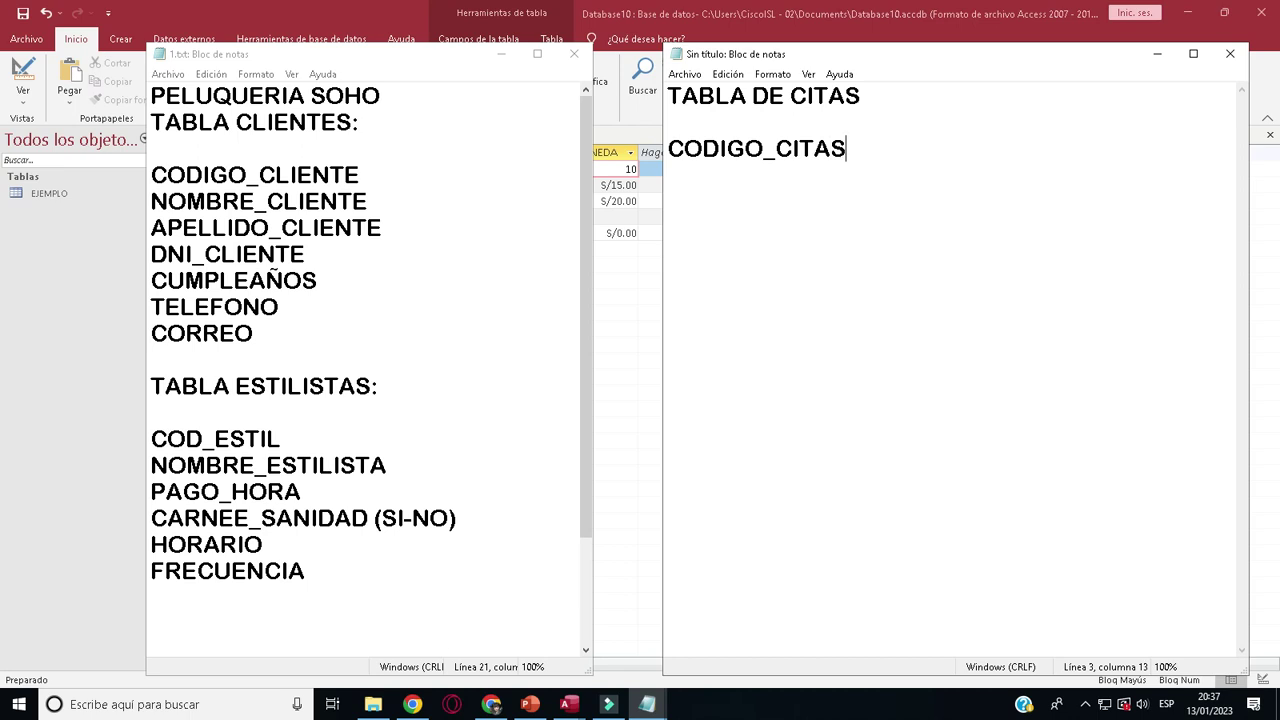
key("BackSpace")
key("BackSpace")
key("BackSpace")
key("BackSpace")
key("BackSpace")
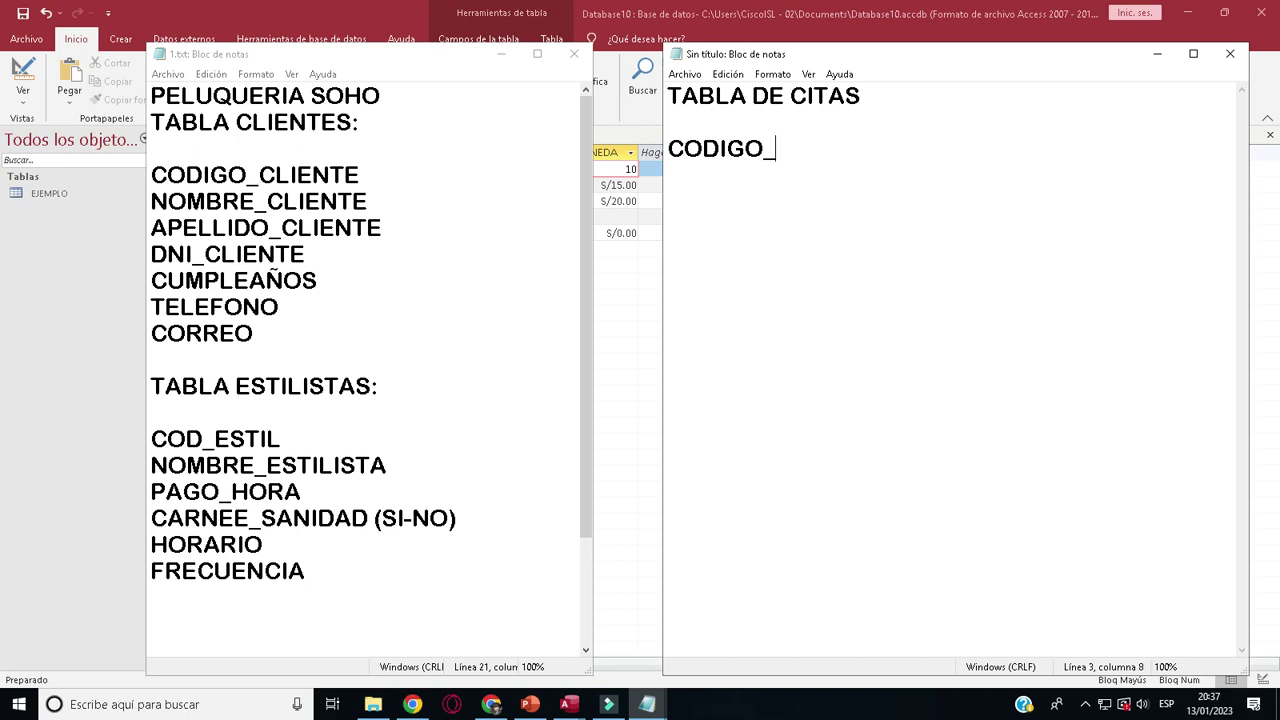
type("RESERVA")
key("Return")
- Add the fields CODIGO_CLIENTES and CODIGO_ESTILISTA on separate lines below CODIGO_RESERVA
type("CO")
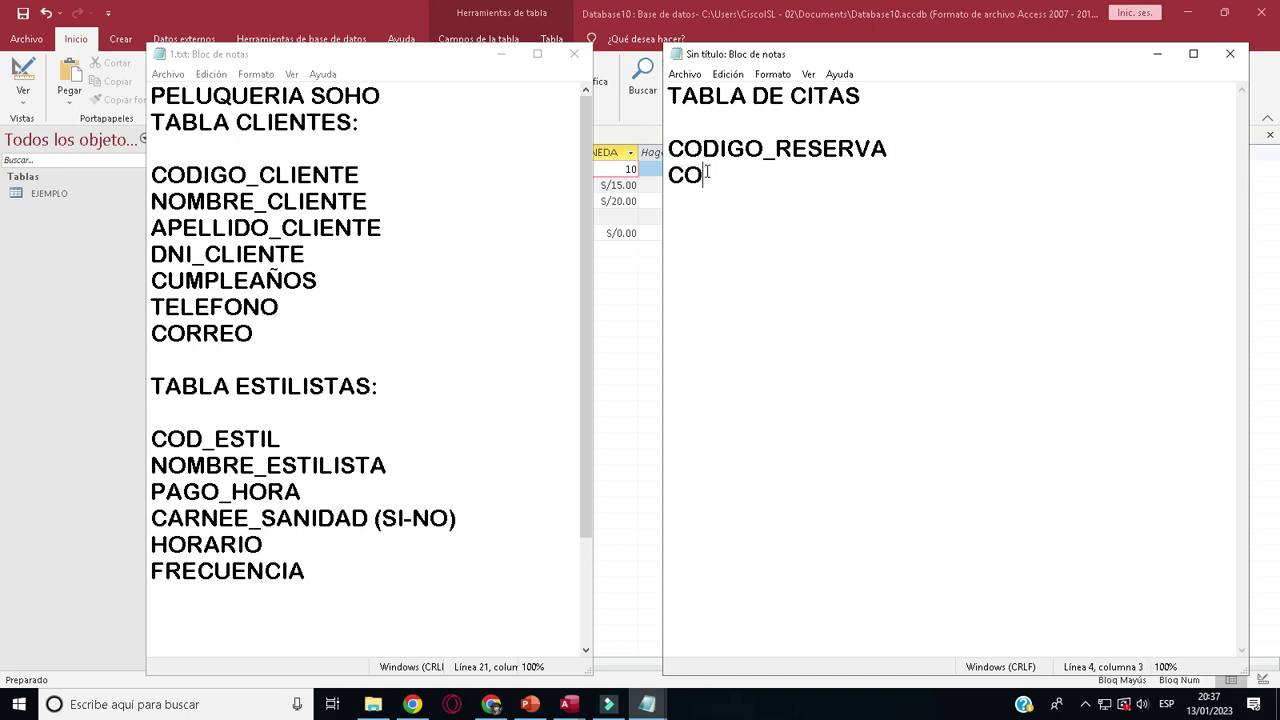
key("BackSpace")
key("BackSpace")
type("CODIGO_")
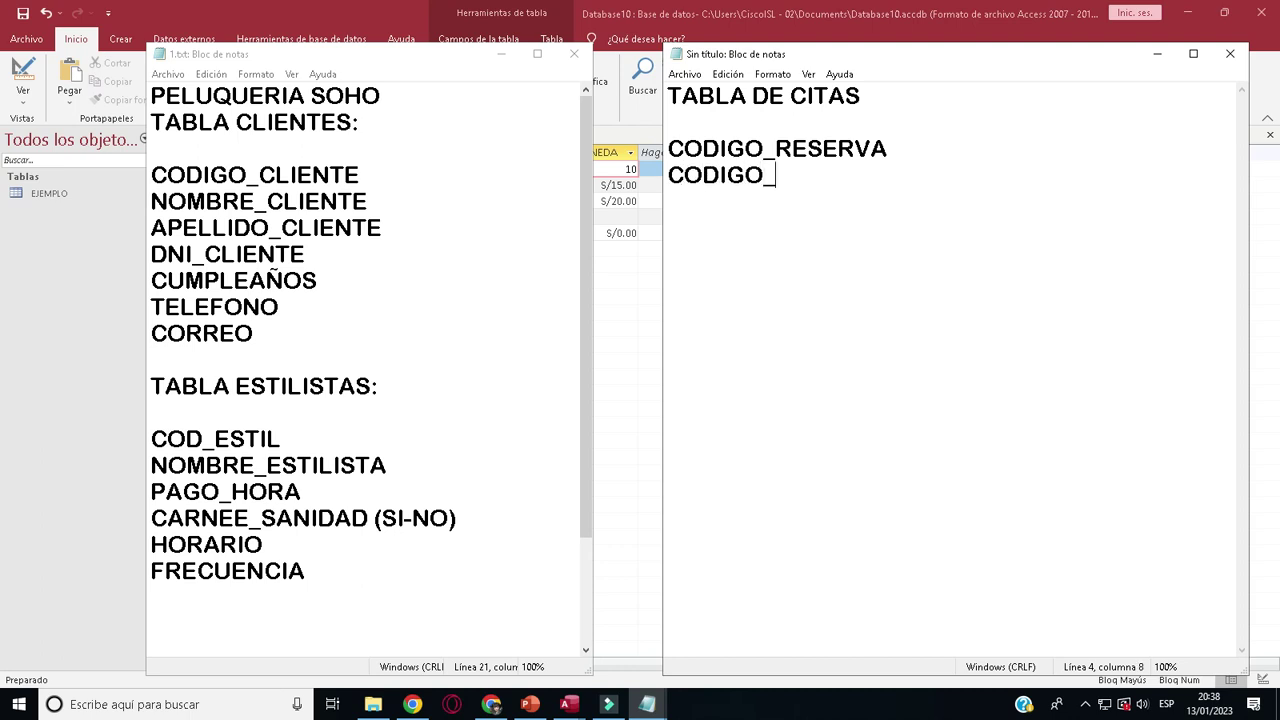
type("CLIENTES")
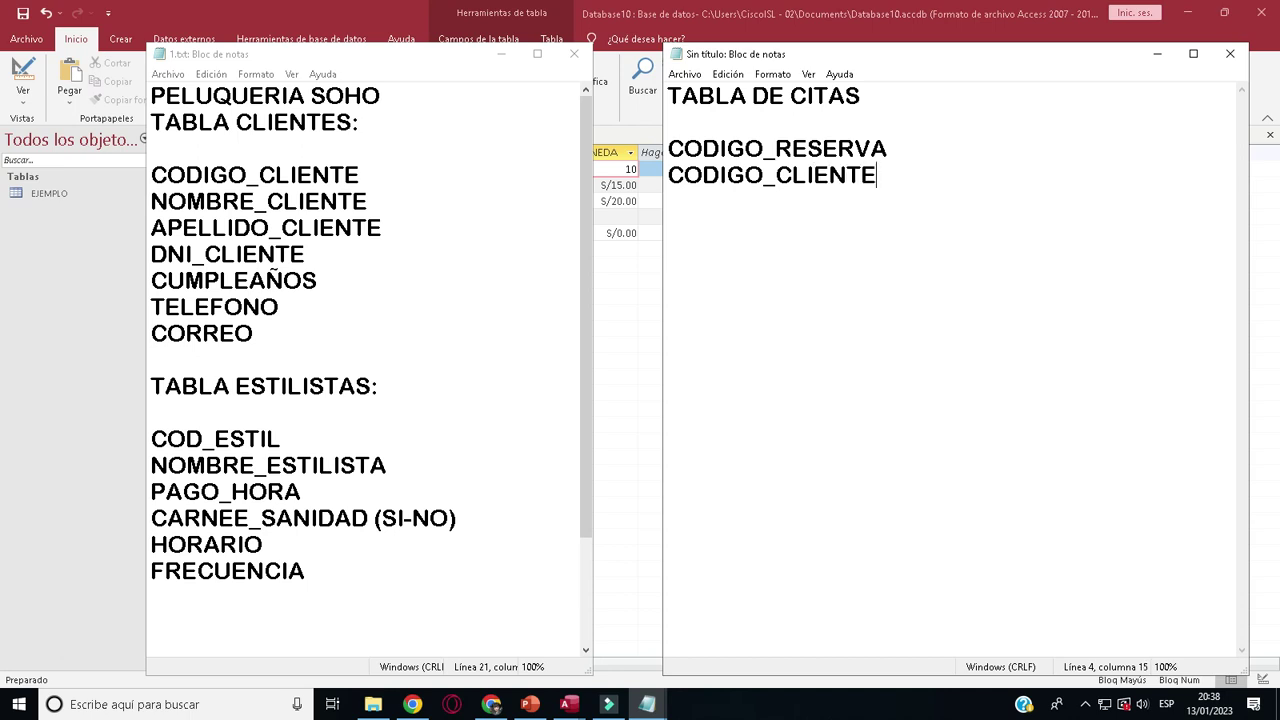
key("Return")
type("CODIGO_ESTILISTA")
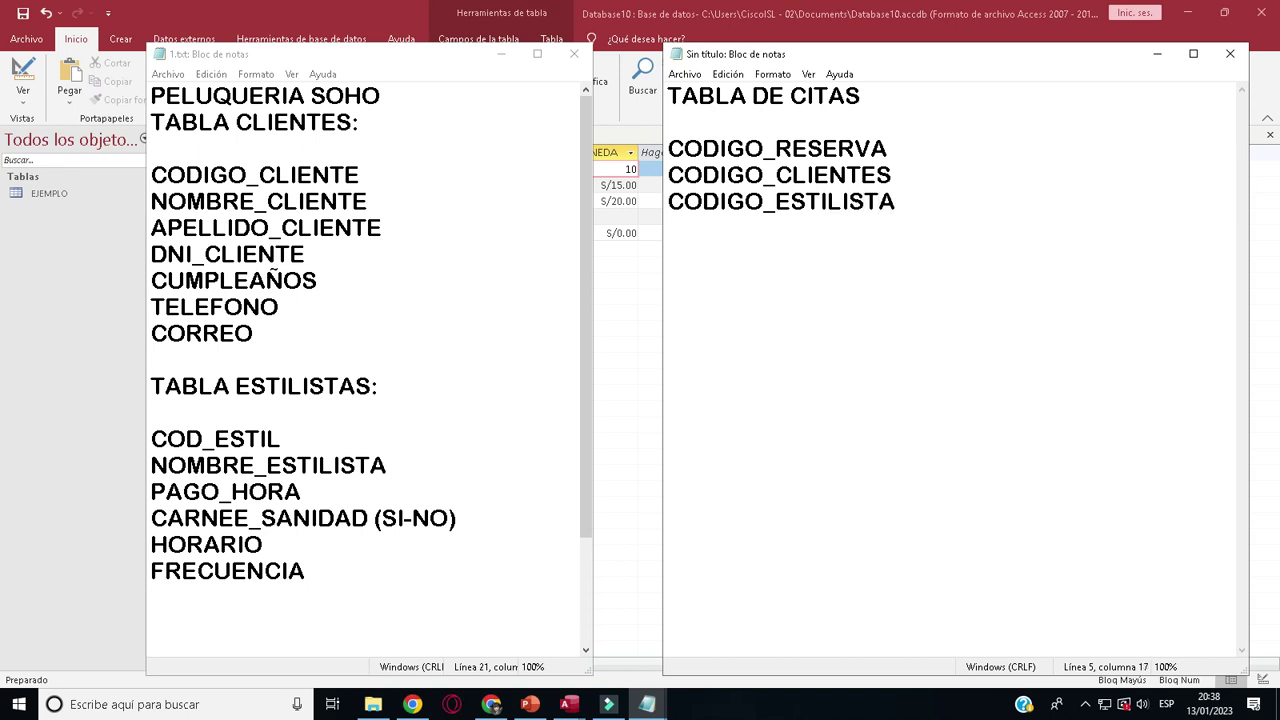
key("Return")
- Switch to the Chrome image results for "cita essalud" and magnify the EsSalud appointment slip with Lupa to examine its fields
left_click(884, 8)
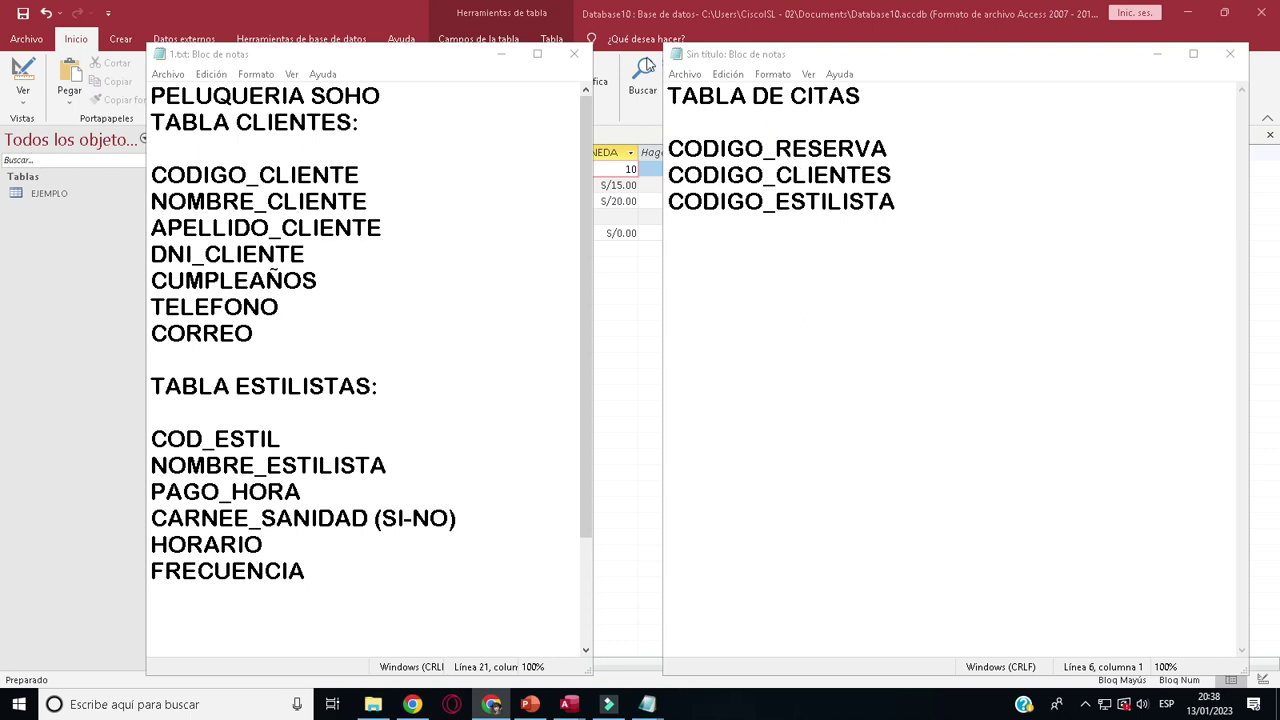
key("alt+Tab")
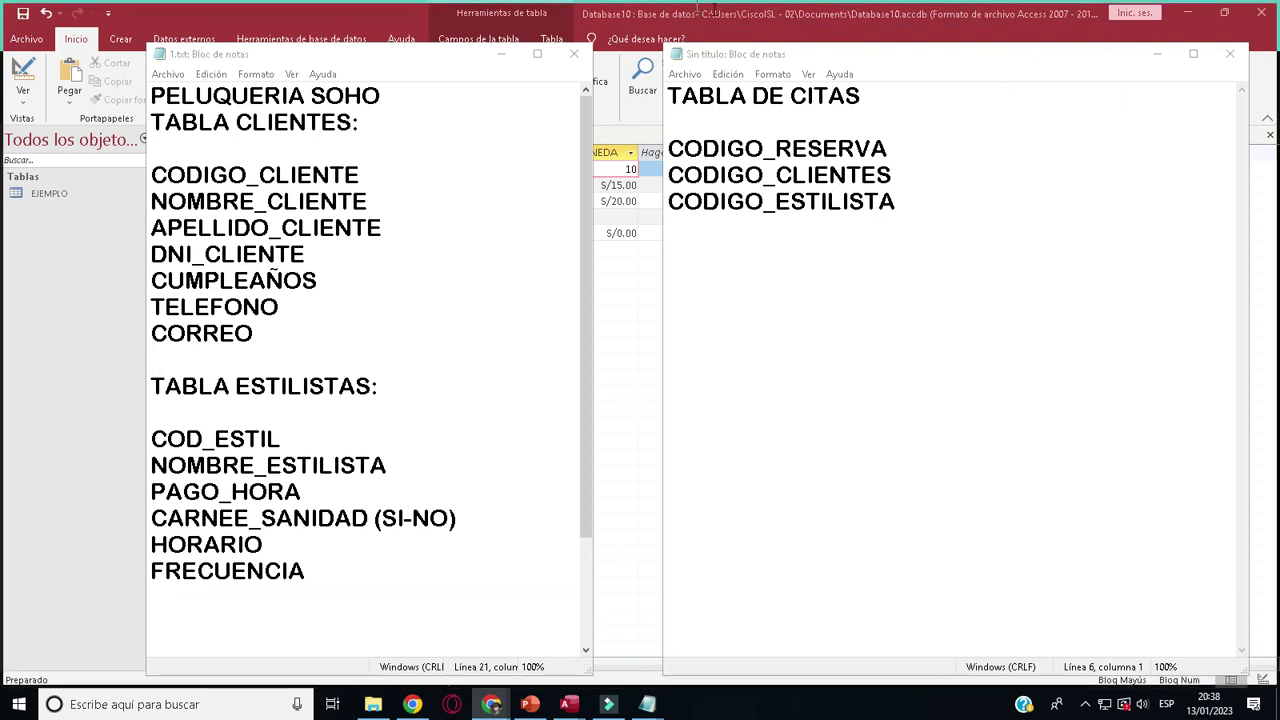
left_click(141, 712)
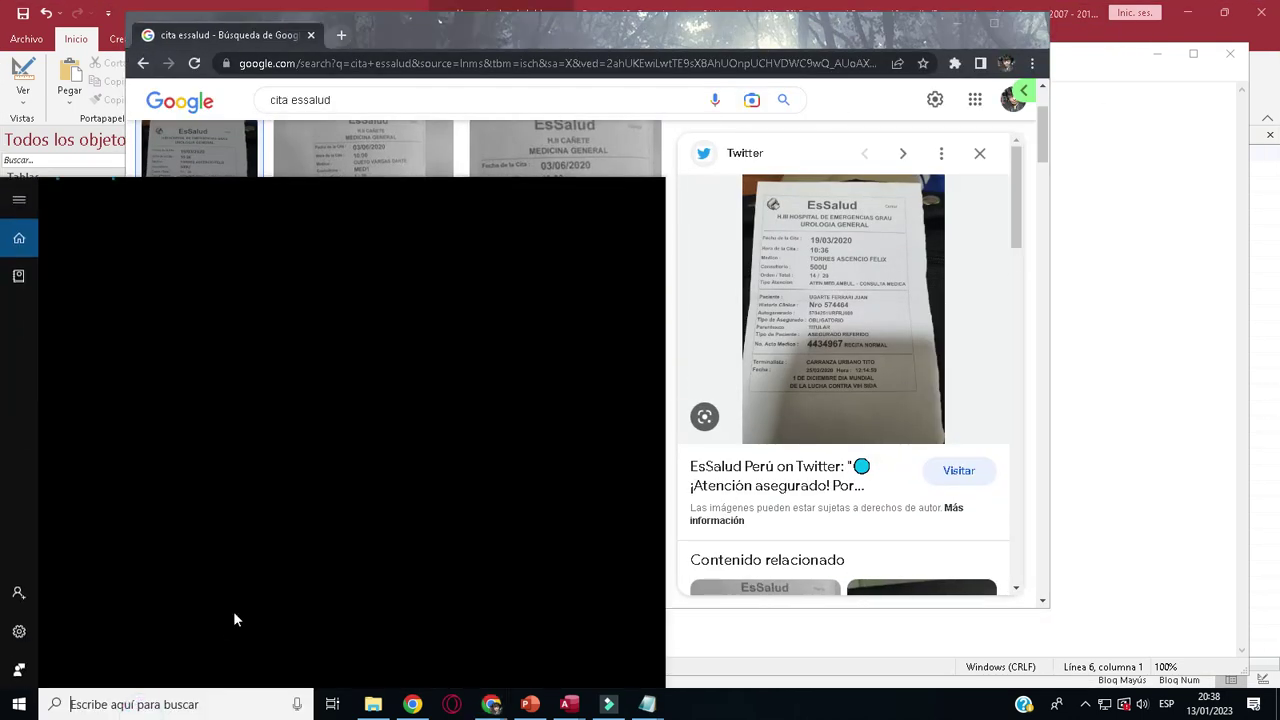
type("L")
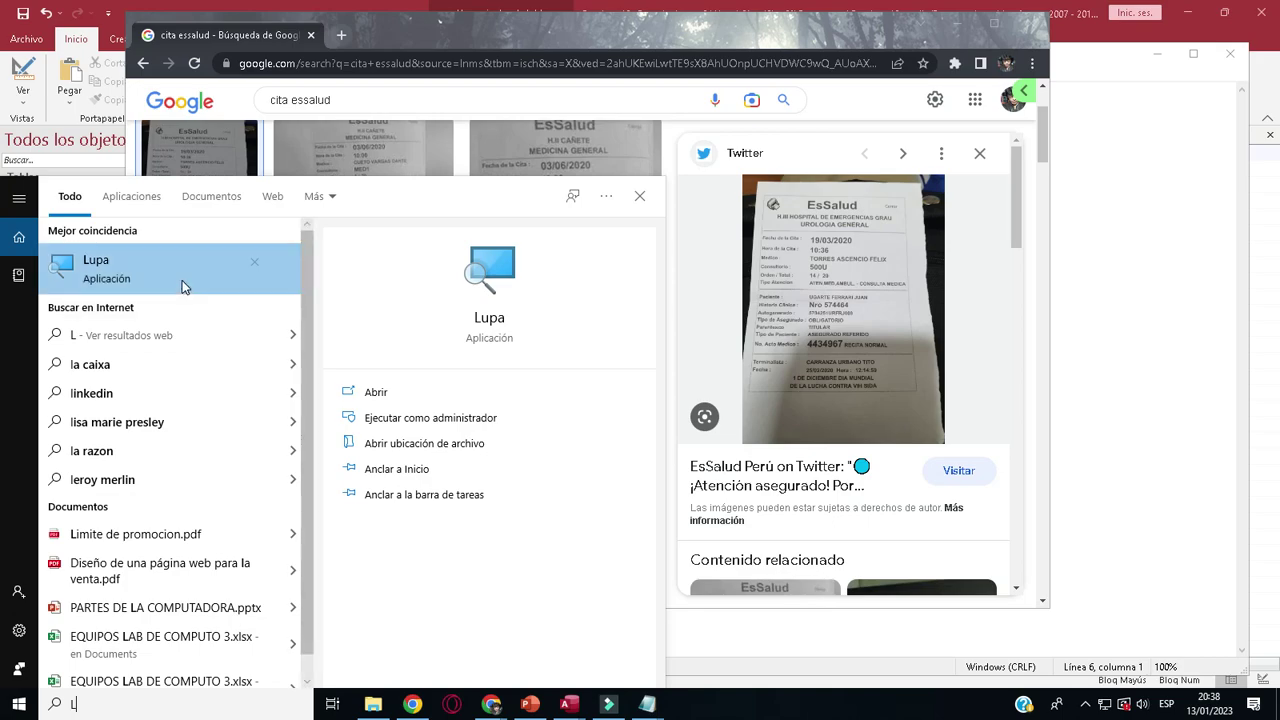
left_click(112, 262)
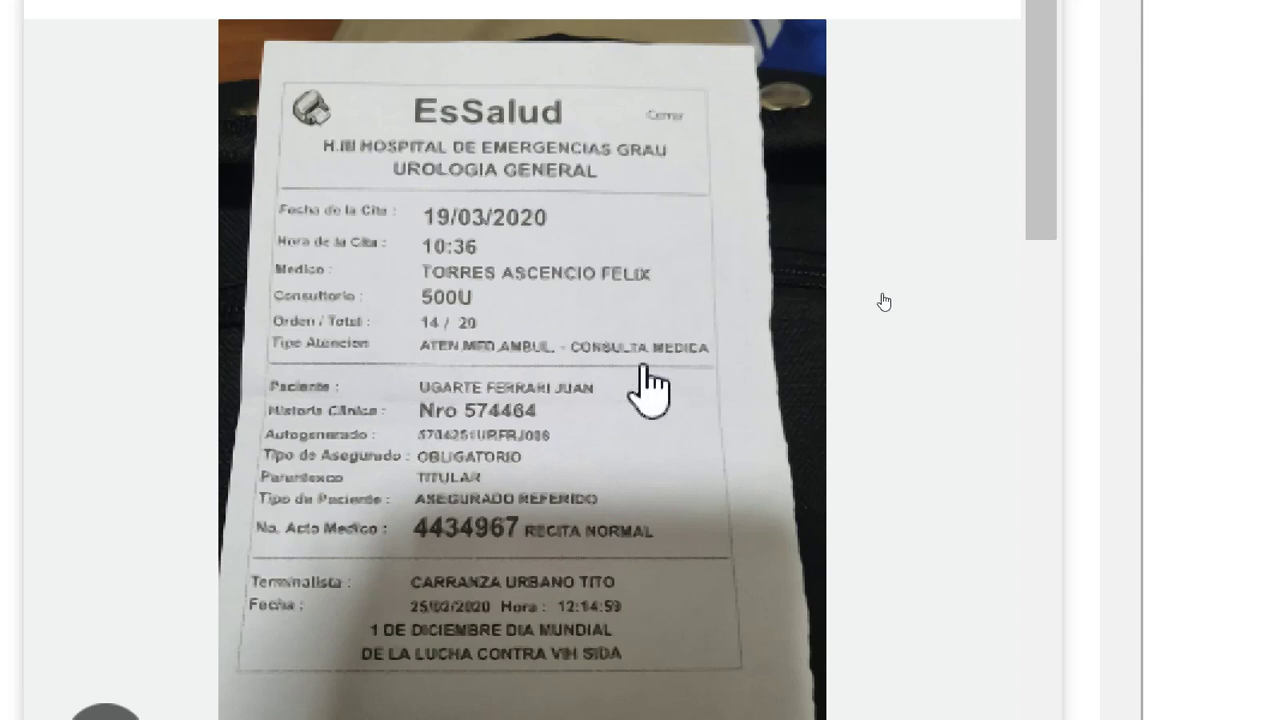
scroll(466, 669, "down", 5)
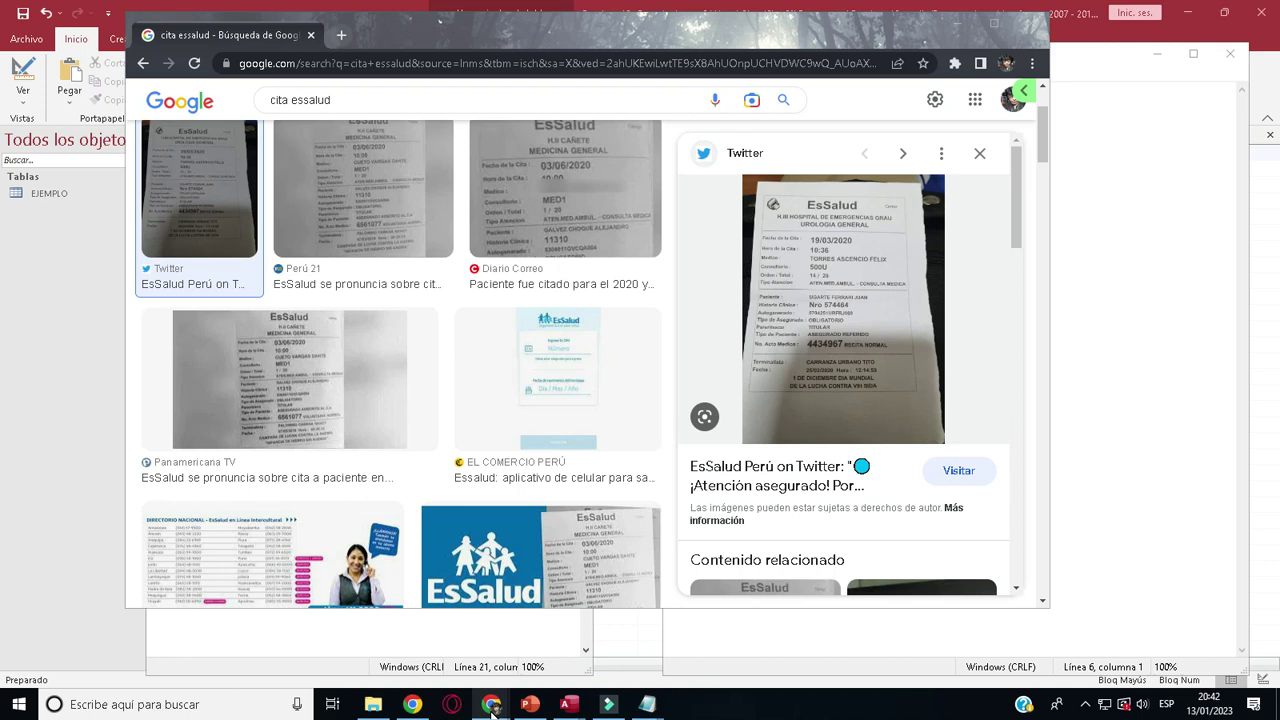
- Return to the two notes and add the fields FECHA_CITA and HORA_CITA below CODIGO_ESTILISTA
left_click(1112, 391)
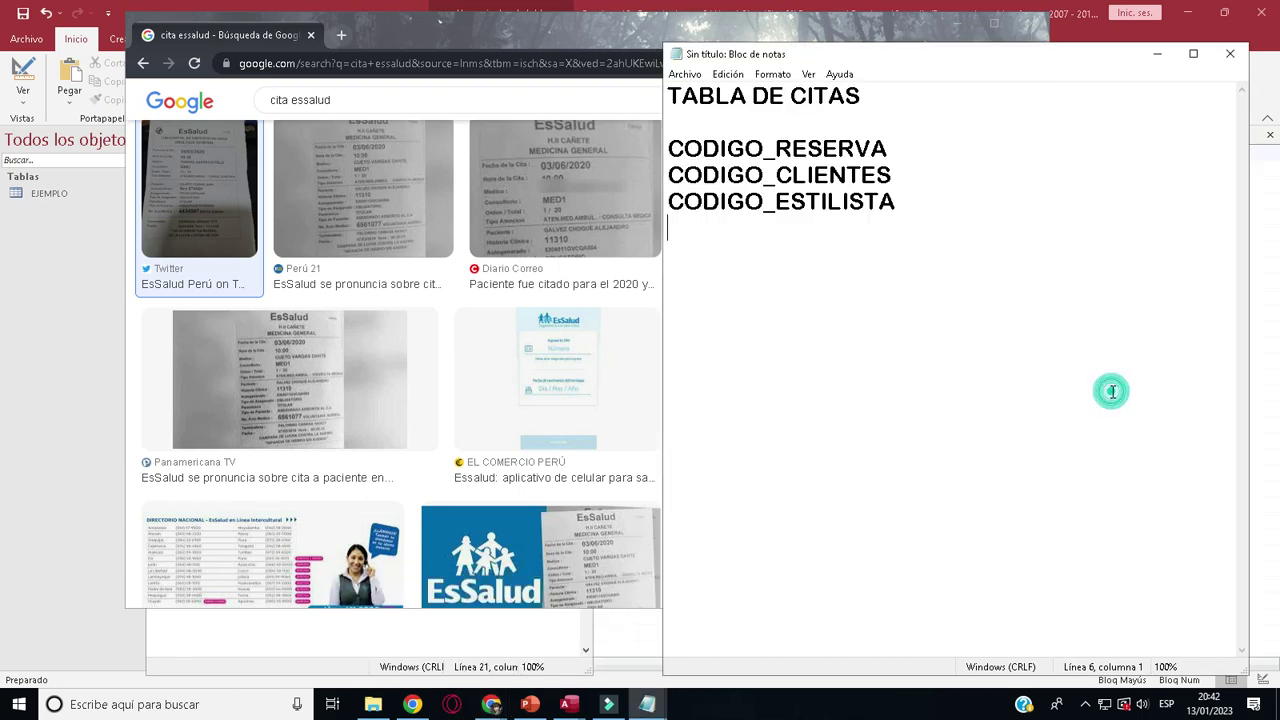
left_click(428, 625)
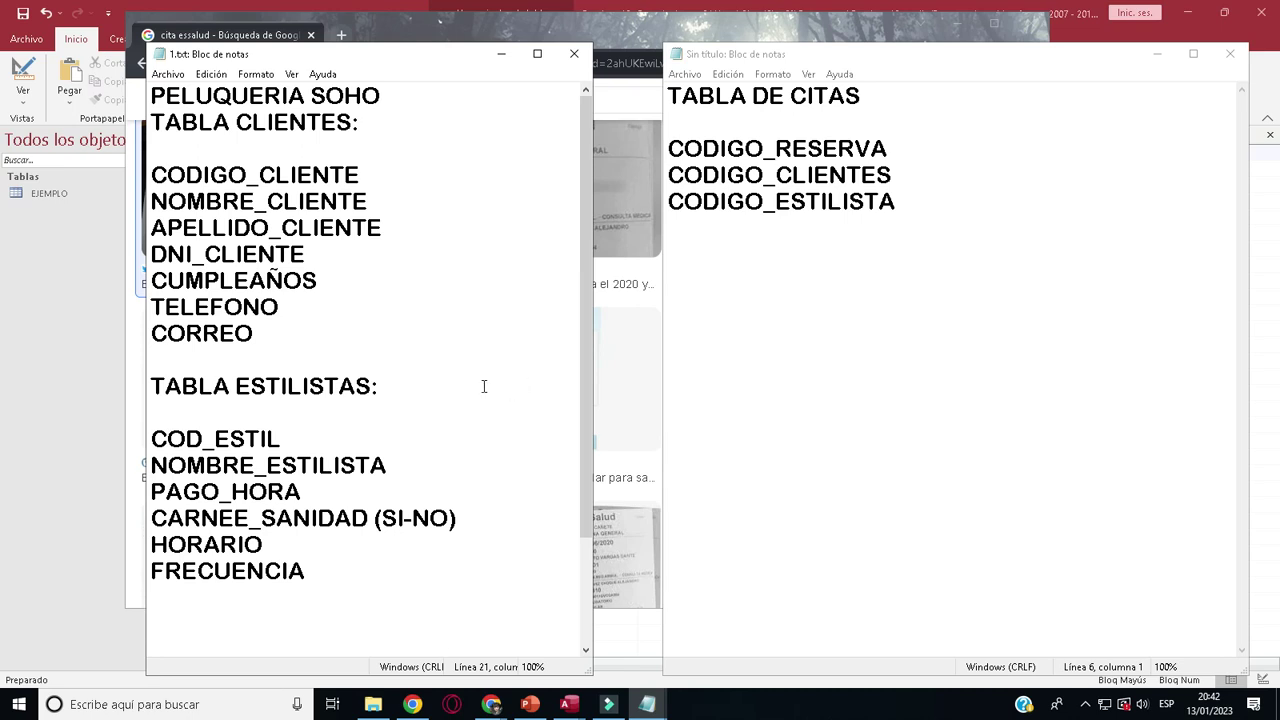
left_click(681, 271)
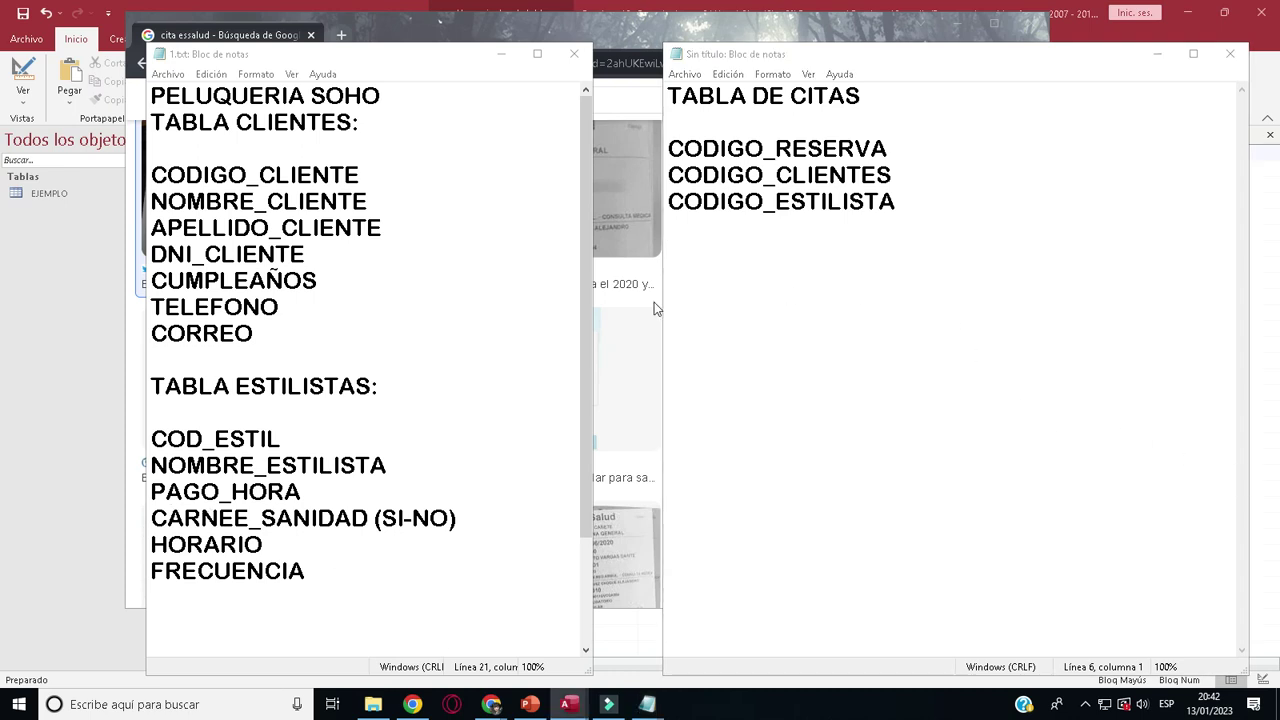
left_click(672, 241)
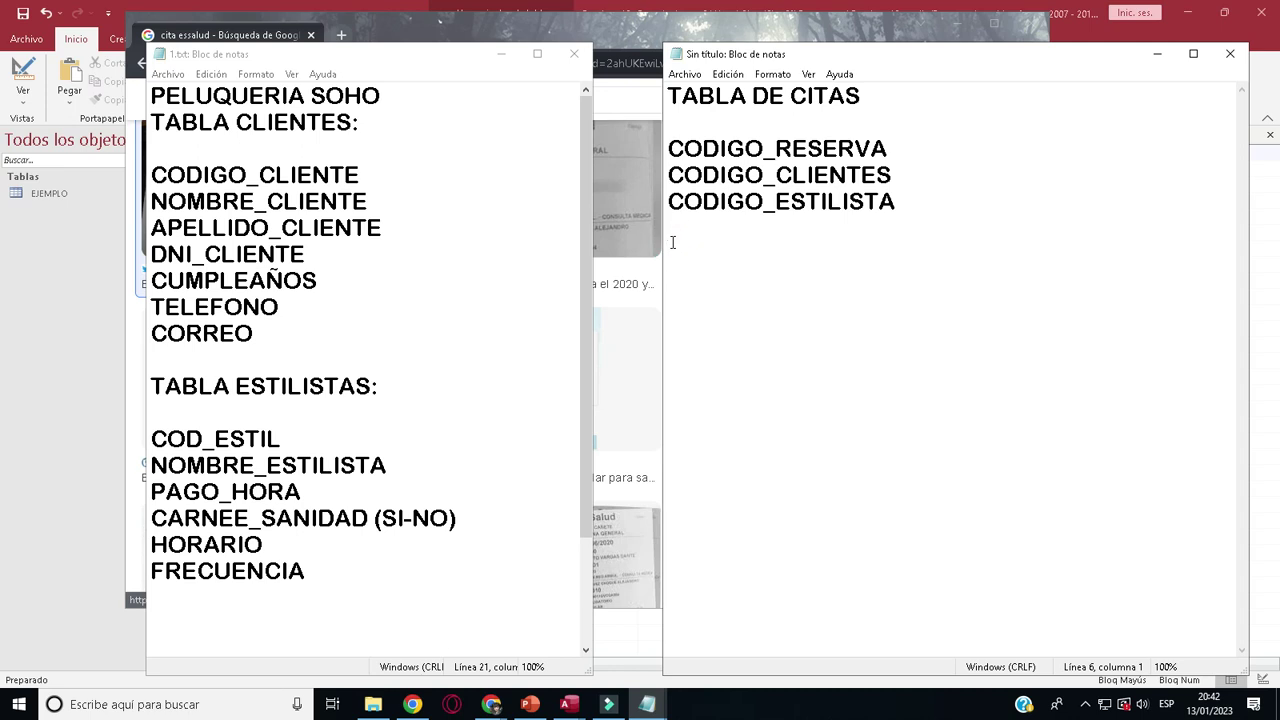
type("FECHA_CITA")
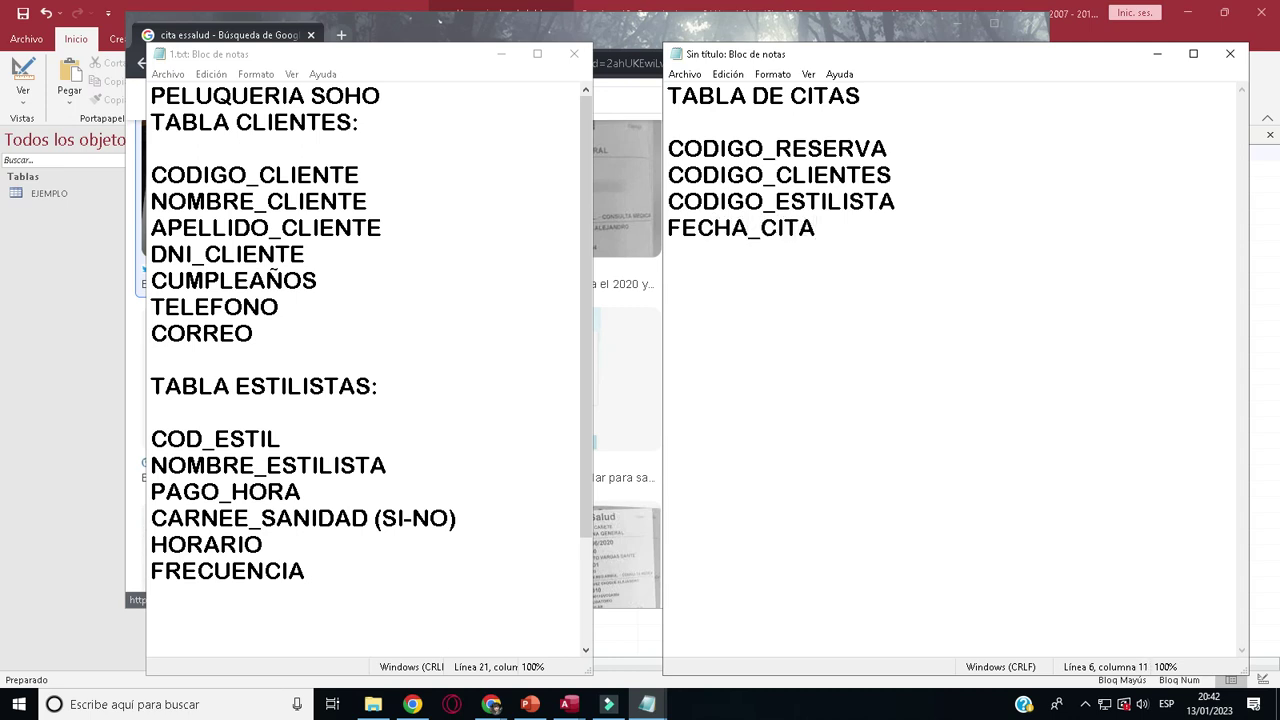
key("Return")
type("HORA")
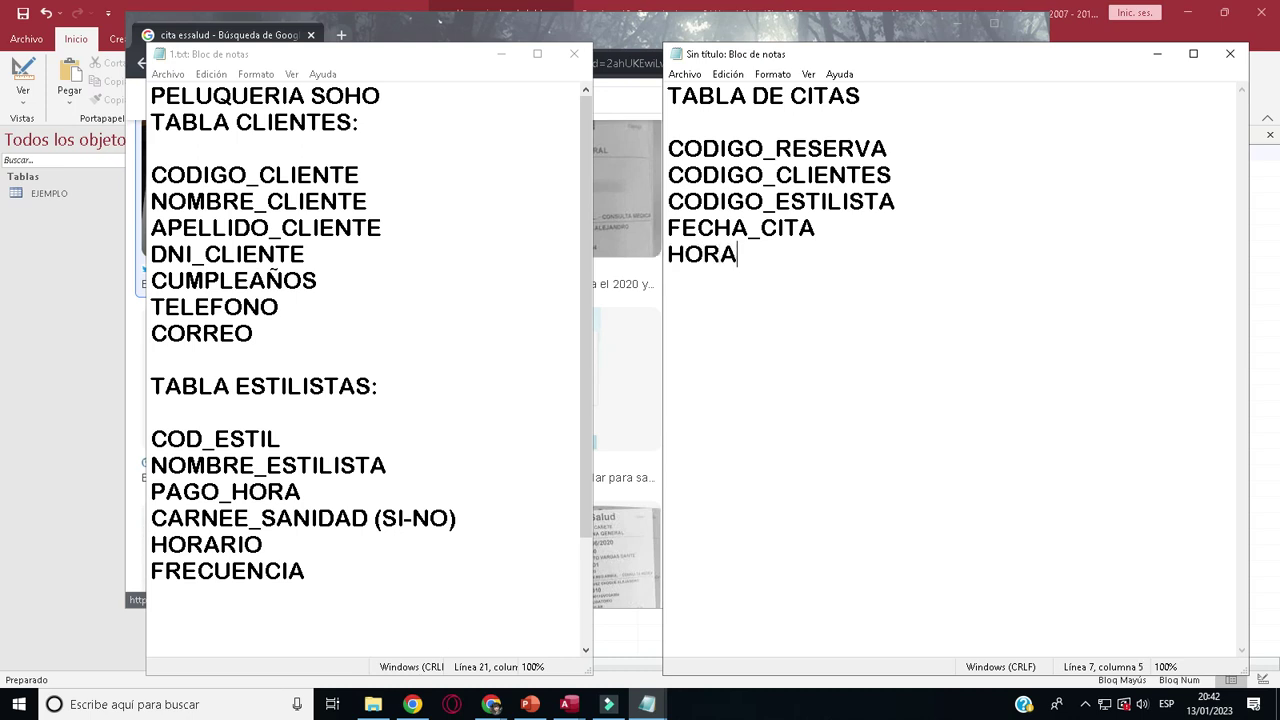
type("_CITA")
key("Return")
- Add the fields LUGAR_CITA and SERVICIO at the end of the appointments field list
type("LU")
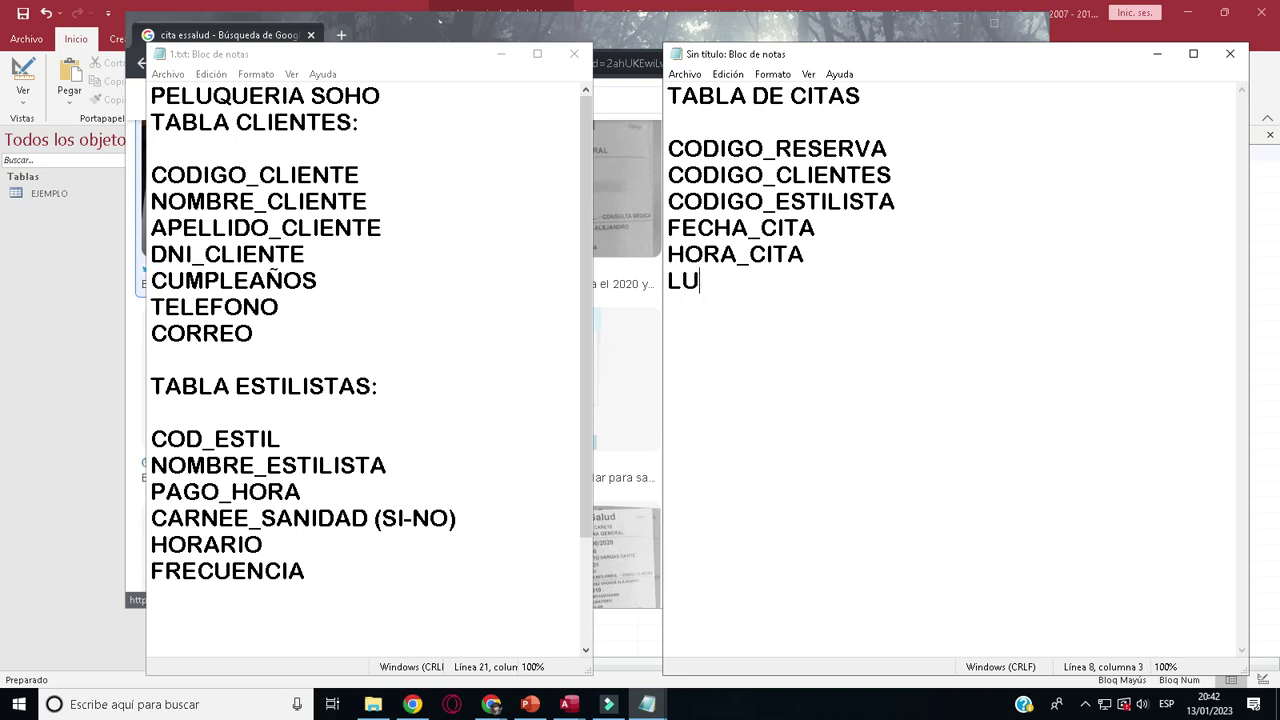
type("GAR_CITA")
key("Return")
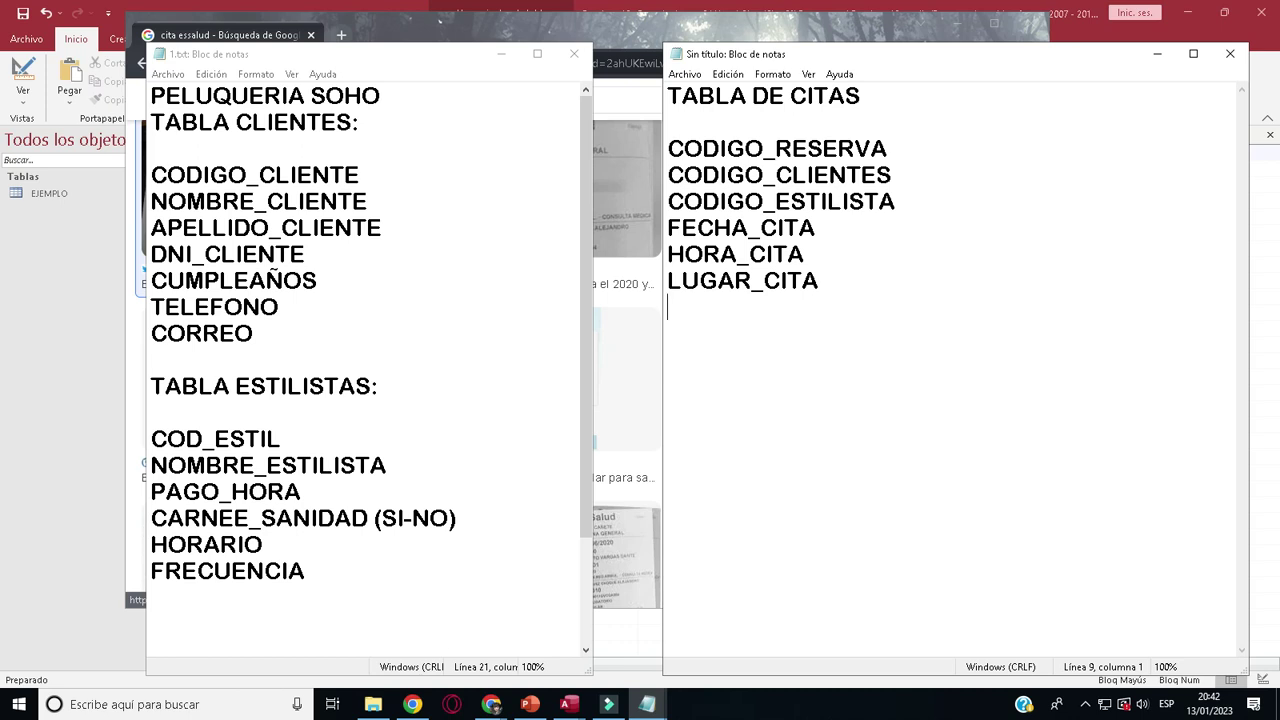
type("SERVICIO")
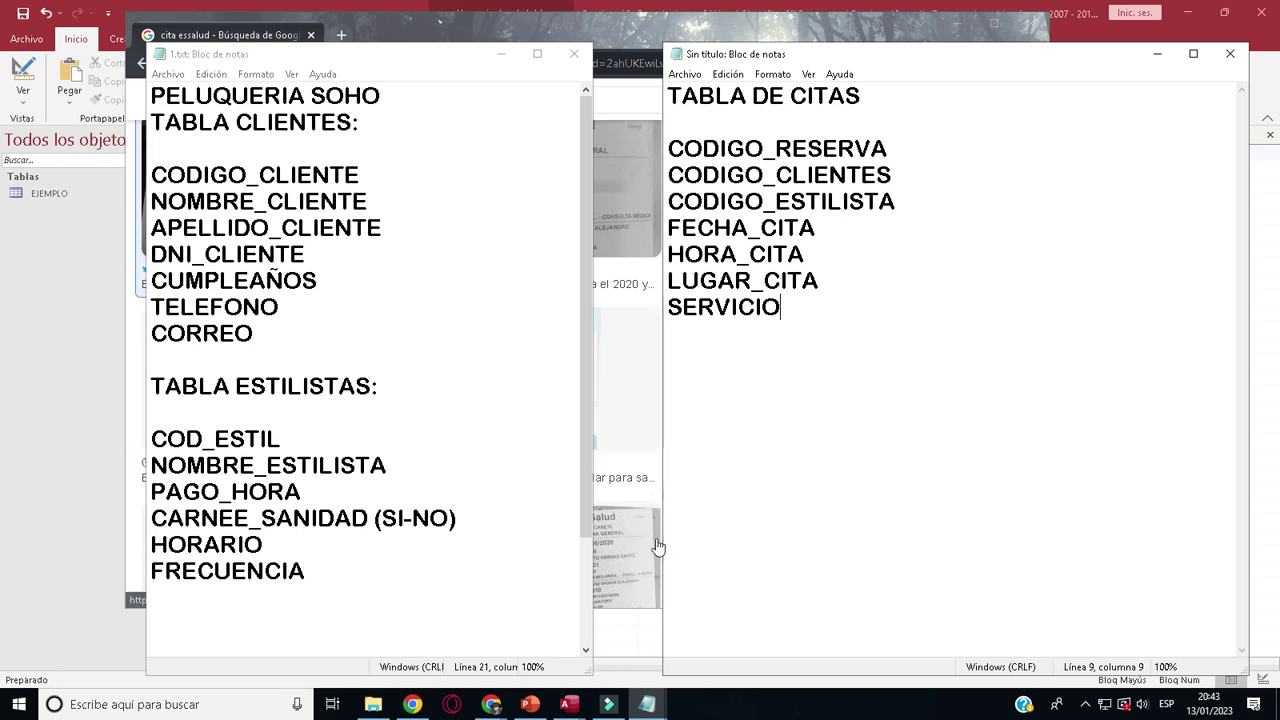
- Redisplay both notes side by side over the Access table to review the clients, stylists and appointments field lists
left_click(633, 625)
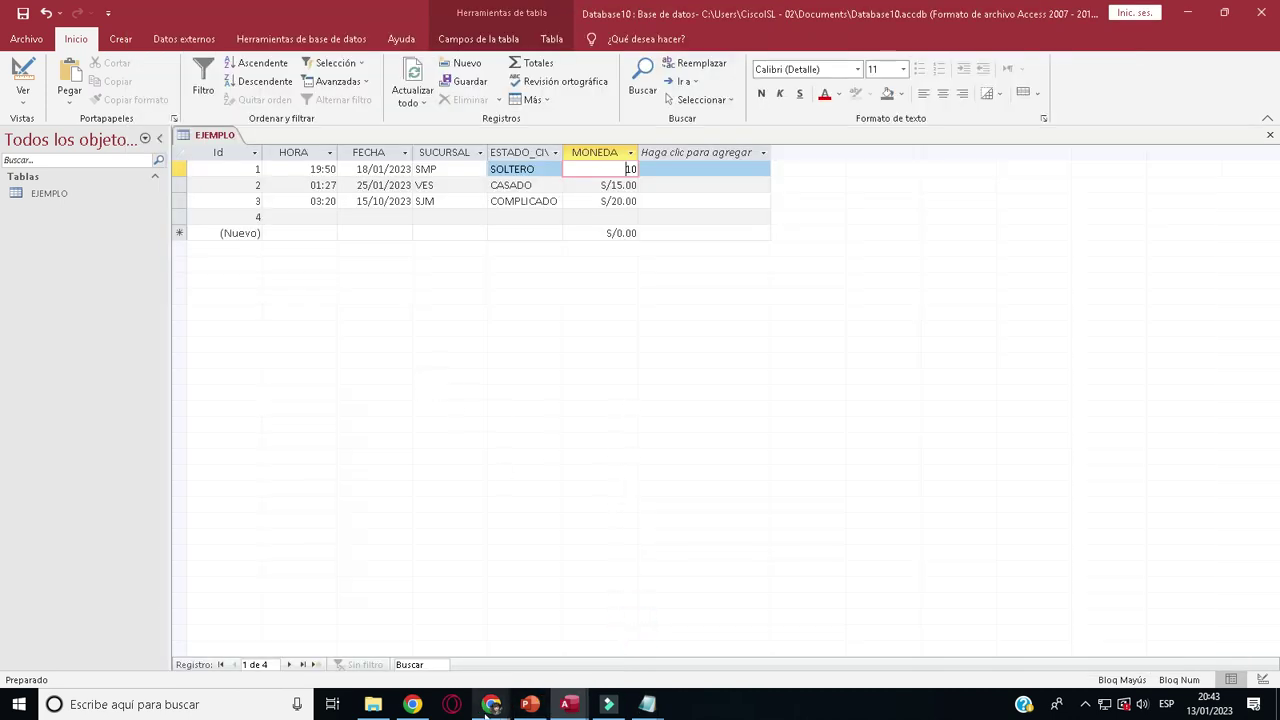
left_click(643, 706)
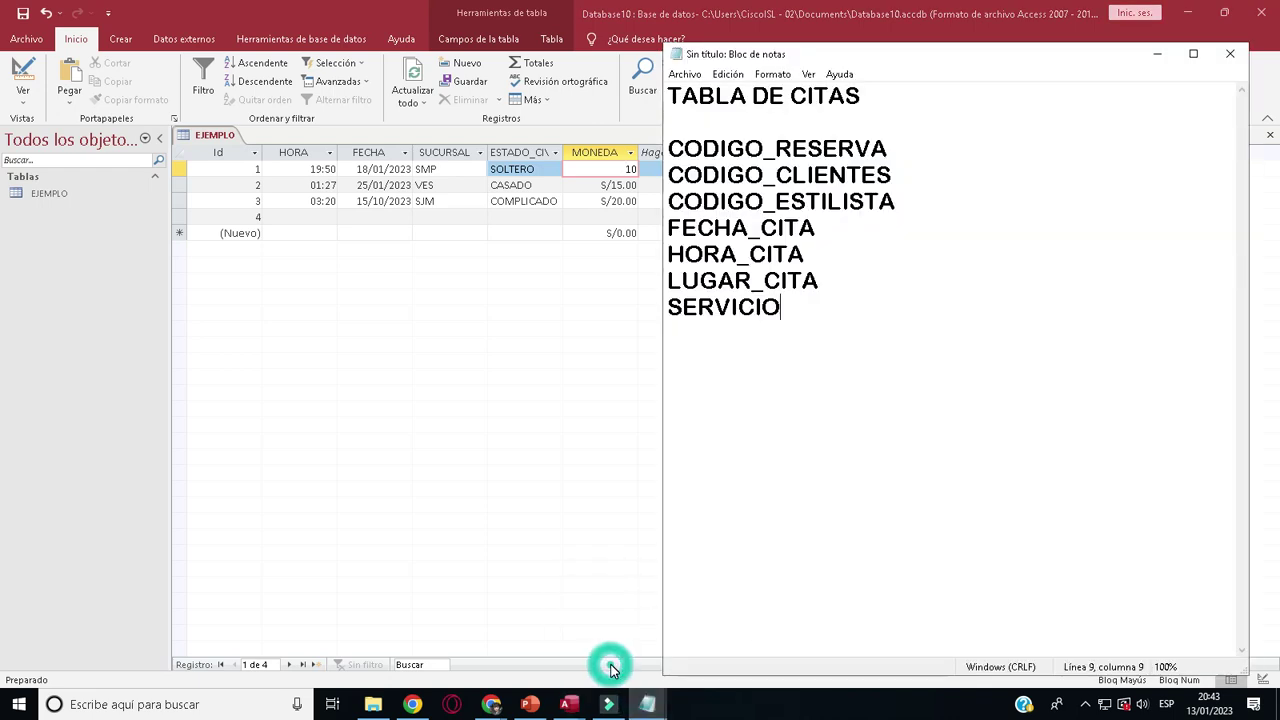
left_click(647, 706)
left_click(683, 668)
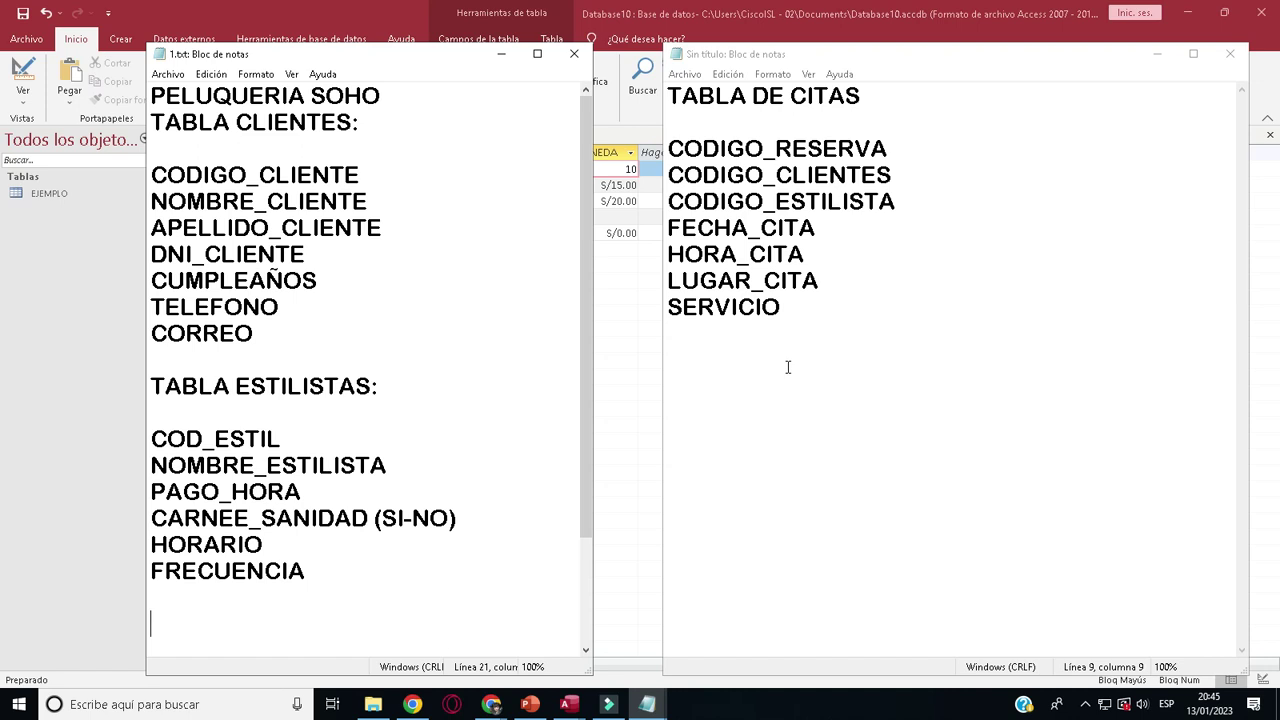
left_click(511, 58)
left_click(1157, 54)
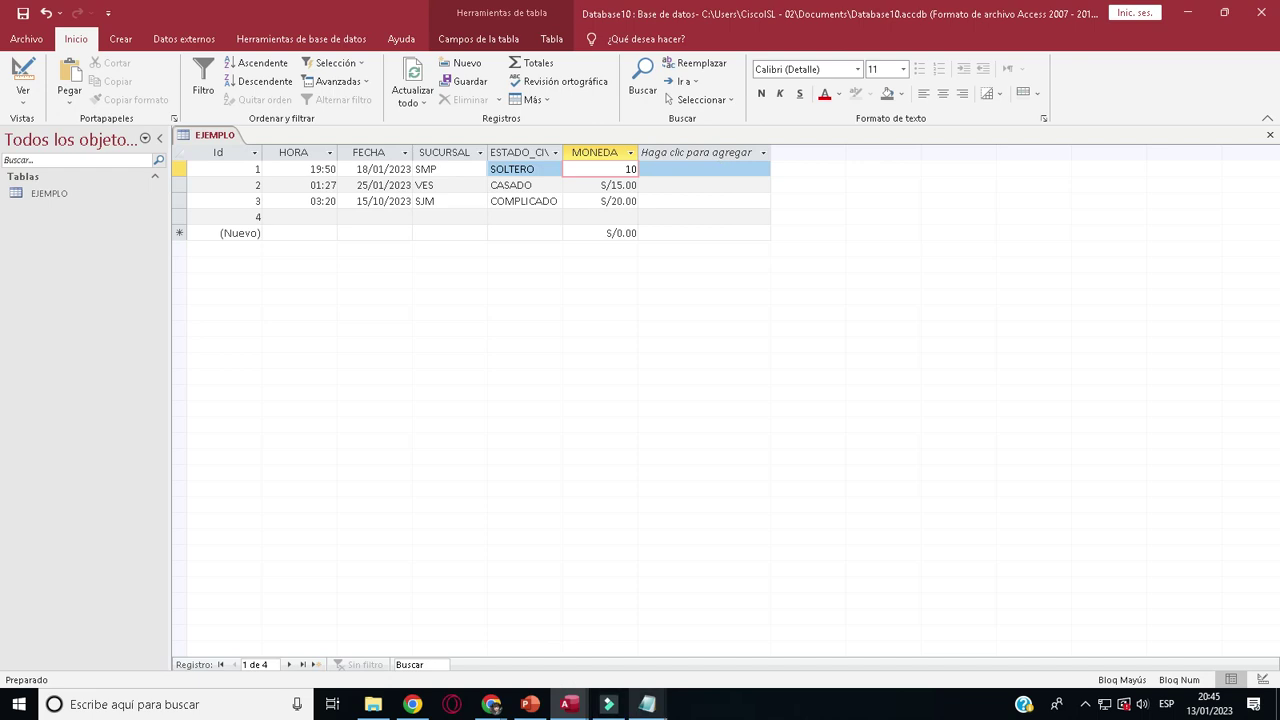
left_click(640, 683)
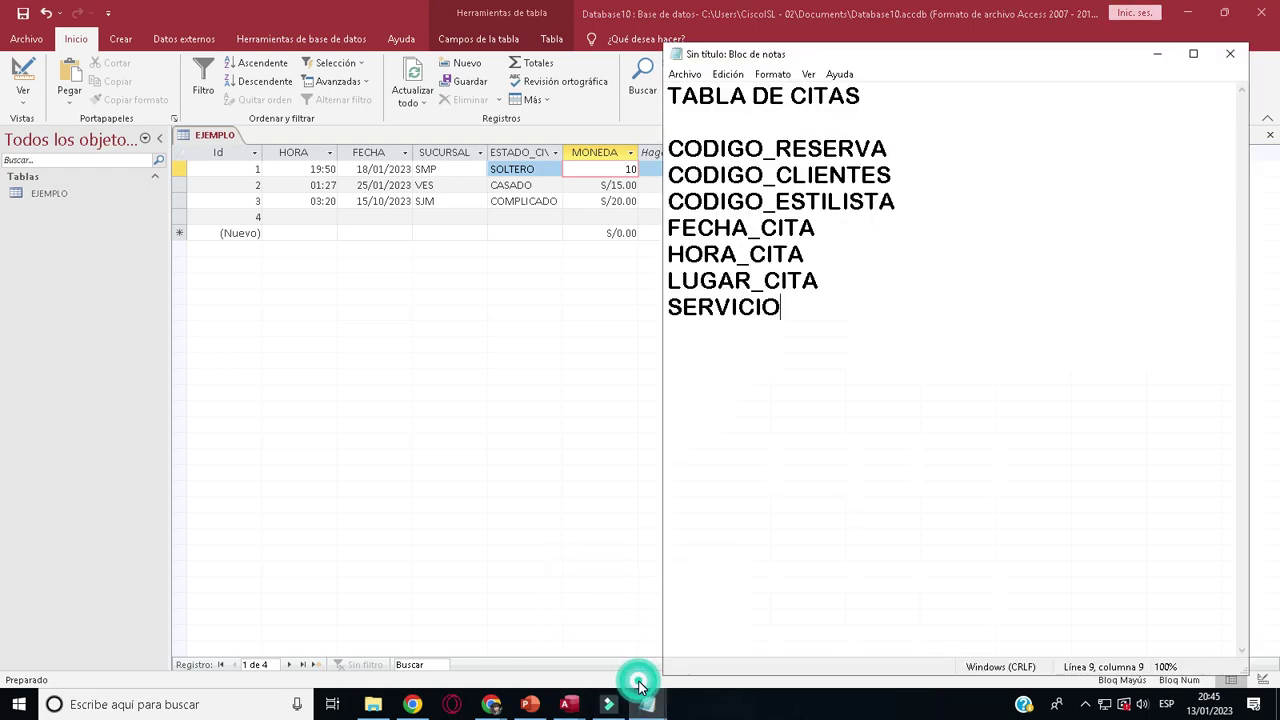
left_click(686, 643)
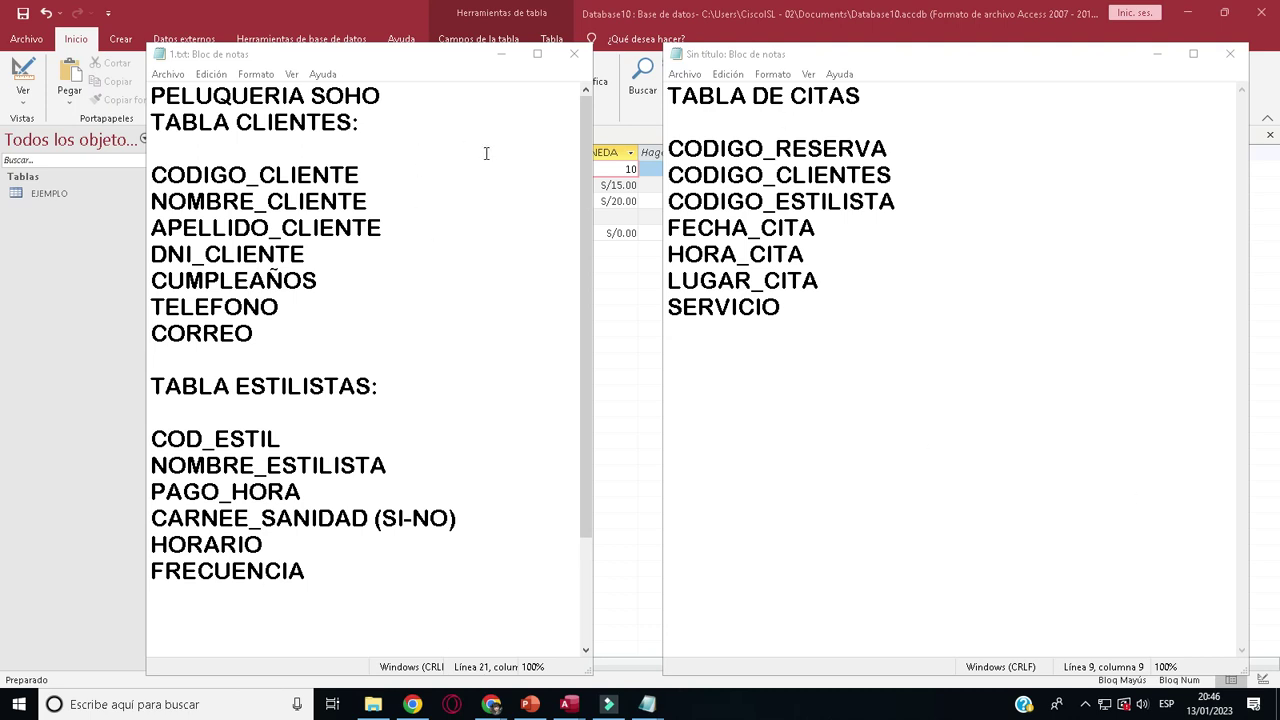
- Minimize the 1.txt note and the unsaved appointments note
left_click(501, 53)
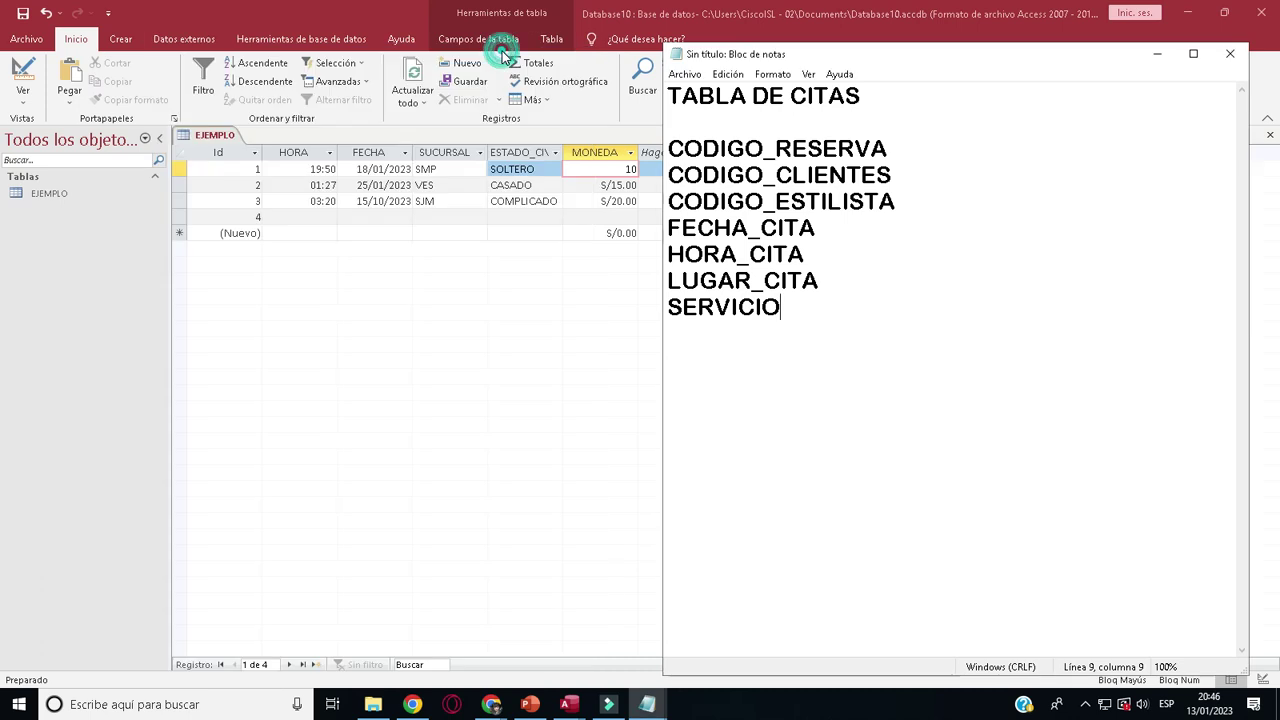
left_click(1155, 55)
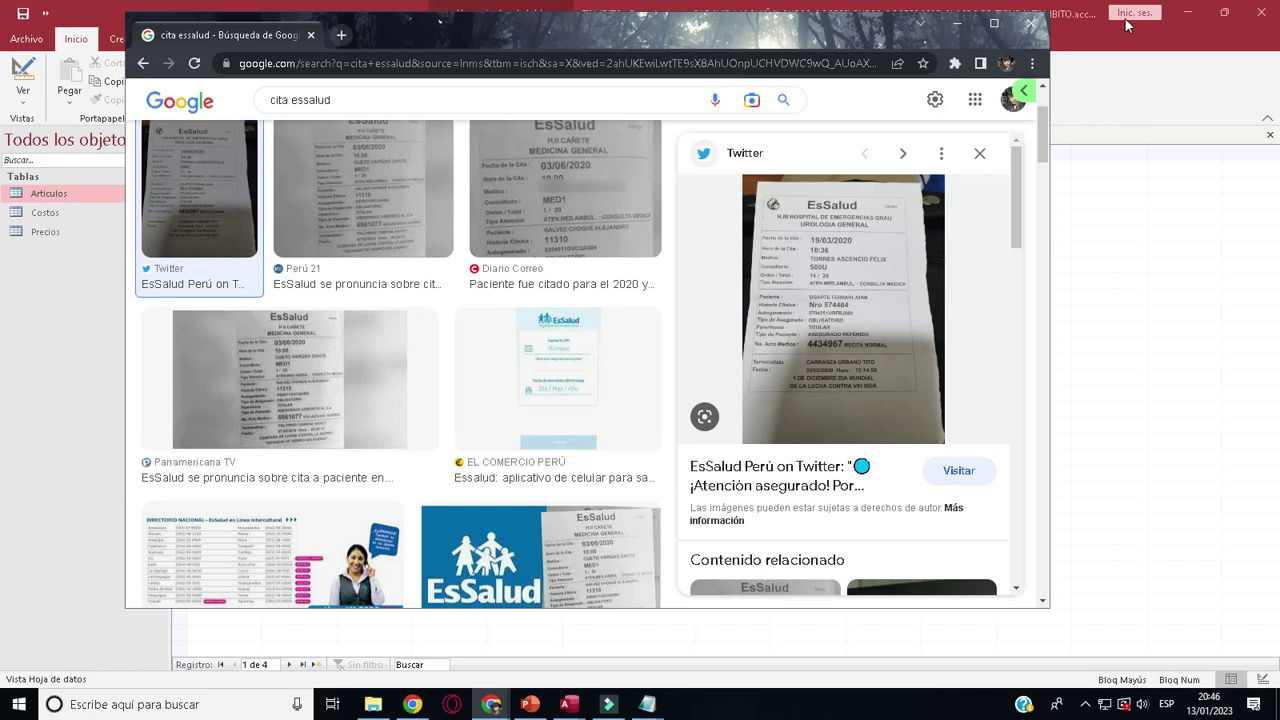
- Close the EsSalud image search, the TAMBITO database and the CLASE 3 BD TIENDA folder, and minimize the presentation
left_click(1020, 25)
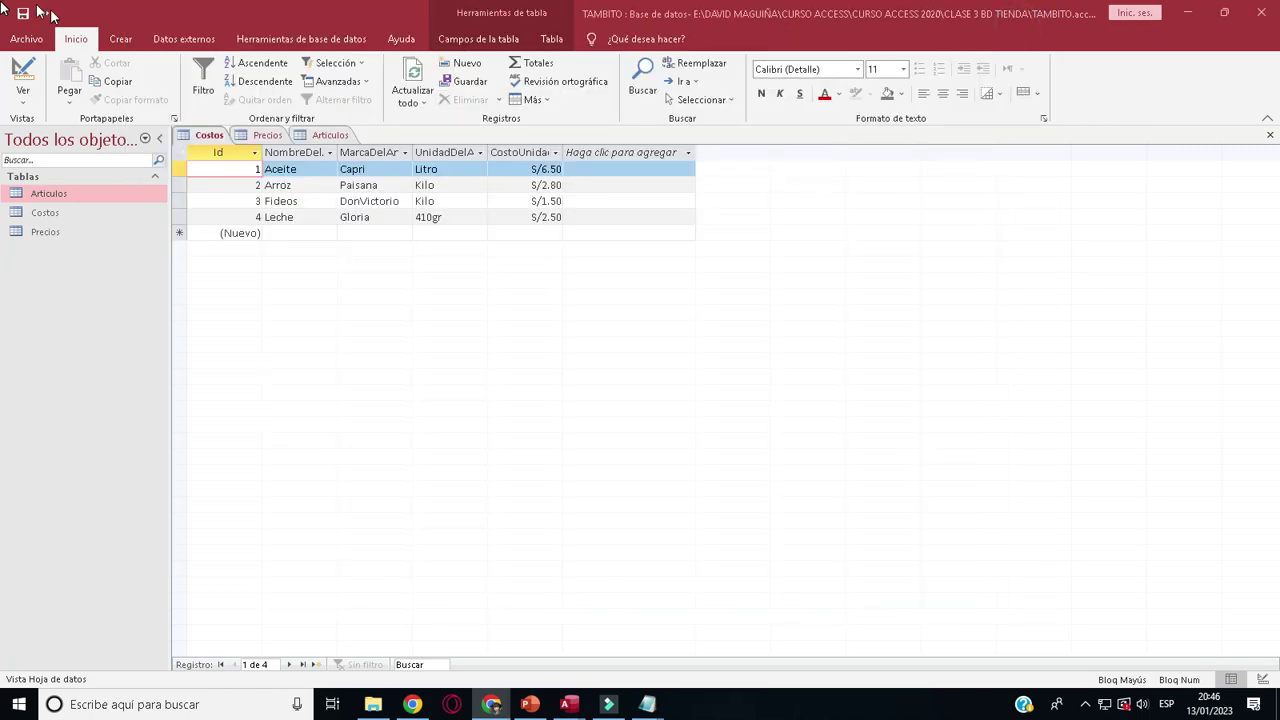
left_click(1256, 14)
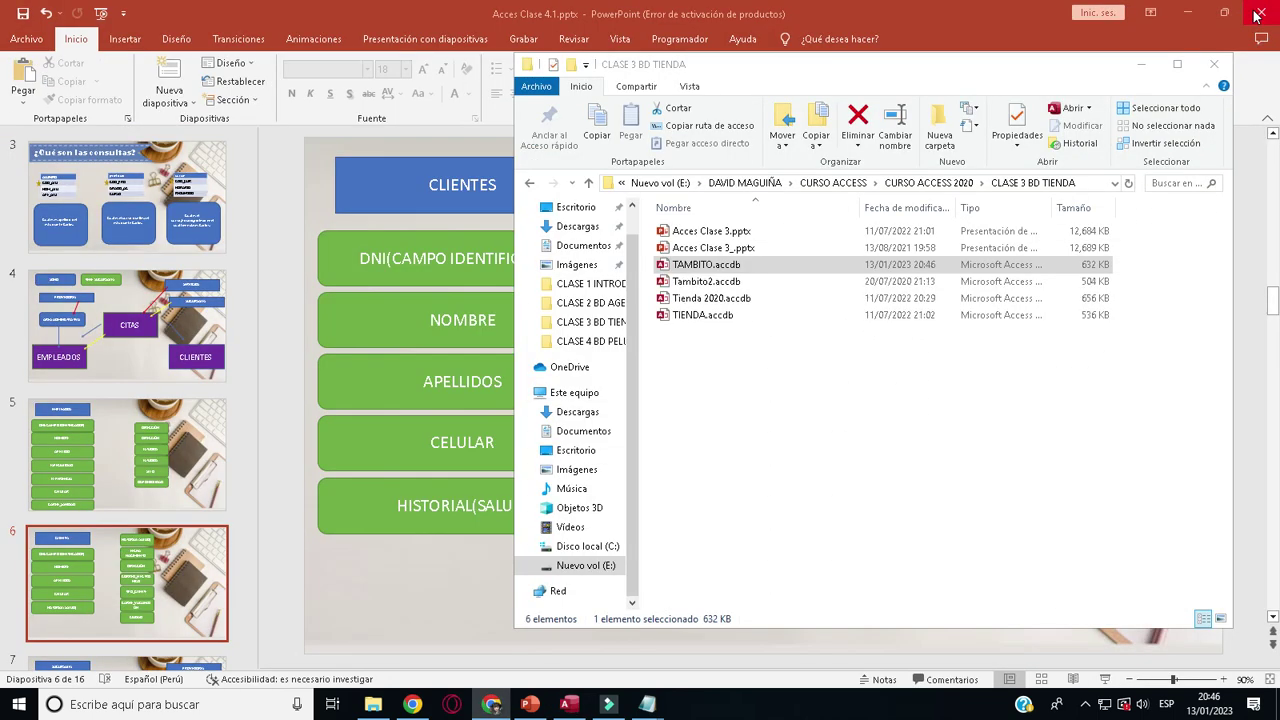
left_click(1214, 67)
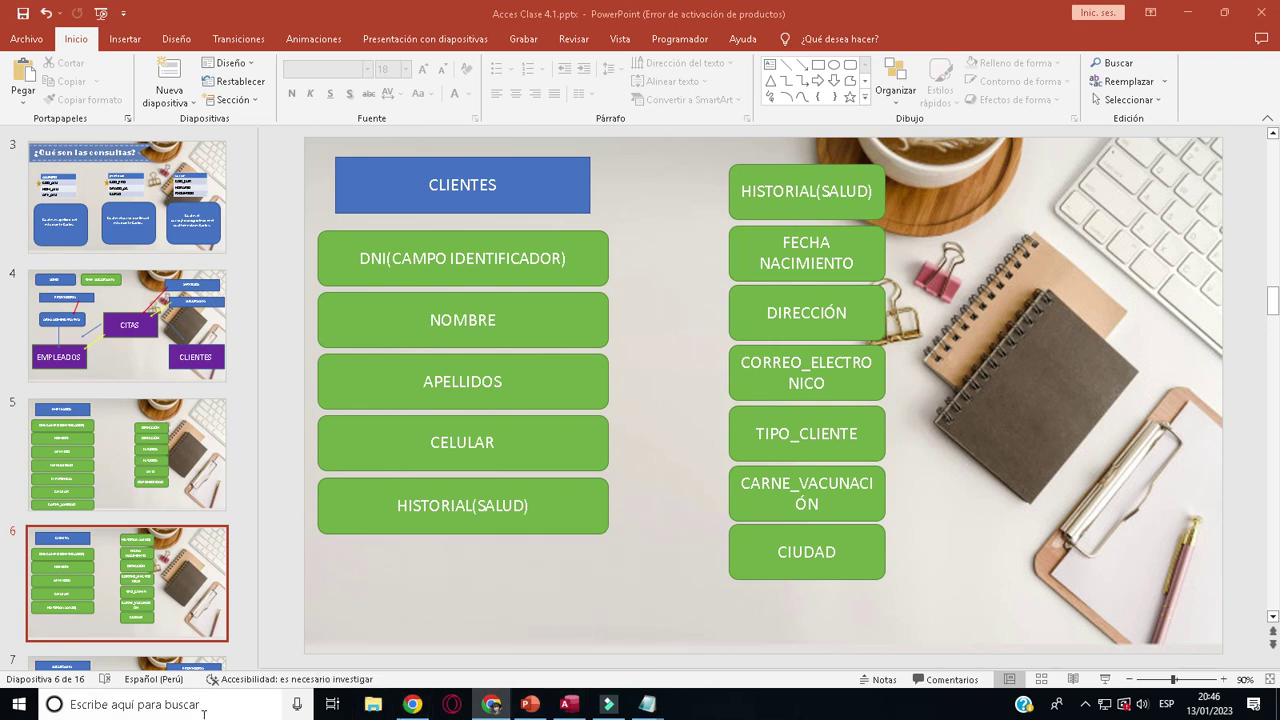
left_click(1197, 15)
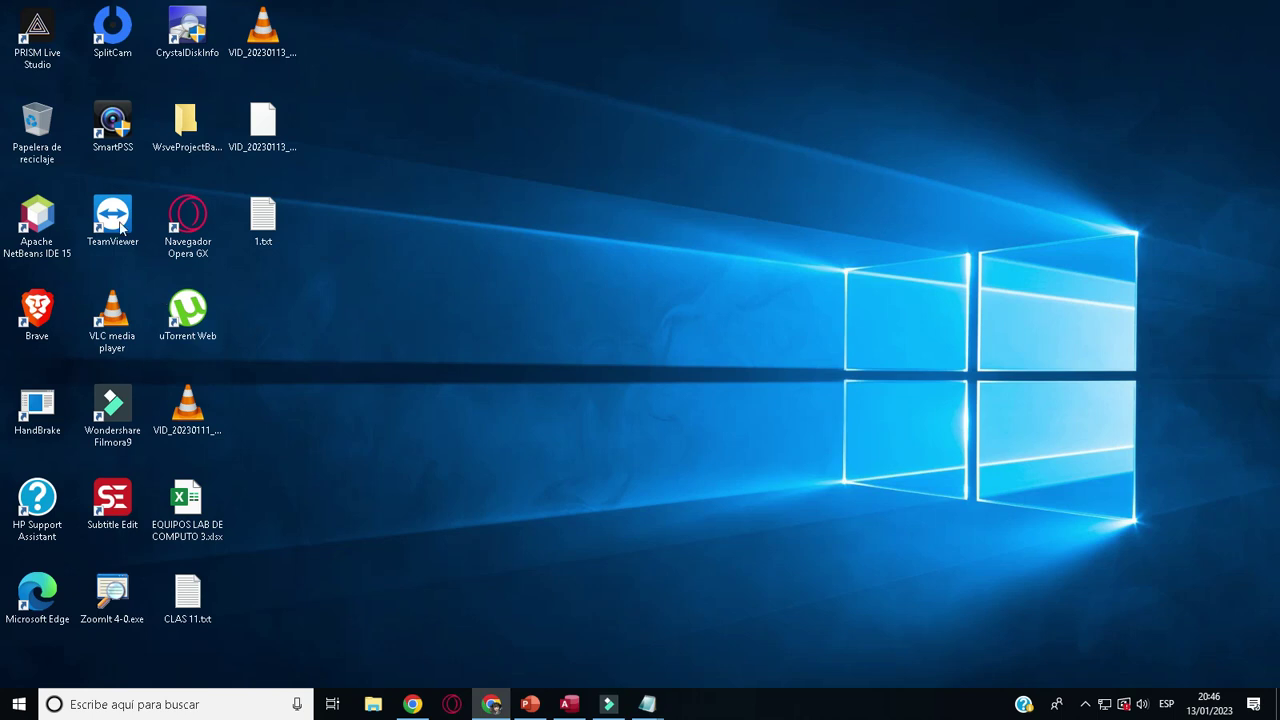
- Launch Access, dismiss the Office activation wizard and create a blank database named Database11.accdb
left_click(134, 704)
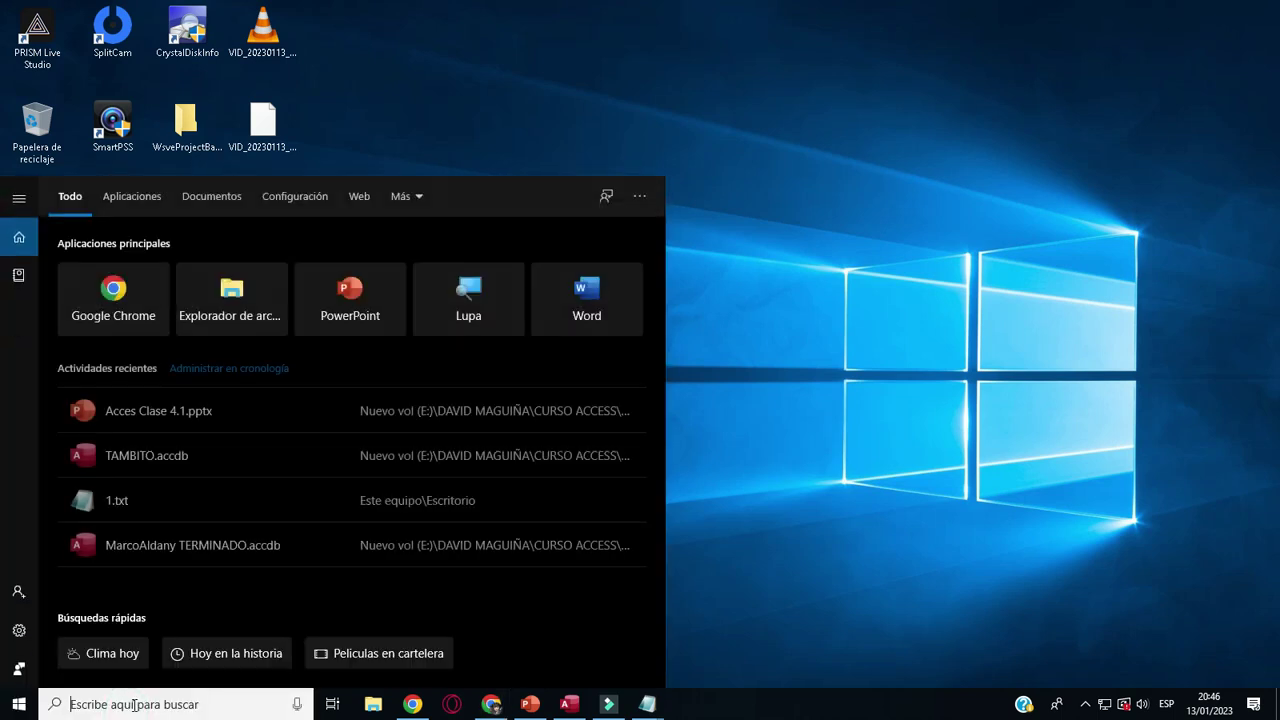
type("A")
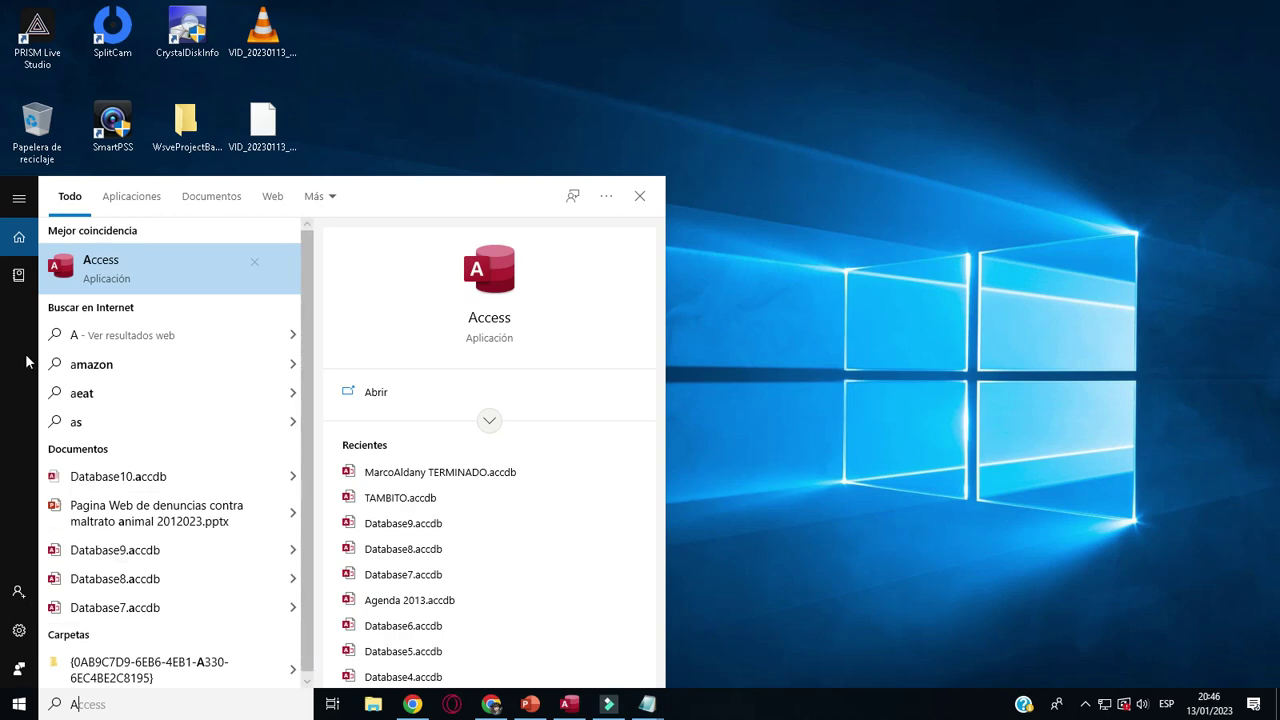
left_click(142, 259)
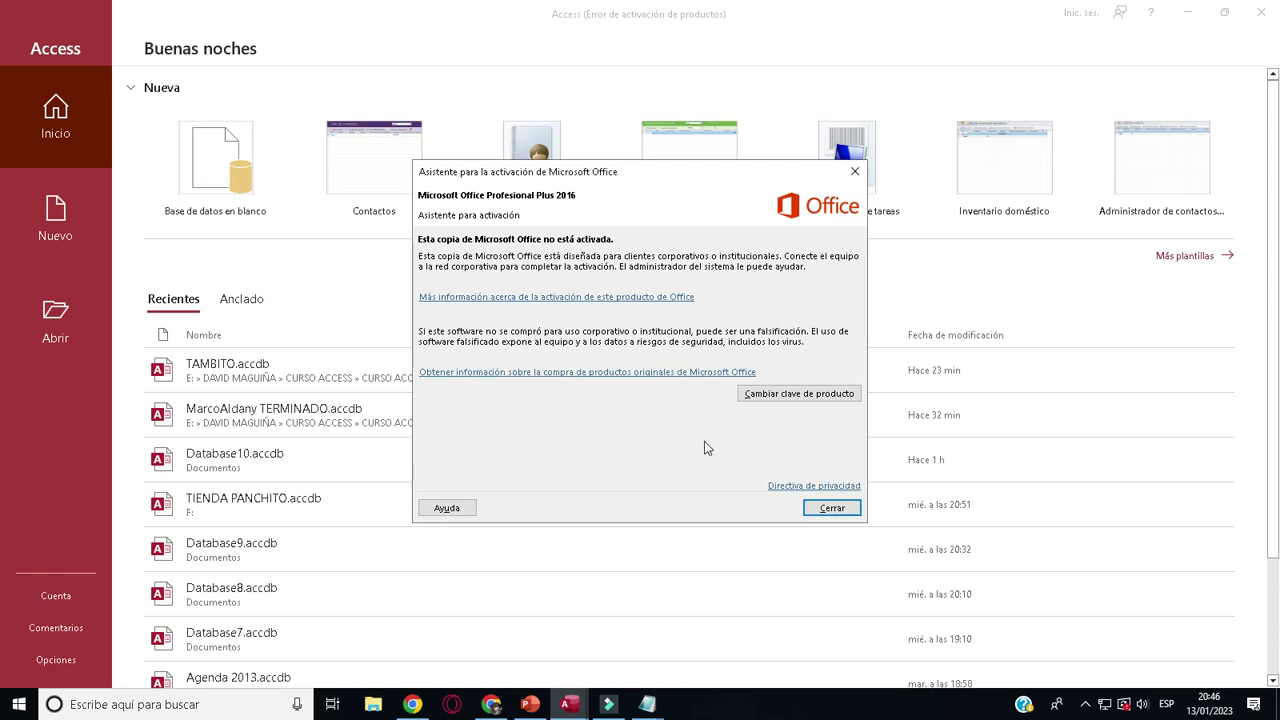
left_click(831, 507)
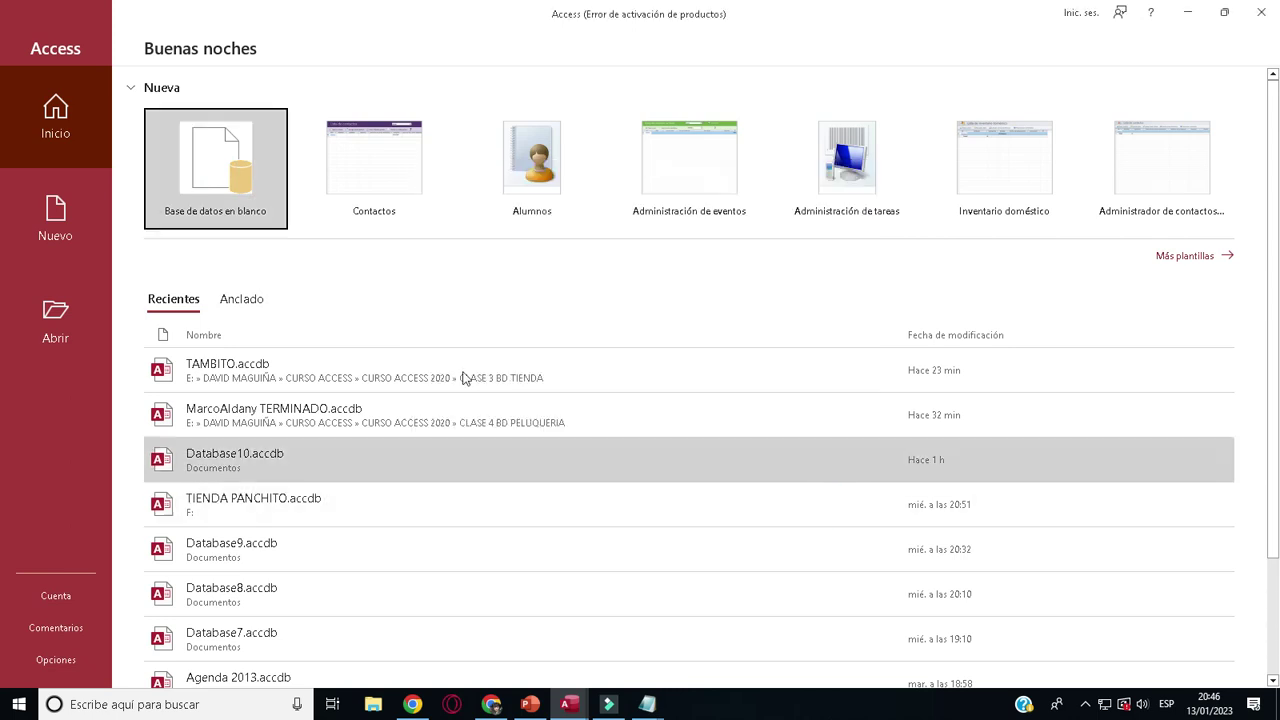
left_click(210, 170)
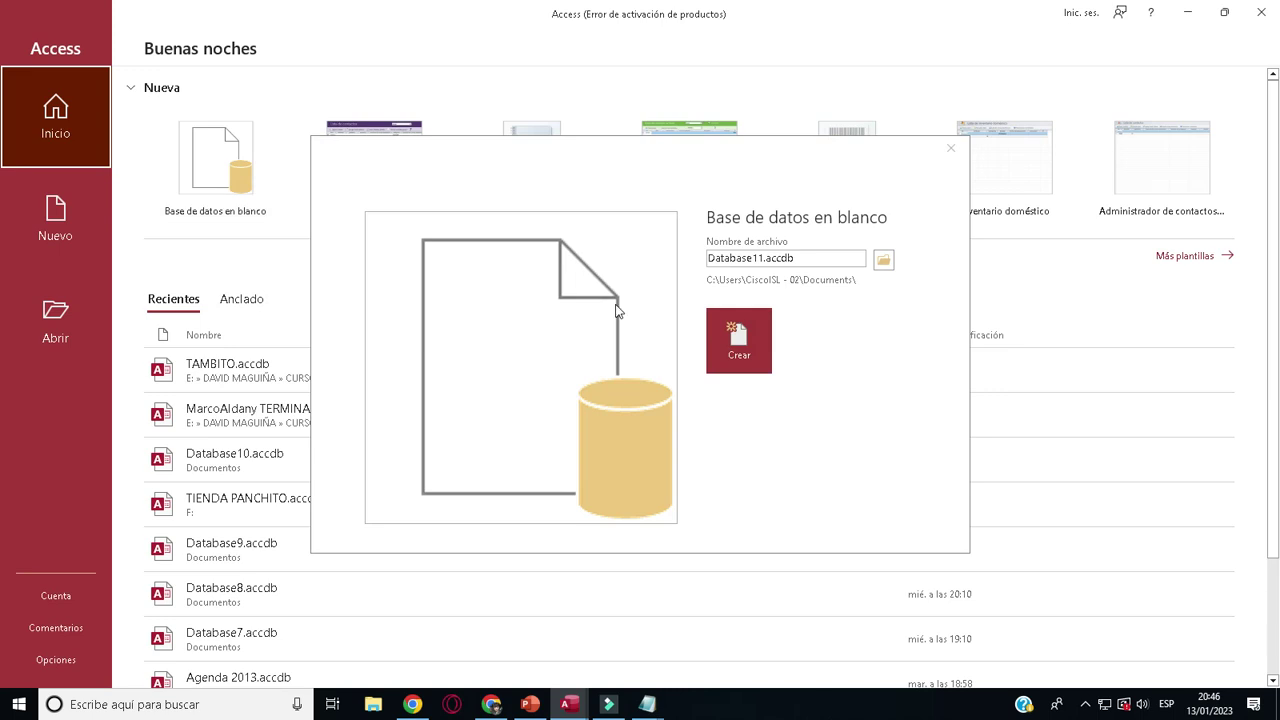
left_click(750, 345)
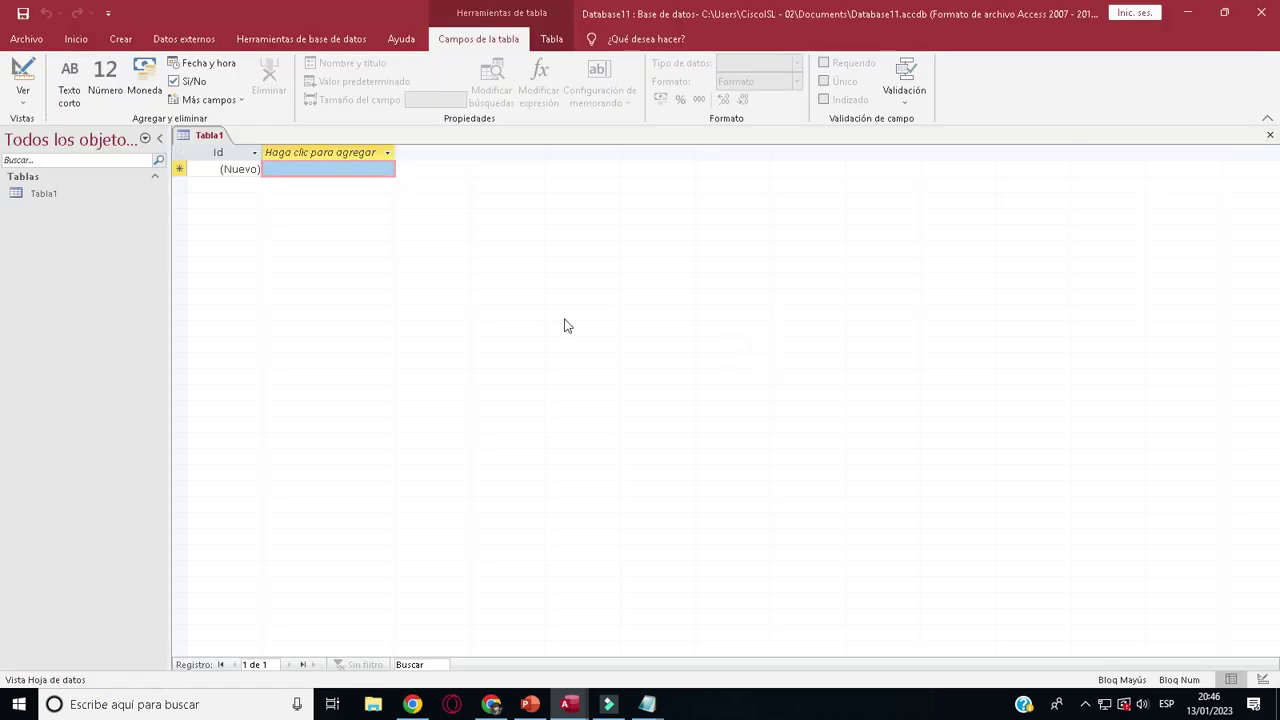
left_click(23, 98)
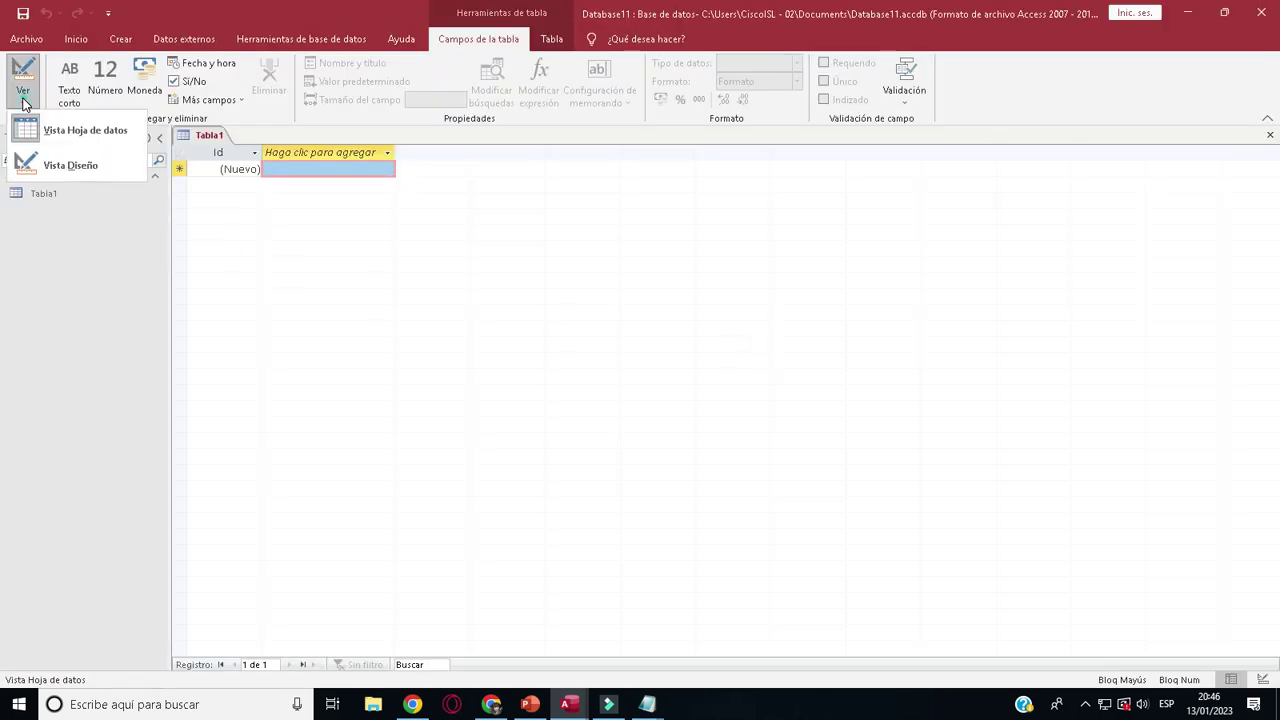
left_click(46, 167)
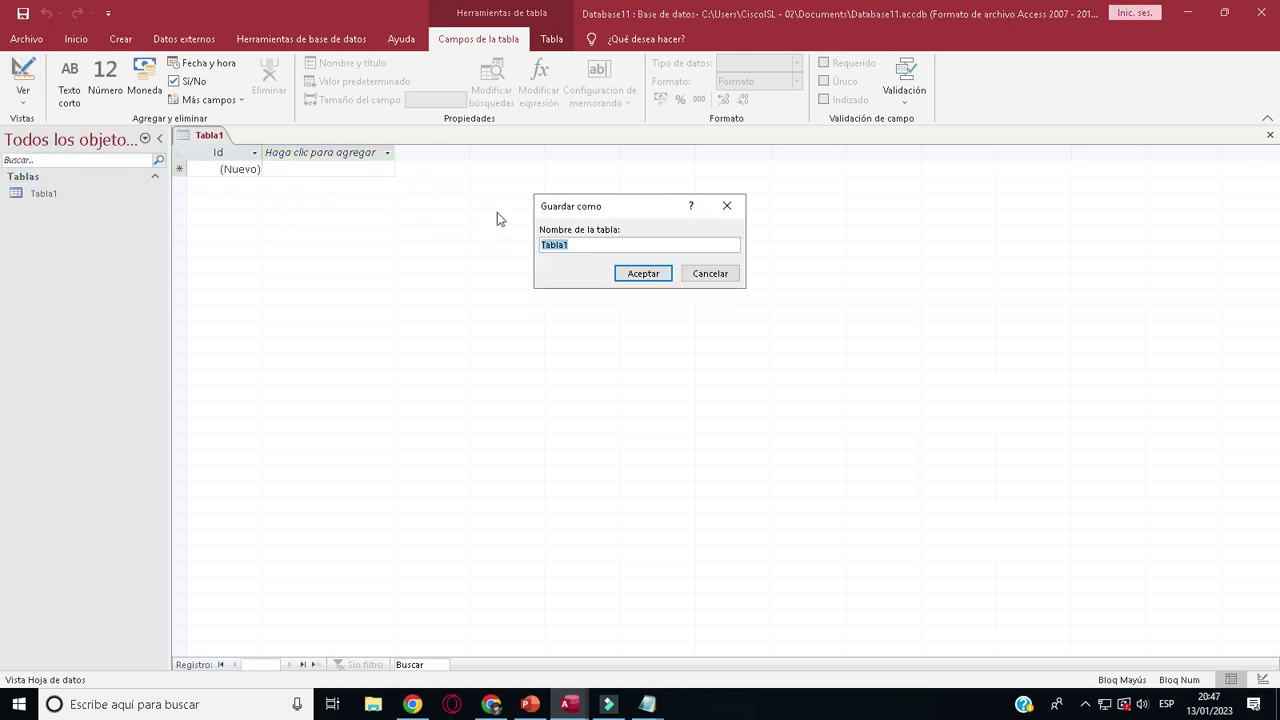
key("BackSpace")
type("PELUOUERIA SOHO")
key("BackSpace")
key("BackSpace")
key("BackSpace")
key("BackSpace")
key("BackSpace")
key("BackSpace")
key("BackSpace")
key("BackSpace")
key("BackSpace")
key("BackSpace")
key("BackSpace")
key("BackSpace")
key("BackSpace")
key("BackSpace")
key("BackSpace")
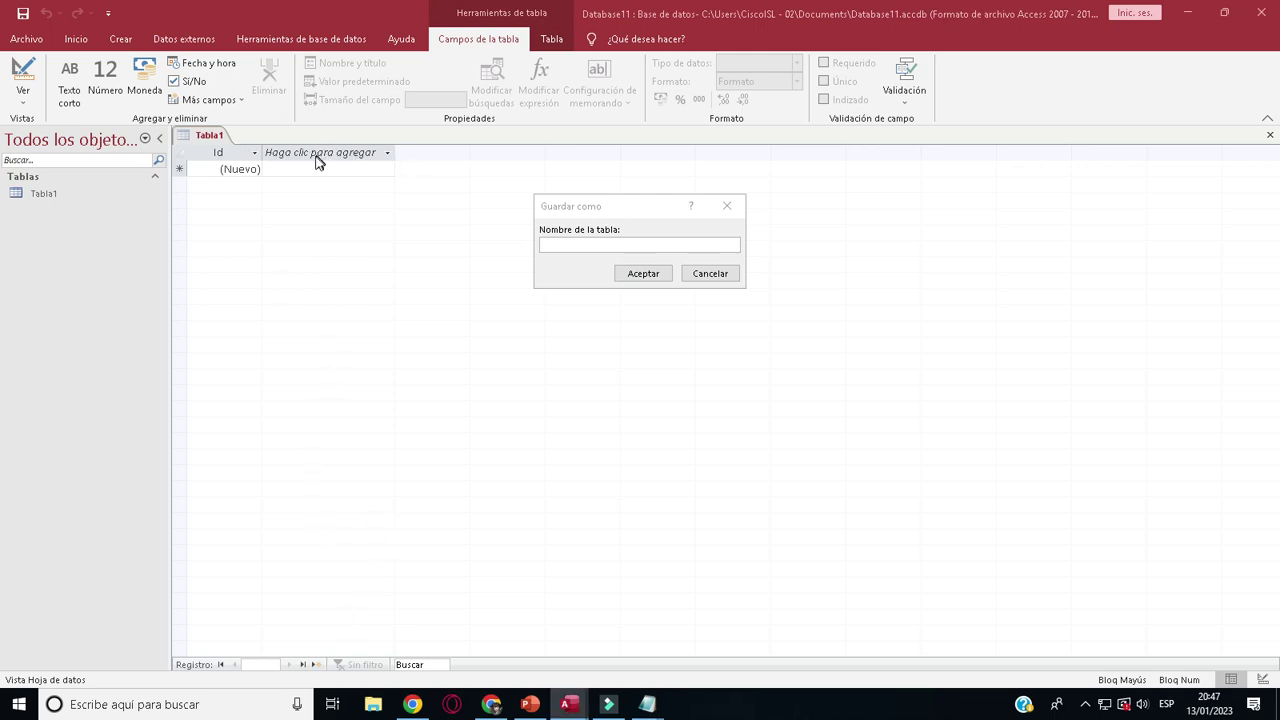
left_click(722, 278)
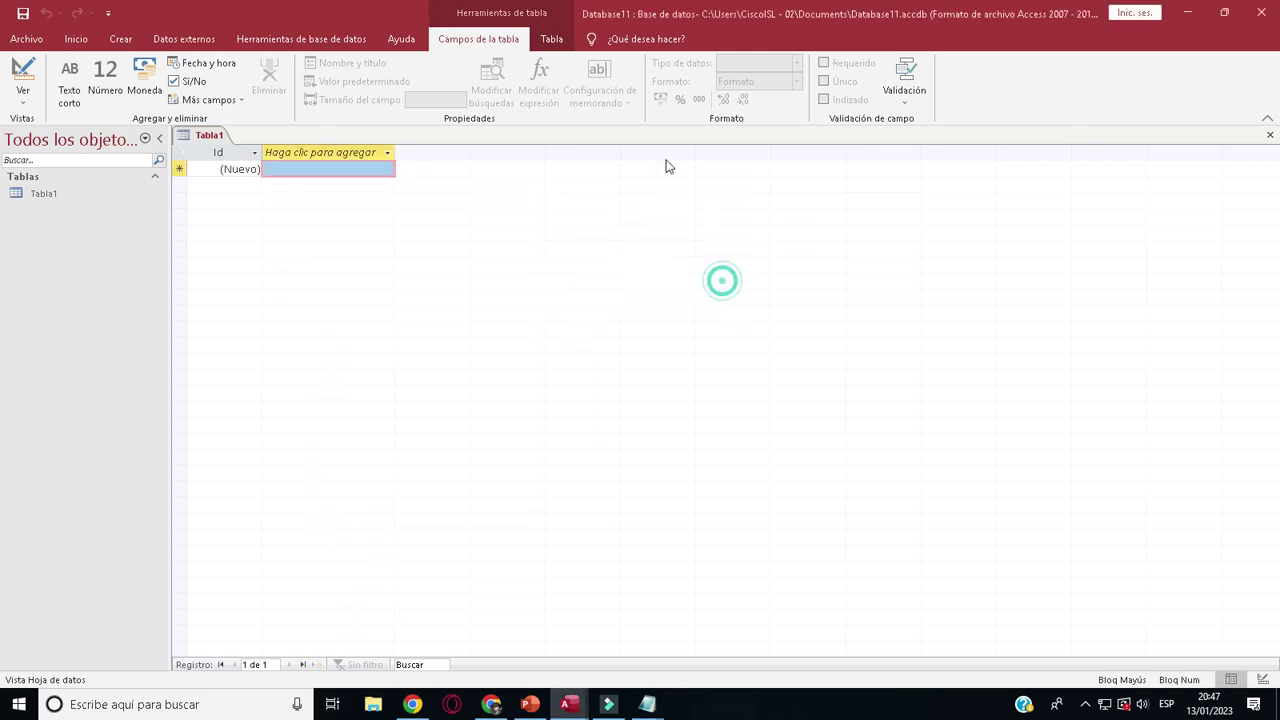
- Show the desktop and bring up 1.txt and the TABLA DE CITAS note side by side for review
key("super+d")
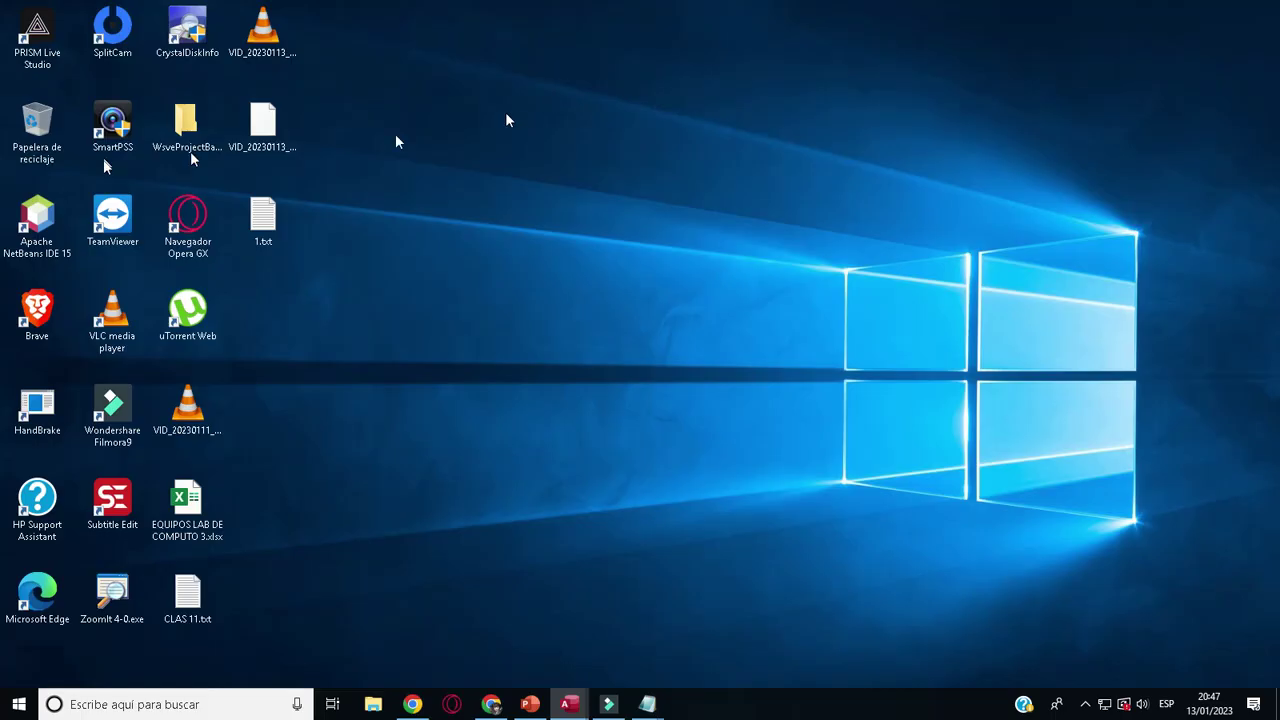
left_click(623, 663)
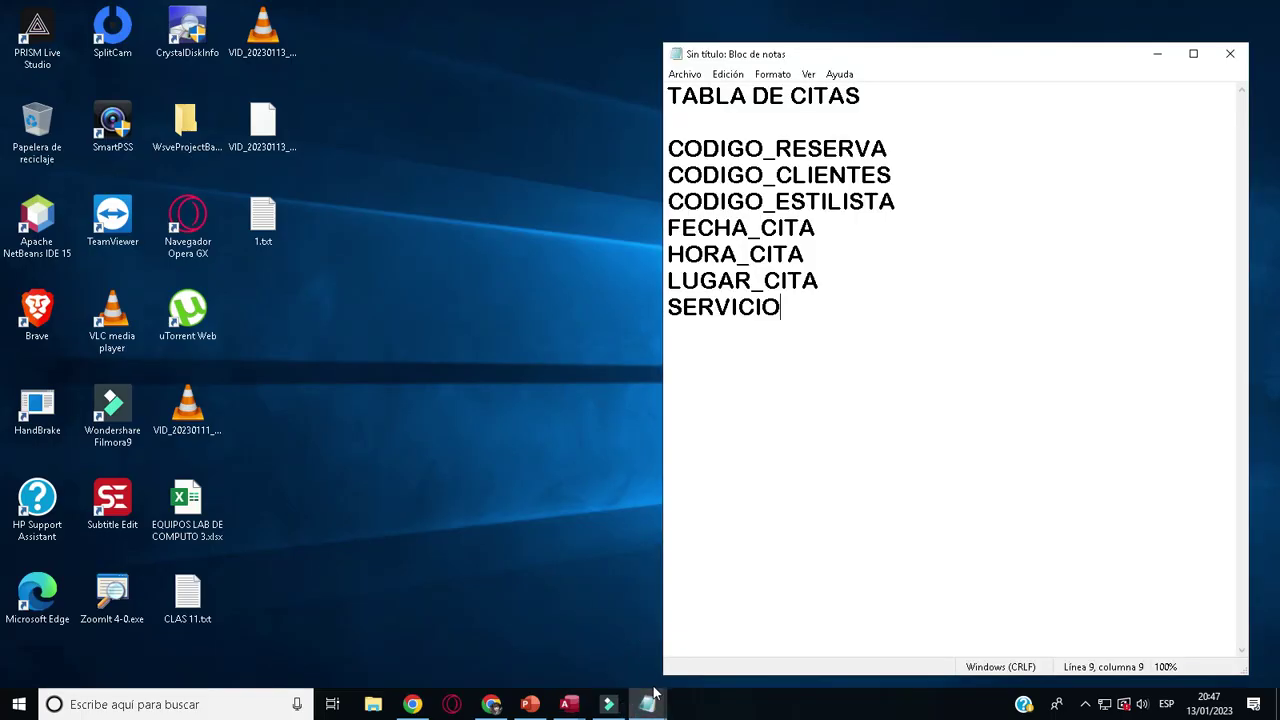
mouse_move(657, 708)
left_click(709, 657)
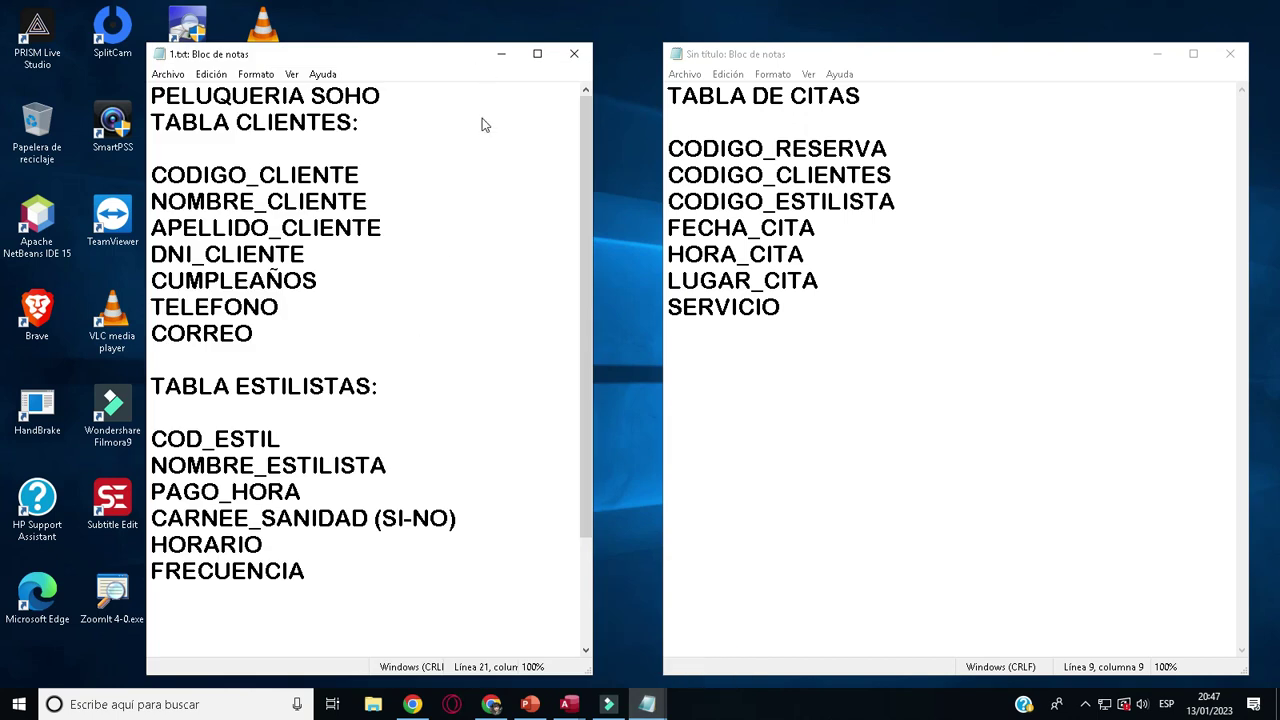
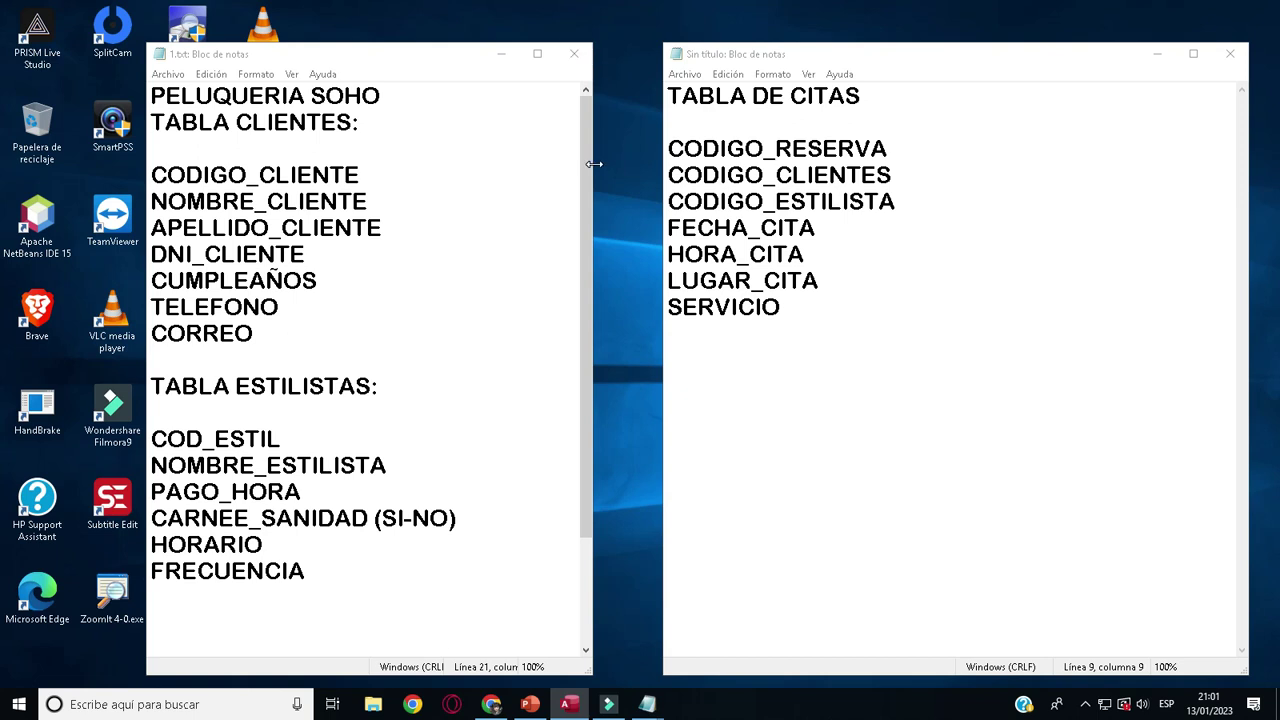
- Close 1.txt and the untitled TABLA DE CITAS note without saving their changes
left_click(574, 54)
left_click(629, 359)
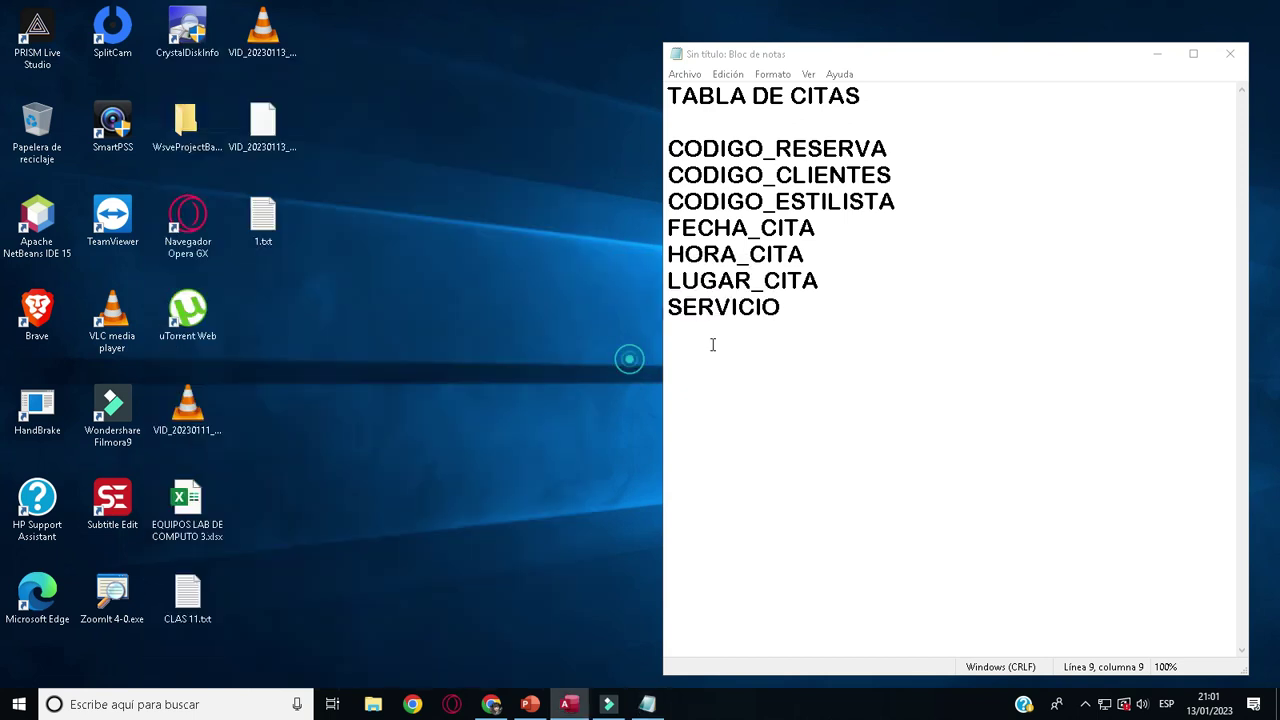
left_click(1228, 53)
left_click(650, 362)
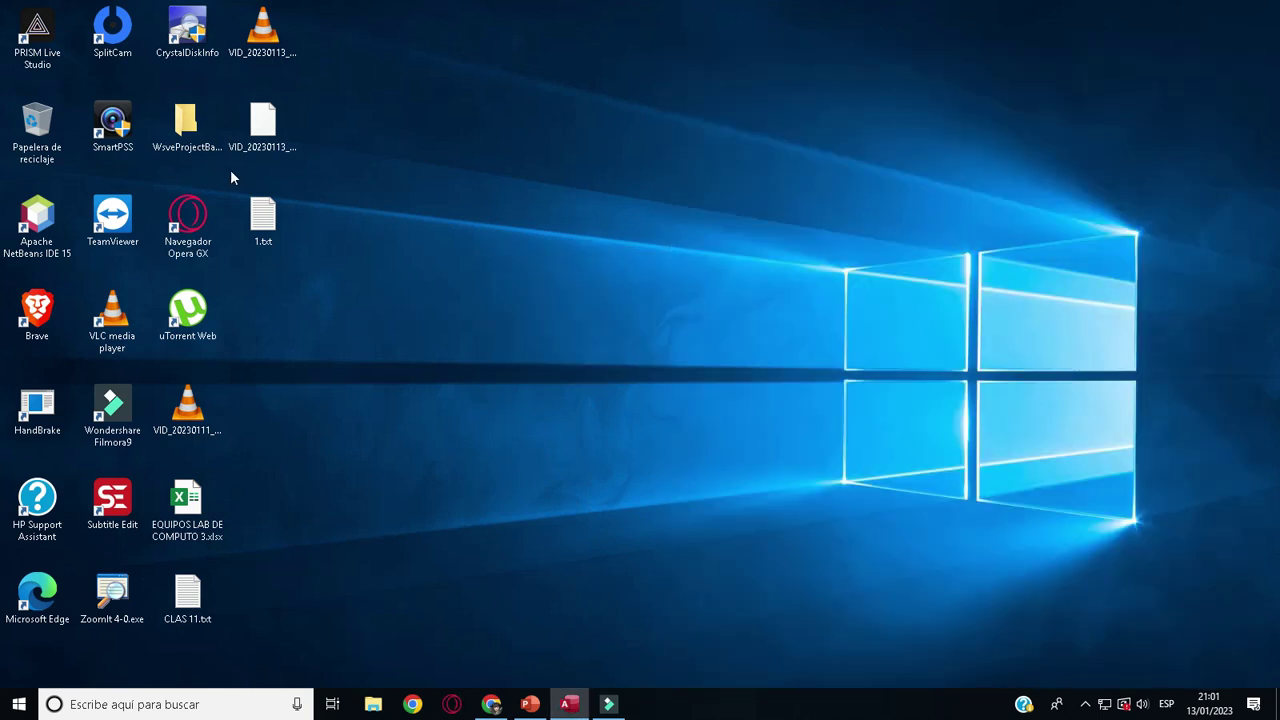
- Preview the VID_20230113 video from the desktop in VLC, decline the VLC 3.0.18 update and close the player
double_click(262, 30)
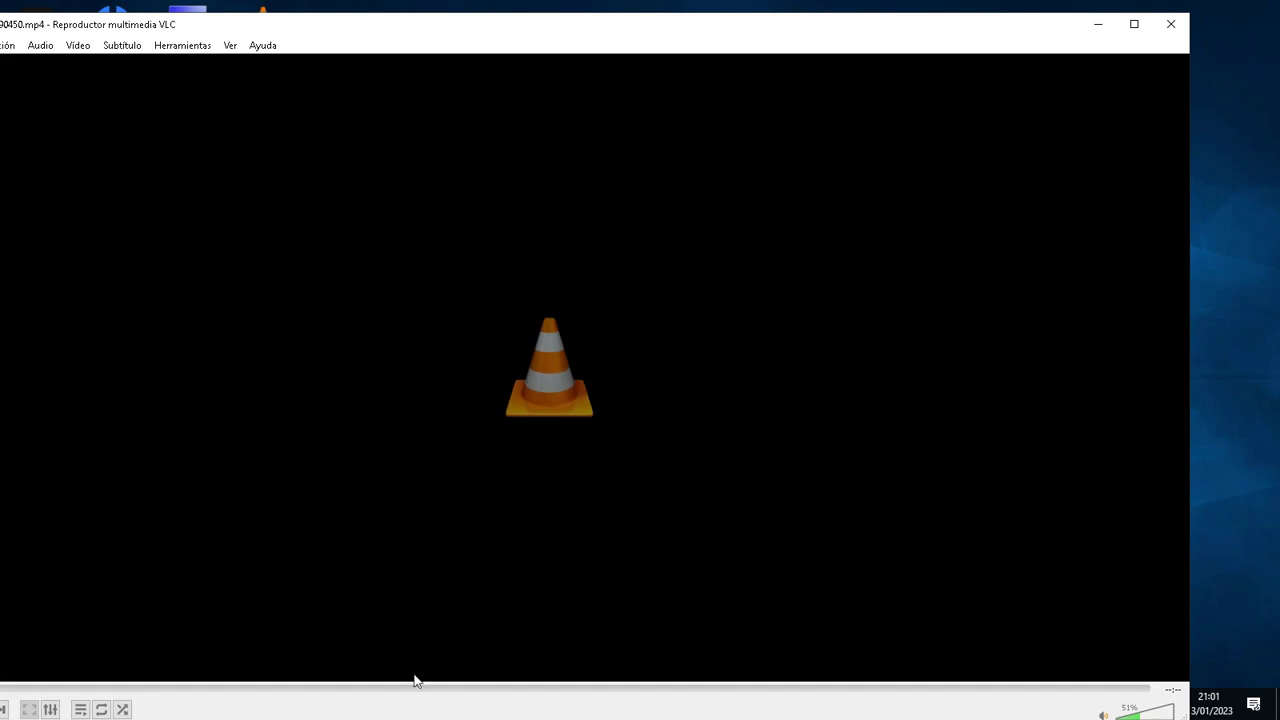
left_click(418, 688)
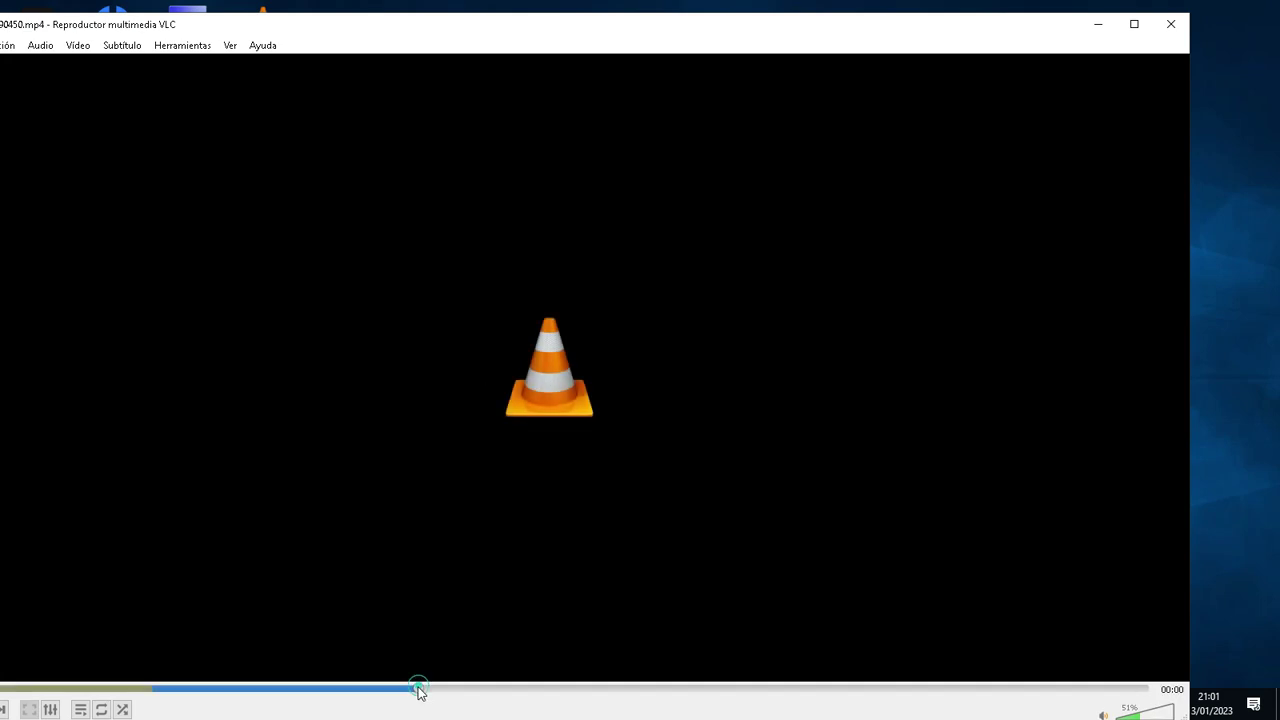
left_click(457, 688)
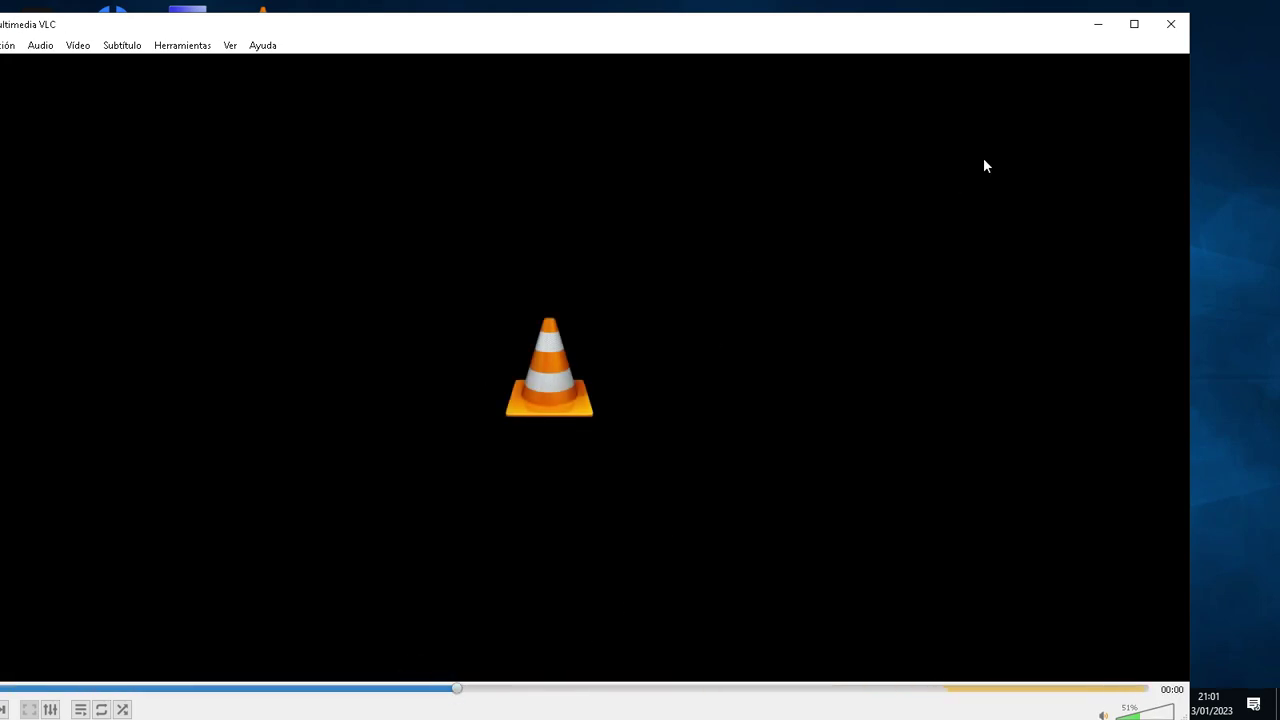
left_click(1097, 23)
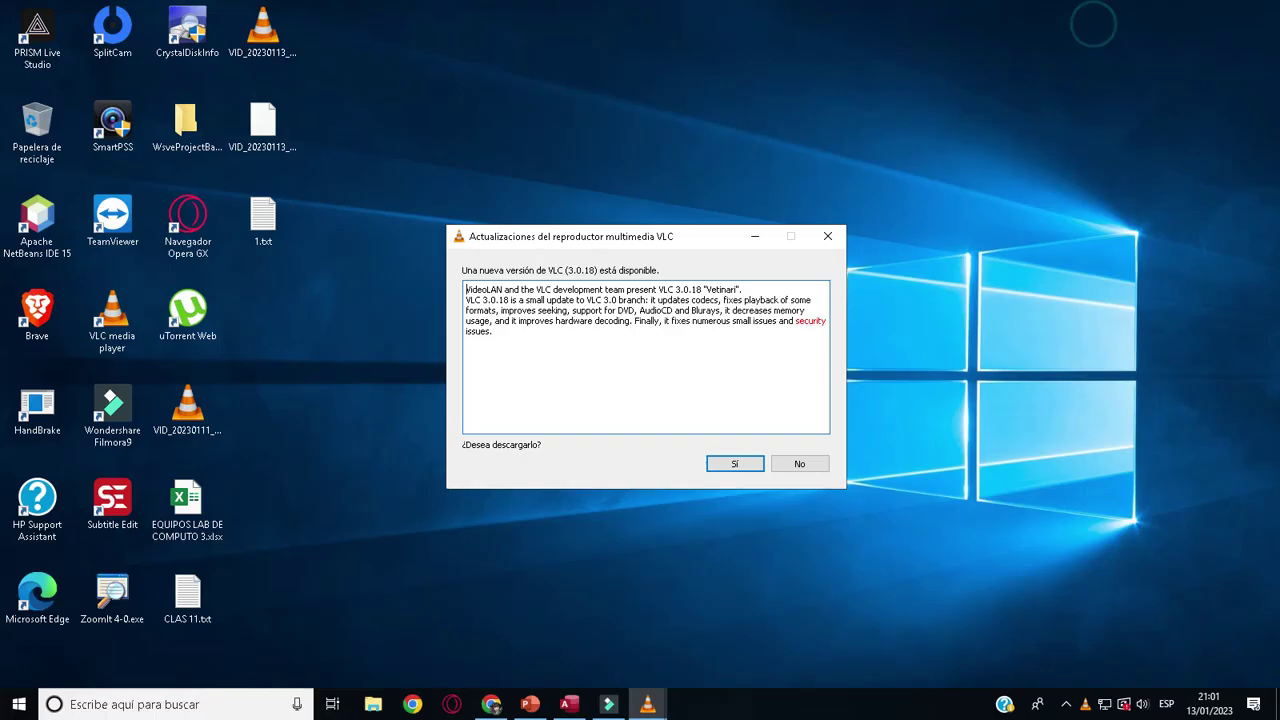
left_click(795, 462)
left_click(647, 704)
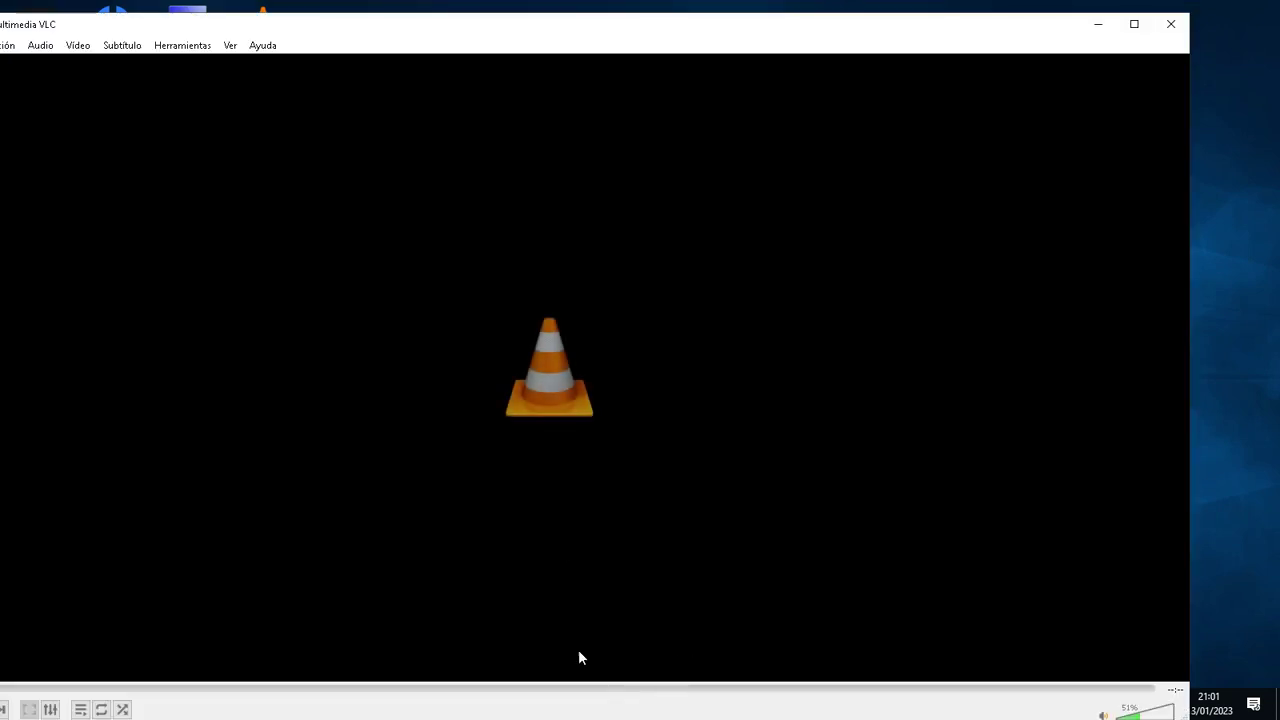
left_click(1170, 23)
- Switch to the untitled project in Filmora9
left_click(607, 704)
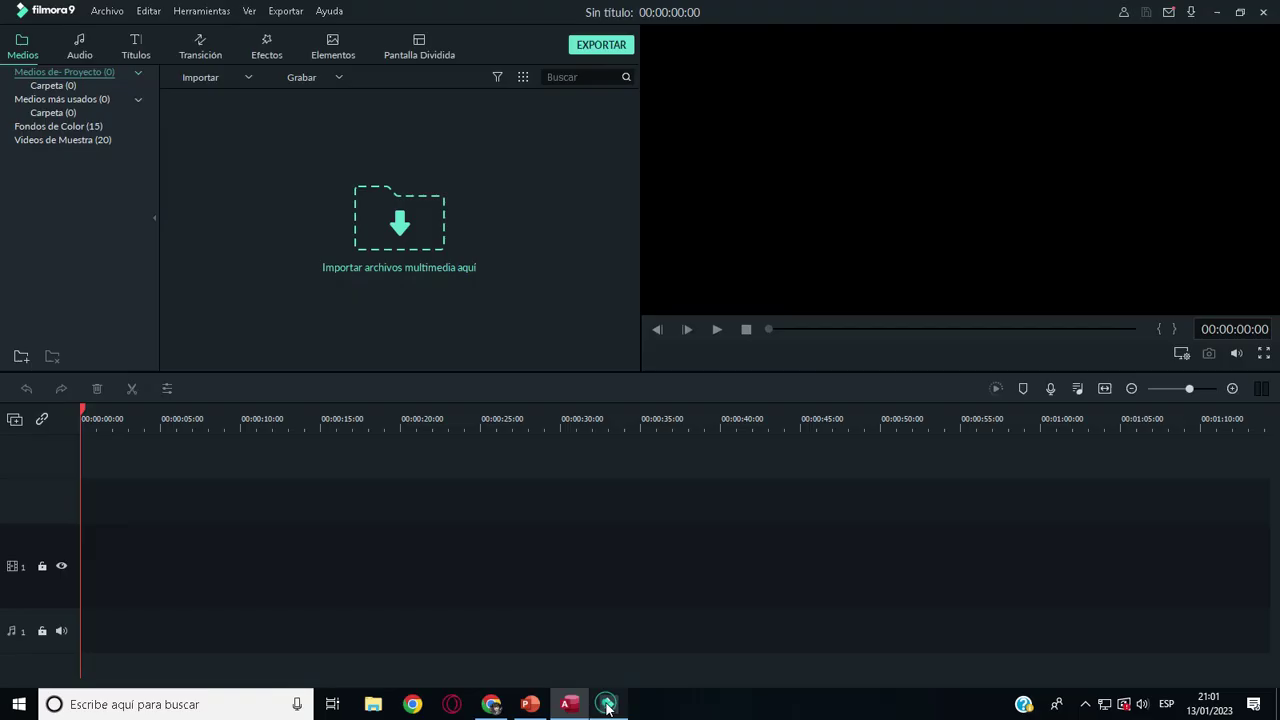